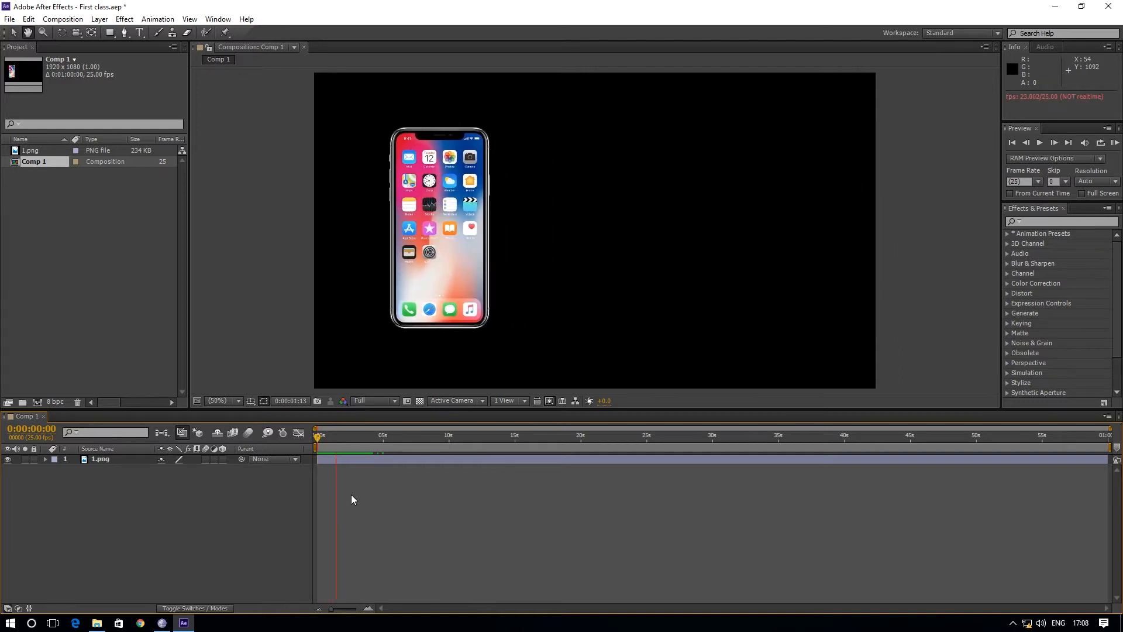
Preview the phone animation from the start of the composition and check which transform properties of 1.png are keyframed.
key("space")
left_click_drag(351, 445, 315, 444)
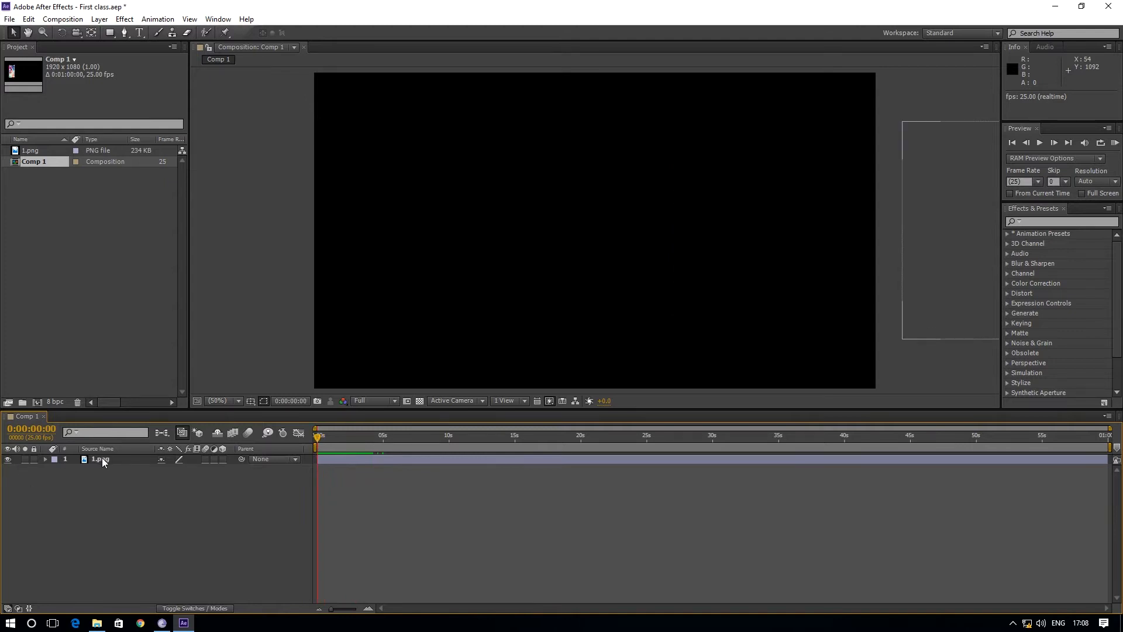
key("space")
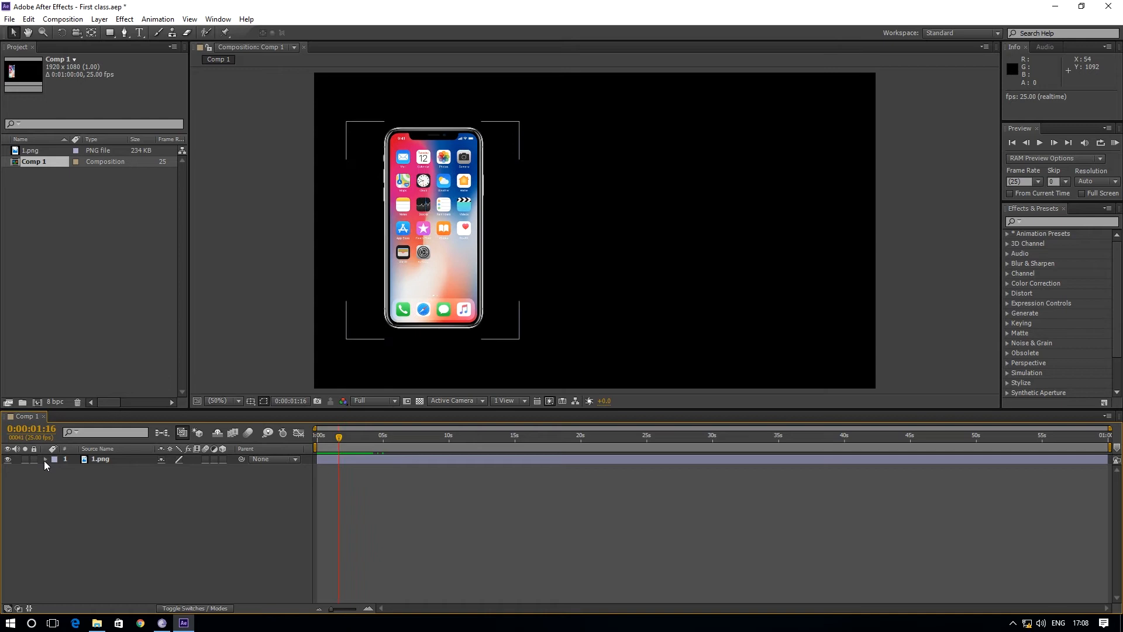
left_click(45, 460)
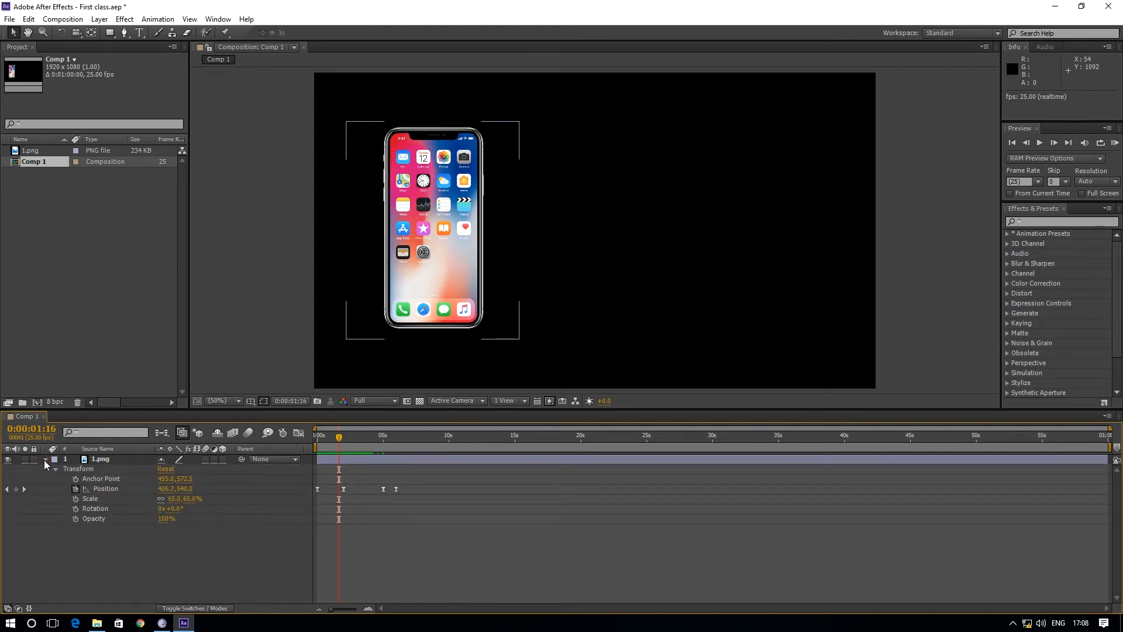
left_click(45, 460)
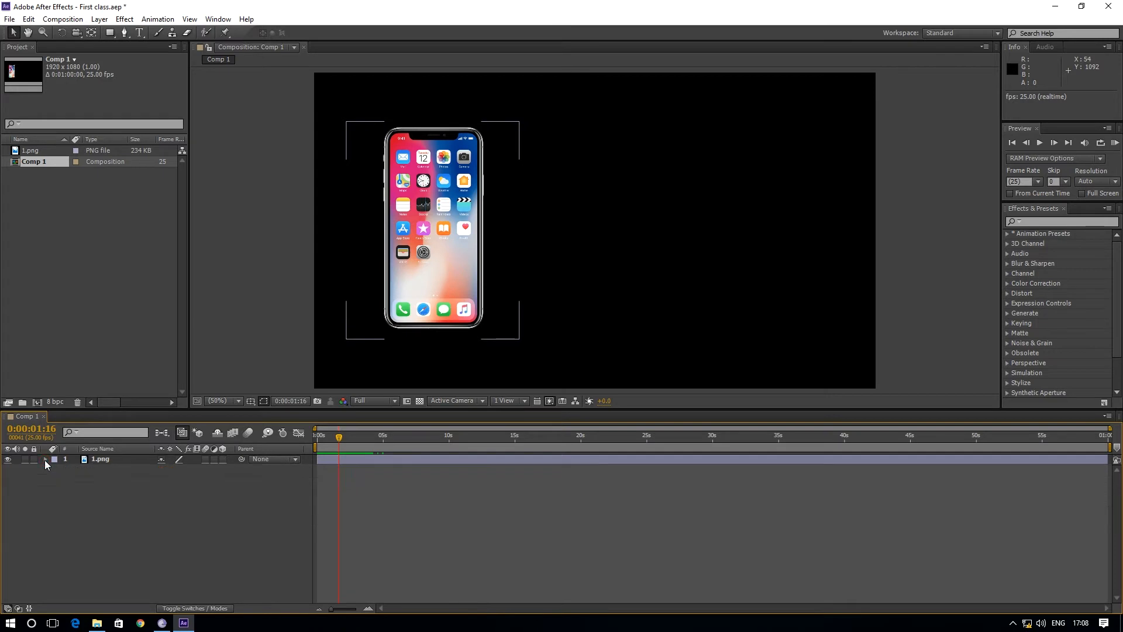
left_click_drag(340, 440, 305, 447)
key("space")
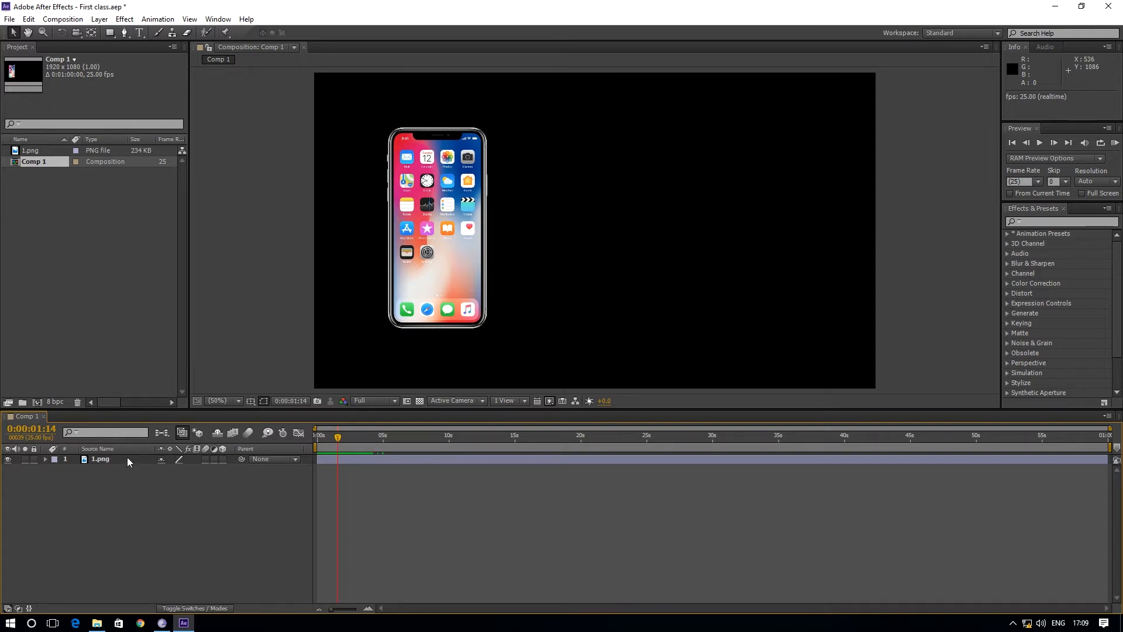
Reveal the transform properties of 1.png and examine its Position keyframes at 0, 2, 5 and 6 seconds.
left_click(96, 459)
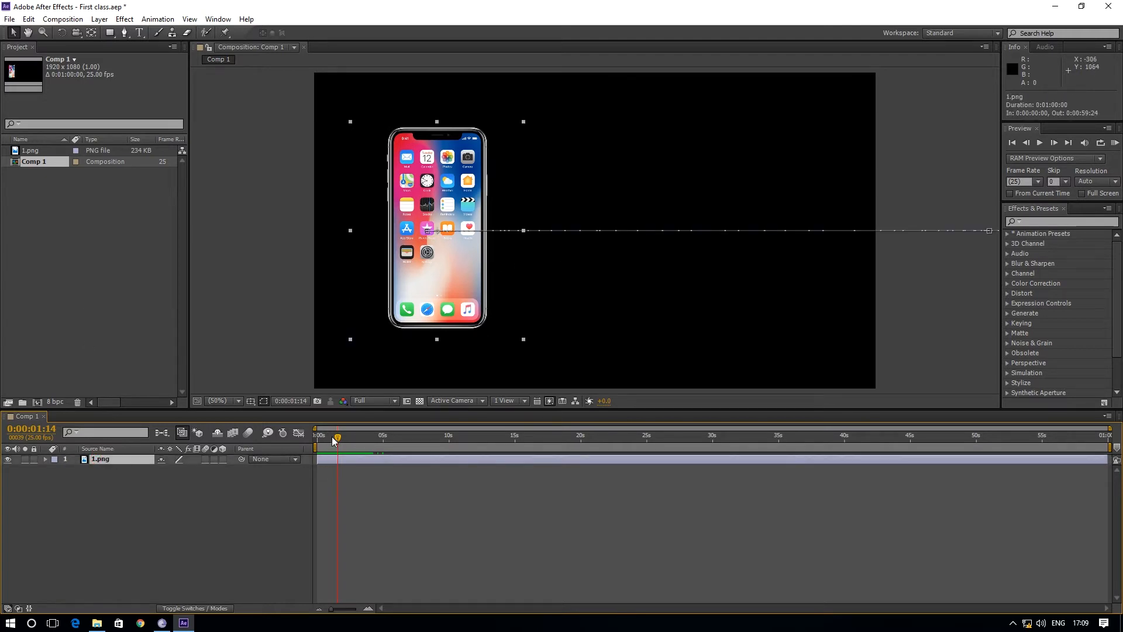
left_click(46, 458)
mouse_move(338, 437)
left_mouse_down()
mouse_move(314, 441)
mouse_move(343, 447)
left_mouse_up()
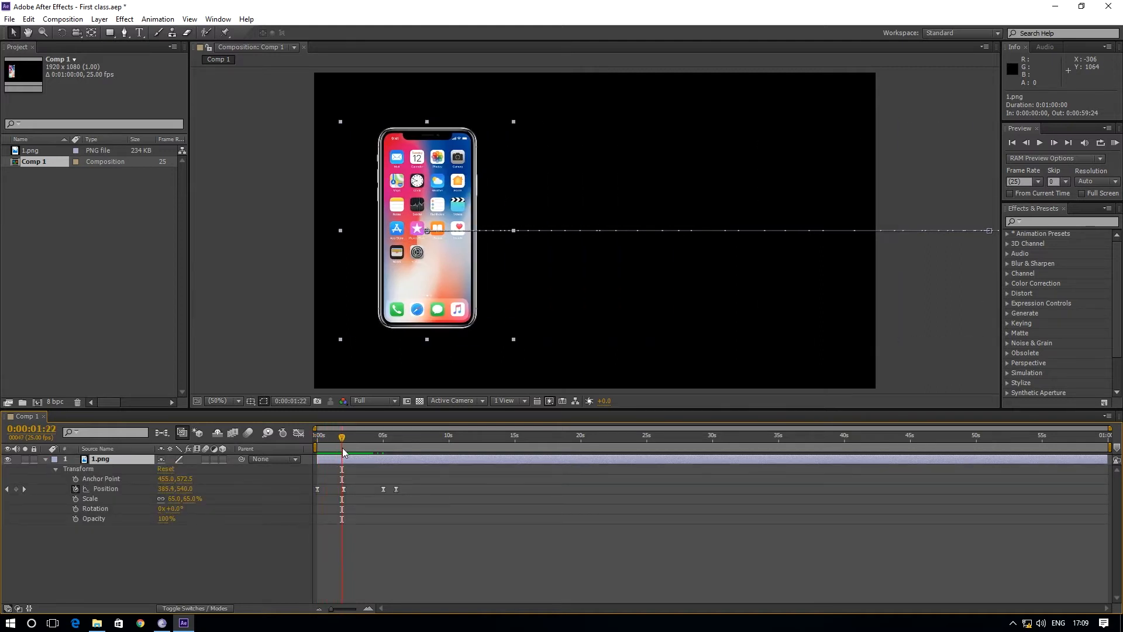
key("equal")
key("Home")
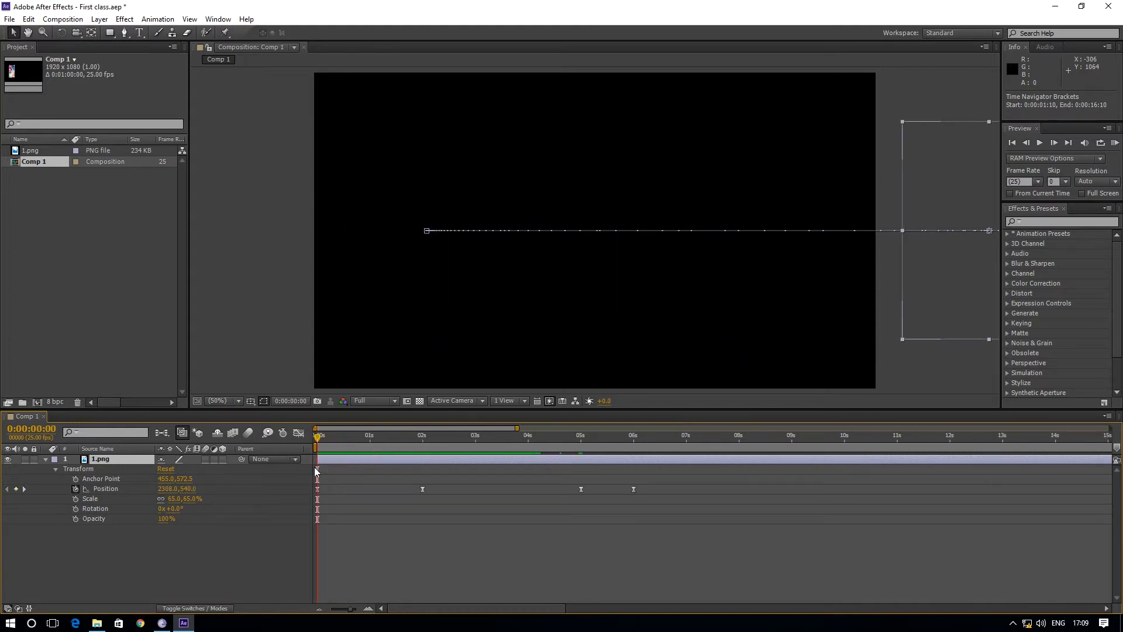
left_click_drag(314, 466, 580, 531)
left_click_drag(409, 483, 451, 502)
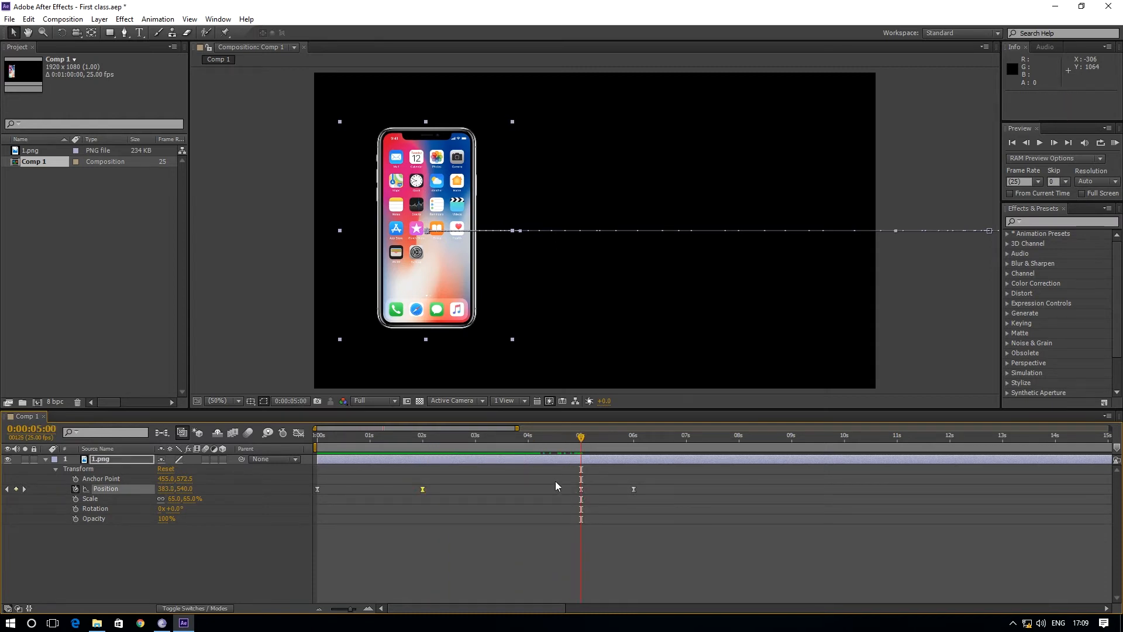
left_click_drag(556, 481, 592, 500)
left_click_drag(583, 440, 638, 457)
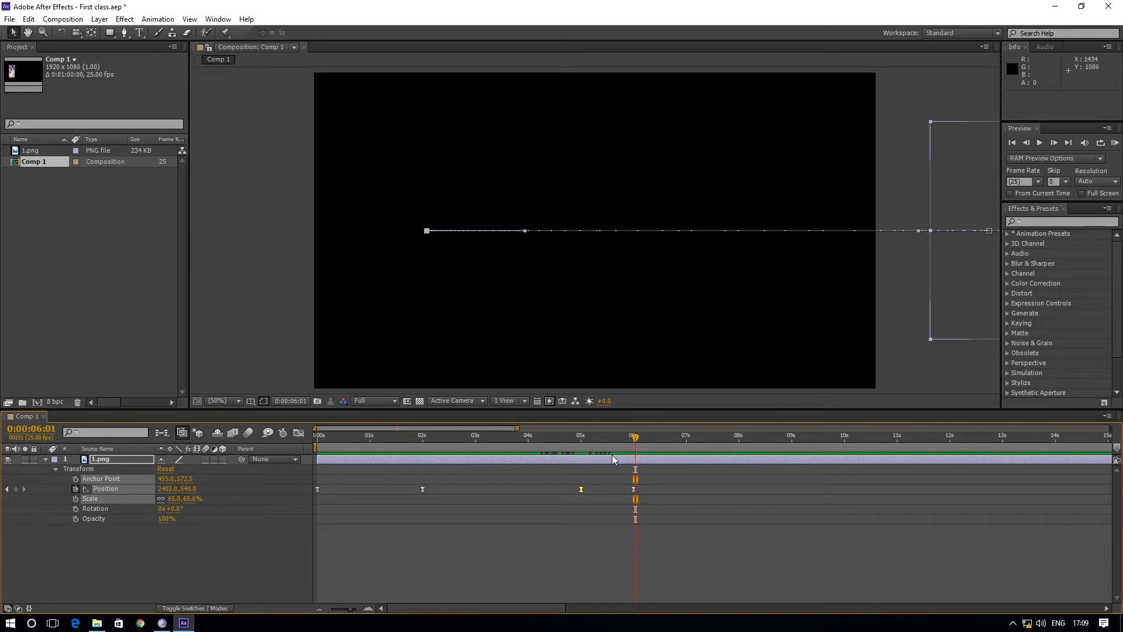
Preview the phone's full entrance and exit from the first frame, ending with the current time at 0:00:02:00.
left_click_drag(634, 440, 277, 454)
key("space")
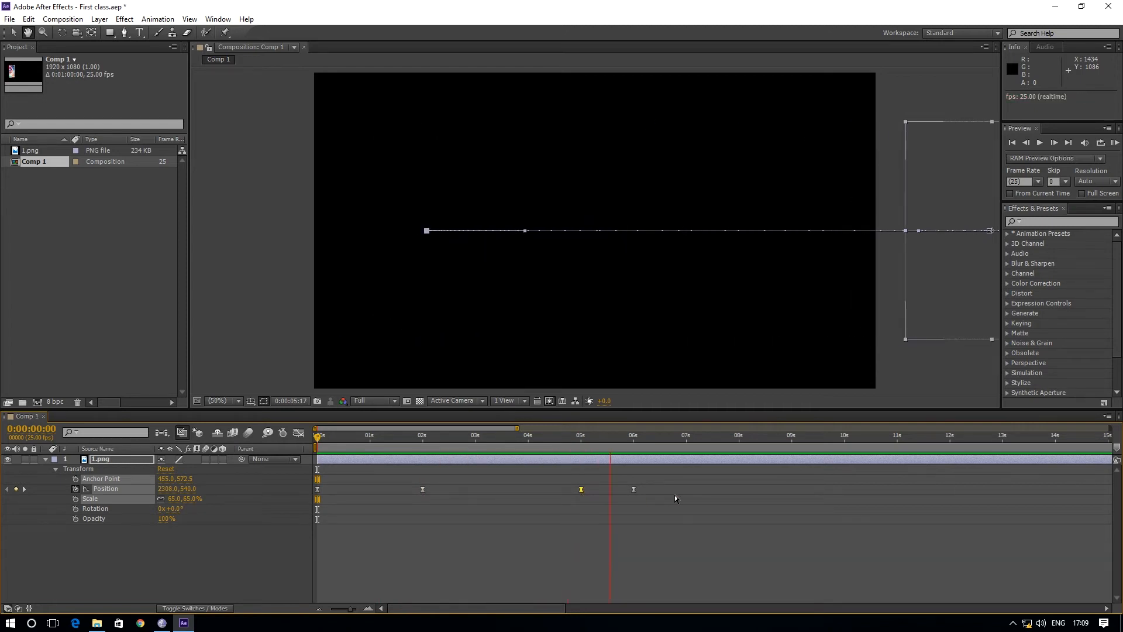
key("space")
left_click_drag(662, 441, 423, 462)
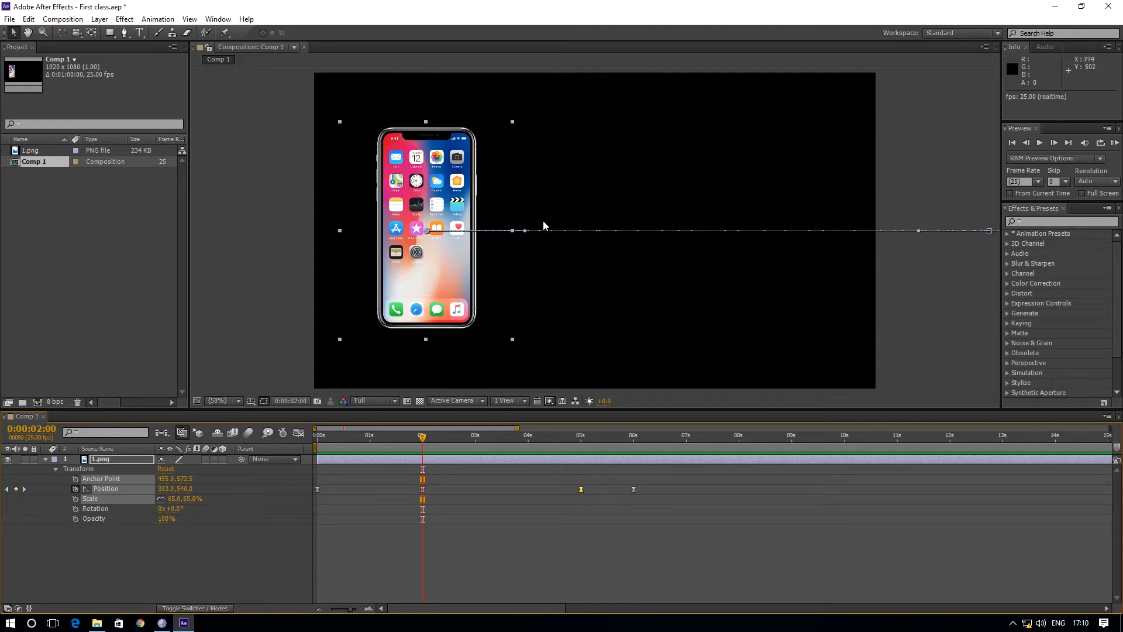
Try shifting the last two Position keyframes of 1.png to 8 and 9 seconds, preview the longer hold, and undo the shift.
left_click_drag(561, 487, 649, 509)
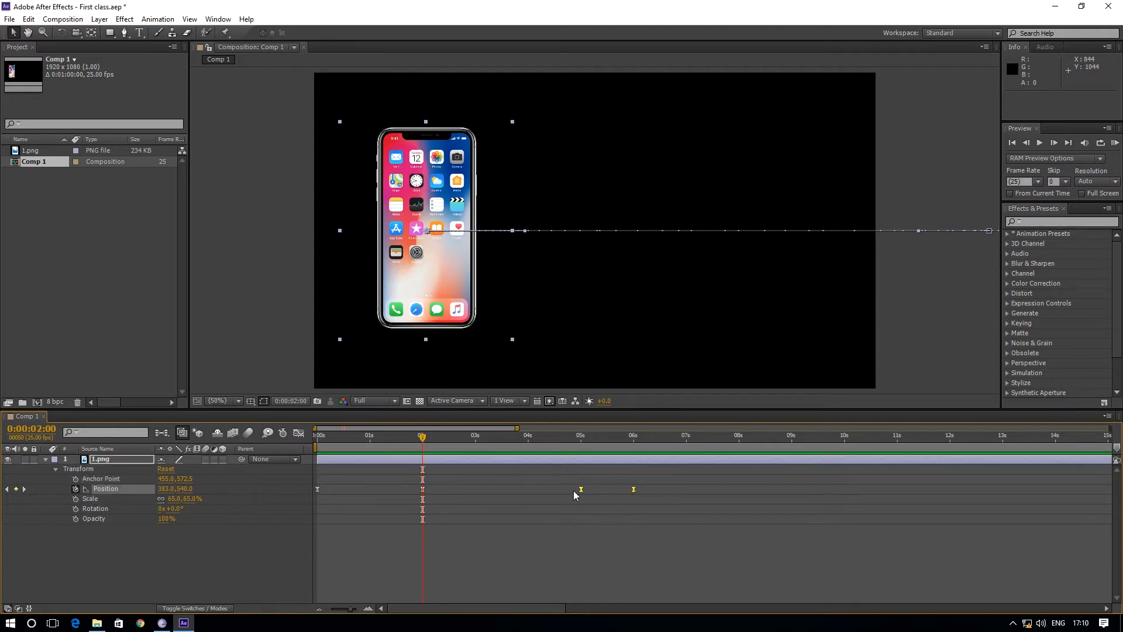
mouse_move(738, 505)
left_mouse_down()
mouse_move(773, 508)
mouse_move(739, 518)
left_mouse_up()
key("space")
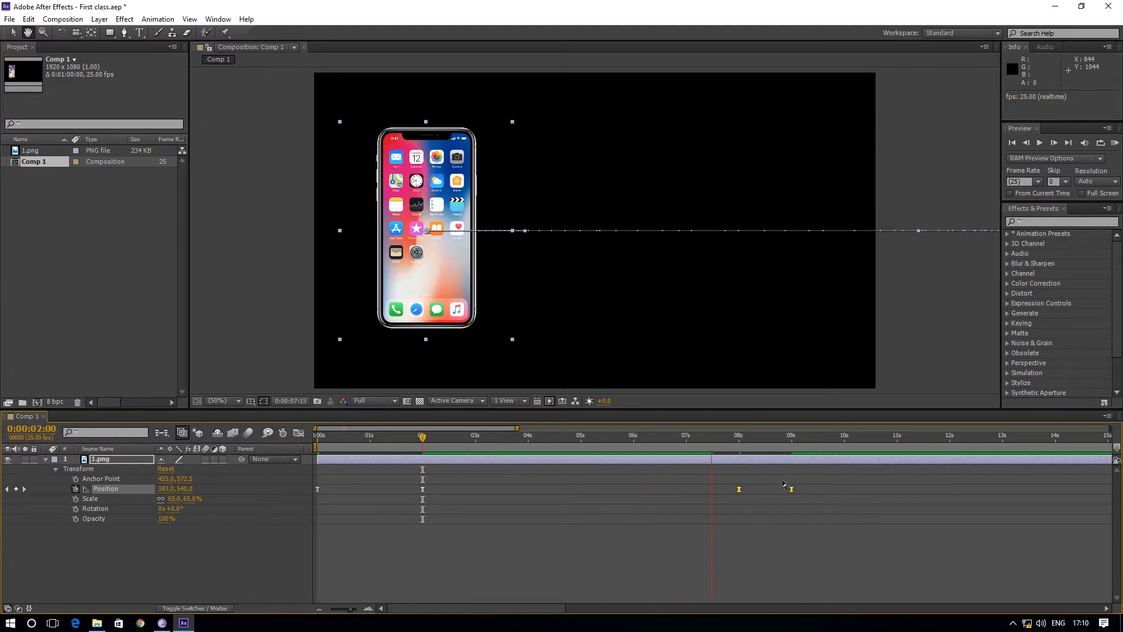
key("space")
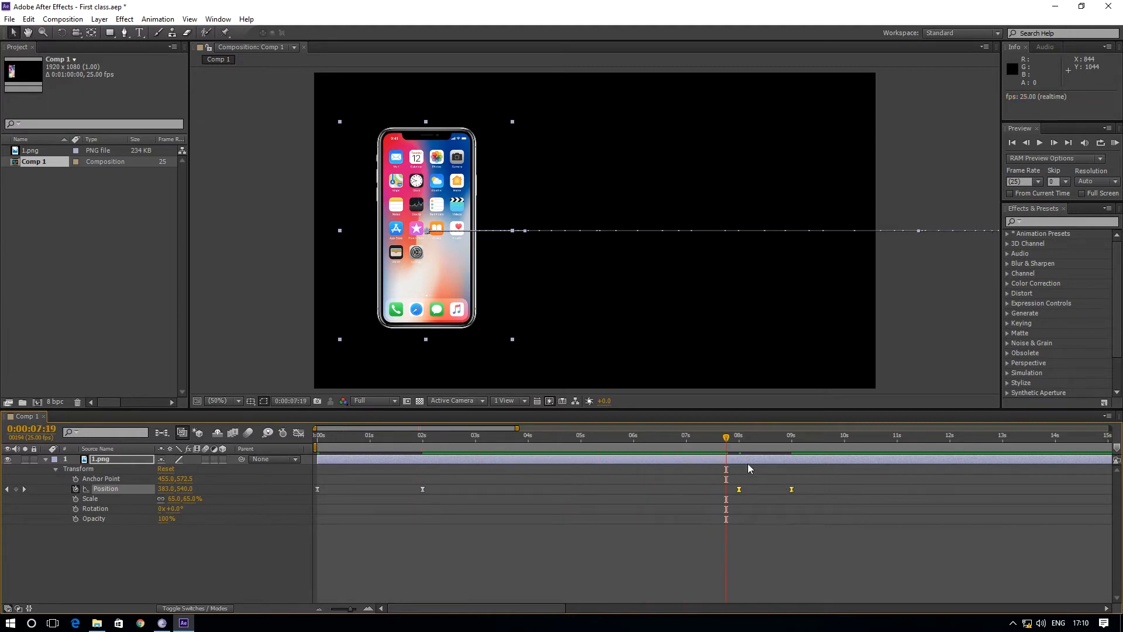
left_click_drag(728, 436, 567, 470)
key("ctrl+z")
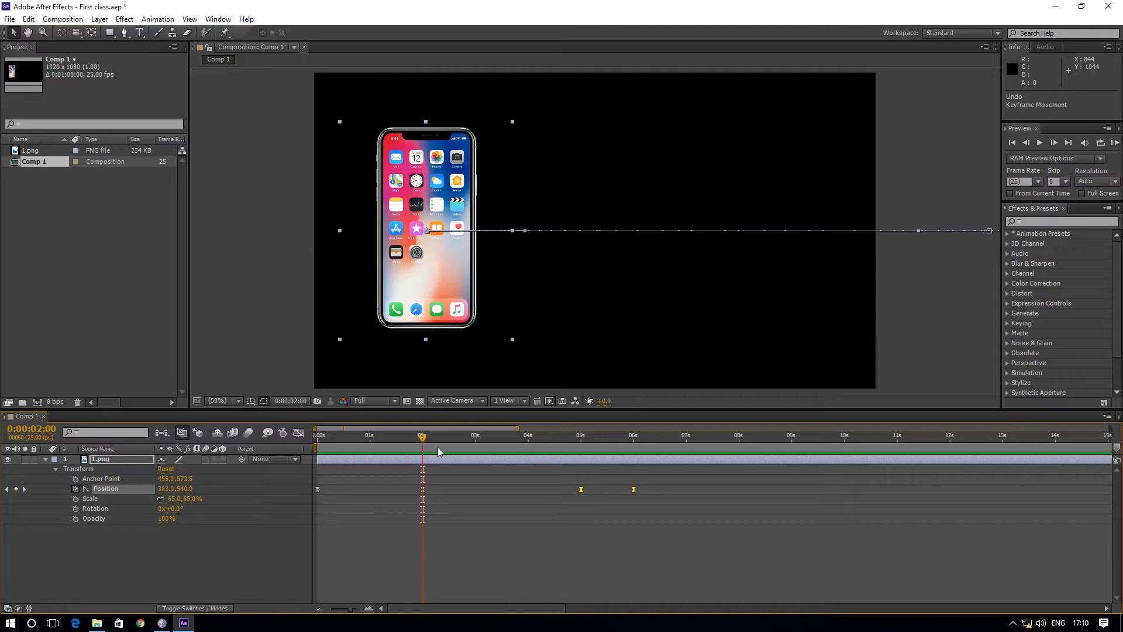
Scrub through the hold between the Position keyframes at 2 and 5 seconds, returning the current time to 0:00:02:00.
left_click(482, 437)
left_click_drag(509, 470, 575, 496)
left_click_drag(578, 438, 471, 507)
key("space")
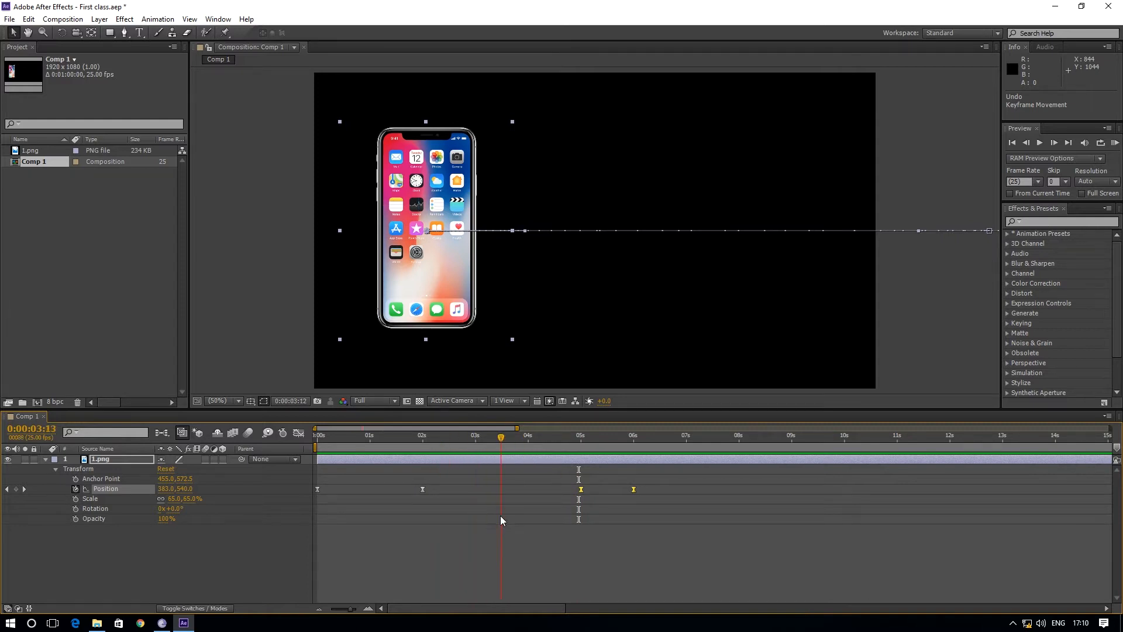
left_click_drag(556, 537, 465, 544)
left_click_drag(466, 458, 423, 478)
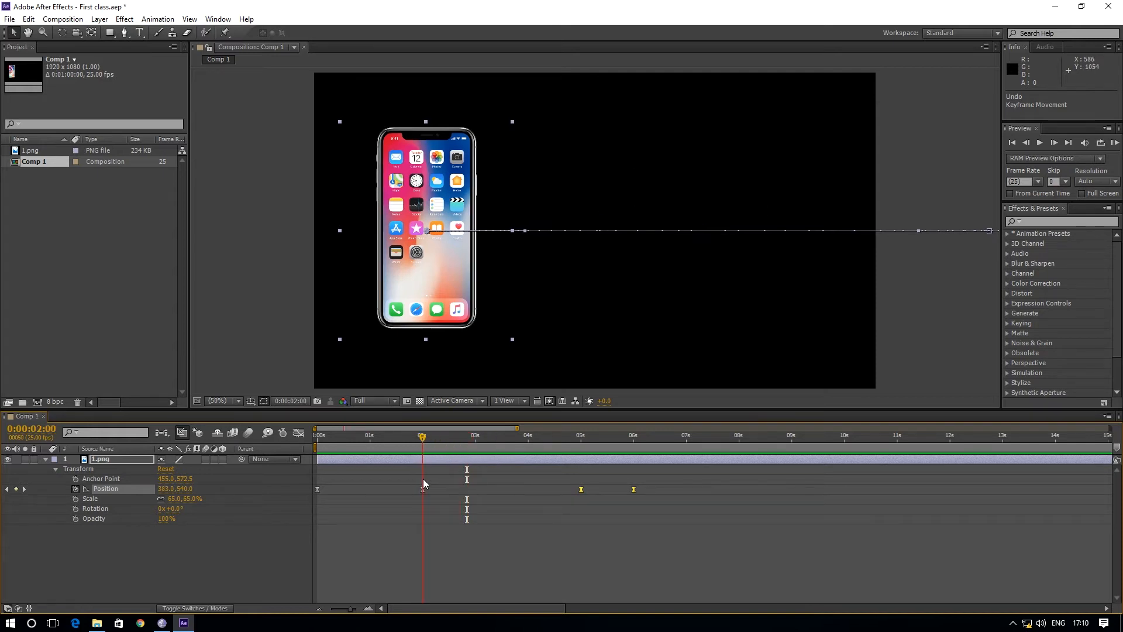
Deselect the keyframes and collapse the properties of the 1.png layer.
left_click(385, 518)
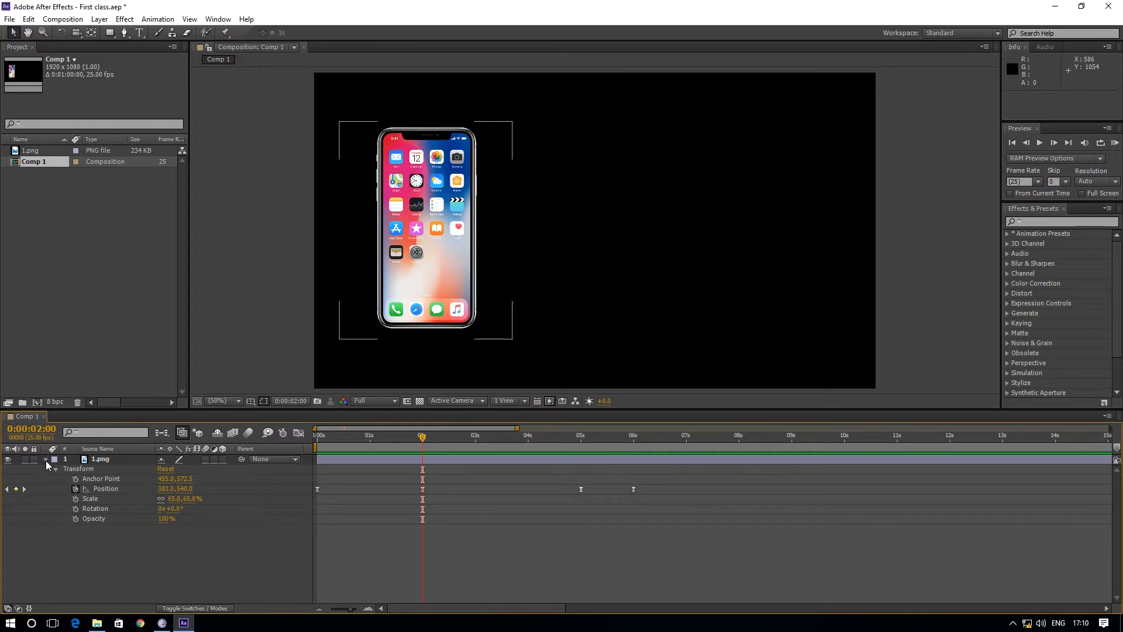
left_click(46, 460)
left_click(45, 460)
left_click(46, 460)
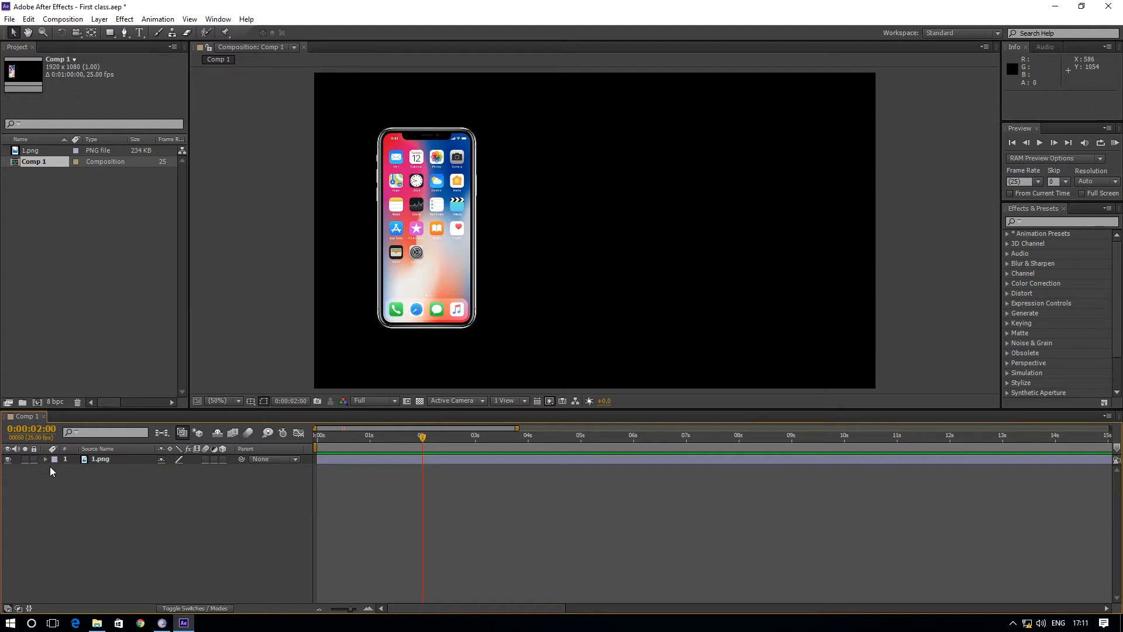
left_click(50, 465)
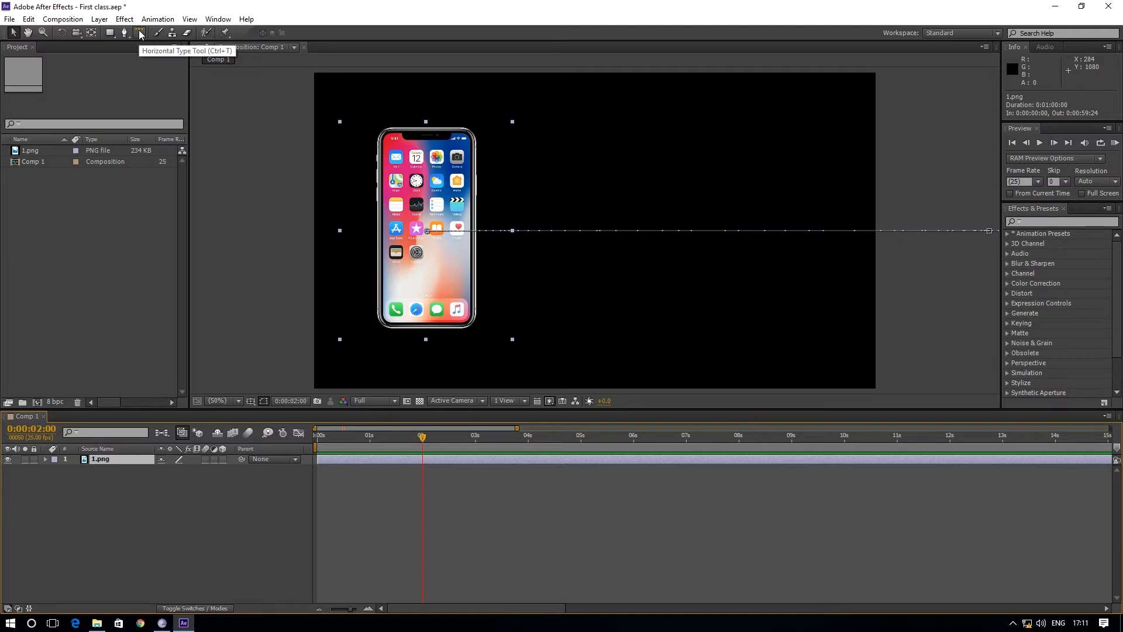
Add a horizontal text layer reading SAMSUNG in the empty area beside the upper part of the phone.
left_click(141, 33)
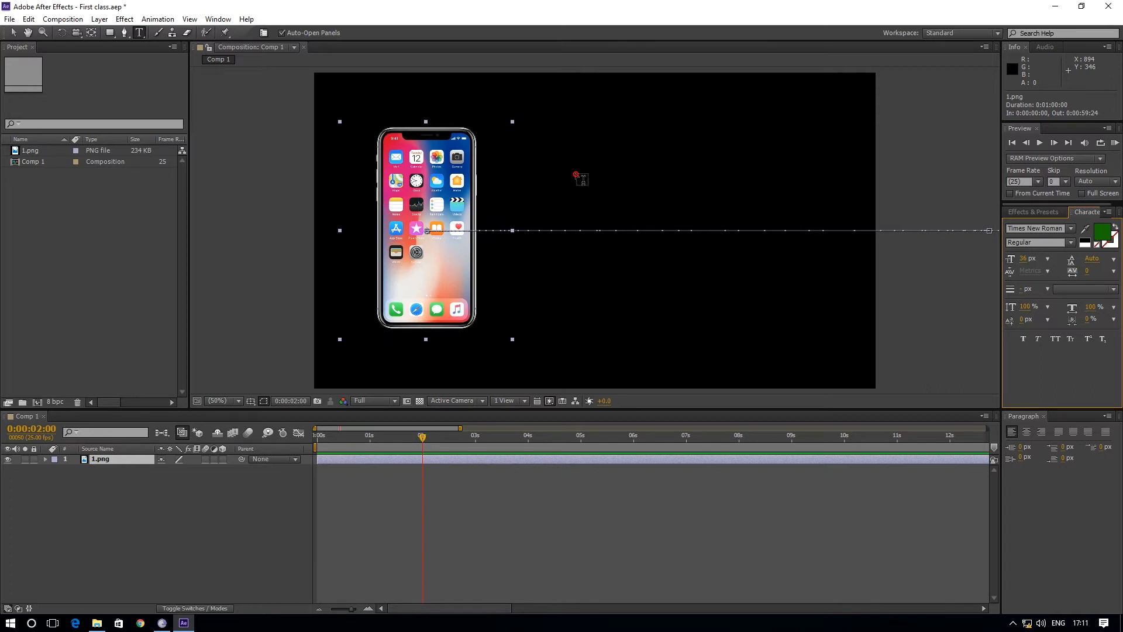
left_click(580, 178)
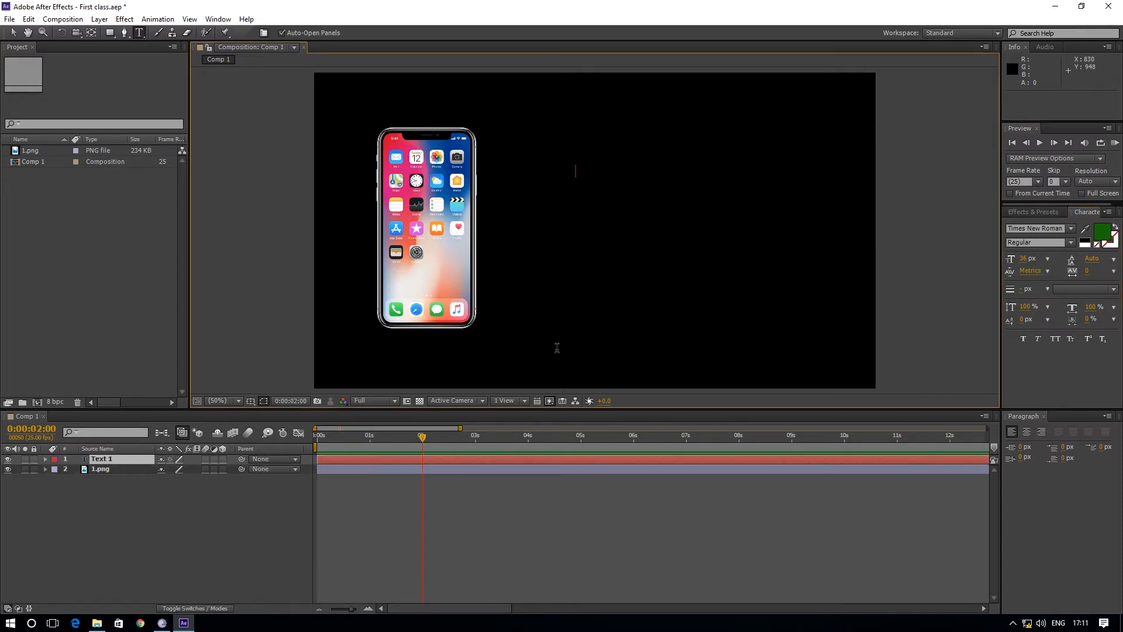
type("SAMSUNG")
left_click_drag(625, 170, 546, 175)
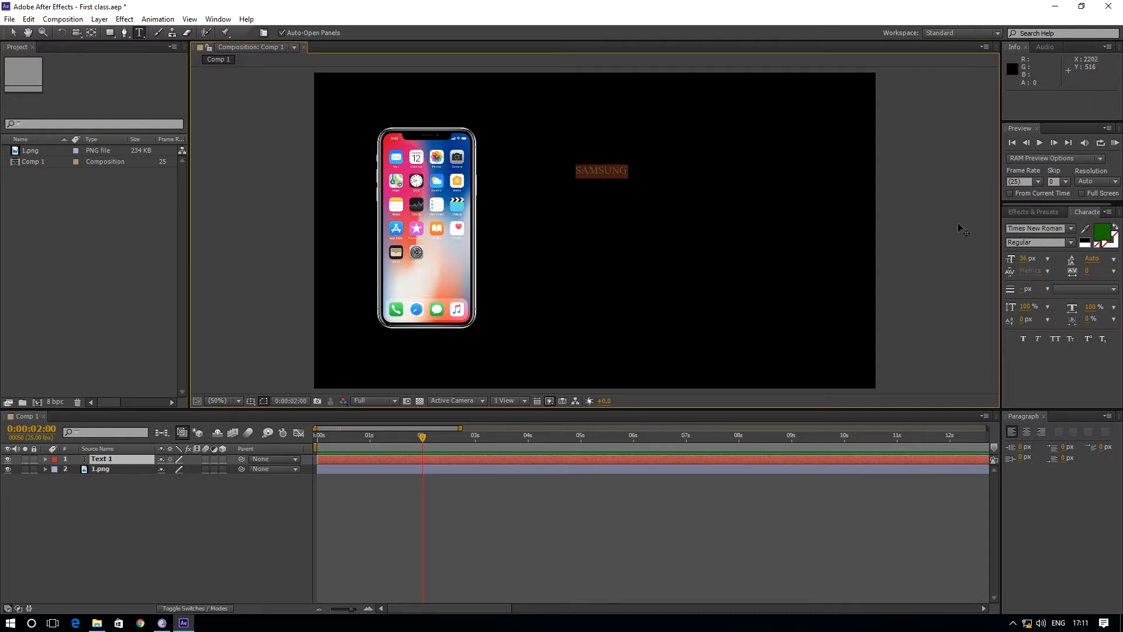
left_click(113, 460)
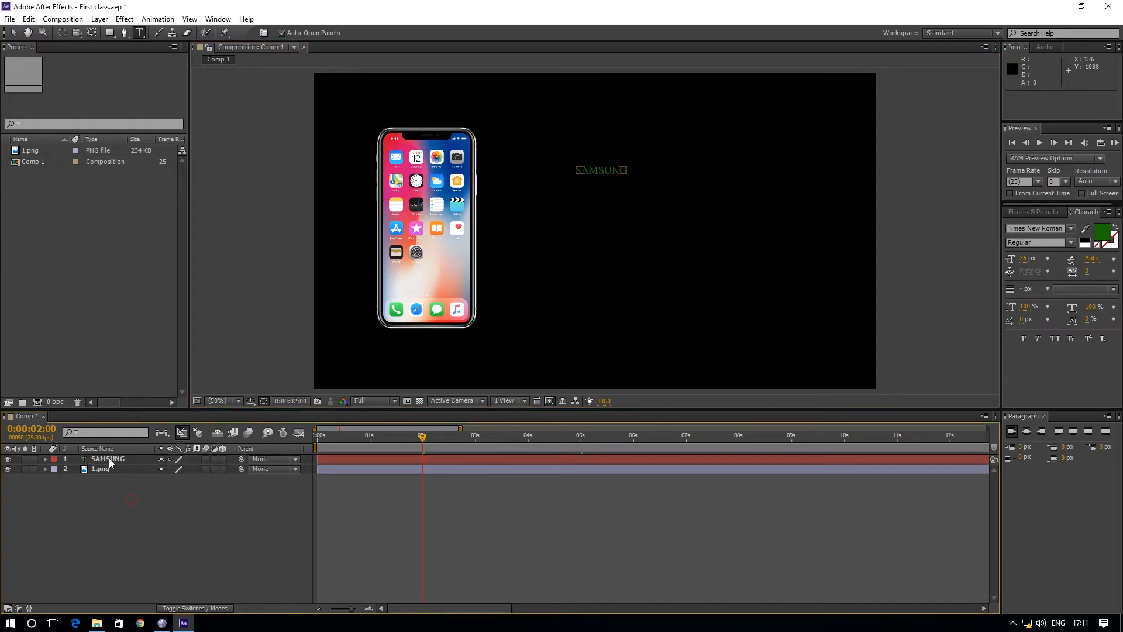
left_click(108, 462)
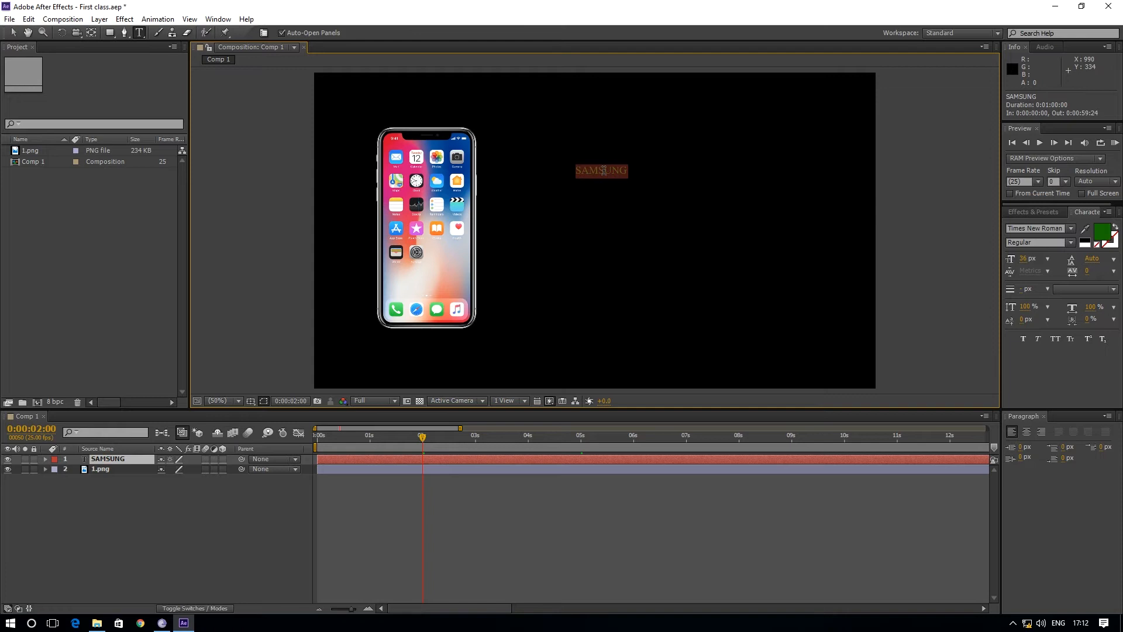
left_click(139, 32)
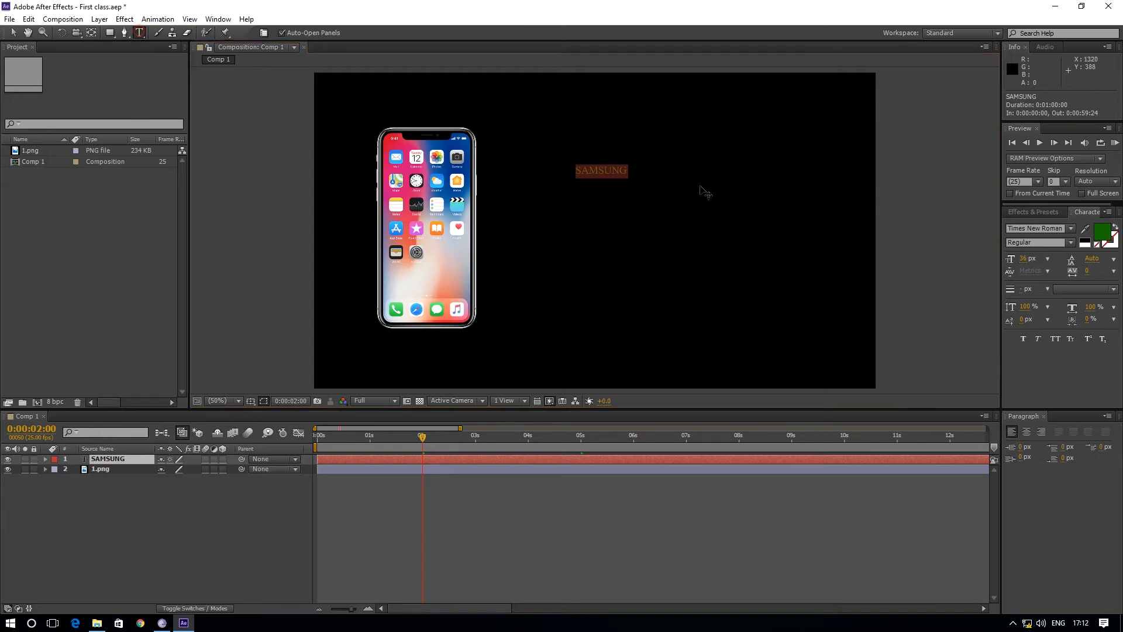
left_click(230, 535)
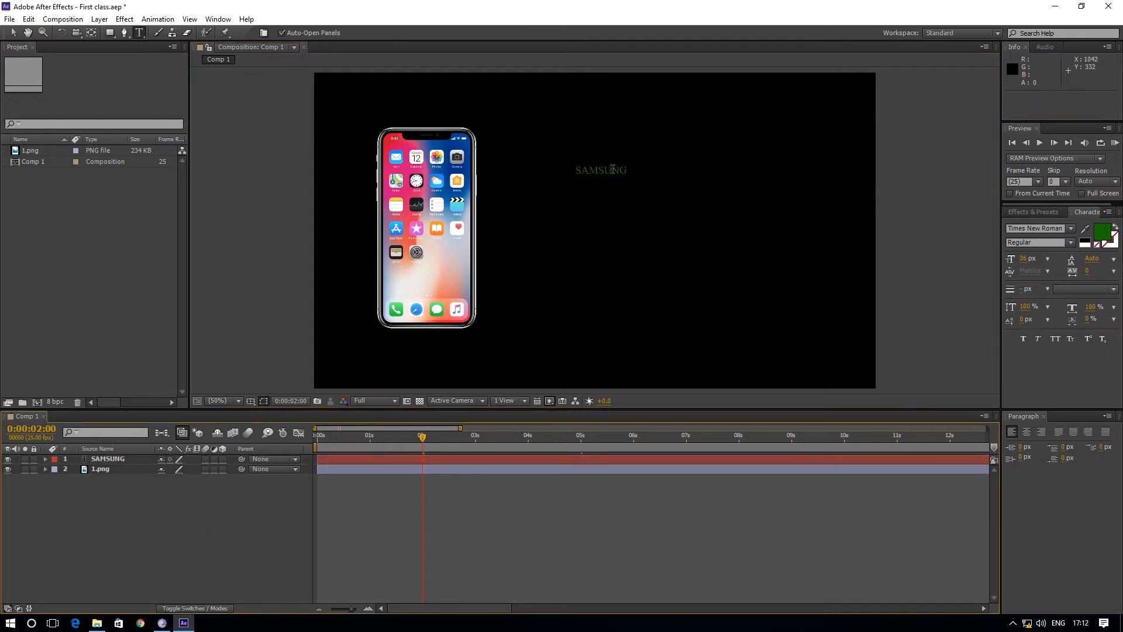
left_click_drag(631, 171, 575, 171)
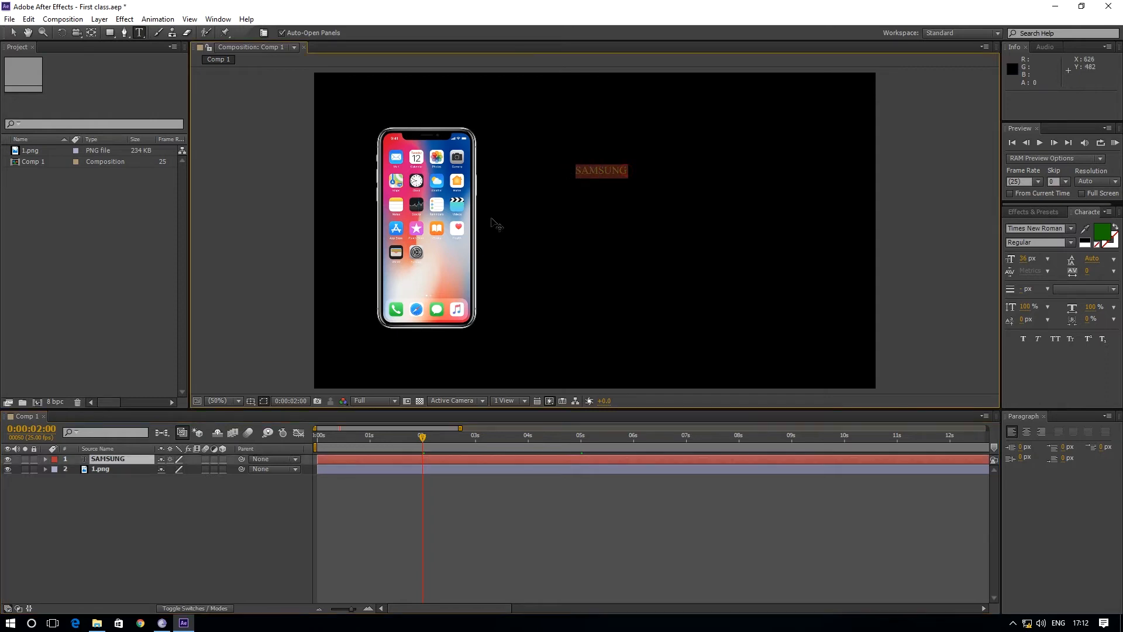
left_click(196, 495)
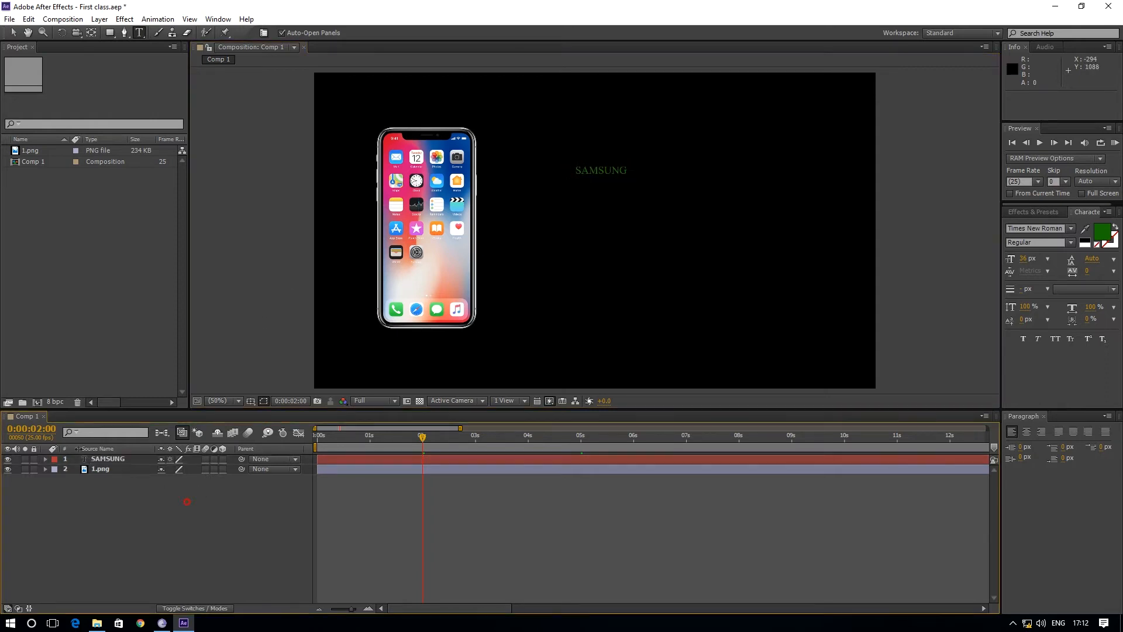
Set the fill colour of the whole SAMSUNG text to white (FFFFFF) and its font size to 102 px.
double_click(110, 459)
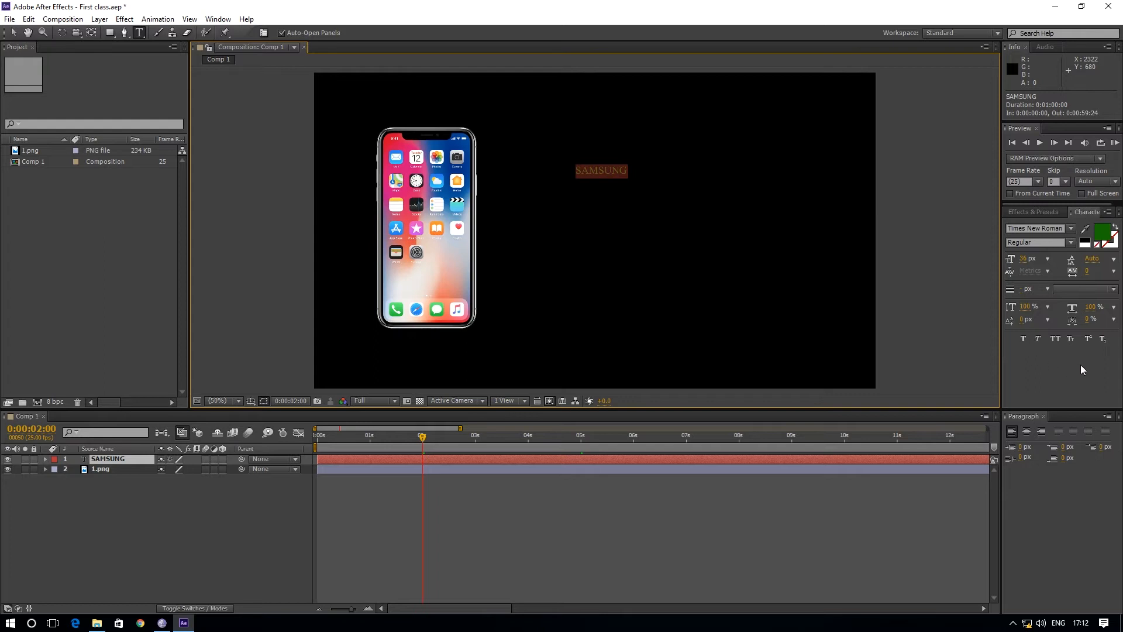
left_click(1102, 237)
left_click(471, 260)
left_click_drag(472, 260, 400, 239)
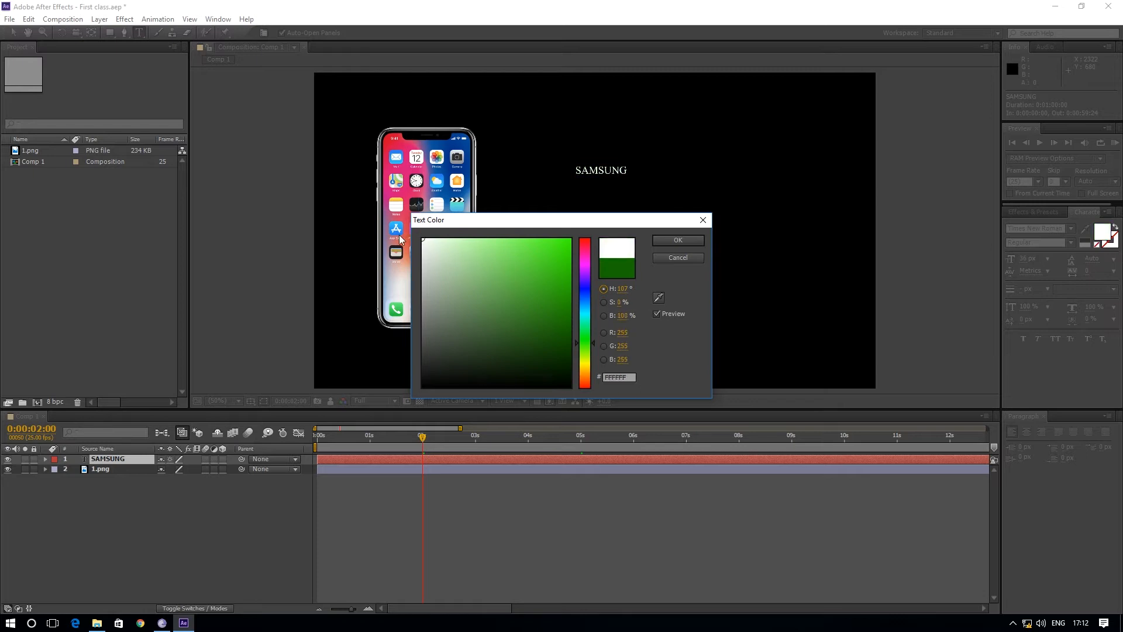
left_click(693, 240)
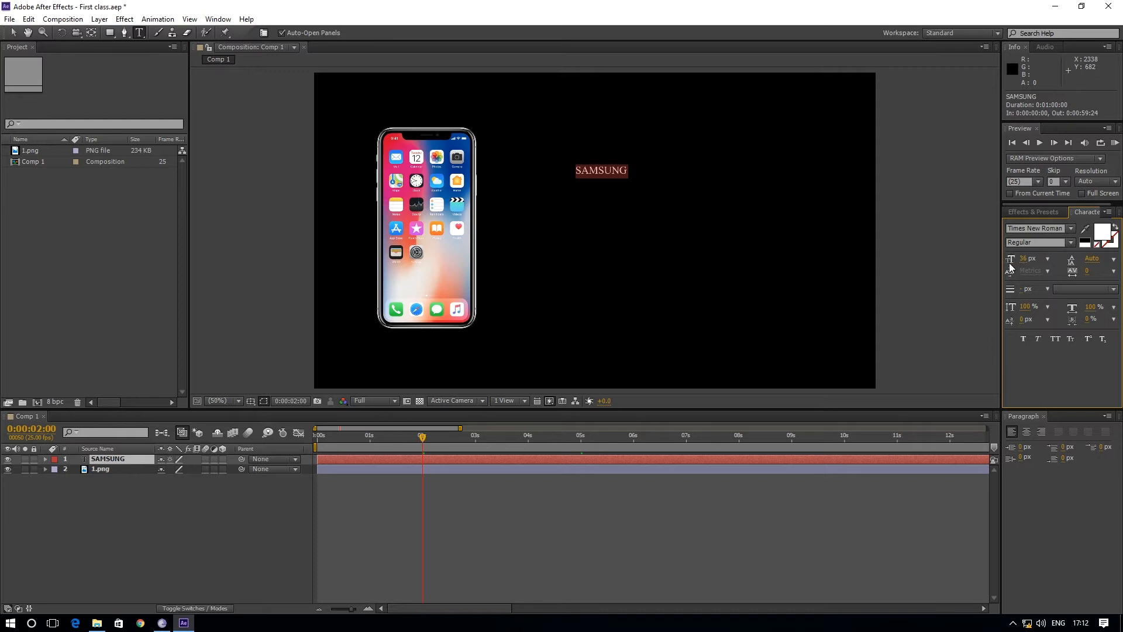
left_click_drag(1019, 258, 1074, 272)
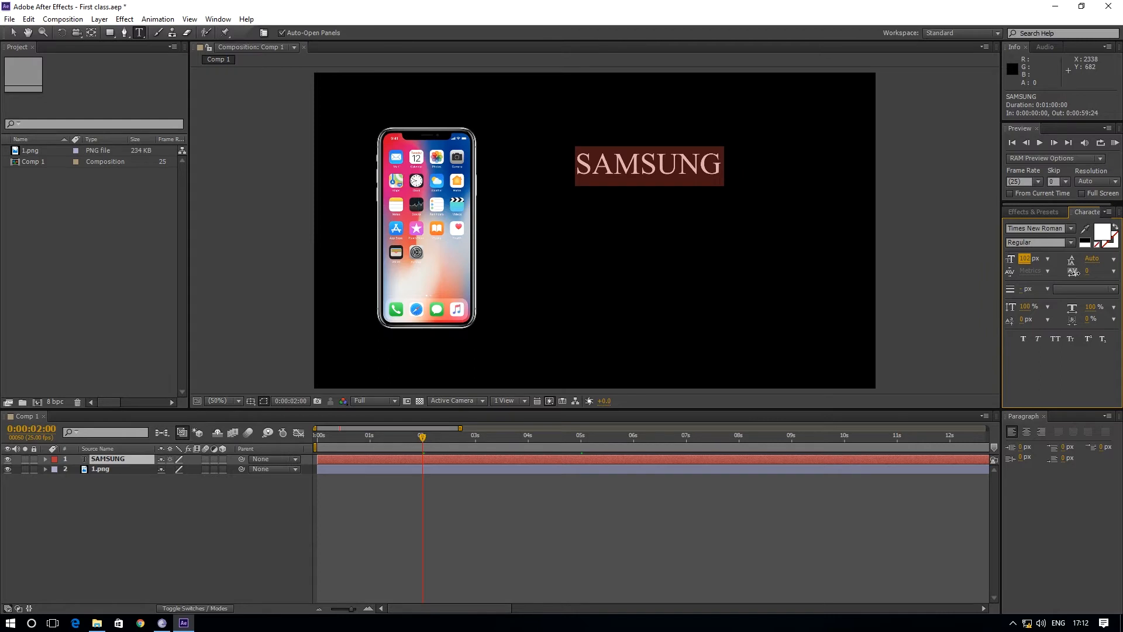
Set the font of the SAMSUNG text to Trebuchet MS, keeping the Regular style.
left_click(1071, 229)
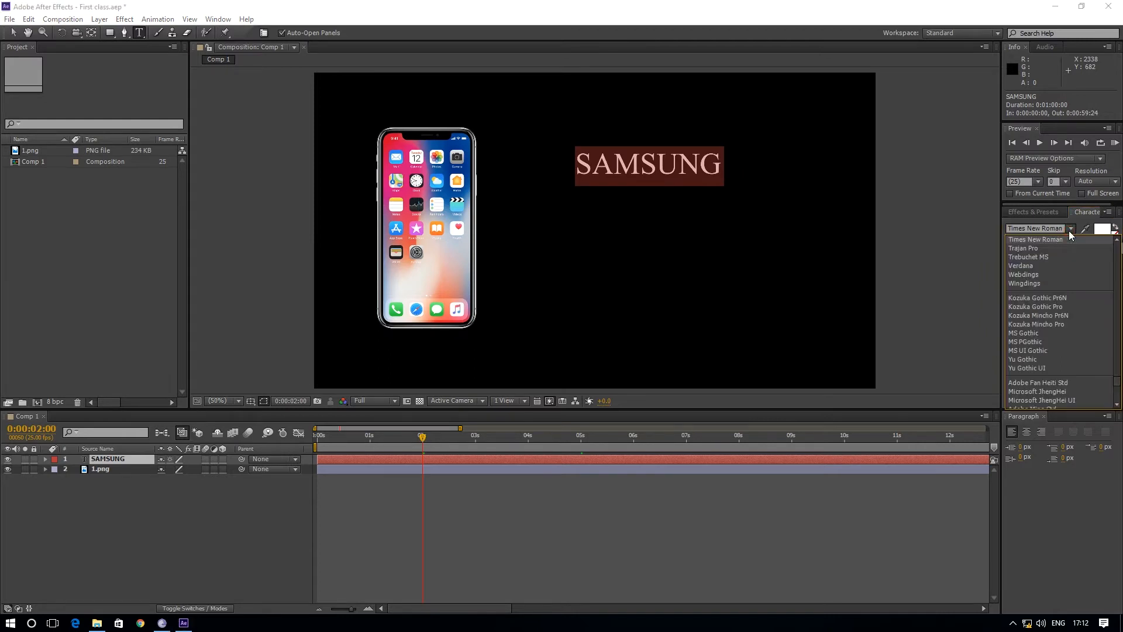
left_click(1027, 257)
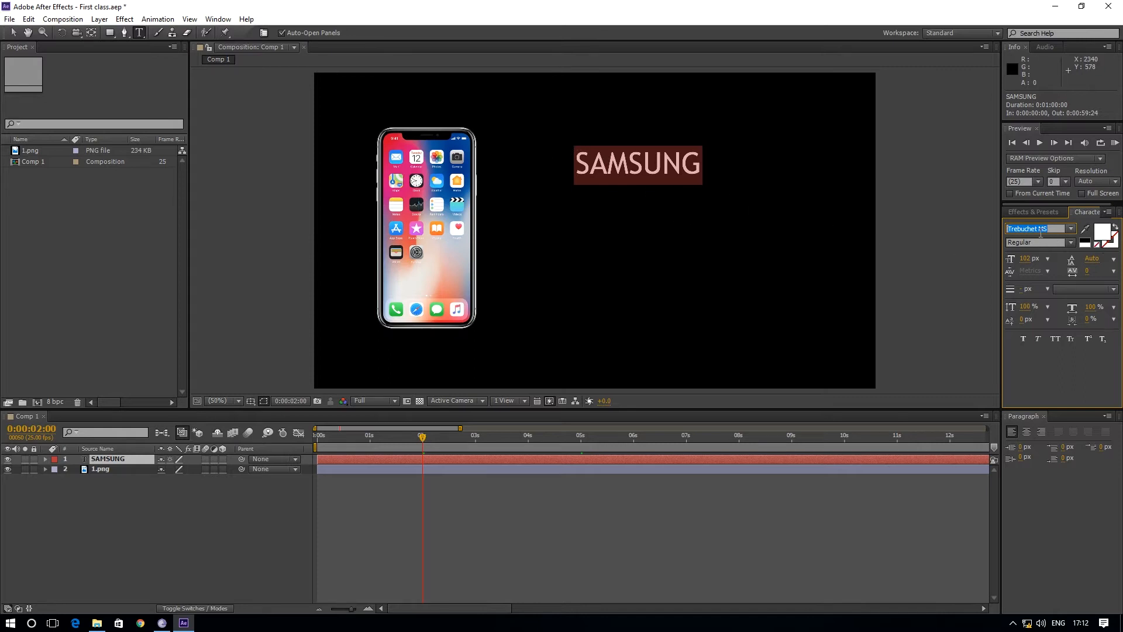
left_click(1071, 244)
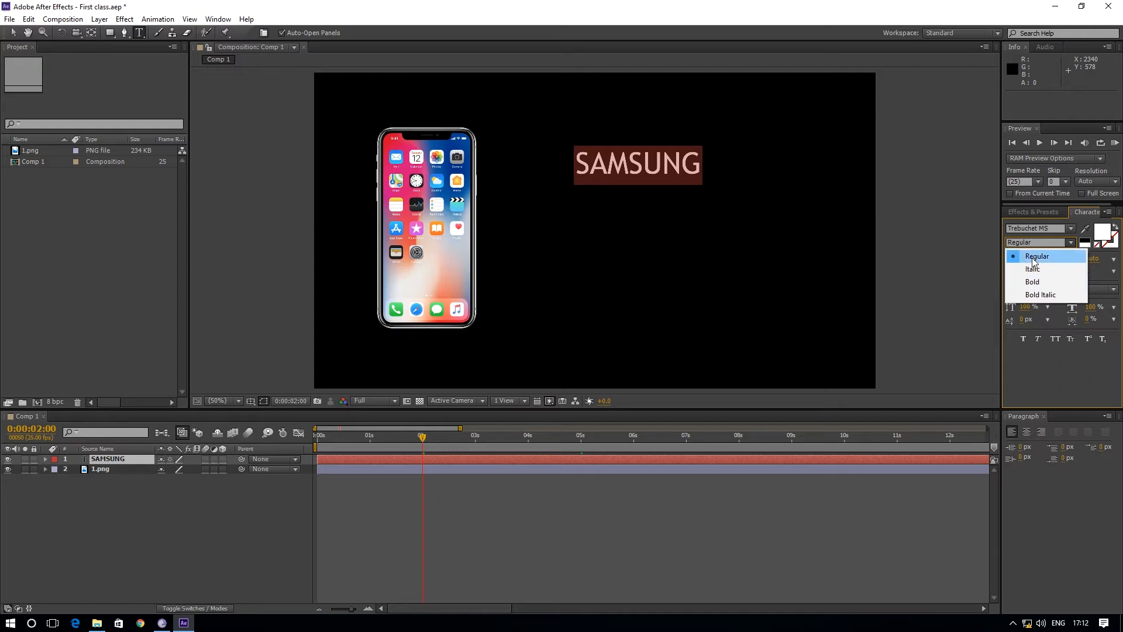
left_click(1071, 243)
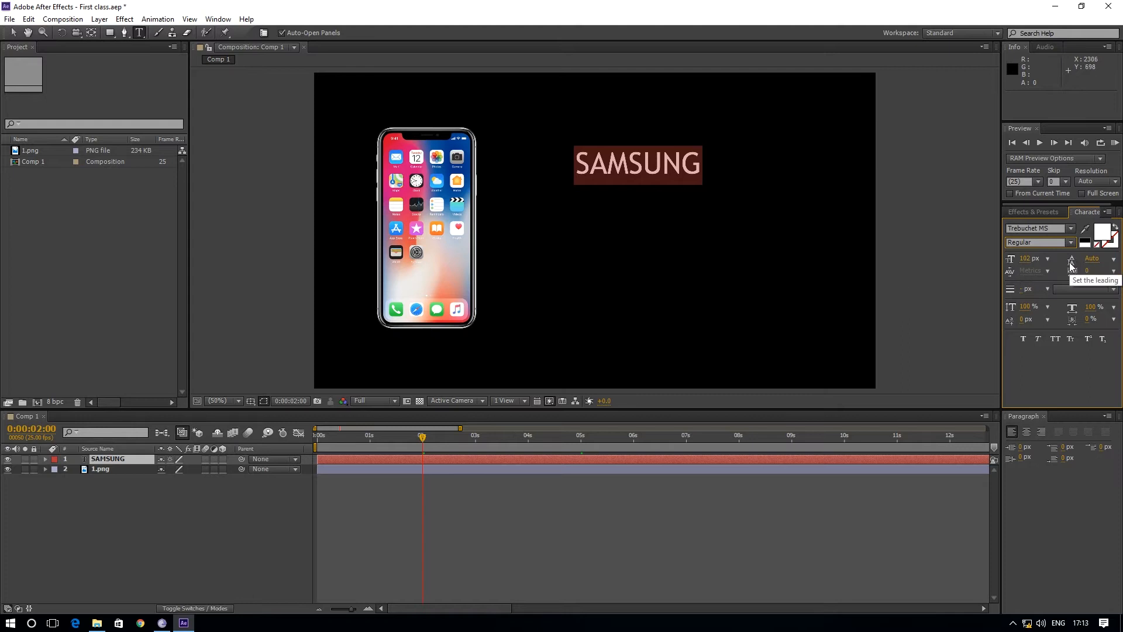
Try a second line reading frhdfhfg under SAMSUNG with changed leading, and undo the additions.
left_click(698, 164)
key("Return")
type("frhdfhfg")
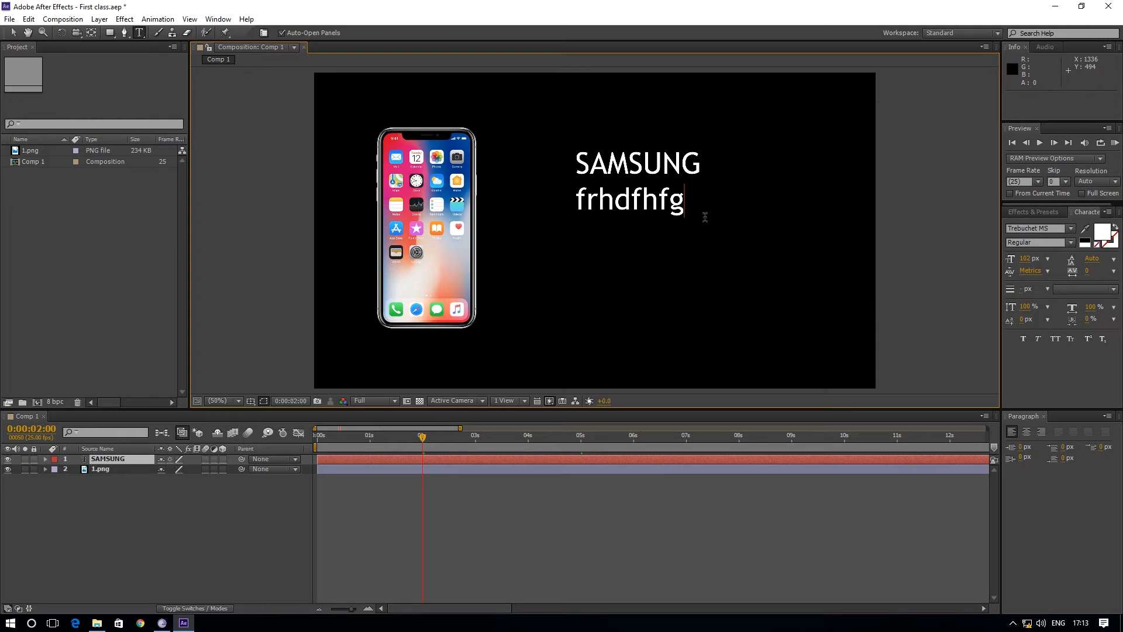
left_click_drag(688, 207, 558, 155)
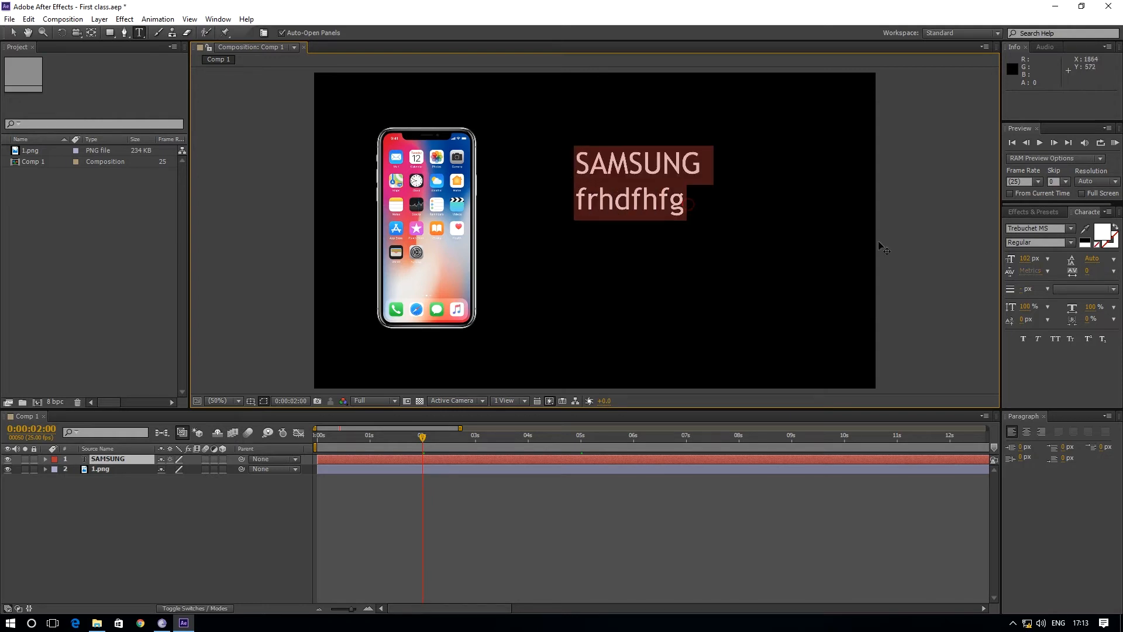
left_click(1082, 258)
type("0")
key("Return")
left_click_drag(1029, 263, 1093, 270)
key("ctrl+z")
key("ctrl+z")
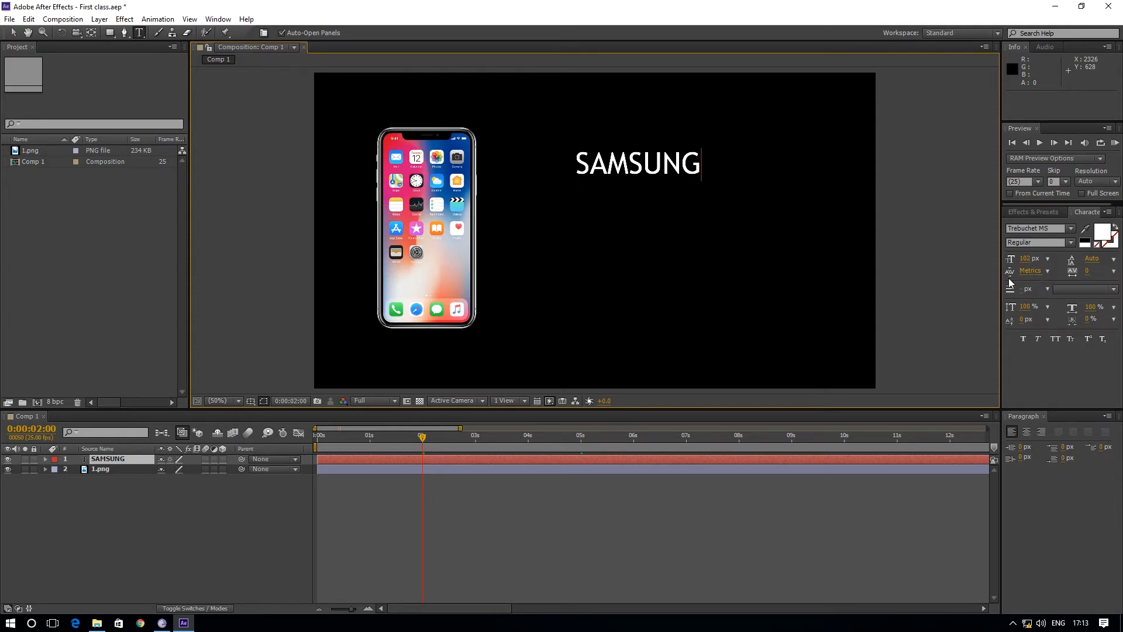
Set the tracking of the whole SAMSUNG text to 28.
left_click(1087, 272)
mouse_move(1098, 272)
left_mouse_down()
mouse_move(1114, 272)
mouse_move(1095, 276)
left_mouse_up()
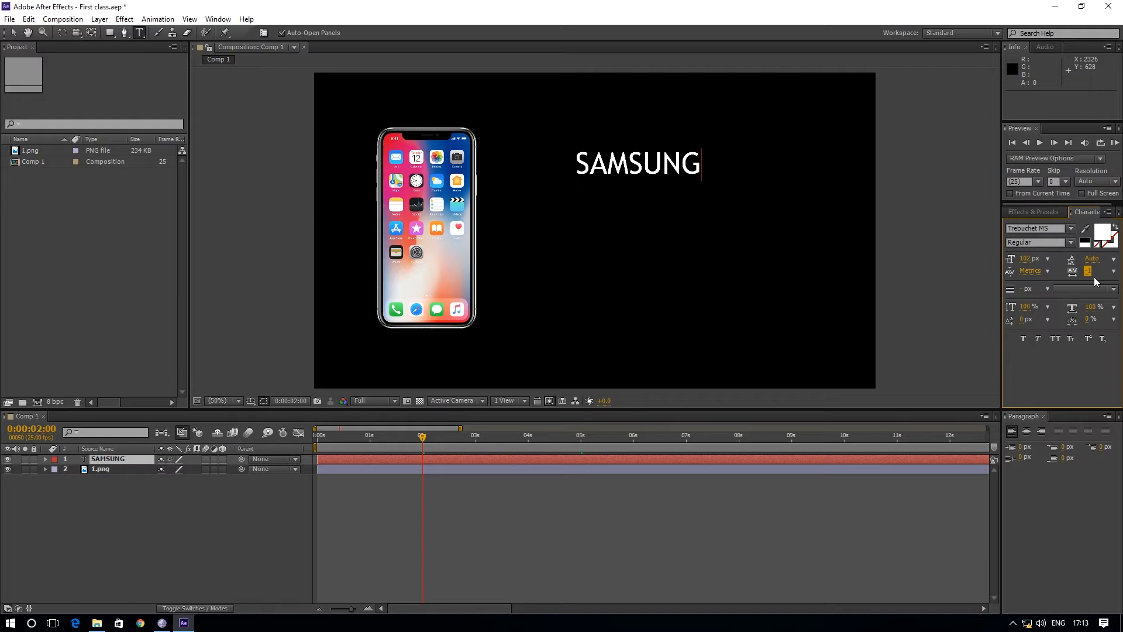
type("0")
key("Return")
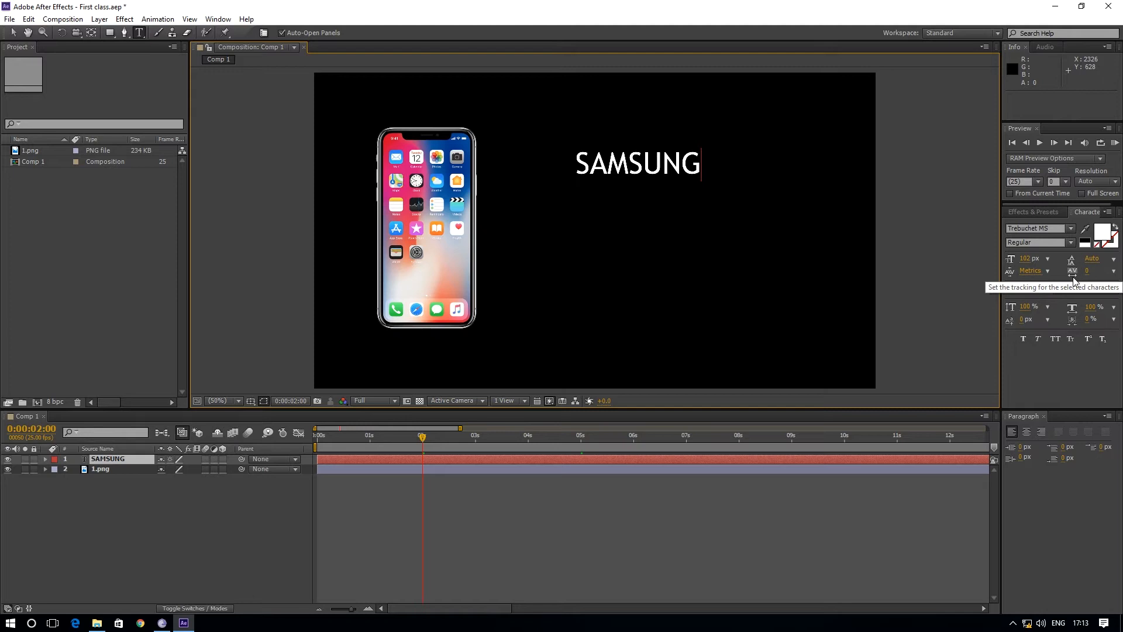
left_click_drag(702, 166, 559, 168)
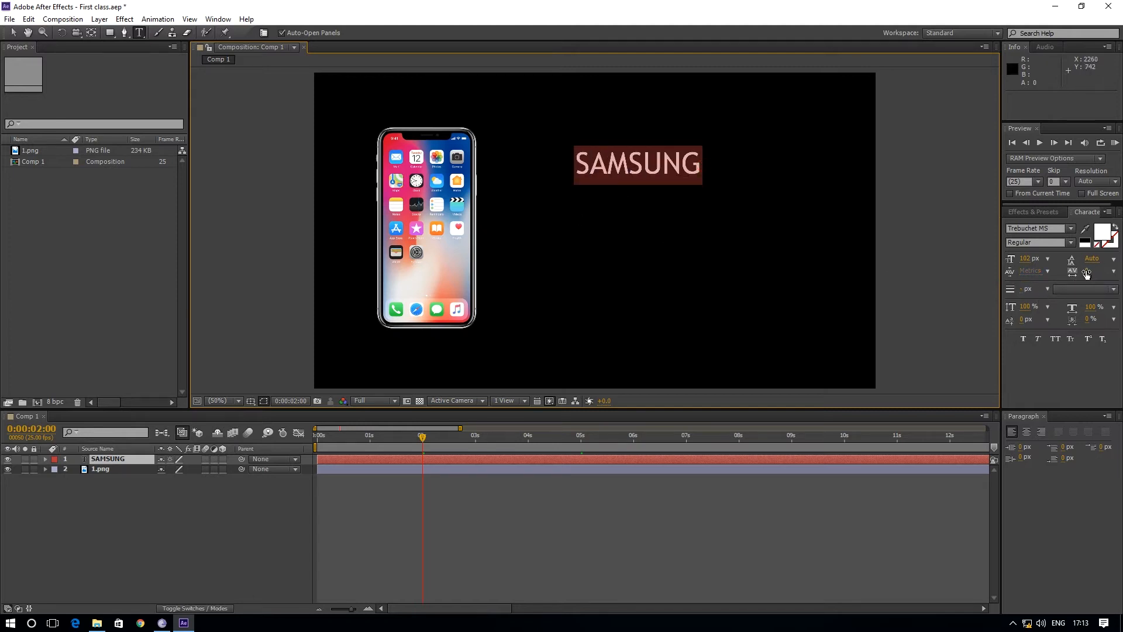
mouse_move(1086, 273)
left_mouse_down()
mouse_move(1107, 279)
mouse_move(1041, 275)
mouse_move(1108, 275)
left_mouse_up()
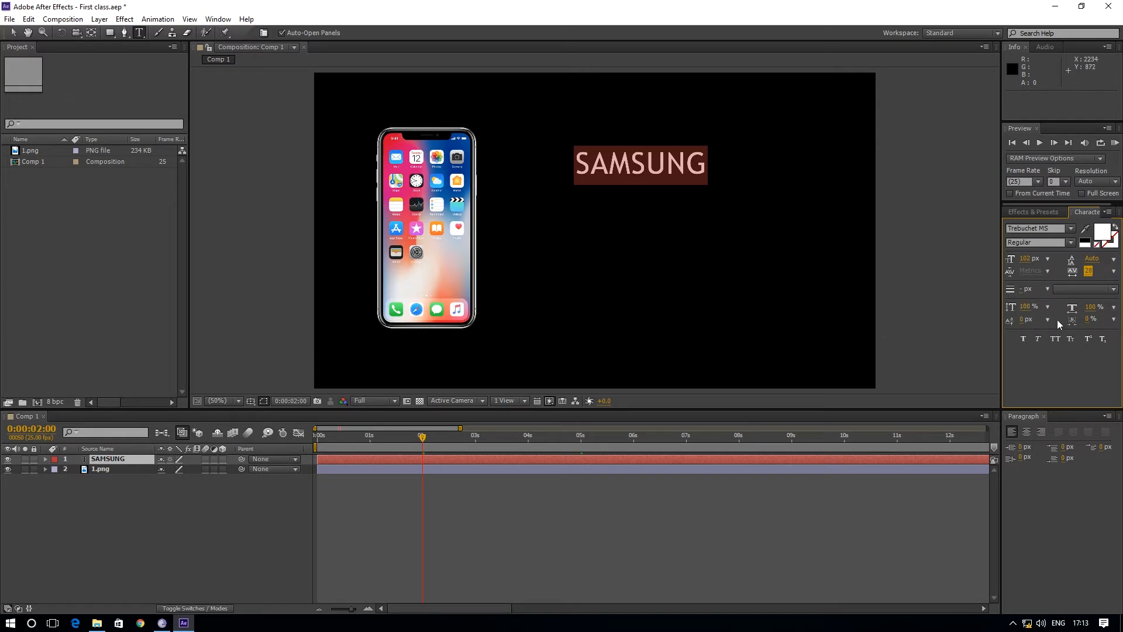
Try the Superscript style on the letter G of SAMSUNG and turn it off again.
left_click(1023, 339)
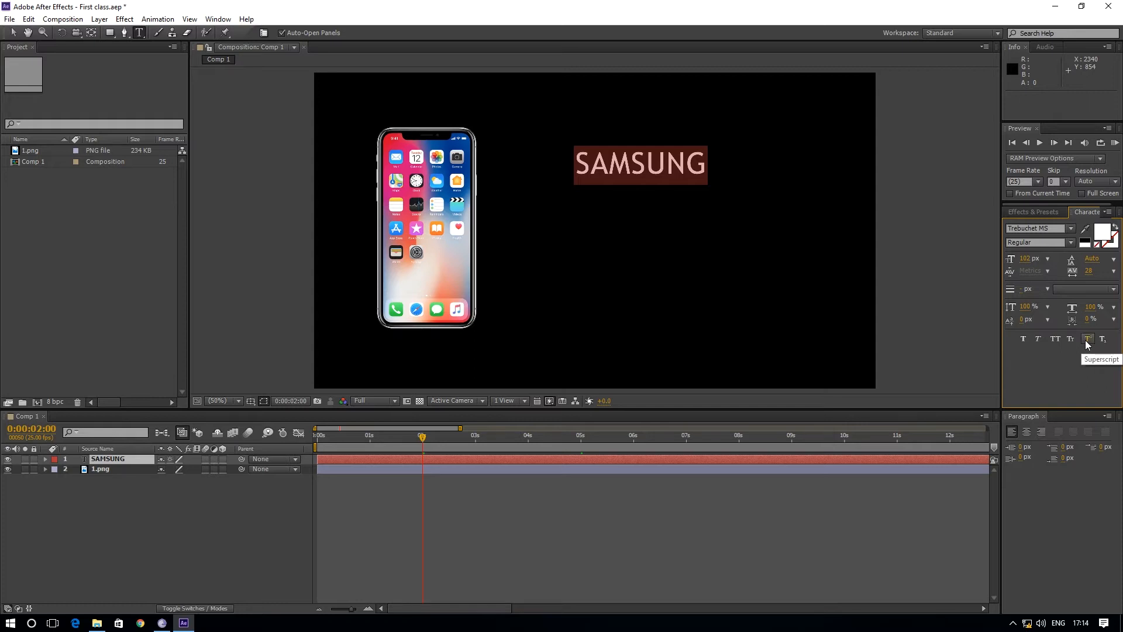
left_click_drag(686, 166, 721, 167)
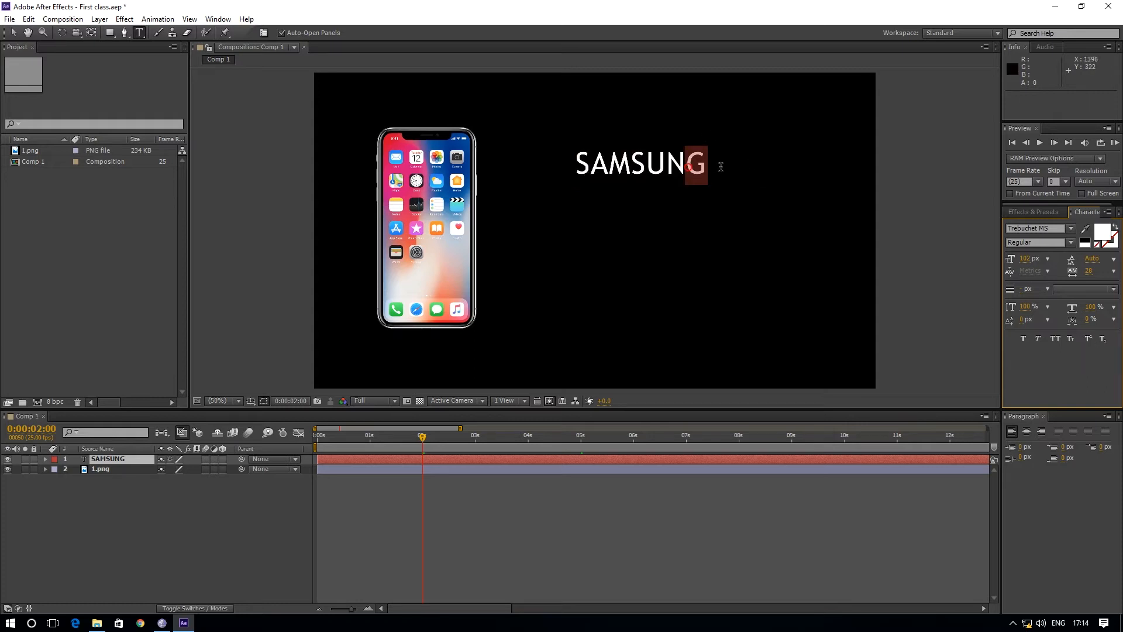
left_click(1088, 339)
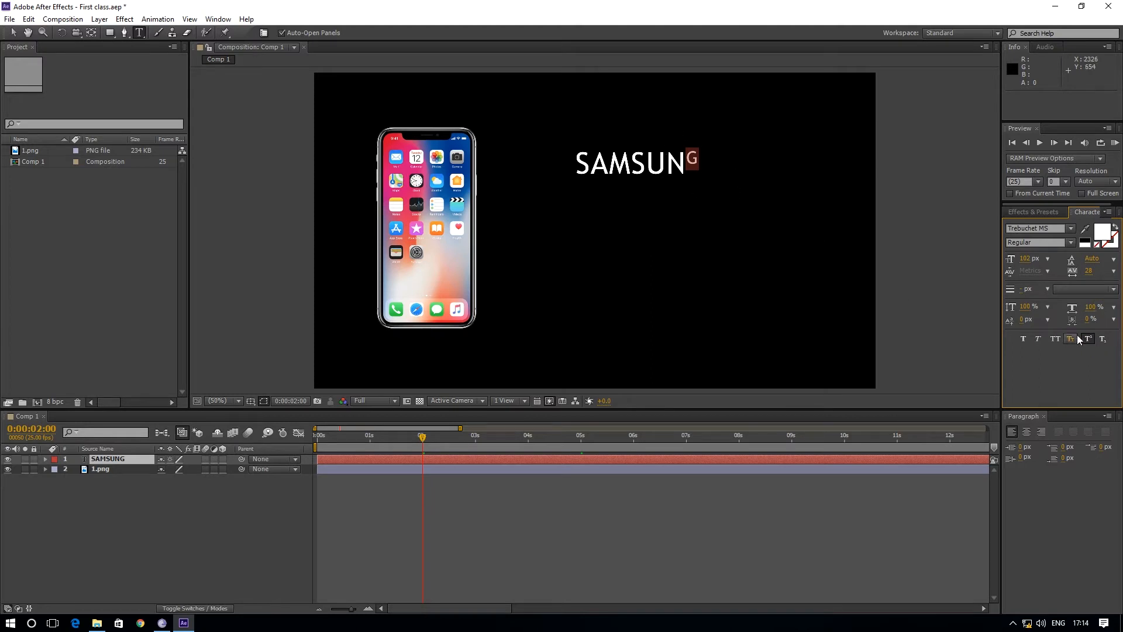
left_click(1089, 342)
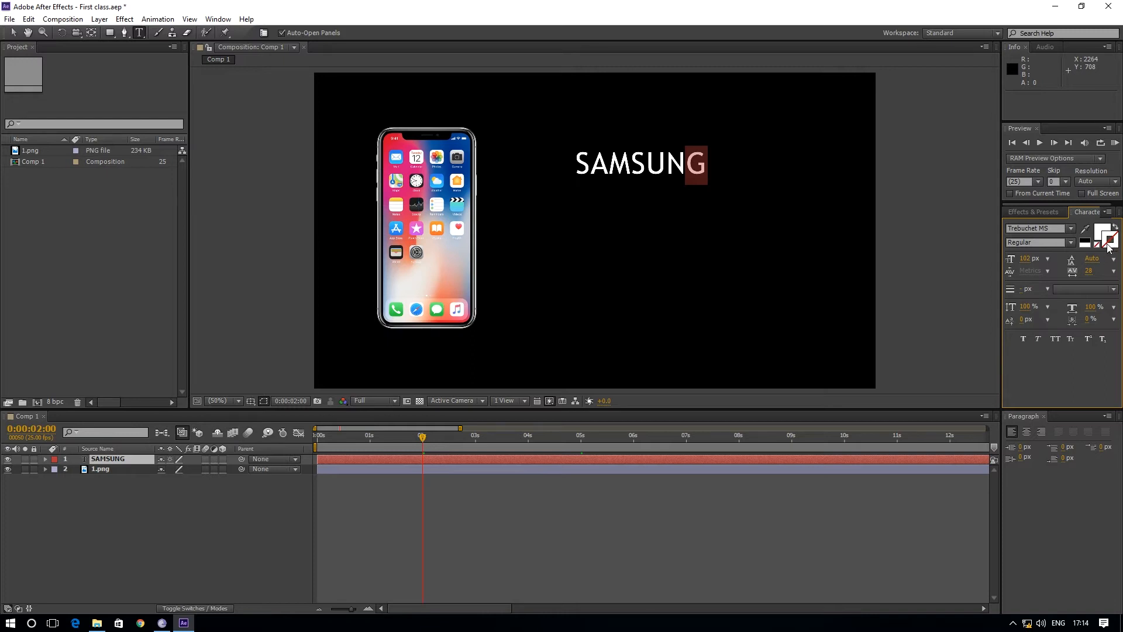
Give the letter G of SAMSUNG a 1 px bright yellow (EEF700) stroke.
left_click(1109, 245)
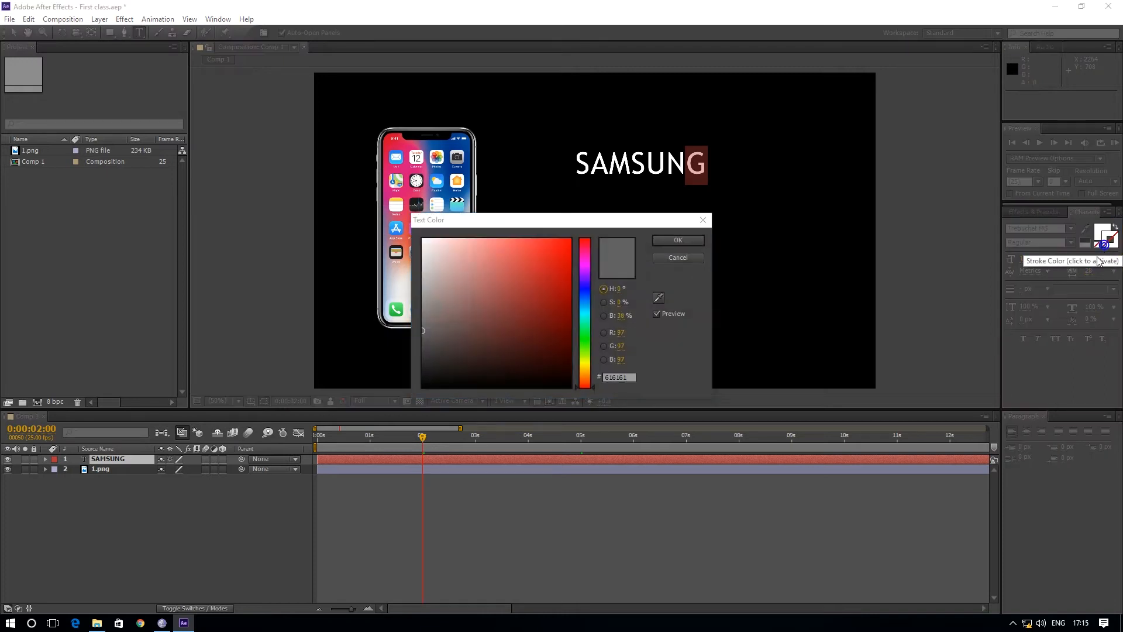
left_click_drag(582, 377, 583, 361)
left_click(530, 285)
left_click(542, 275)
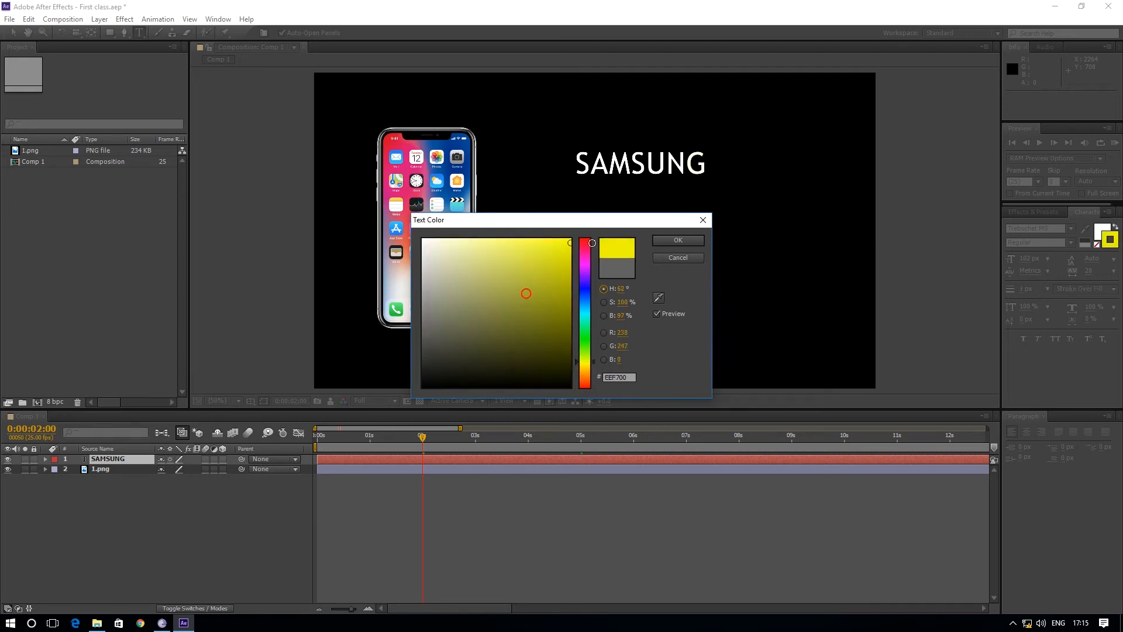
left_click(668, 241)
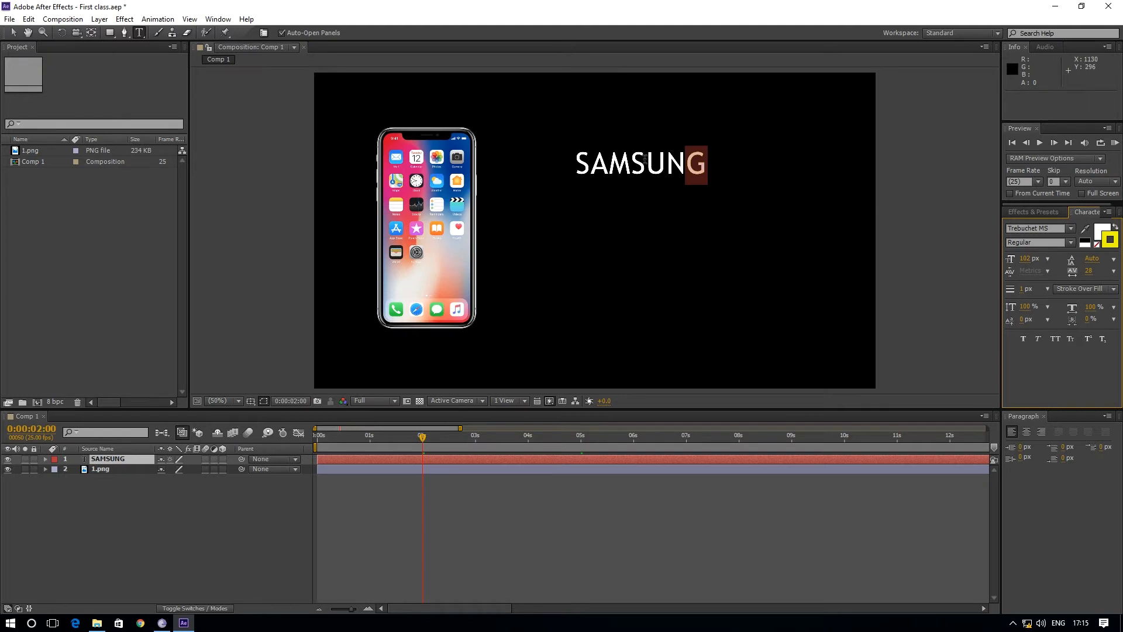
Delete the final G from the title and nudge the text layer slightly downward.
left_click(644, 160, "ctrl")
scroll(670, 167, "up", 2)
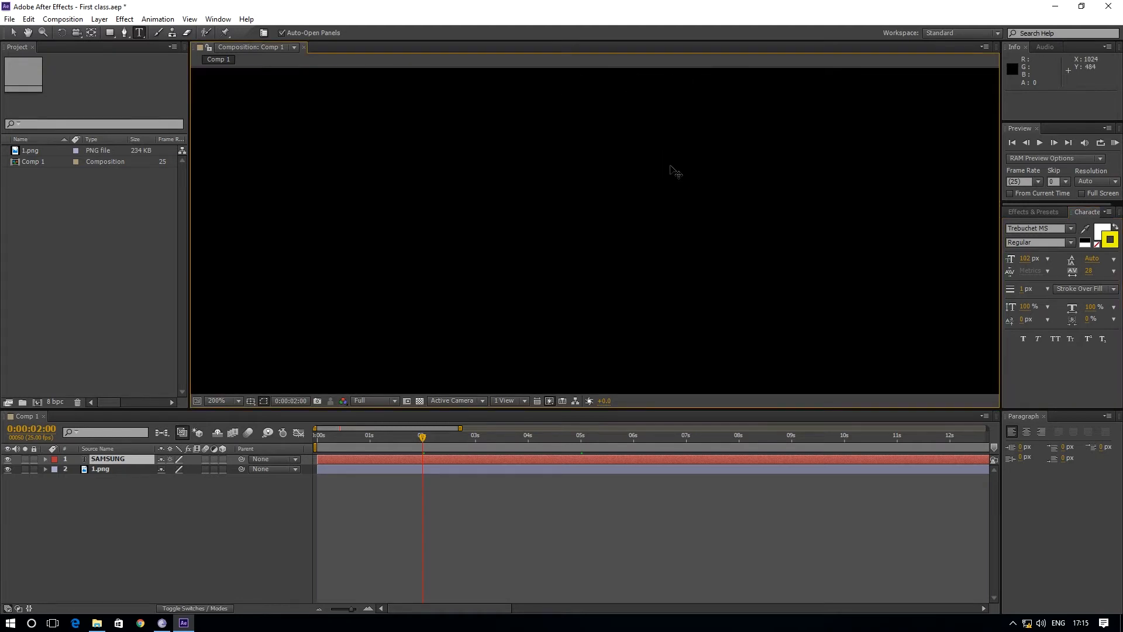
key("BackSpace")
scroll(670, 263, "up", 1)
scroll(632, 223, "down", 5)
scroll(633, 219, "up", 4)
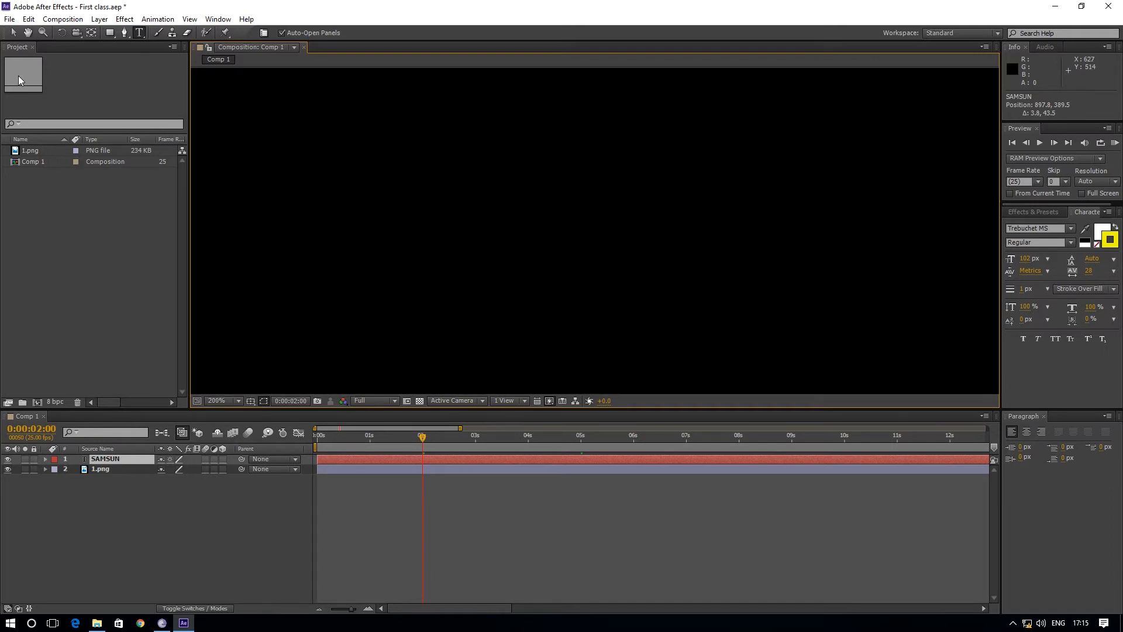
left_click(14, 33)
left_click_drag(578, 235, 577, 361)
left_click_drag(573, 281, 518, 359)
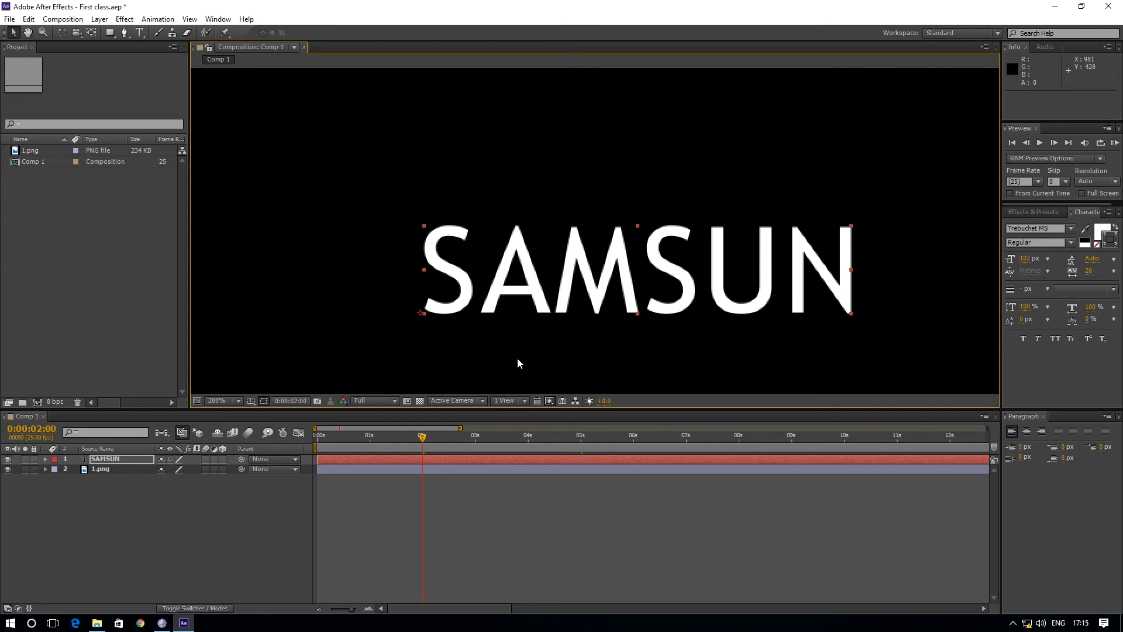
Try a dark yellow (929700) stroke on the whole title, inspect the letter edges and remove the stroke.
left_click(1105, 244)
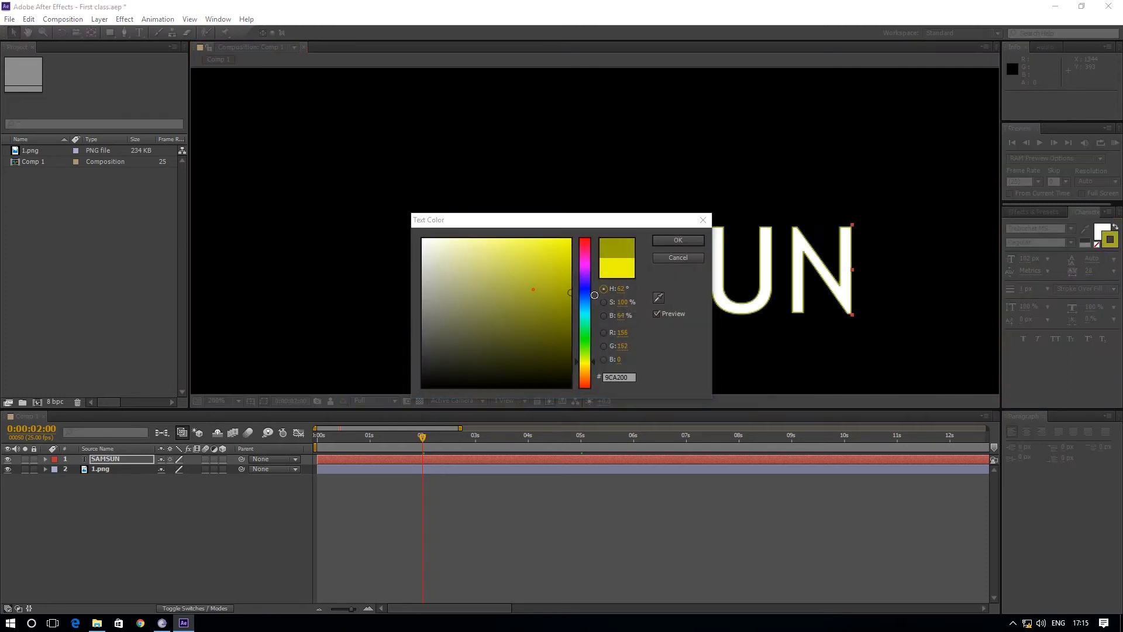
left_click(677, 241)
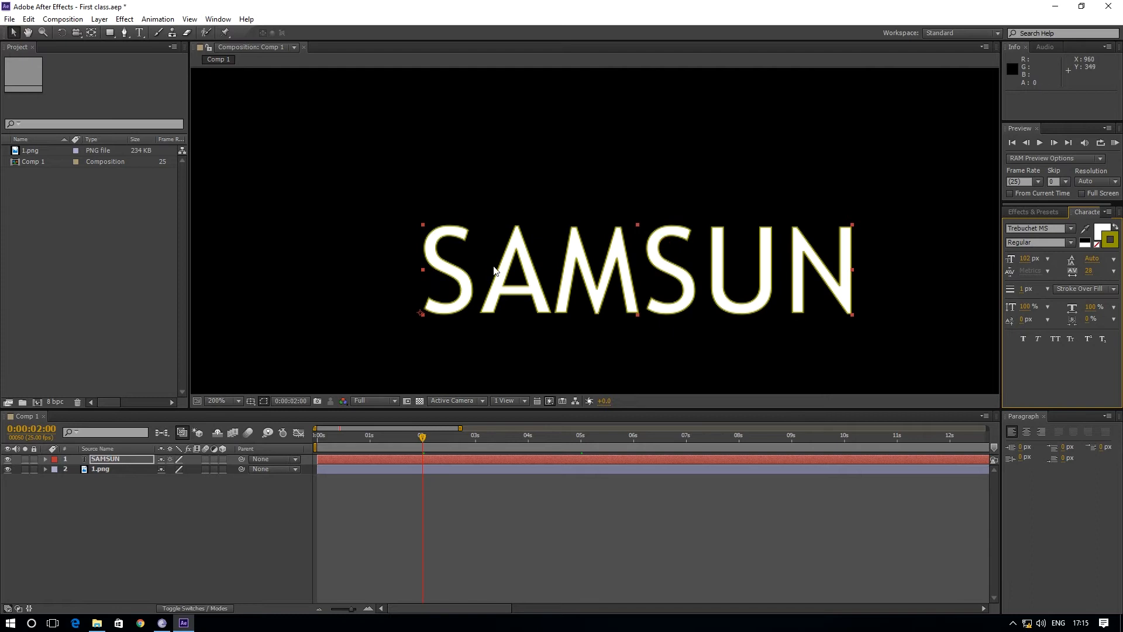
scroll(525, 269, "up", 2)
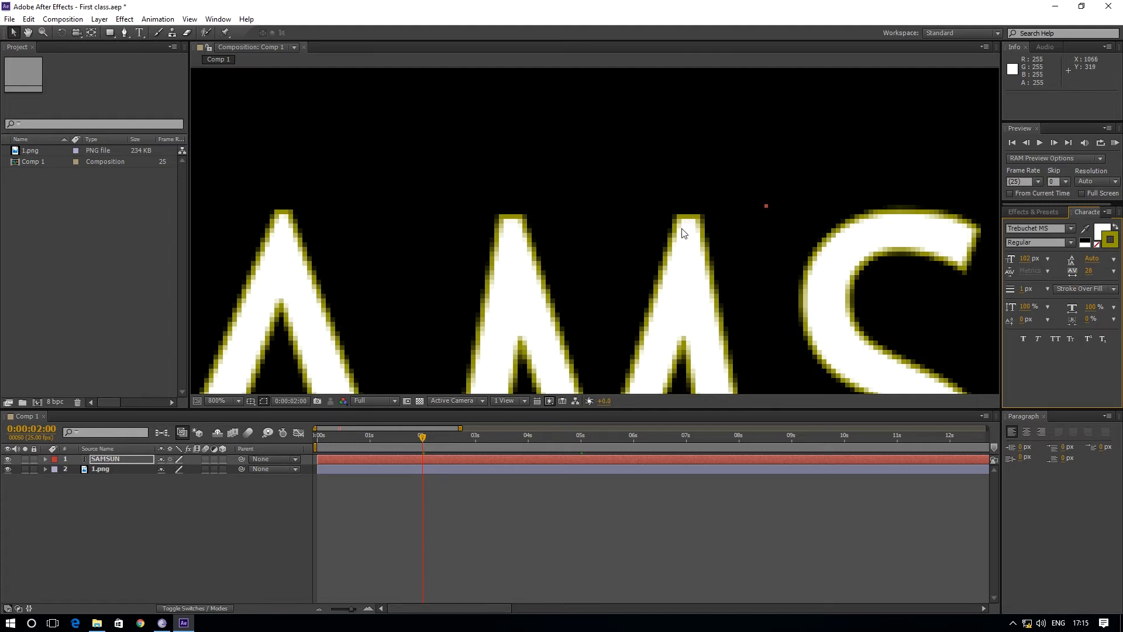
left_click(1097, 245)
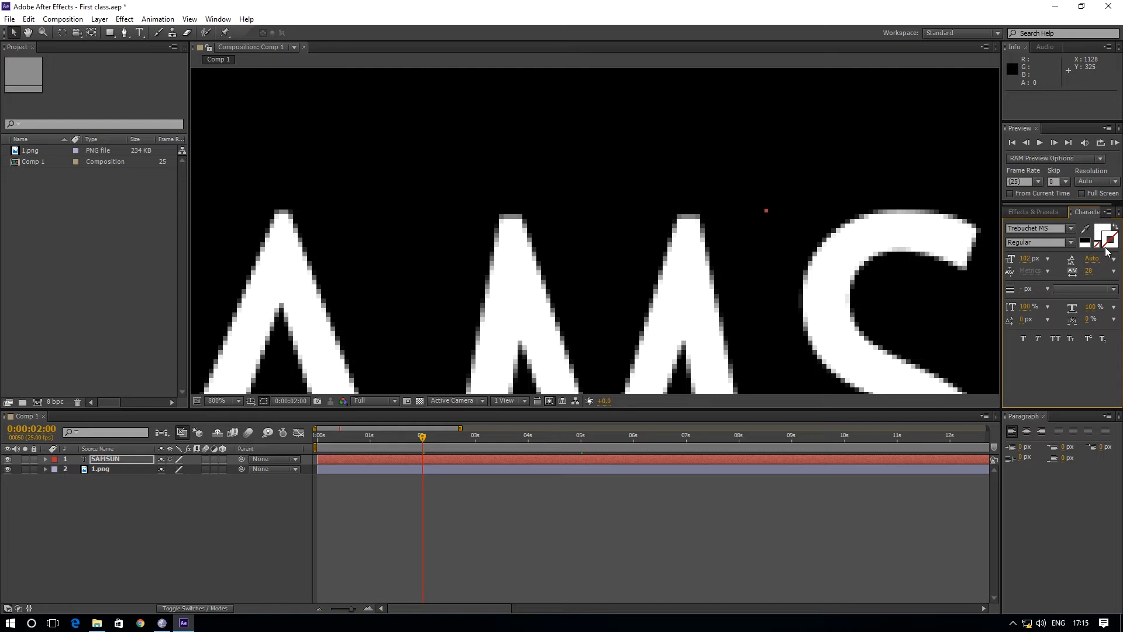
left_click(1108, 247)
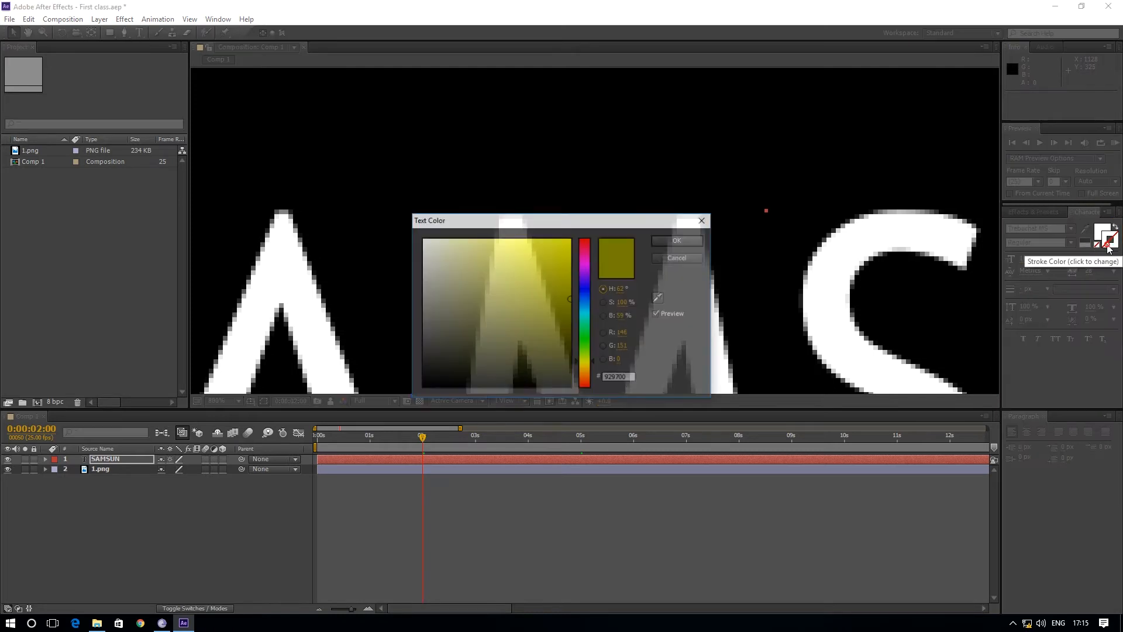
left_click(700, 225)
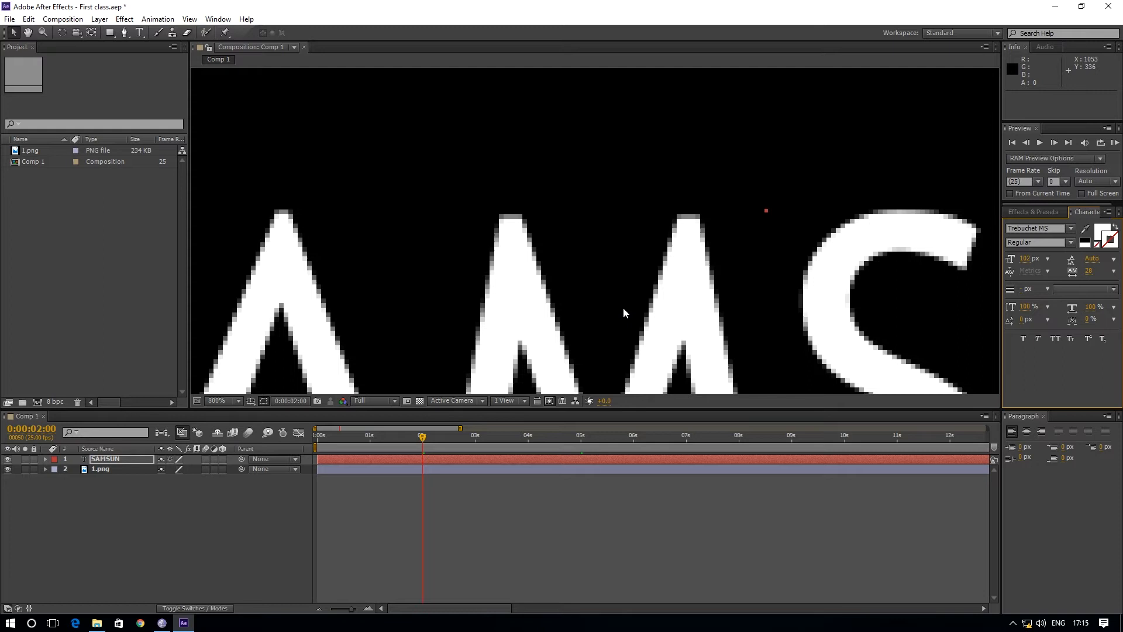
Retype the title as SAMSUNG and move it level with the middle of the phone, at about 949.8, 557.5.
scroll(623, 307, "down", 6)
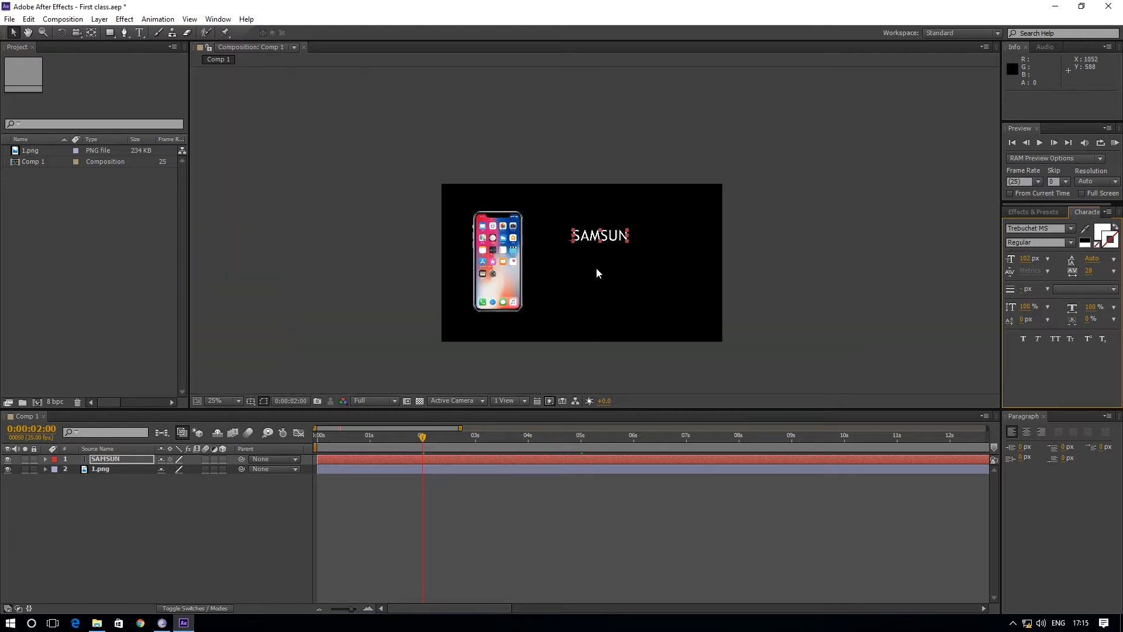
double_click(98, 458)
type("SAMSUNG")
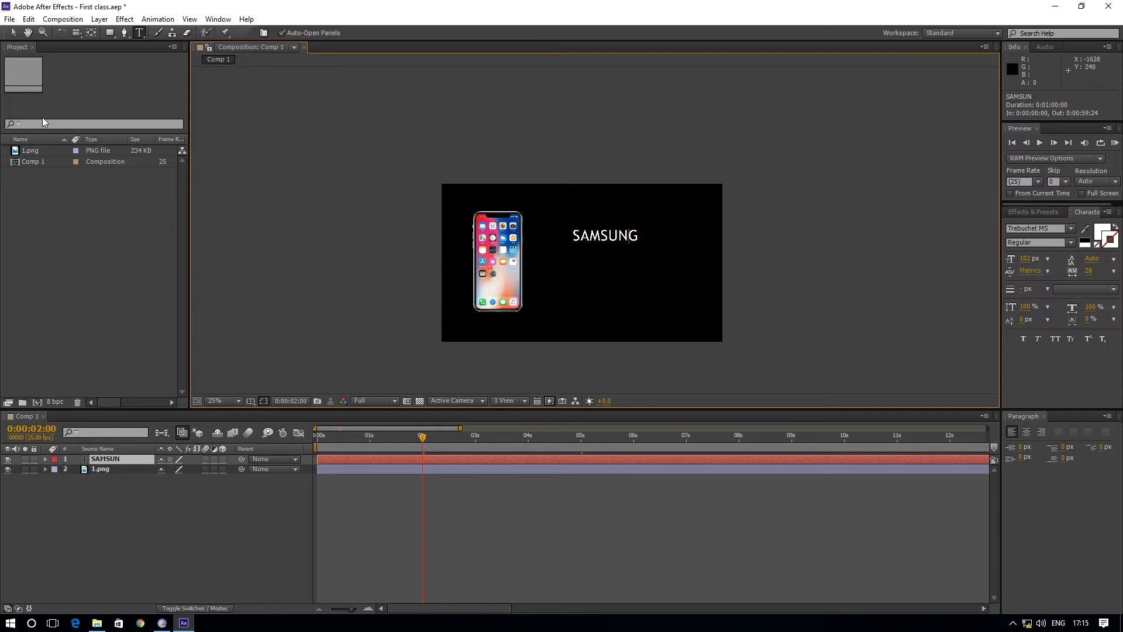
left_click(12, 31)
left_click_drag(595, 240, 638, 259)
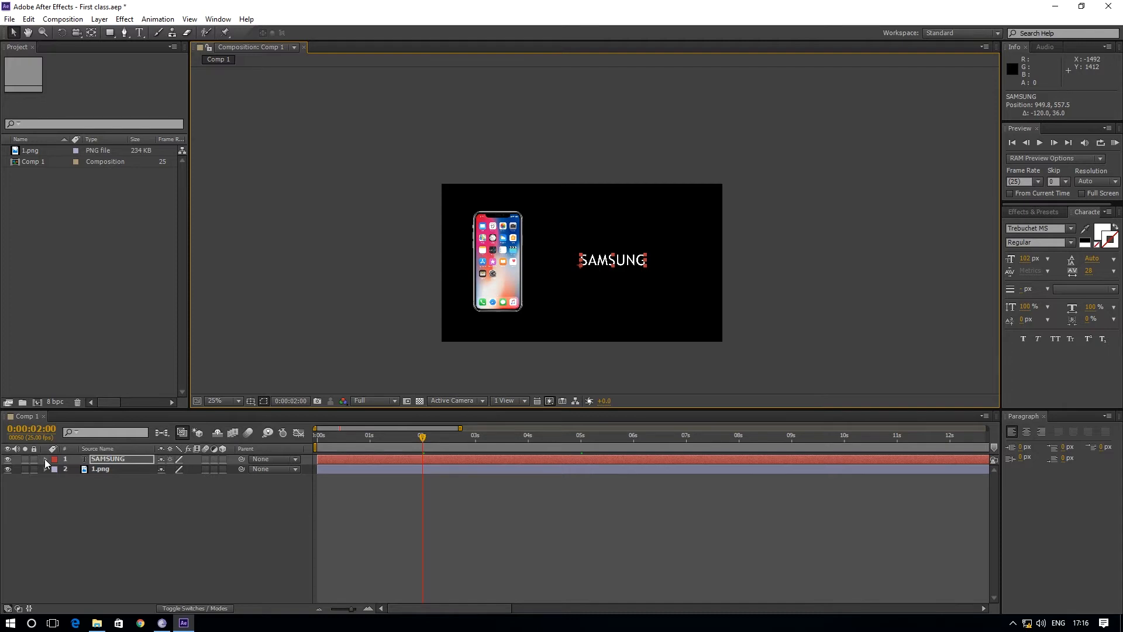
Examine the Text and Transform properties of the SAMSUNG layer and compare them with the 1.png layer's Transform properties.
left_click(45, 459)
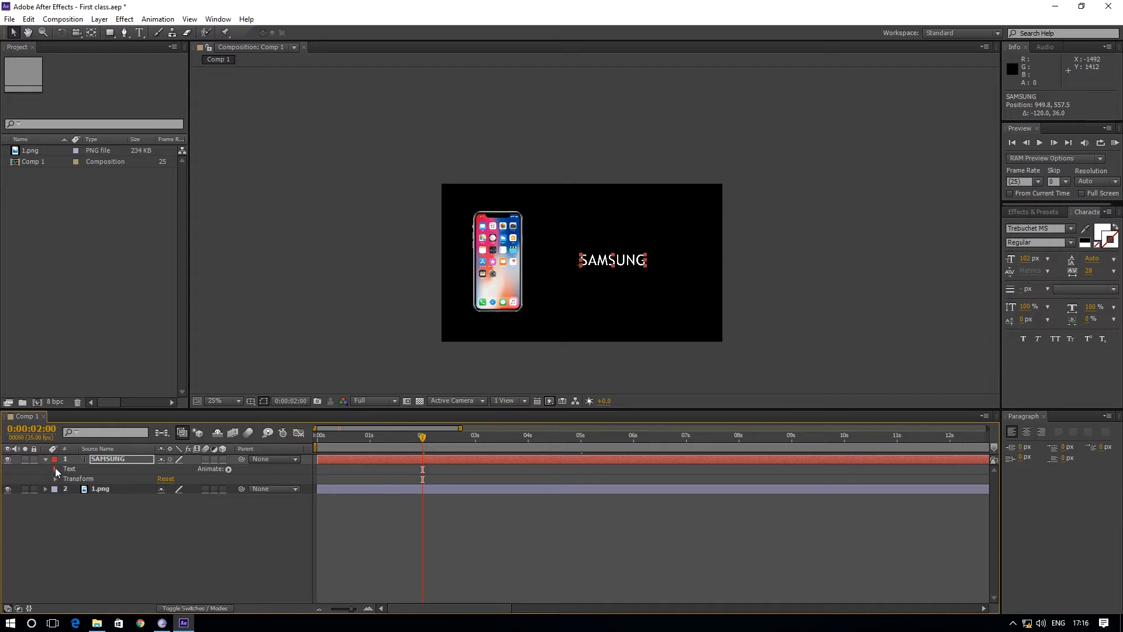
left_click(55, 468)
left_click(54, 468)
left_click(55, 479)
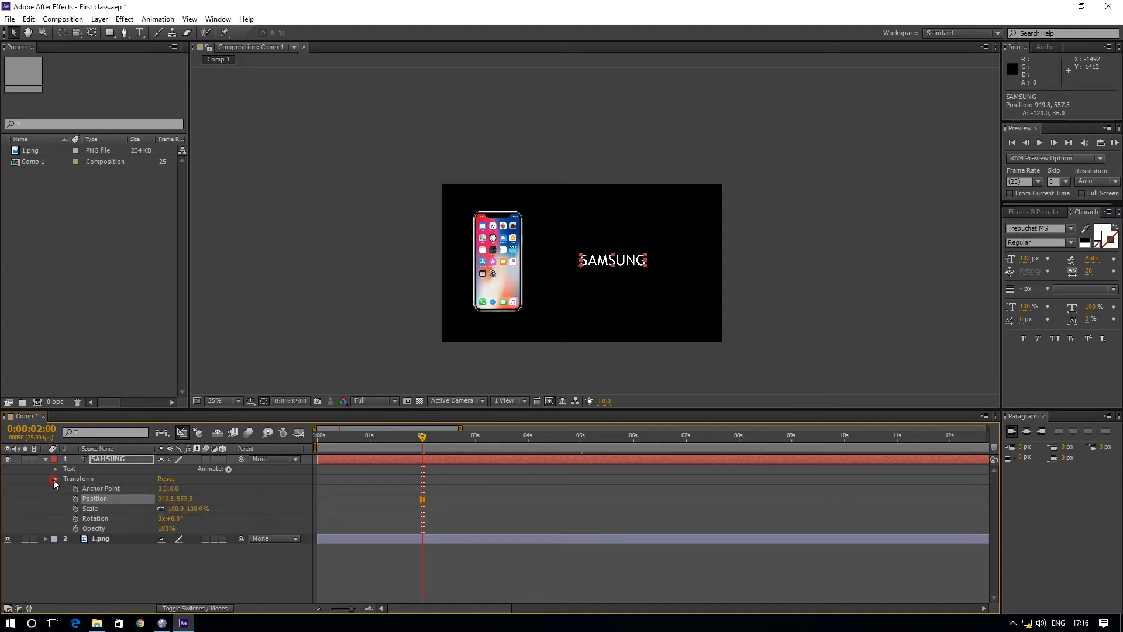
left_click(54, 479)
left_click(56, 479)
left_click(99, 536)
left_click(45, 538)
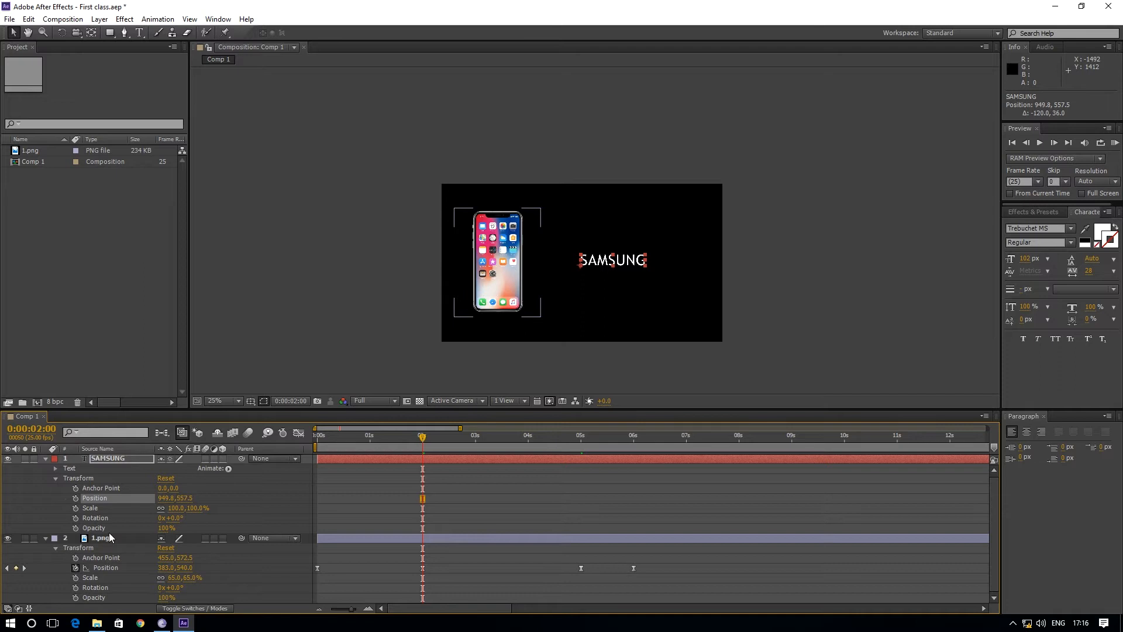
left_click(45, 538)
left_click(92, 494)
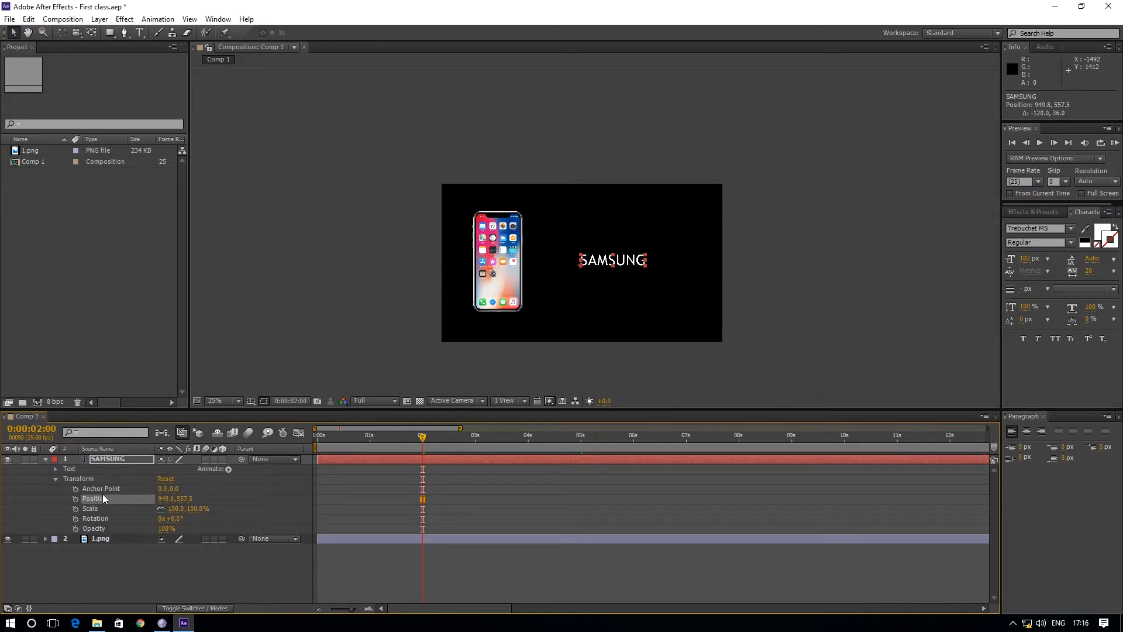
Return the current time to 0:00:00:00 and play the composition from the start.
left_click_drag(421, 440, 312, 447)
key("space")
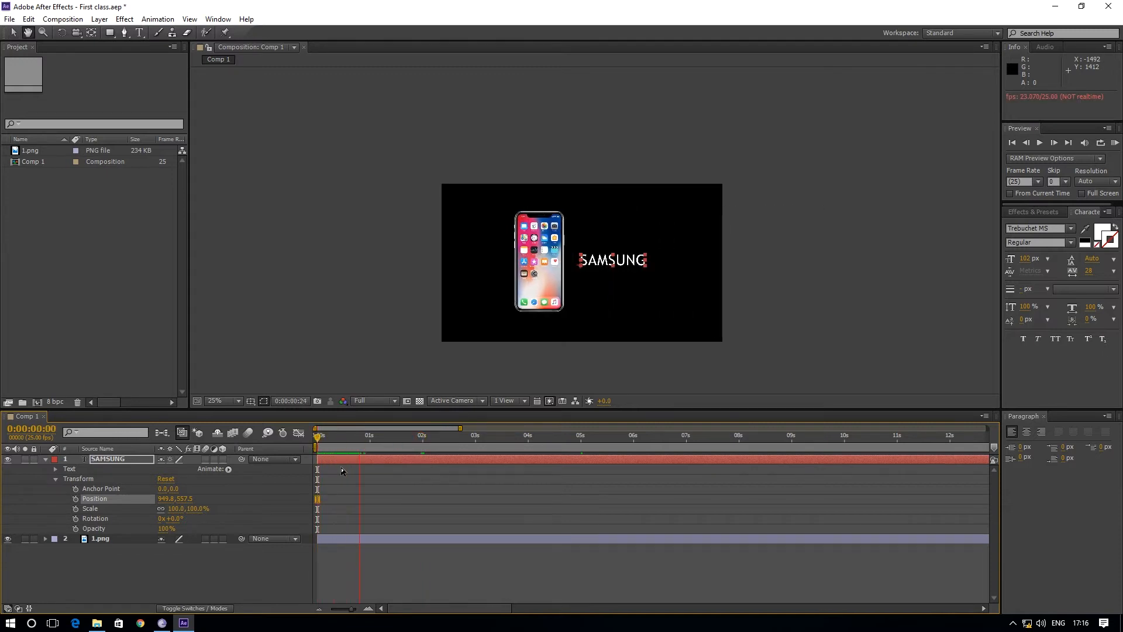
Replay the phone's slide-in from the start and examine the 1.png layer's motion path against the SAMSUNG title.
key("space")
mouse_move(435, 440)
left_mouse_down()
mouse_move(375, 447)
mouse_move(423, 459)
left_mouse_up()
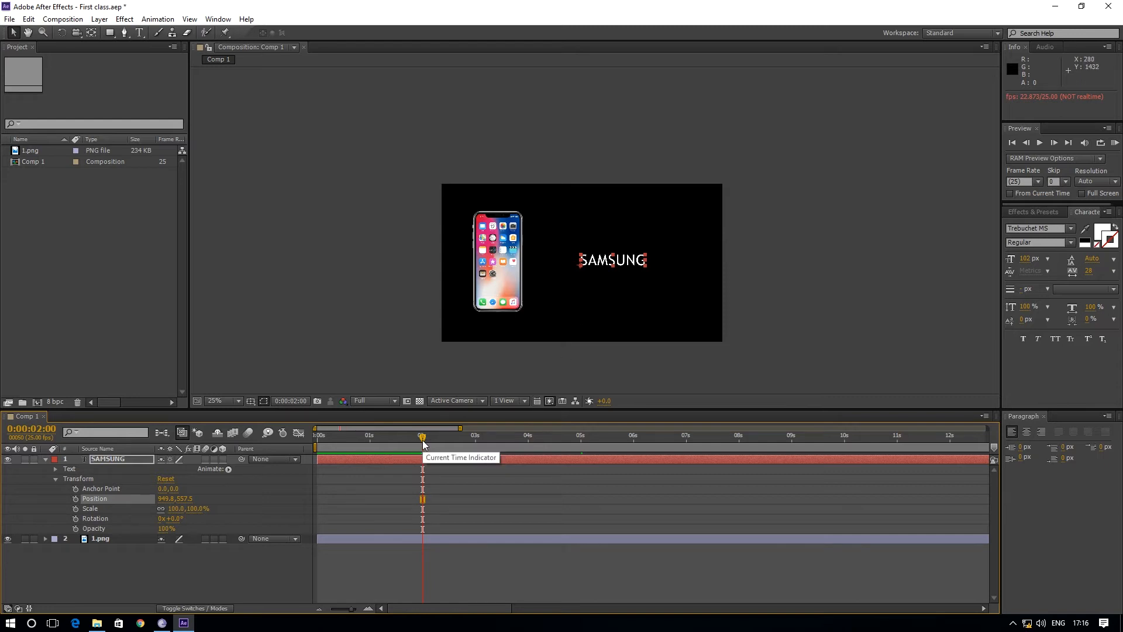
left_click_drag(423, 438, 322, 459)
key("space")
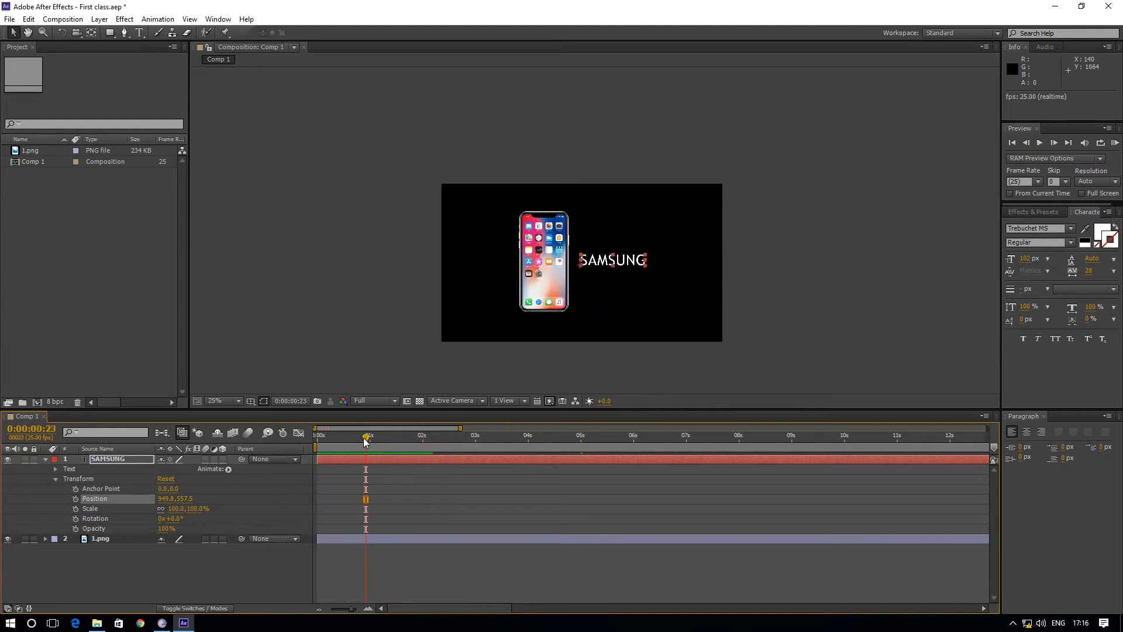
key("space")
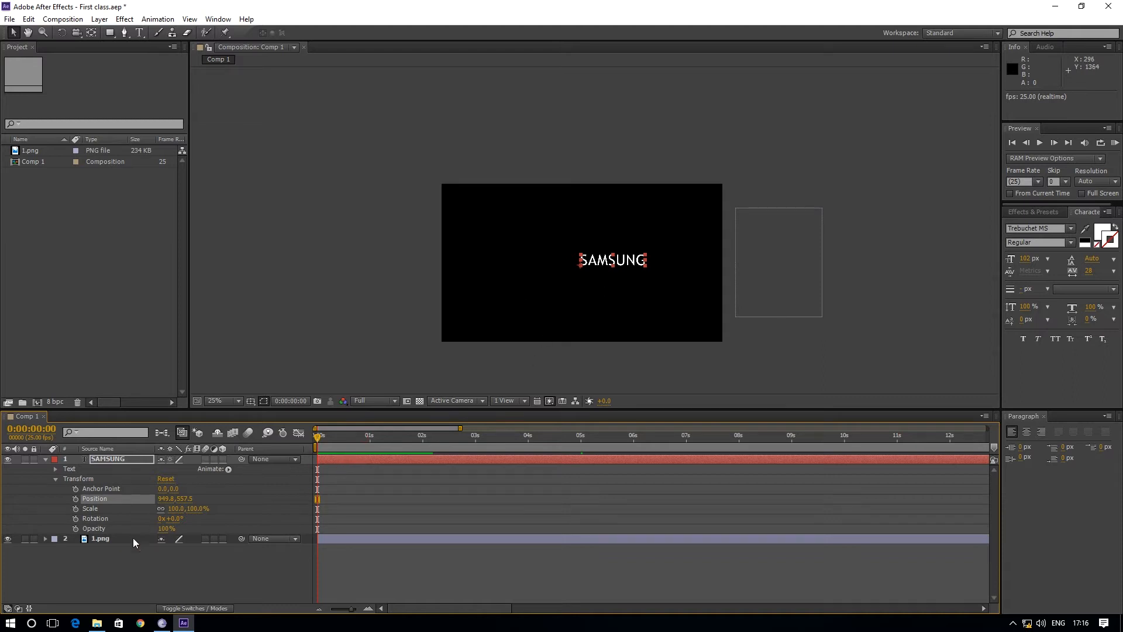
left_click(99, 539)
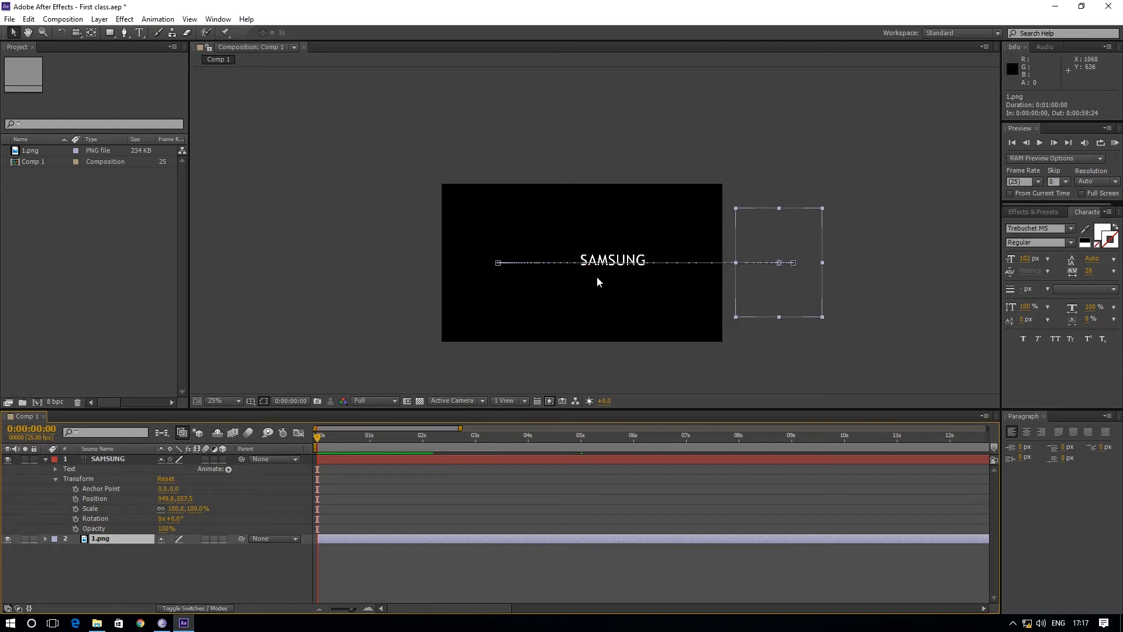
Split the SAMSUNG layer at 0:00:02:00, where the phone stops, and delete the part before the split.
left_click(320, 438)
left_click_drag(320, 442, 422, 467)
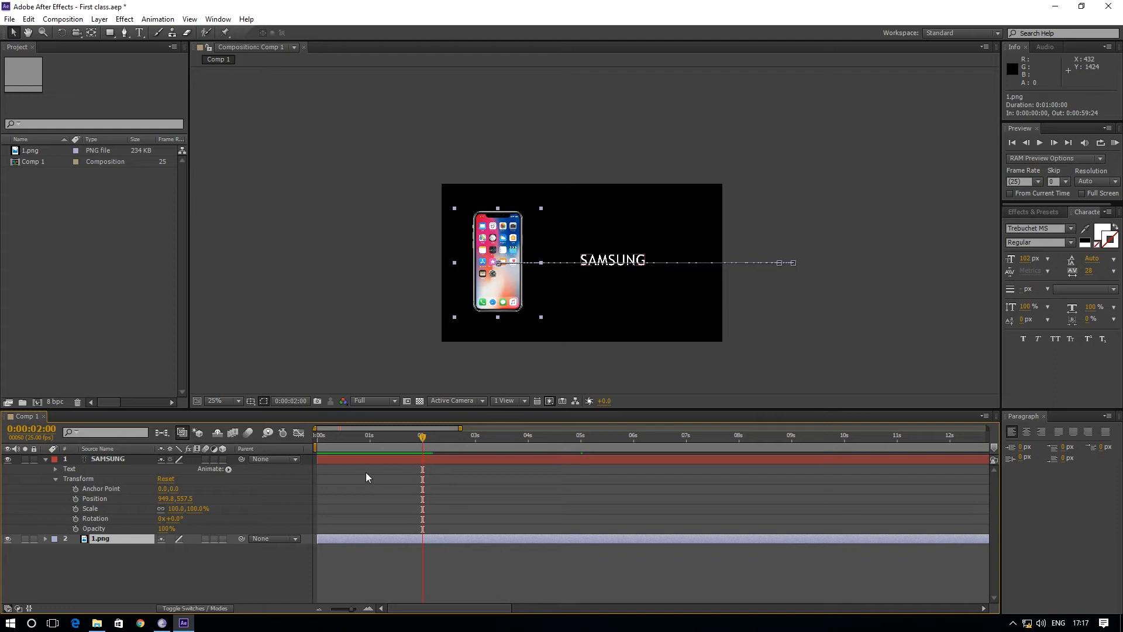
left_click(111, 457)
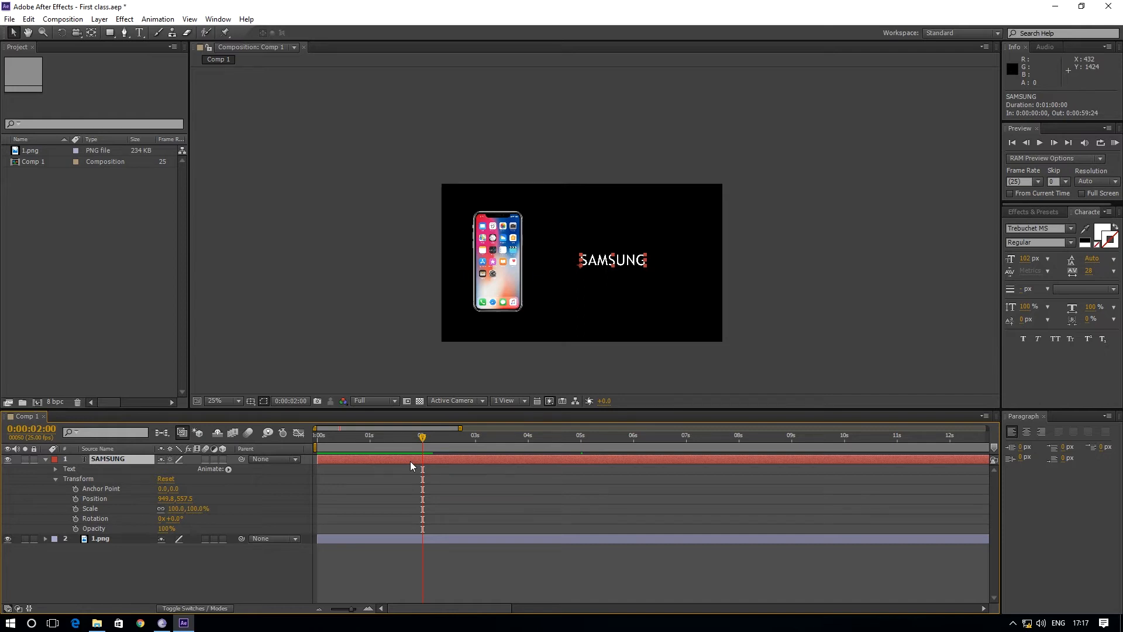
key("ctrl+shift+d")
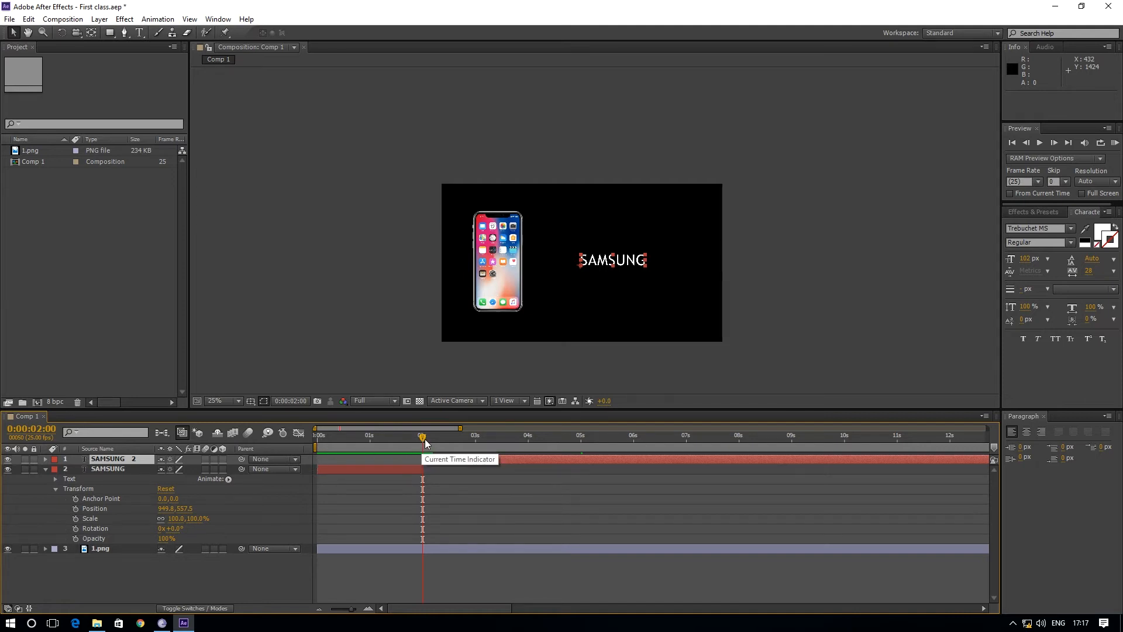
left_click(360, 471)
key("Delete")
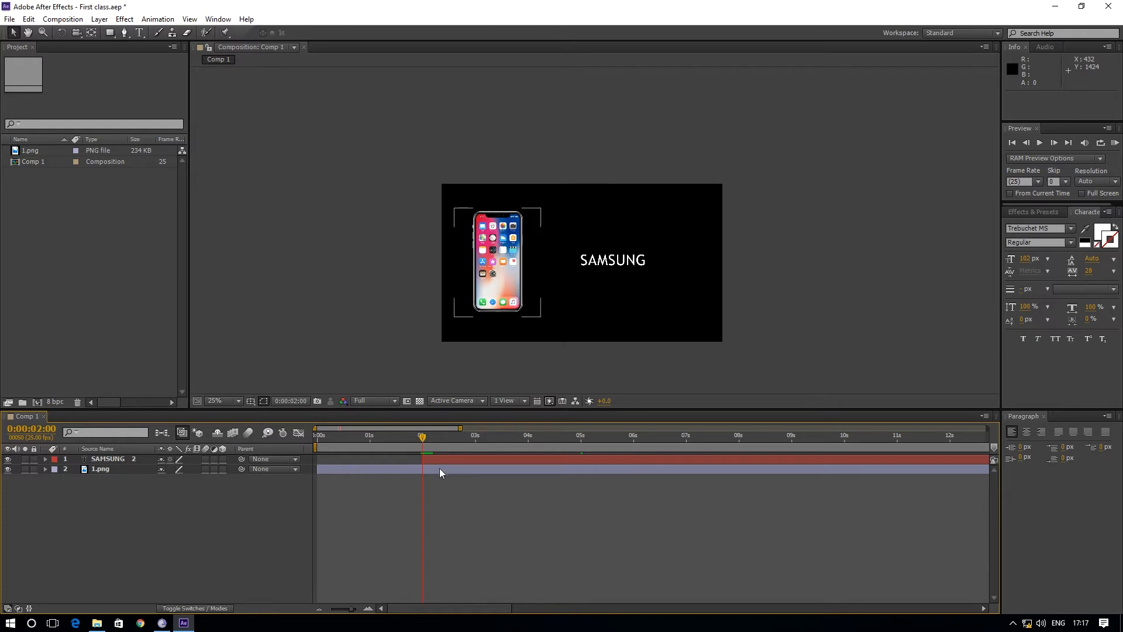
Play the composition from the start to check the trimmed title's timing against the phone's movement.
left_click(416, 440)
left_click_drag(417, 444, 421, 490)
left_click_drag(425, 434, 255, 479)
key("space")
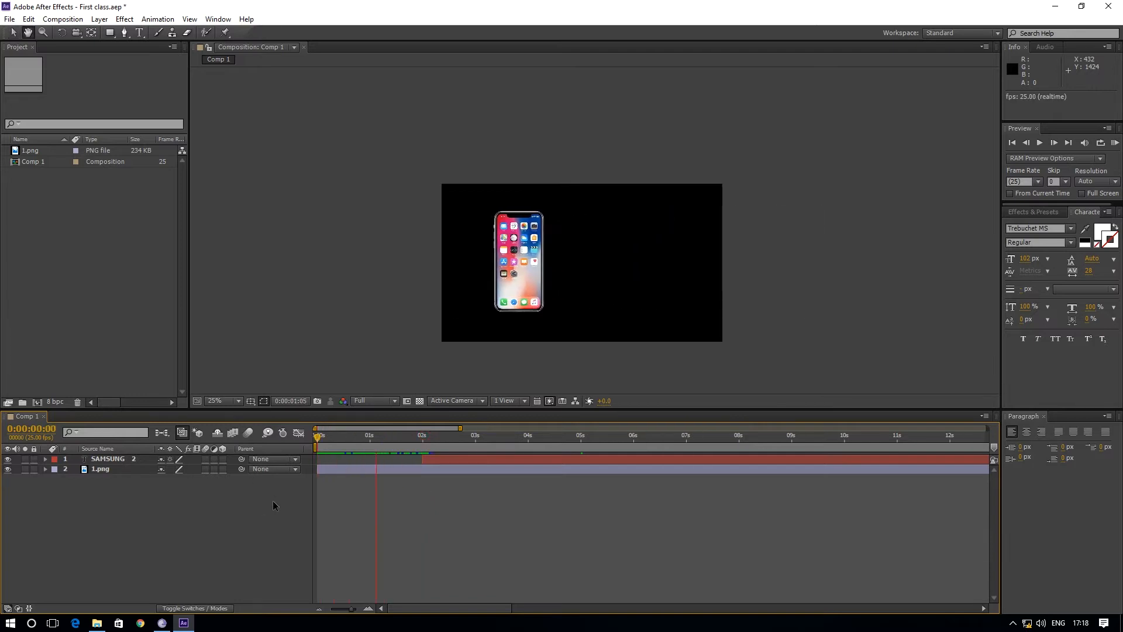
key("space")
left_click_drag(435, 438, 304, 451)
key("space")
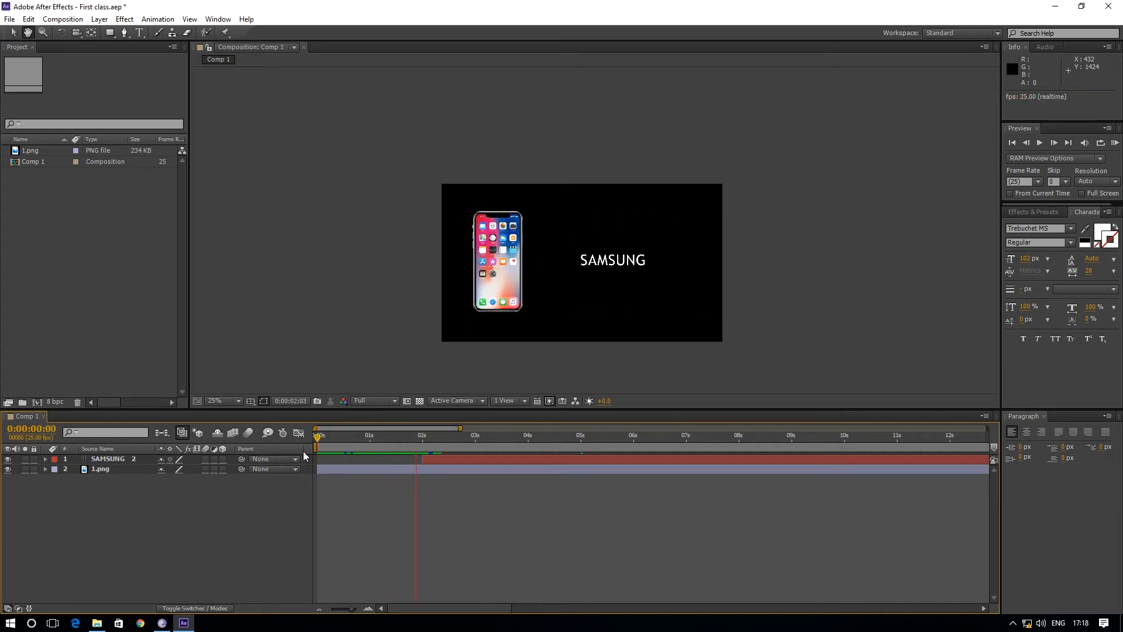
key("space")
Set the SAMSUNG 2 layer's Opacity to 0% at 0:00:02:00 and add an Opacity keyframe there.
left_click_drag(466, 440, 425, 467)
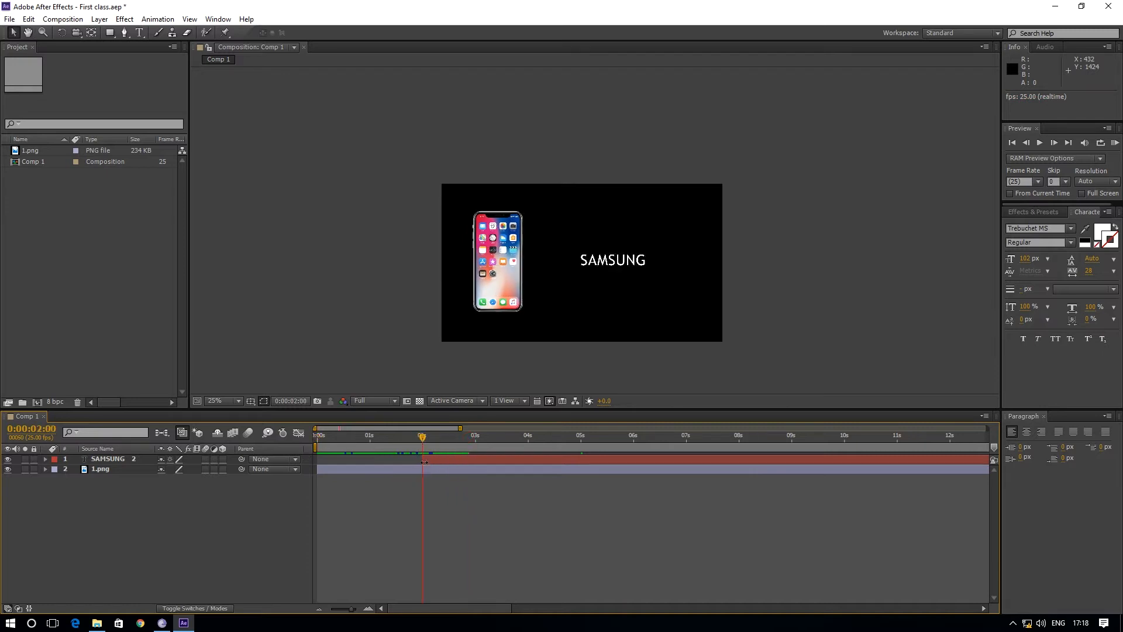
left_click(44, 460)
left_click(55, 479)
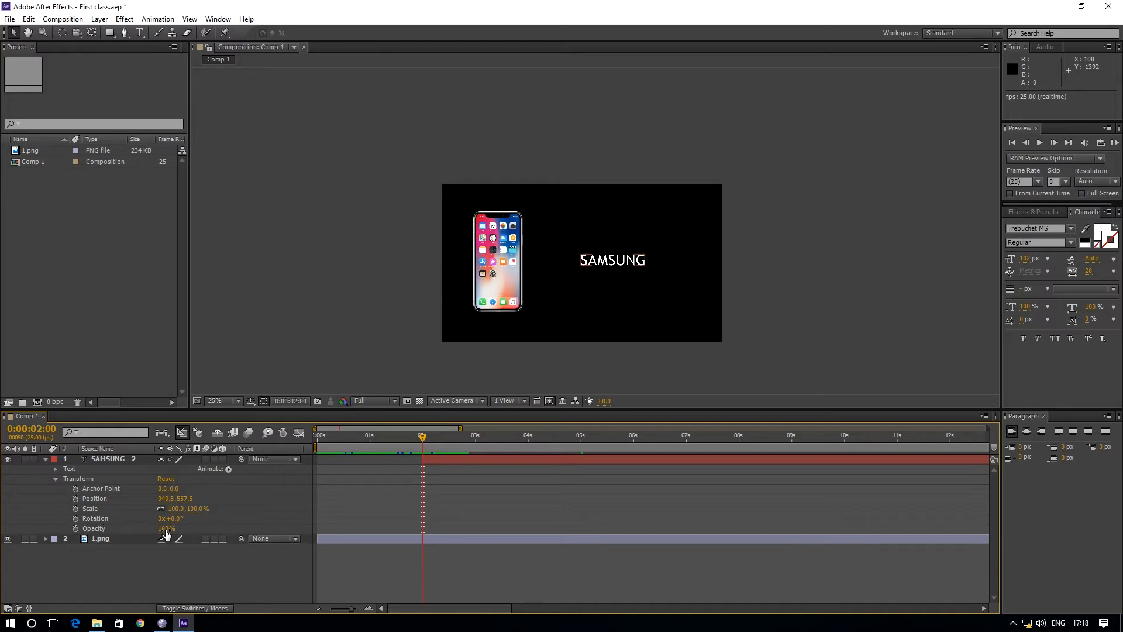
left_click_drag(167, 533, 66, 526)
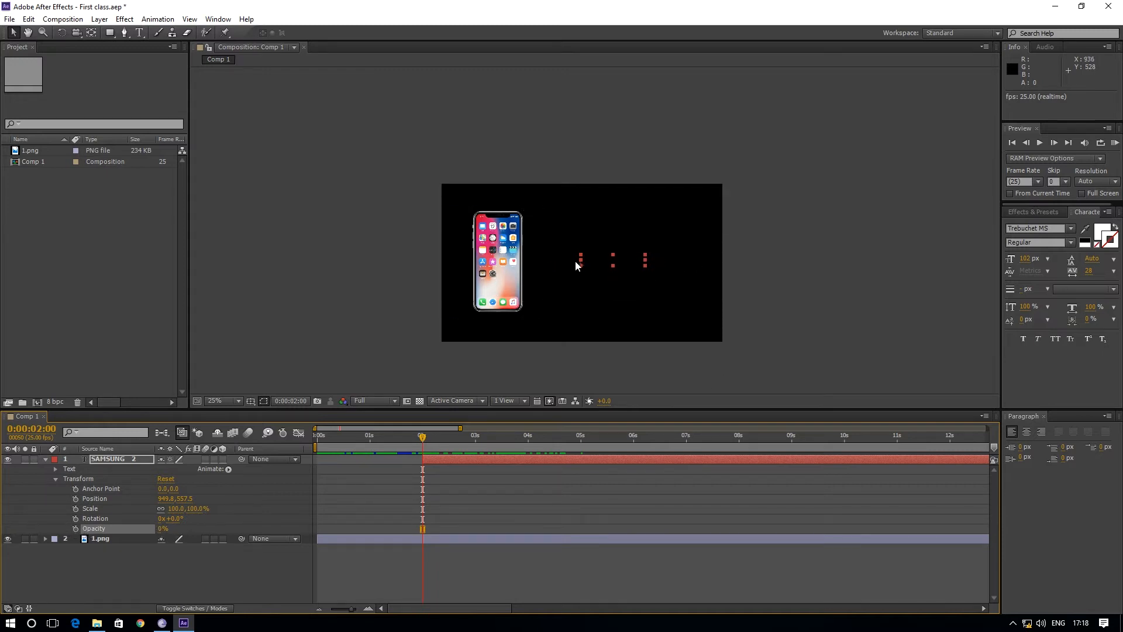
left_click(75, 529)
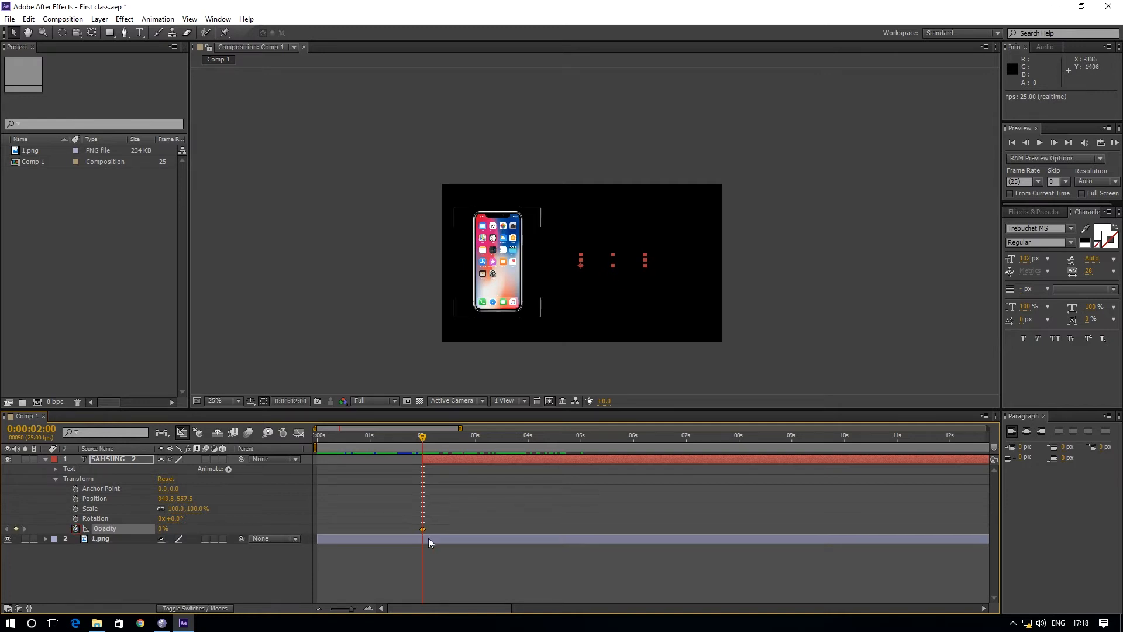
Keyframe the SAMSUNG 2 layer's Opacity at 100% at 0:00:03:00, keeping its keyframing enabled.
left_click_drag(423, 439, 457, 447)
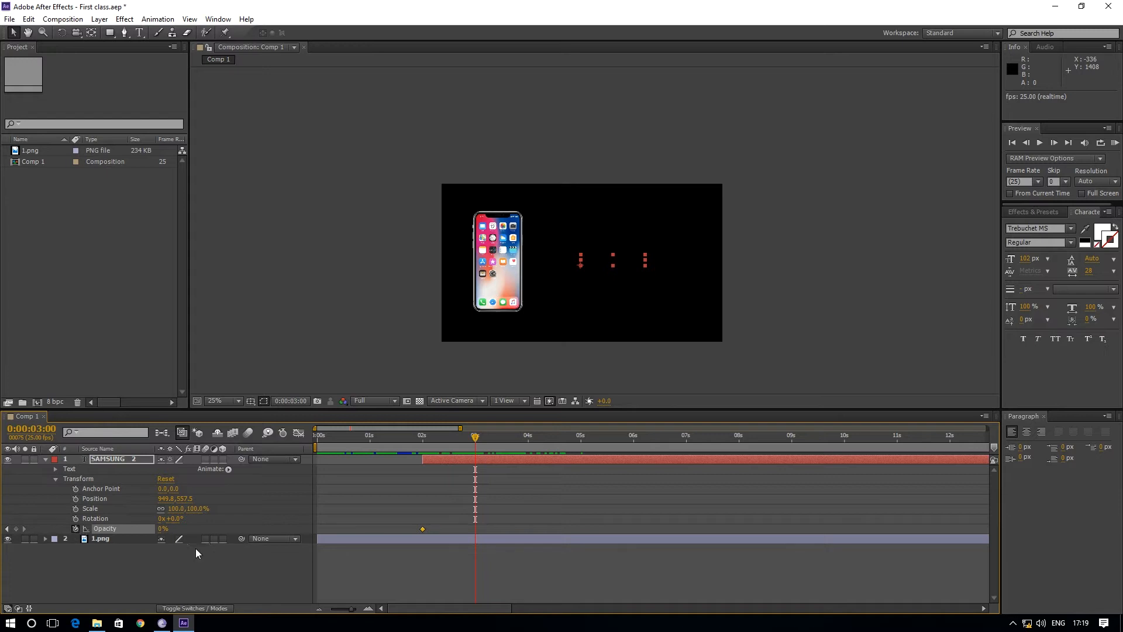
left_click_drag(159, 533, 219, 527)
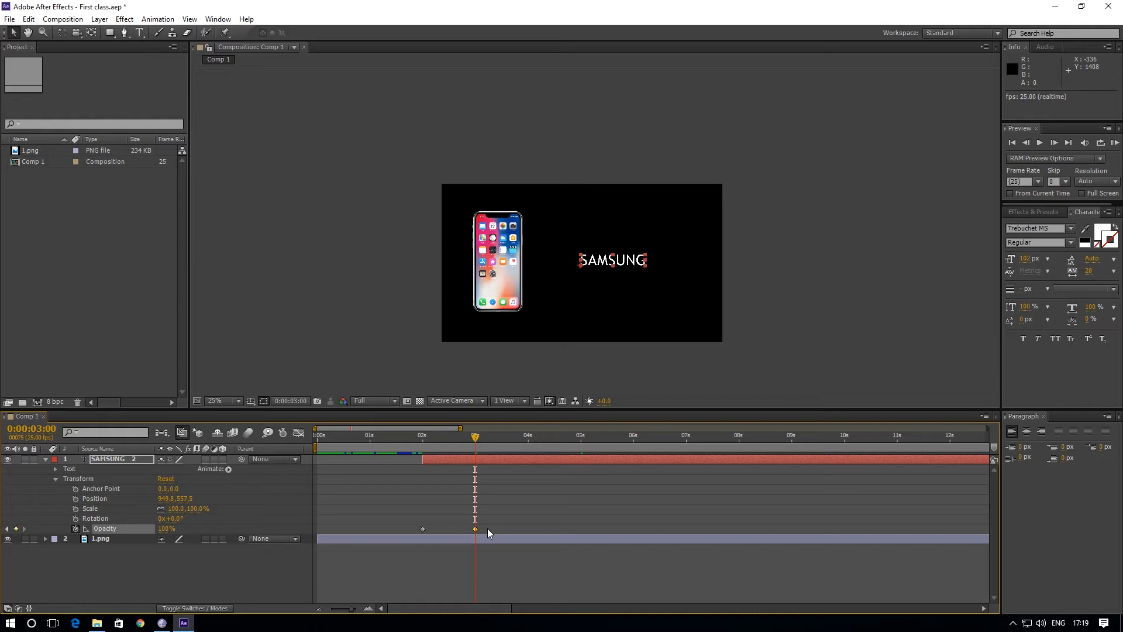
left_click(75, 528)
key("ctrl+z")
Play the composition from the start several times to check the title's fade-in after the phone's entry.
left_click_drag(475, 438, 266, 467)
key("space")
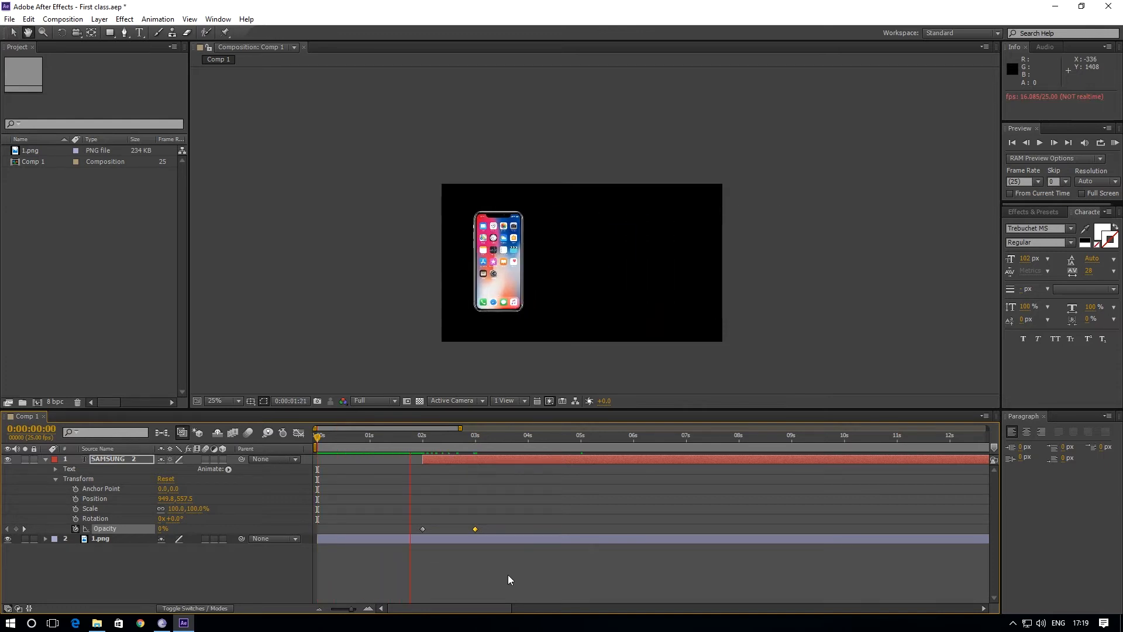
key("space")
left_click_drag(496, 439, 446, 457)
key("Home")
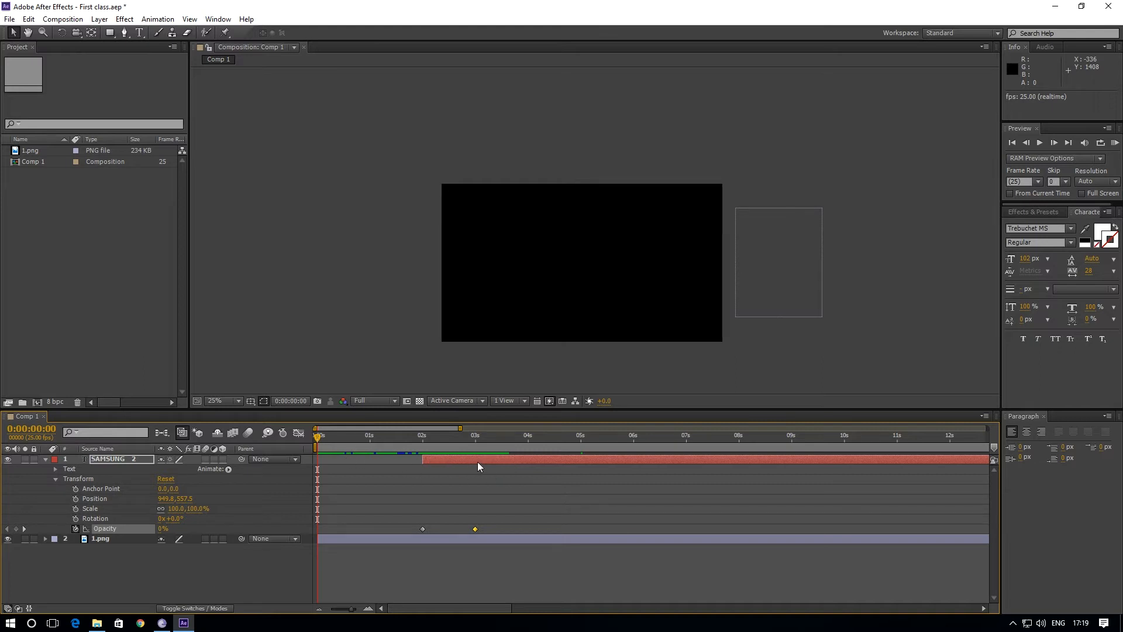
key("space")
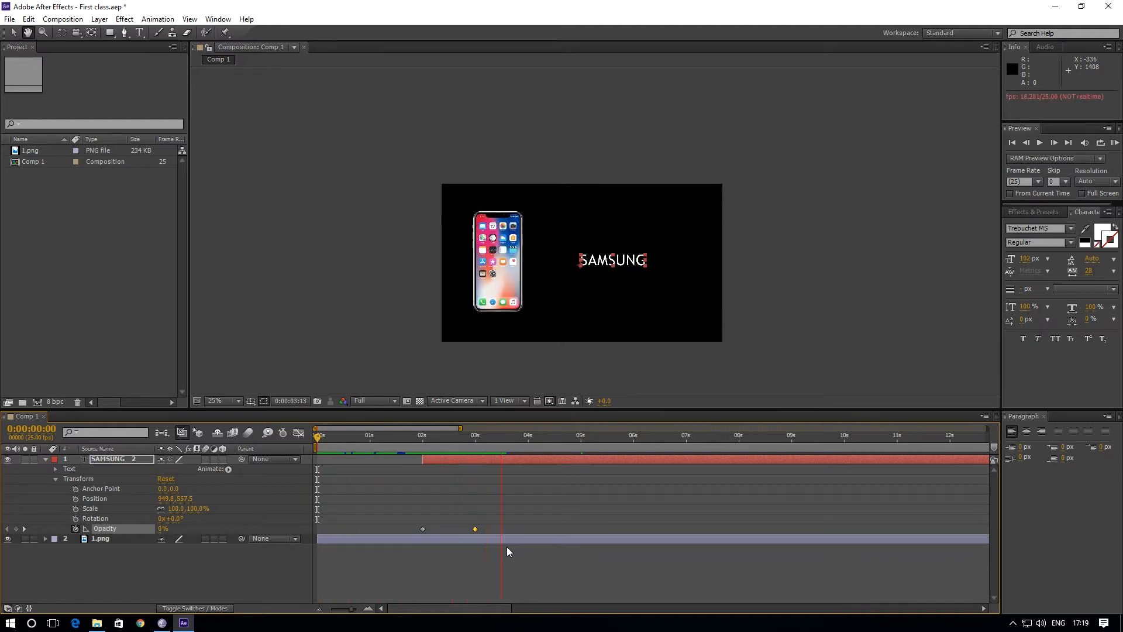
key("space")
mouse_move(482, 450)
left_mouse_down()
mouse_move(437, 452)
mouse_move(469, 449)
left_mouse_up()
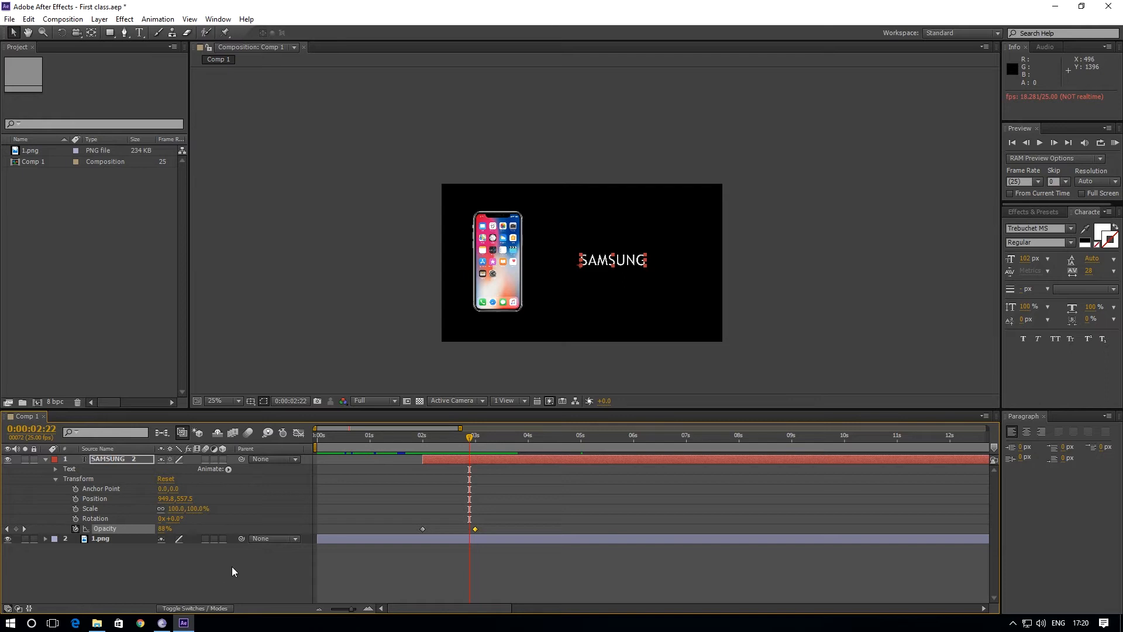
left_click(166, 580)
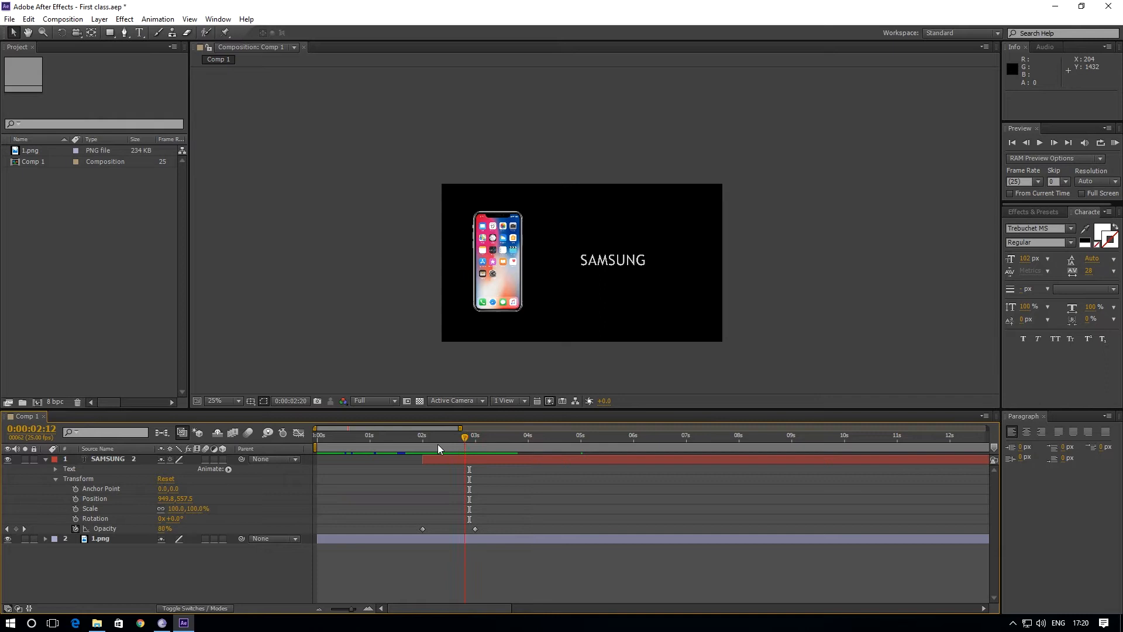
key("Home")
key("space")
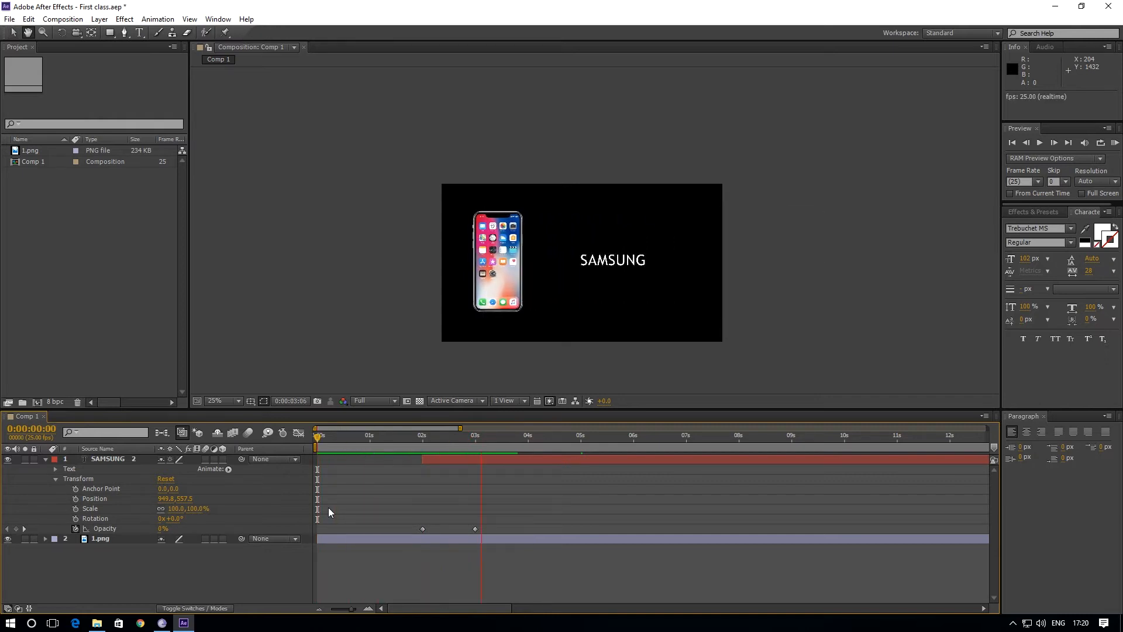
key("space")
left_click_drag(514, 437, 474, 495)
Copy the title's Opacity keyframe at 0:00:03:00 and paste it at 0:00:06:00.
left_click_drag(580, 475, 582, 543)
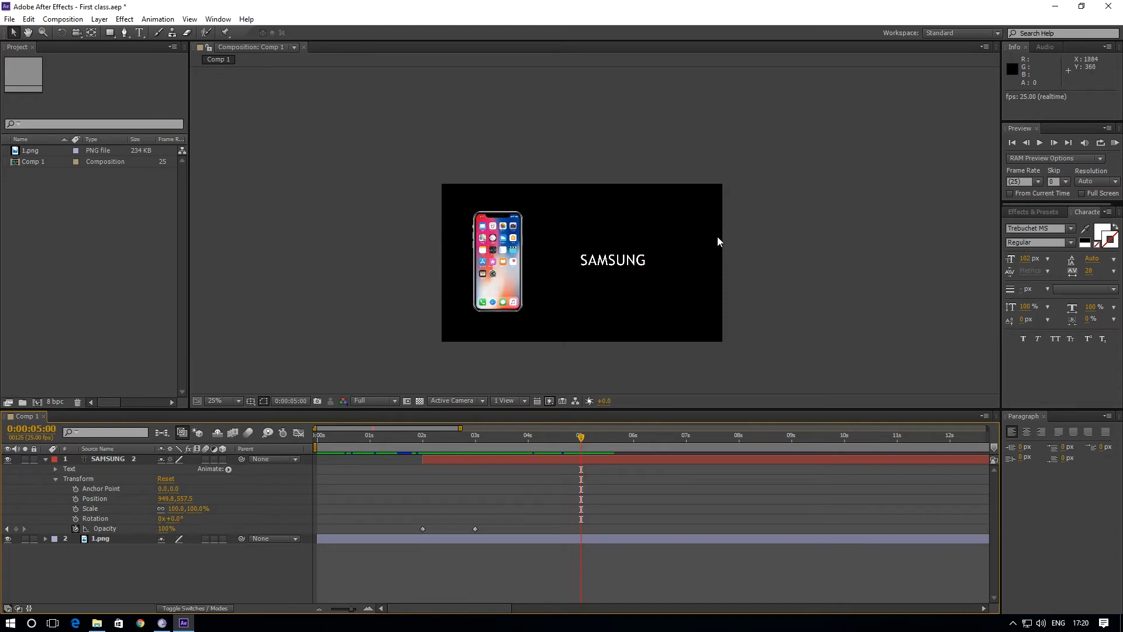
left_click(587, 437)
left_click_drag(588, 435, 636, 458)
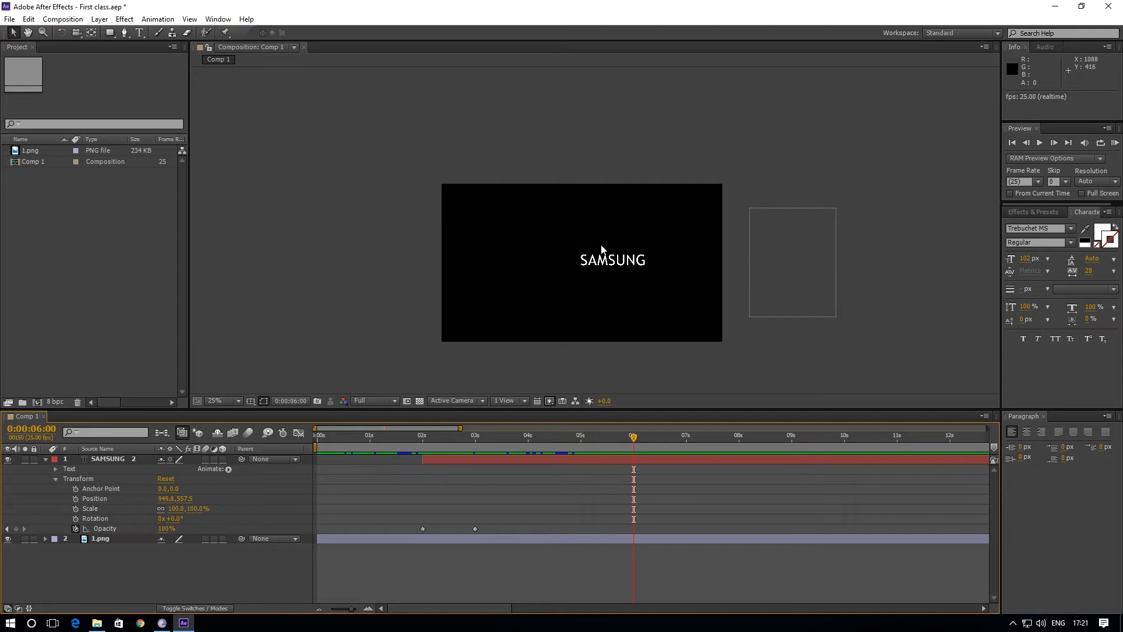
left_click(474, 529)
key("Delete")
left_click_drag(465, 522, 484, 533)
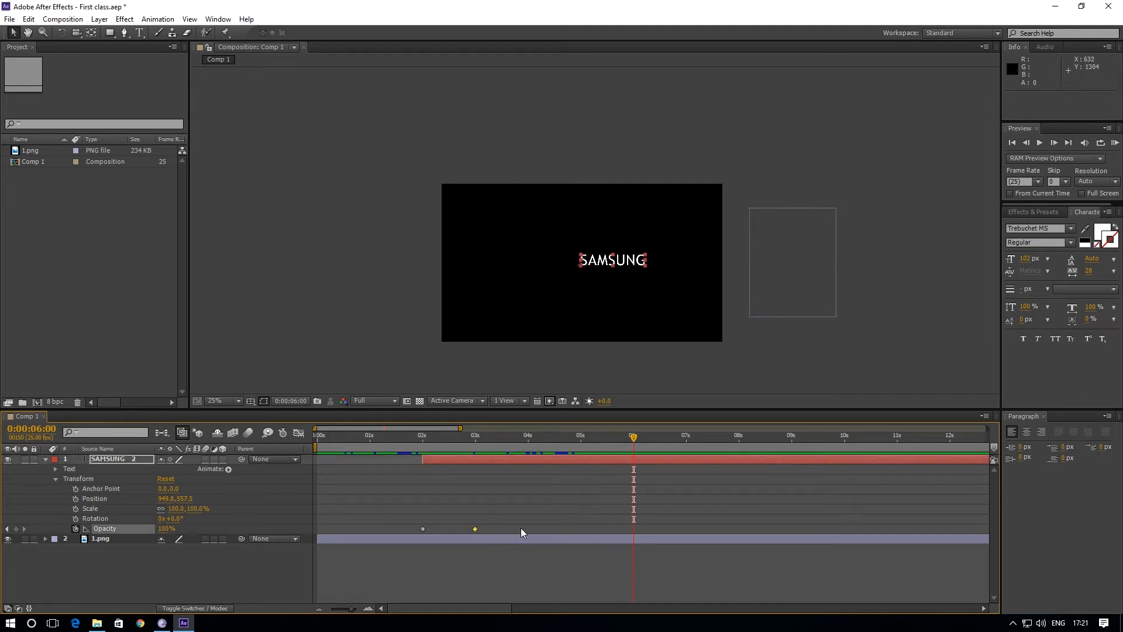
left_click_drag(460, 522, 480, 534)
key("ctrl+c")
key("ctrl+v")
Set the title's Opacity to 0% at 0:00:07:00 to make it fade out.
left_click_drag(629, 443, 685, 504)
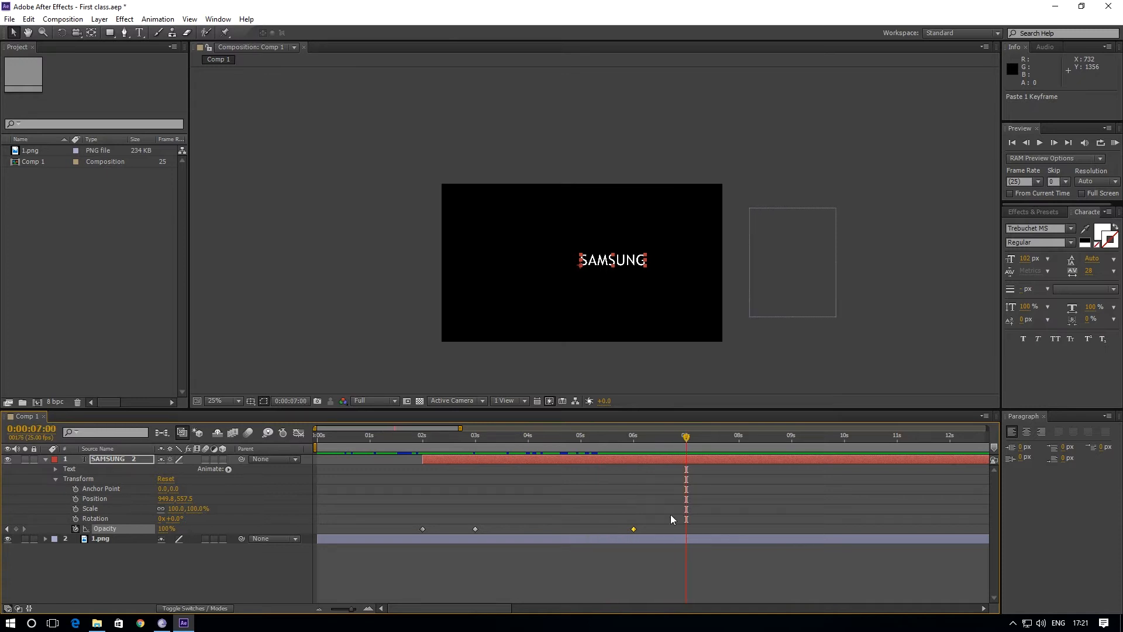
left_click(166, 530)
type("0")
key("Return")
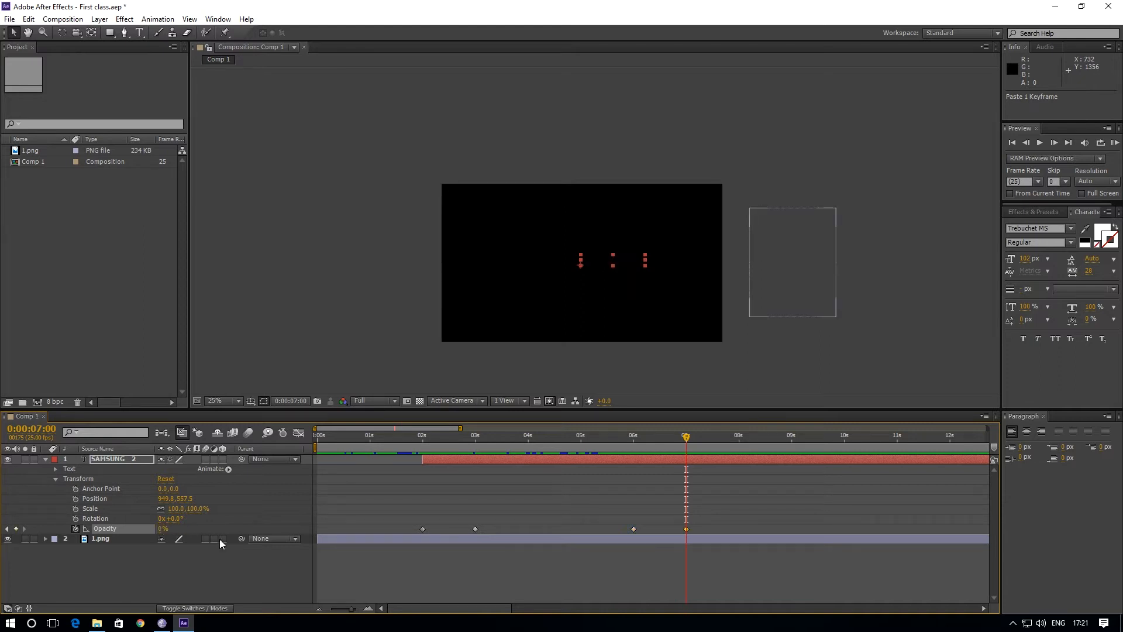
Play the composition from 0:00:00:00 to check the title's fade-out after the phone leaves.
key("Home")
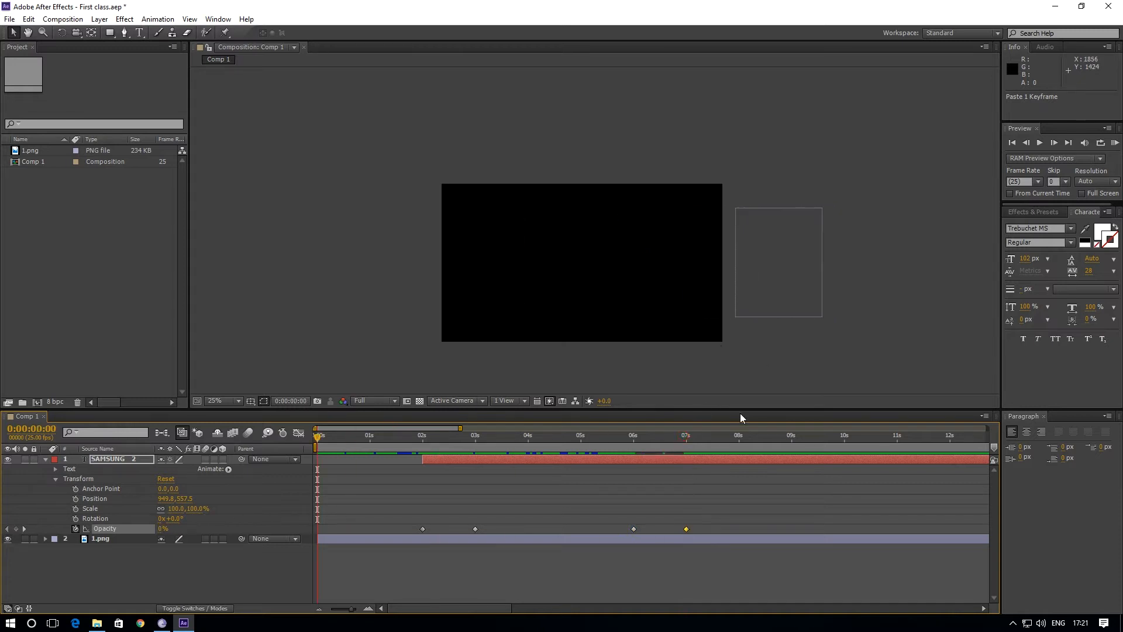
left_click(793, 360)
key("space")
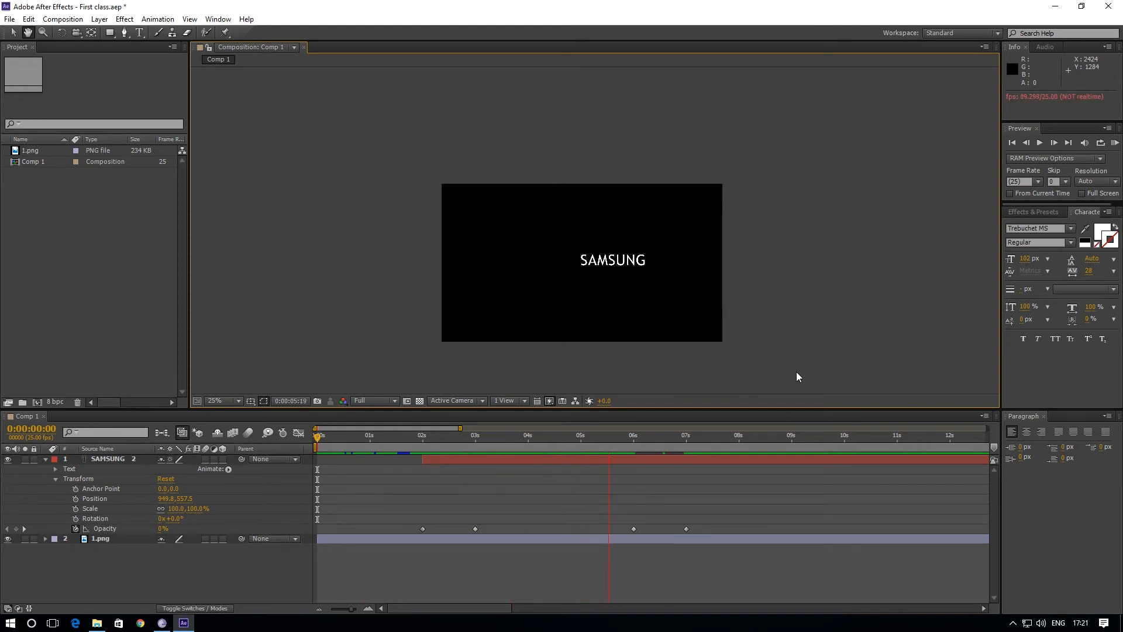
key("space")
Delete the title's fade-out Opacity keyframes at 0:00:06:00 and 0:00:07:00.
left_click_drag(705, 449, 617, 534)
left_click(686, 528)
key("Delete")
Return to the start and preview the title with only its fade-in keyframes.
left_click_drag(591, 438, 303, 454)
key("space")
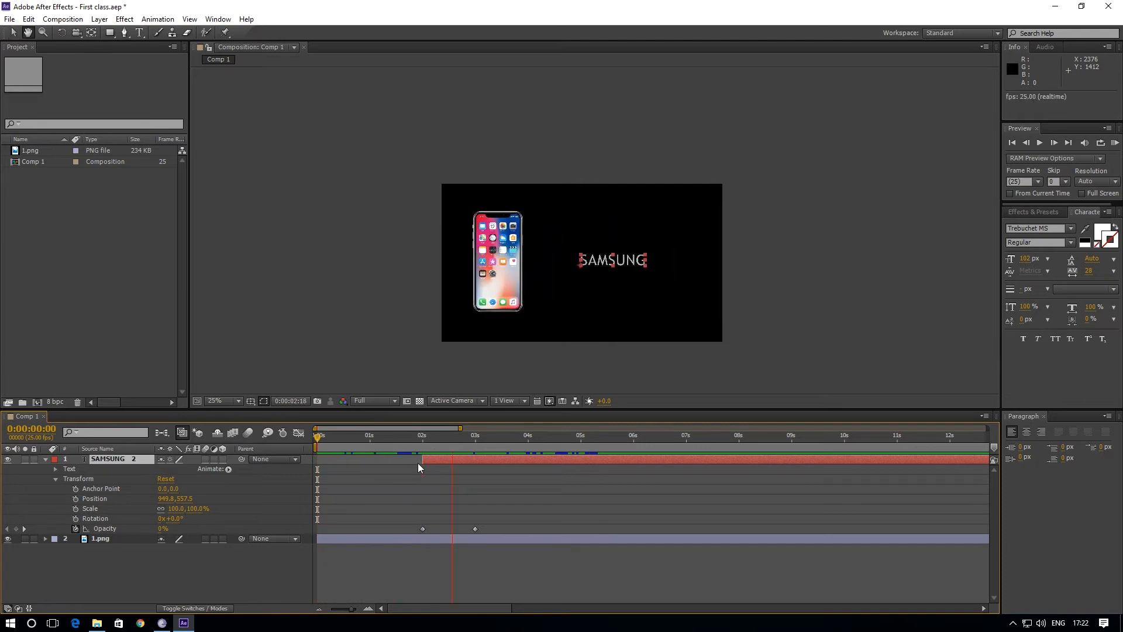
key("space")
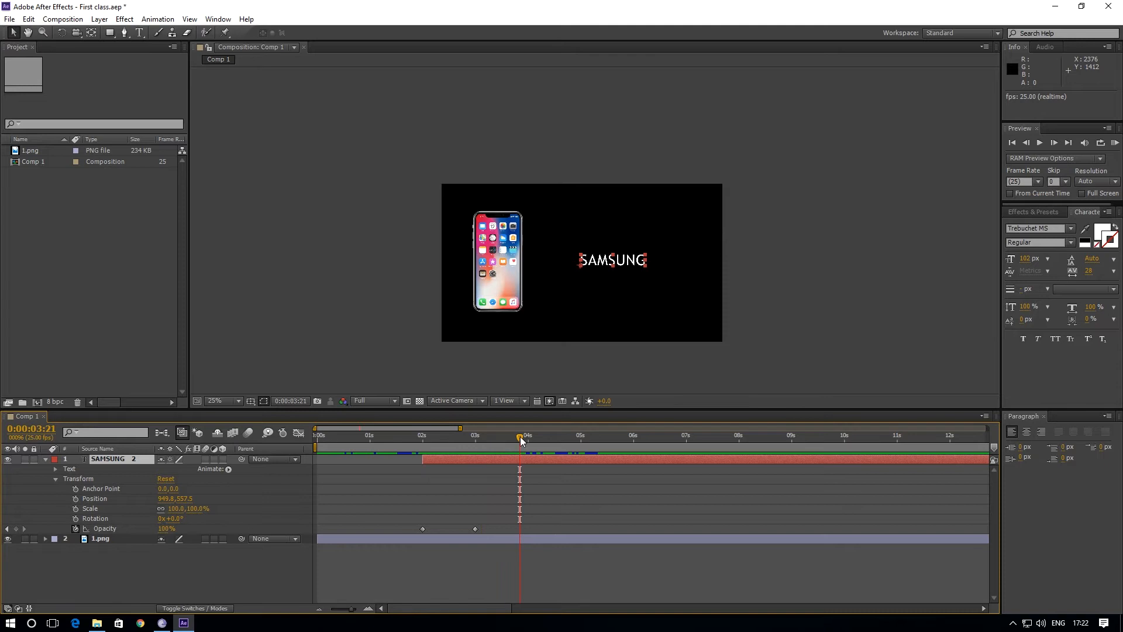
Keyframe the title's Position unchanged at 0:00:06:00, and at 949.8, -692.5 above the frame at 0:00:07:00.
left_click_drag(477, 454, 633, 518)
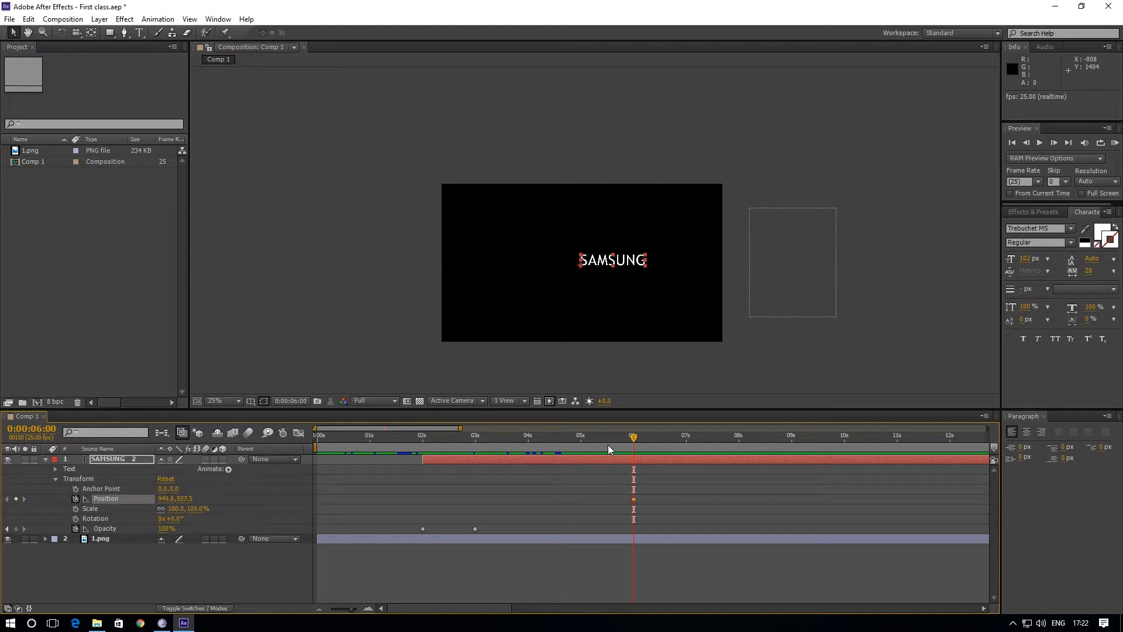
mouse_move(633, 437)
left_mouse_down()
mouse_move(597, 444)
mouse_move(634, 452)
left_mouse_up()
left_click_drag(634, 437, 687, 449)
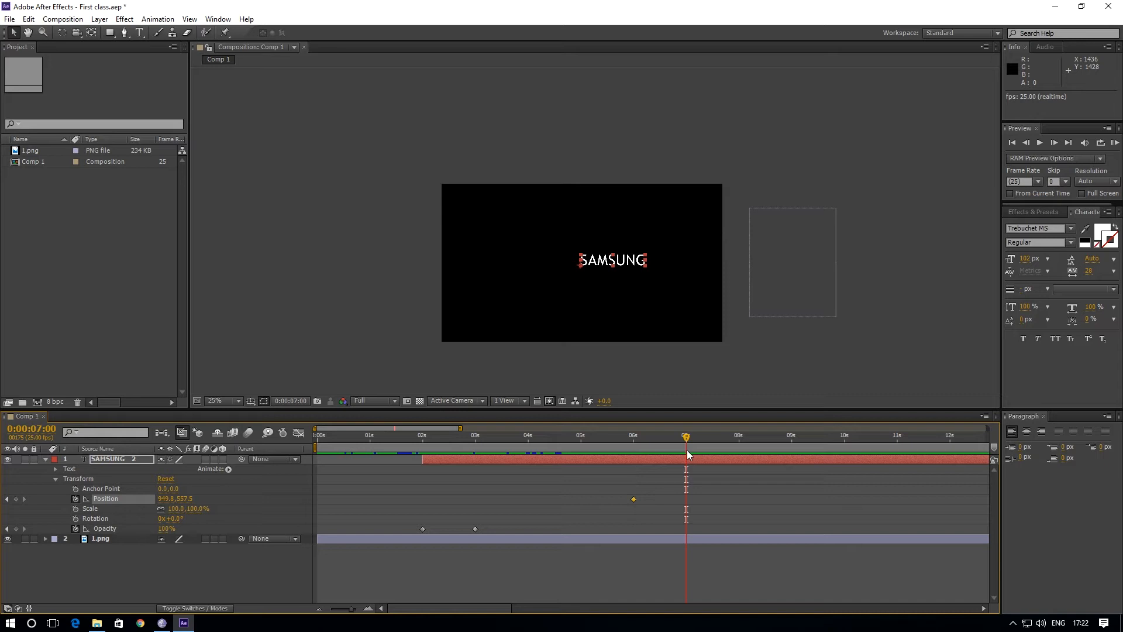
left_click_drag(163, 500, 218, 504)
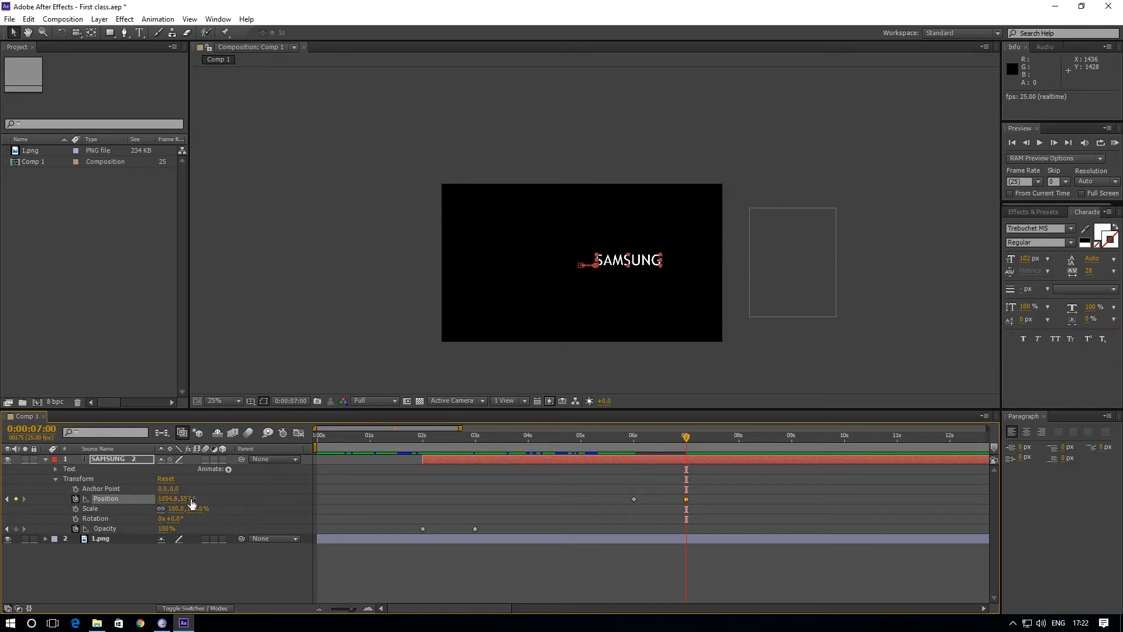
key("ctrl+z")
left_click_drag(275, 494, 1, 449)
left_click_drag(188, 499, 87, 491)
left_click_drag(178, 494, 53, 498)
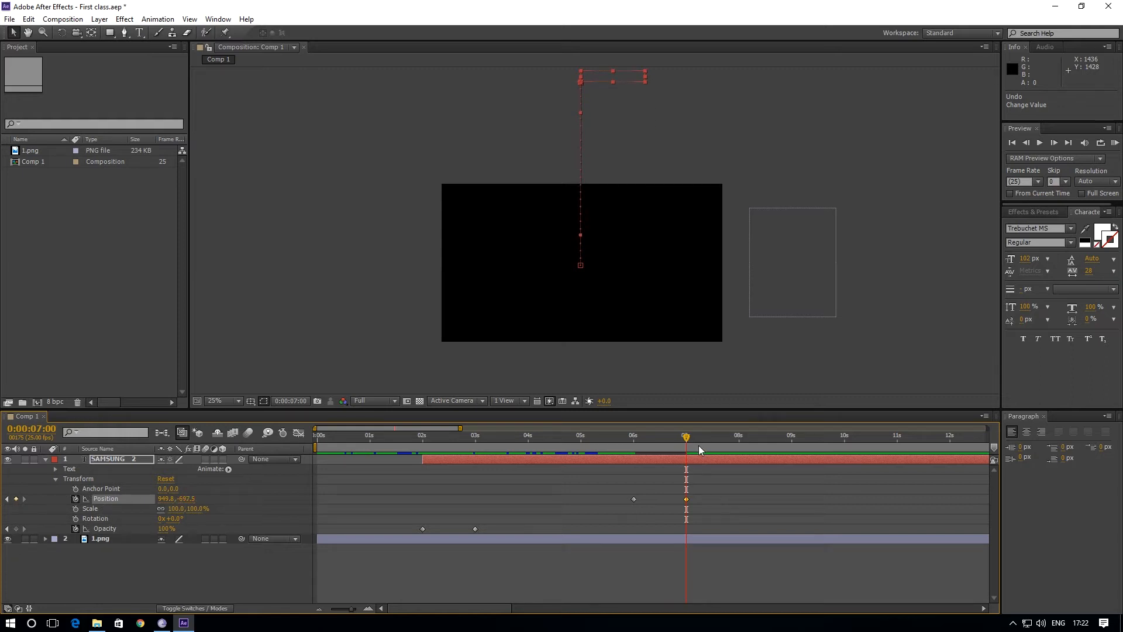
Preview the composition and replay the SAMSUNG title's upward exit after the phone leaves.
key("space")
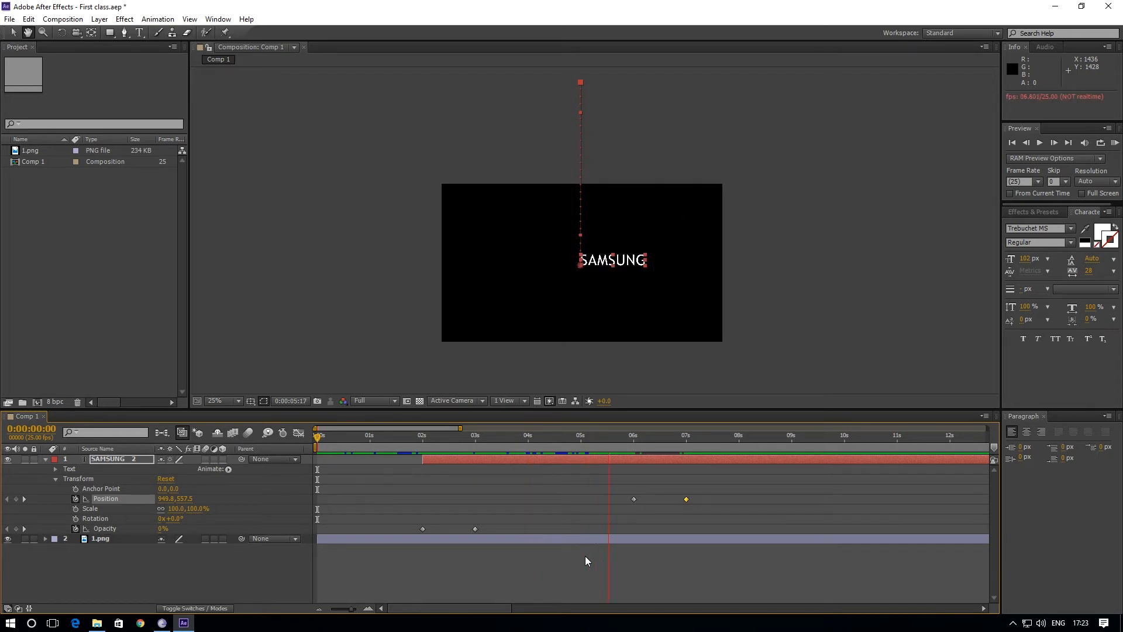
key("space")
left_click_drag(682, 437, 622, 465)
key("space")
key("space")
key("space")
Apply Easy Ease to the title's two Position keyframes at 0:00:06:00 and 0:00:07:00.
left_click_drag(677, 439, 641, 447)
left_click_drag(711, 495, 611, 508)
left_click_drag(704, 485, 614, 508)
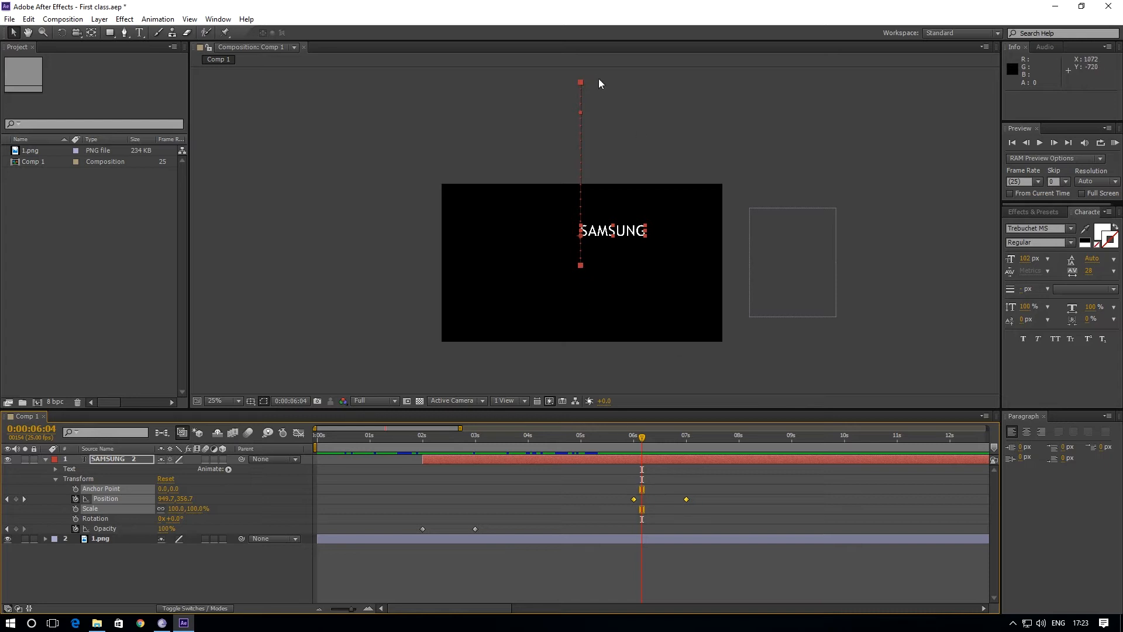
left_click_drag(616, 491, 726, 516)
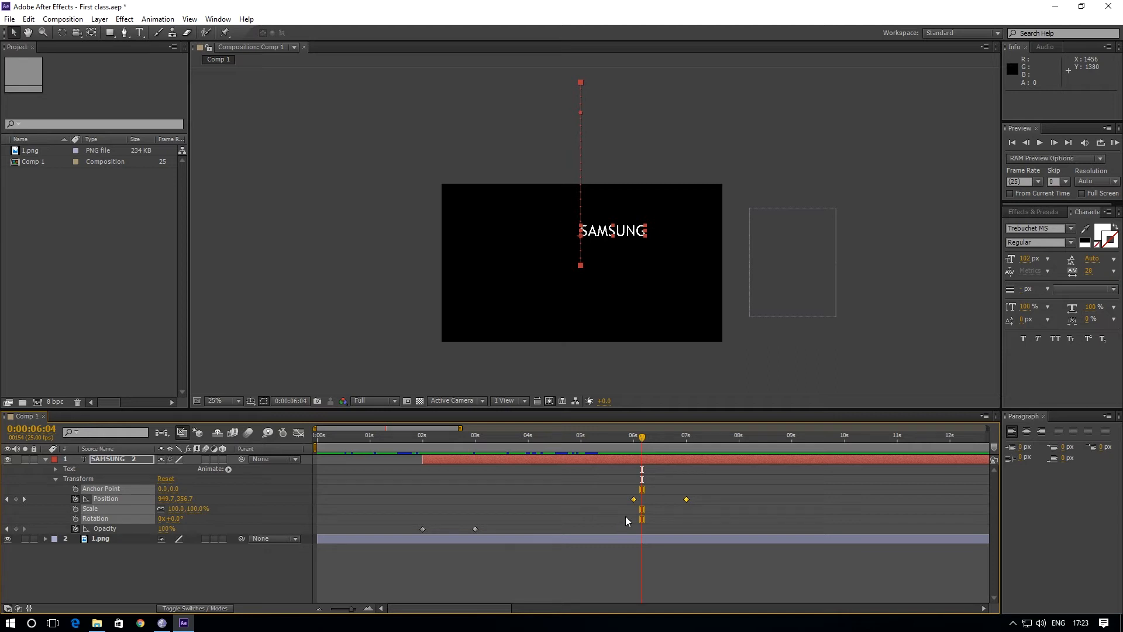
key("F9")
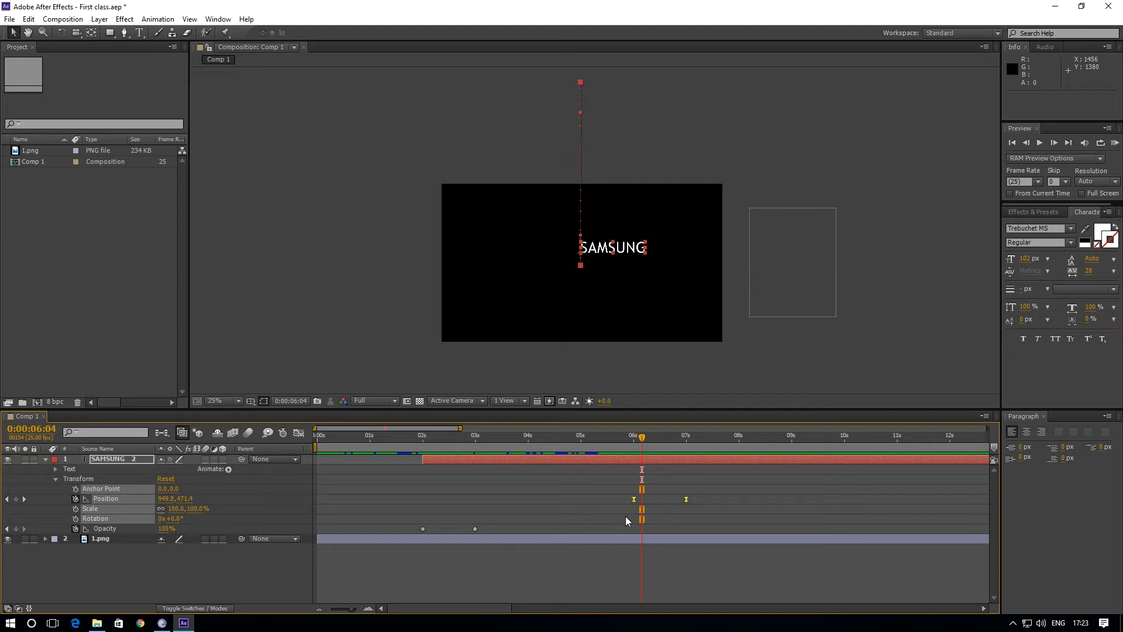
Reshape the title's Position speed curve in the Graph Editor to peak just after 0:00:06:00 and slow gradually toward 0:00:07:00.
left_click(299, 433)
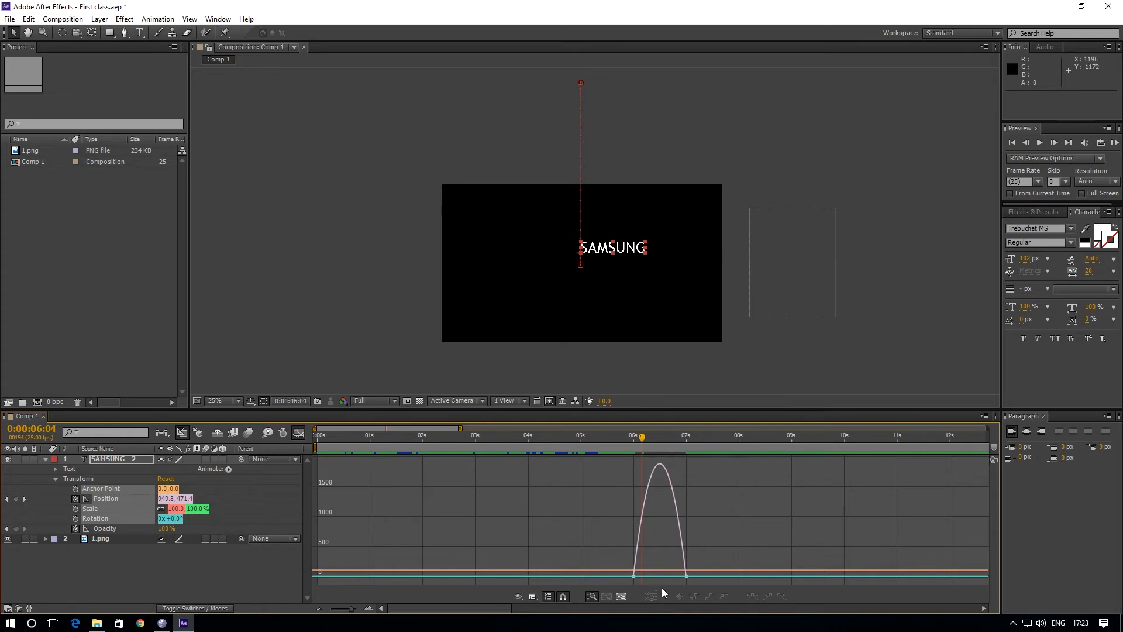
left_click_drag(700, 581, 710, 587)
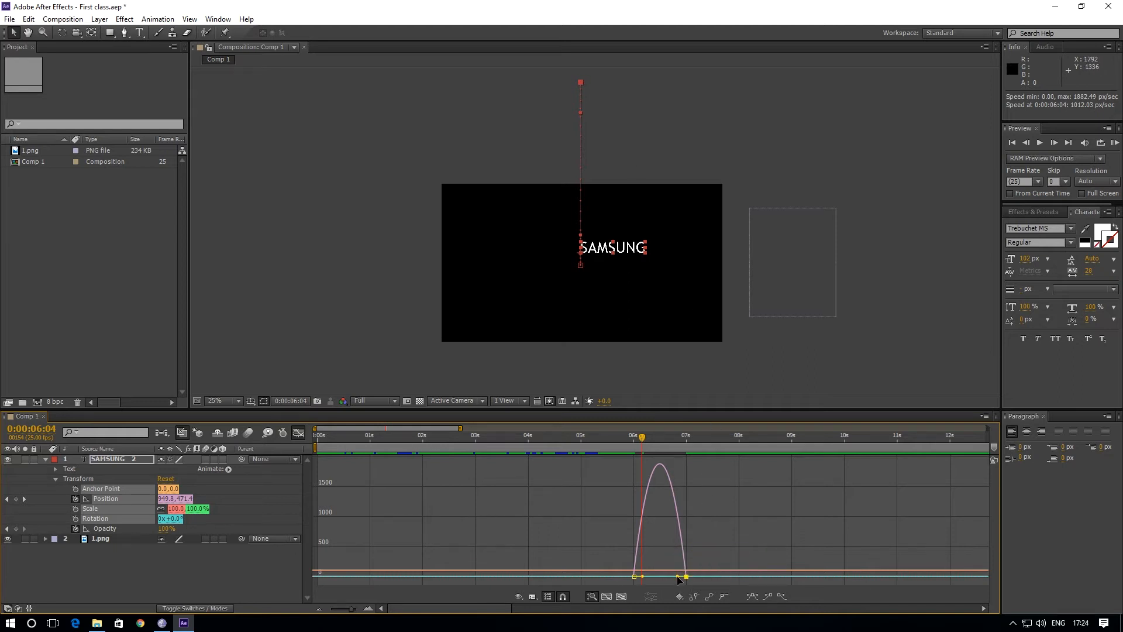
left_click_drag(678, 578, 644, 578)
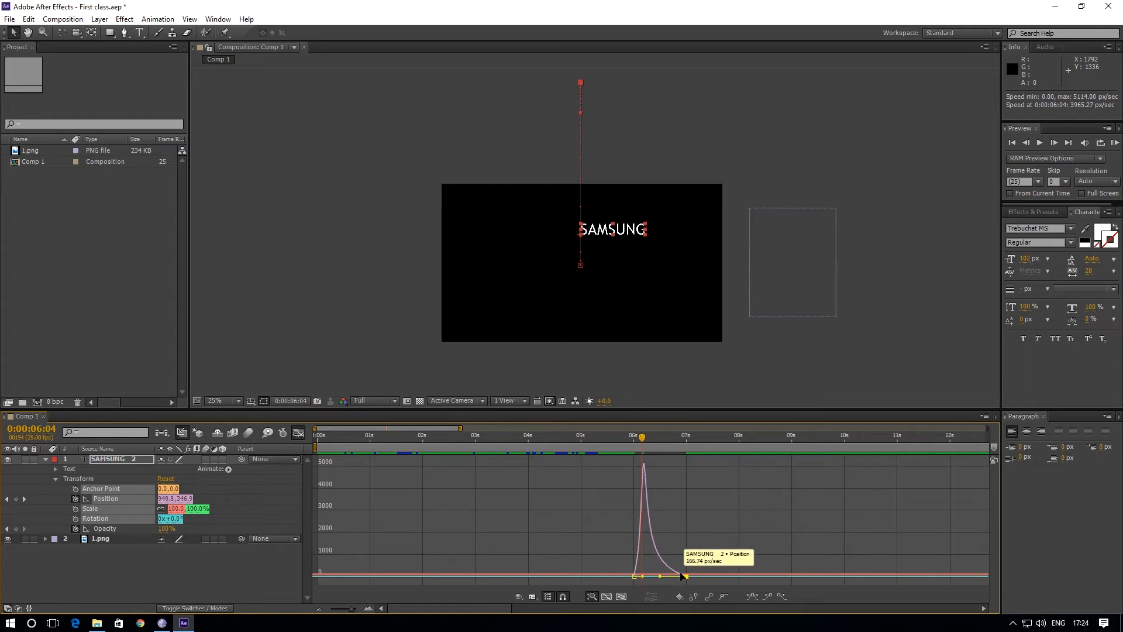
left_click_drag(642, 436, 506, 463)
key("shift+F3")
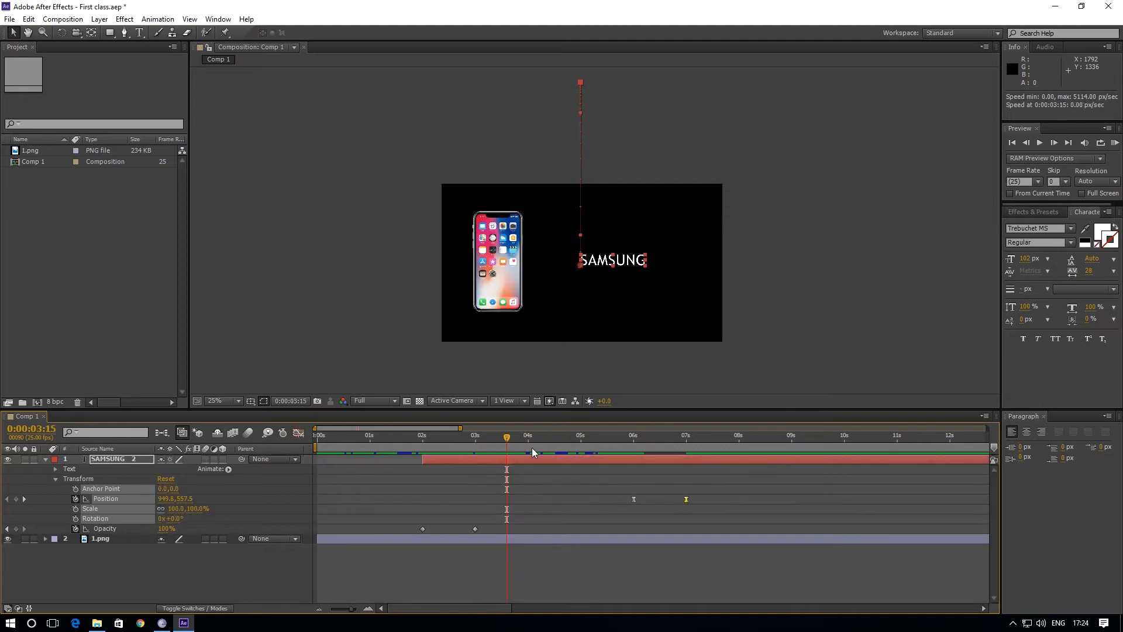
Preview the composition from 0:00:00:00 to check the title's eased exit.
key("Home")
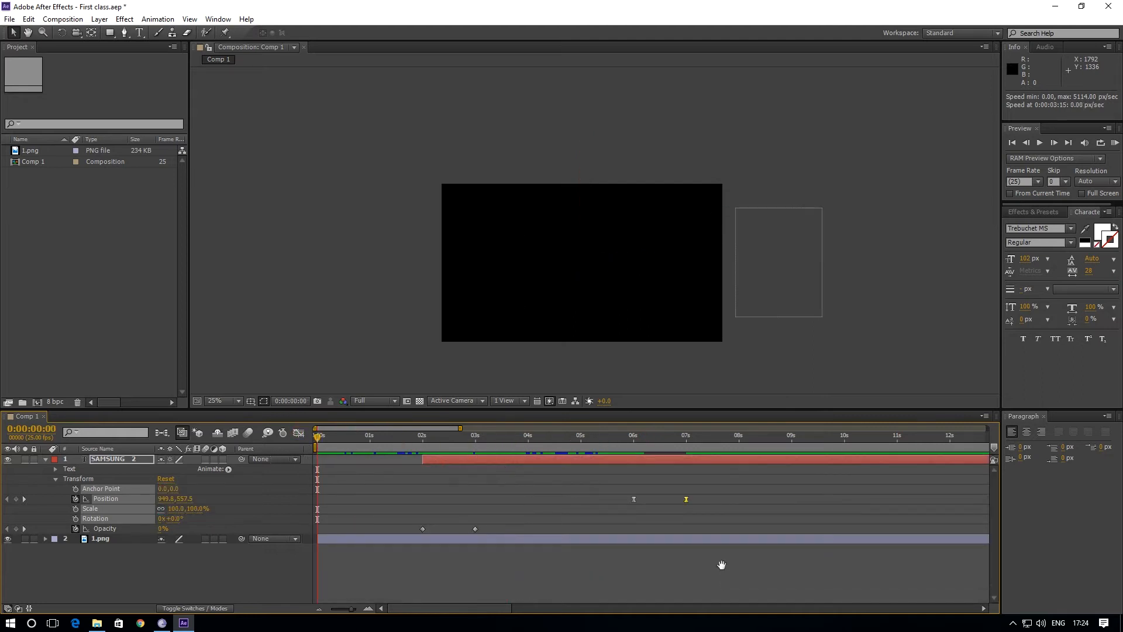
key("space")
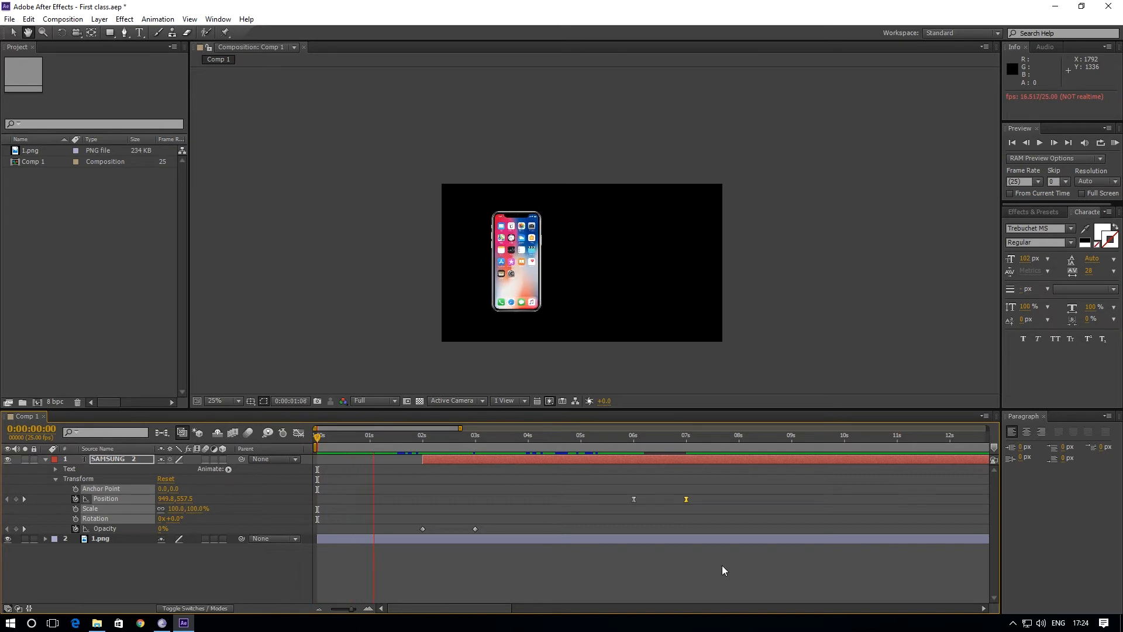
key("space")
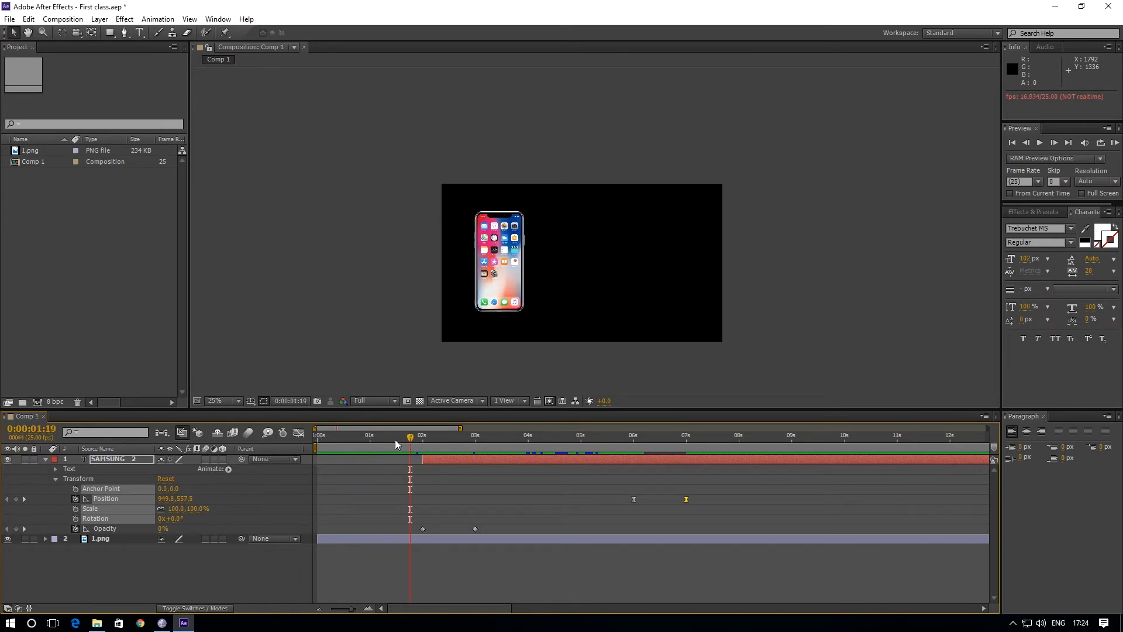
left_click_drag(403, 437, 299, 447)
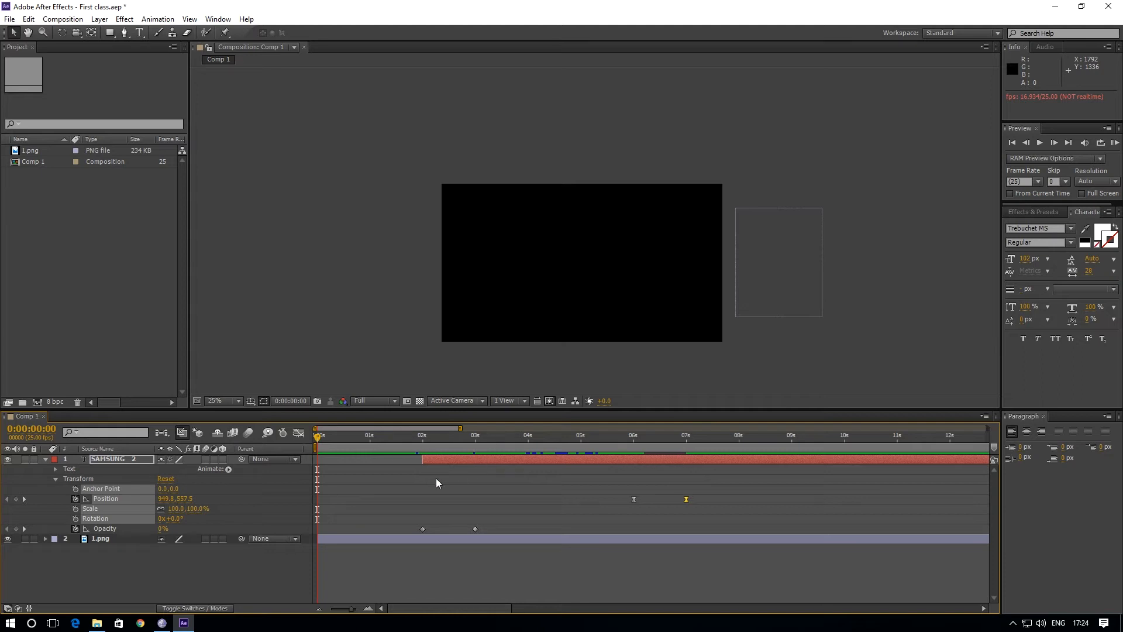
key("KP_0")
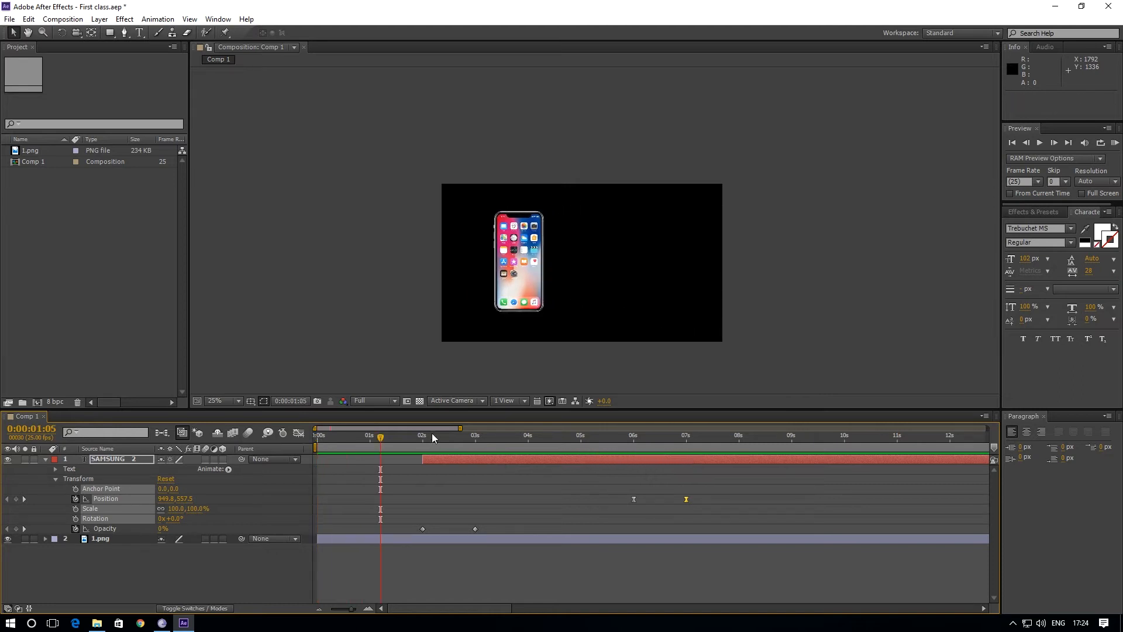
left_click(378, 438)
key("space")
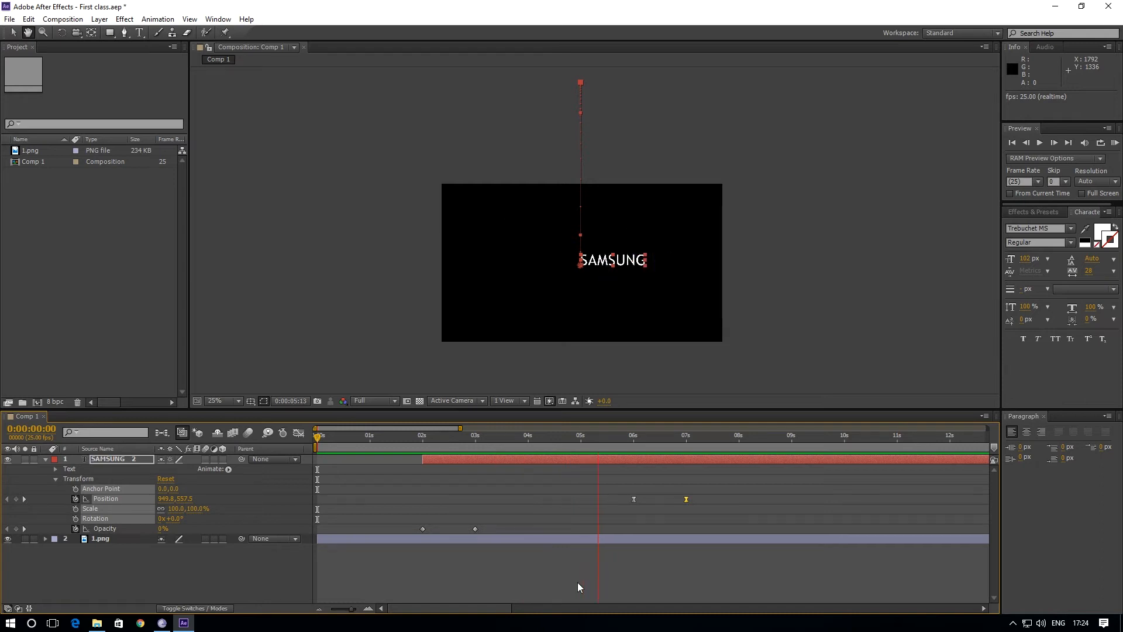
key("space")
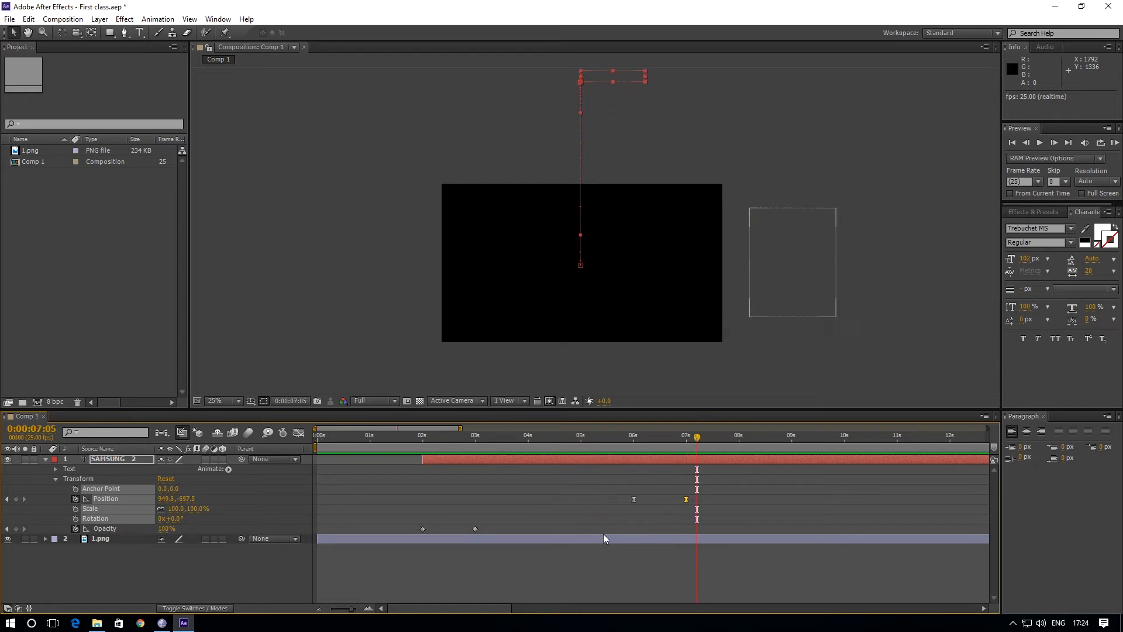
Replay the title's eased exit from around 0:00:05:11 and return to the start of the composition.
left_click_drag(696, 438, 604, 458)
key("space")
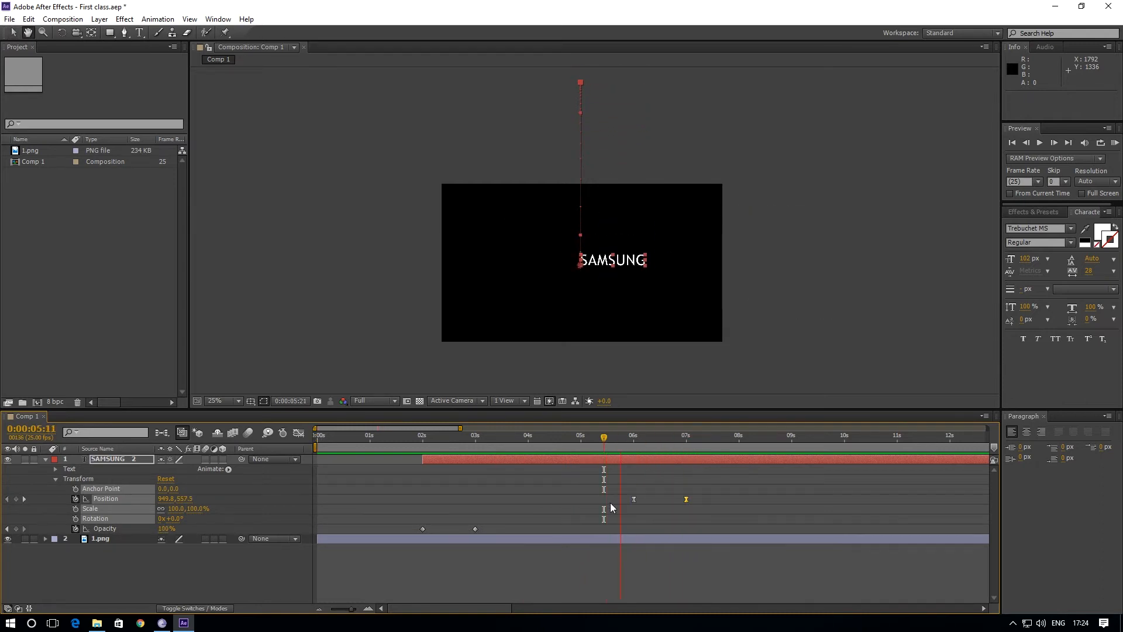
key("space")
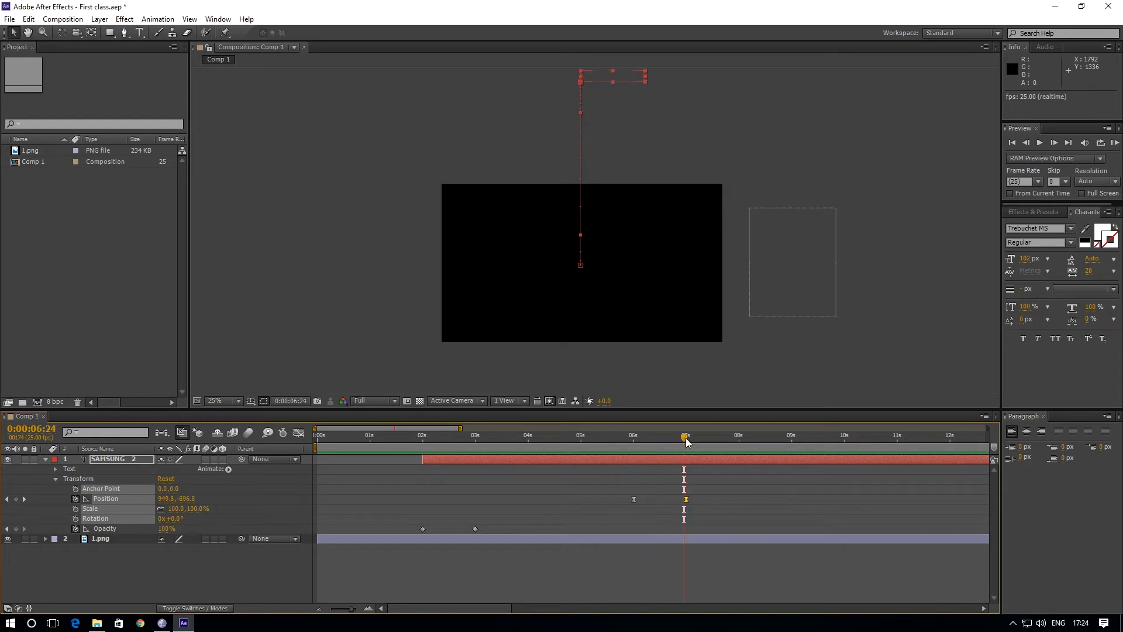
left_click_drag(686, 438, 598, 461)
key("space")
key("space")
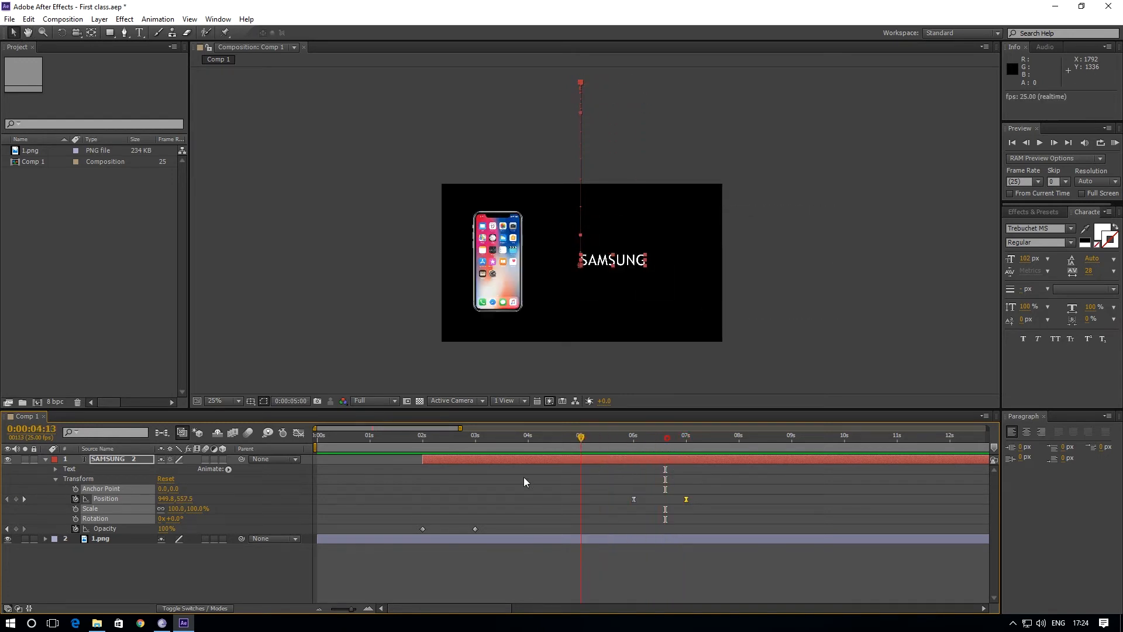
key("Home")
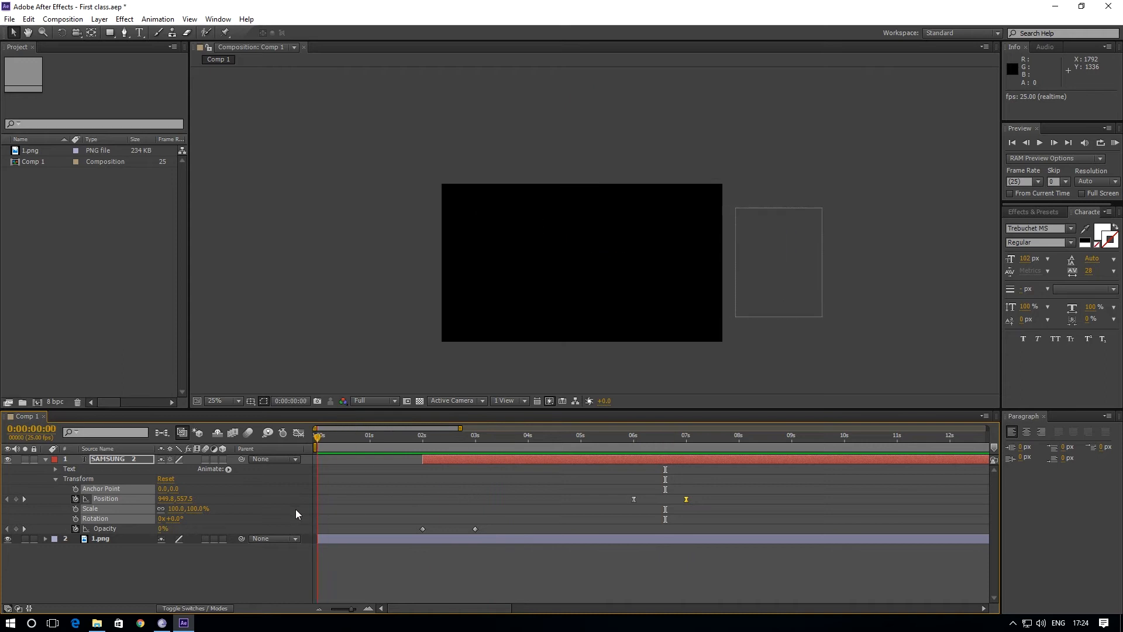
Collapse the title layer's properties and split the SAMSUNG 2 and 1.png layers at 0:00:07:00.
left_click(47, 461)
left_click(353, 443)
left_click_drag(358, 443, 686, 494)
left_click(463, 499)
left_click_drag(723, 462, 724, 477)
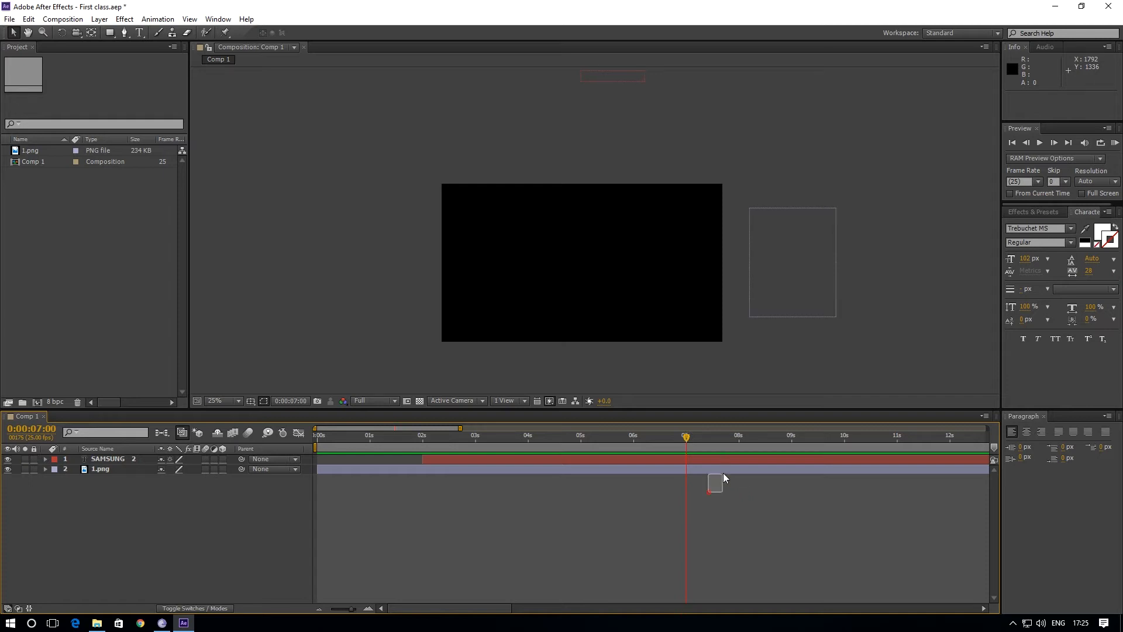
left_click(116, 453)
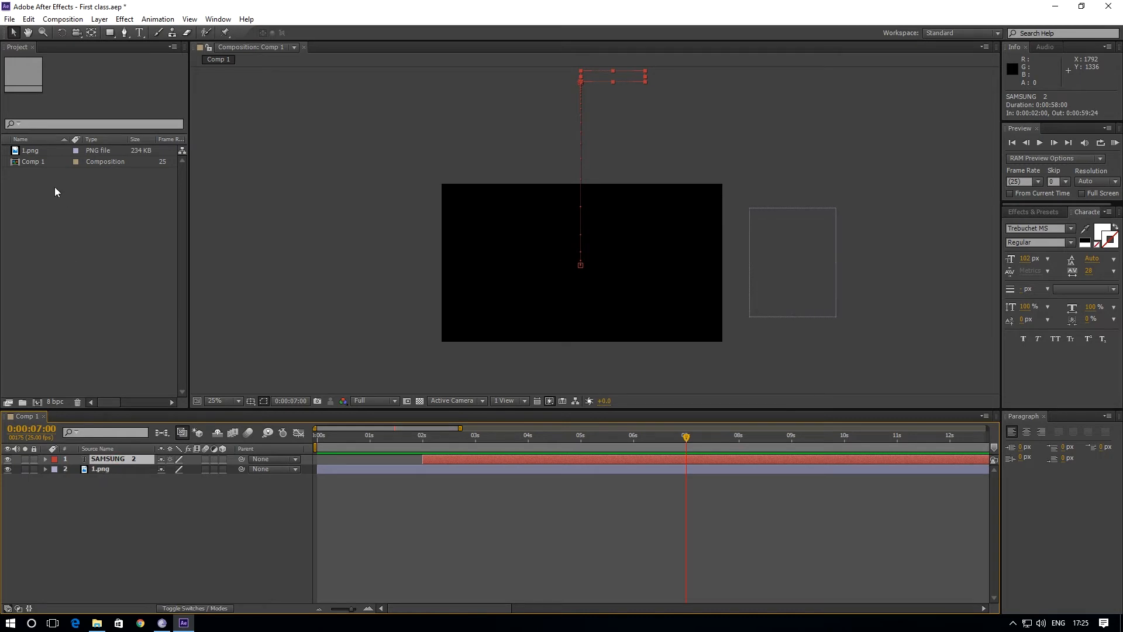
left_click(118, 469, "shift")
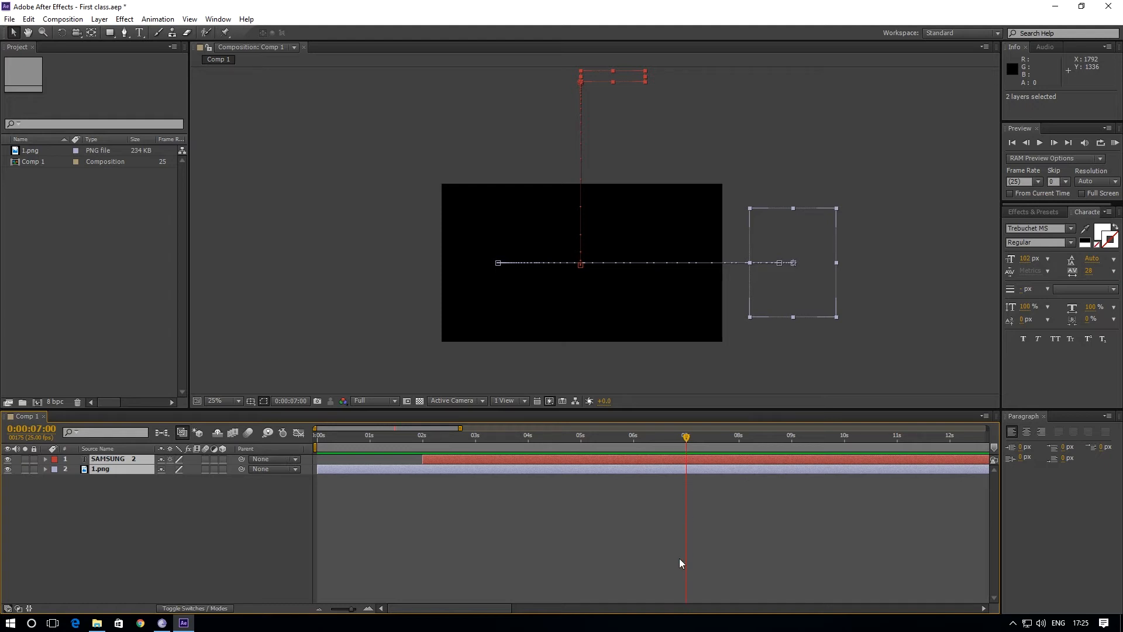
key("ctrl+shift+d")
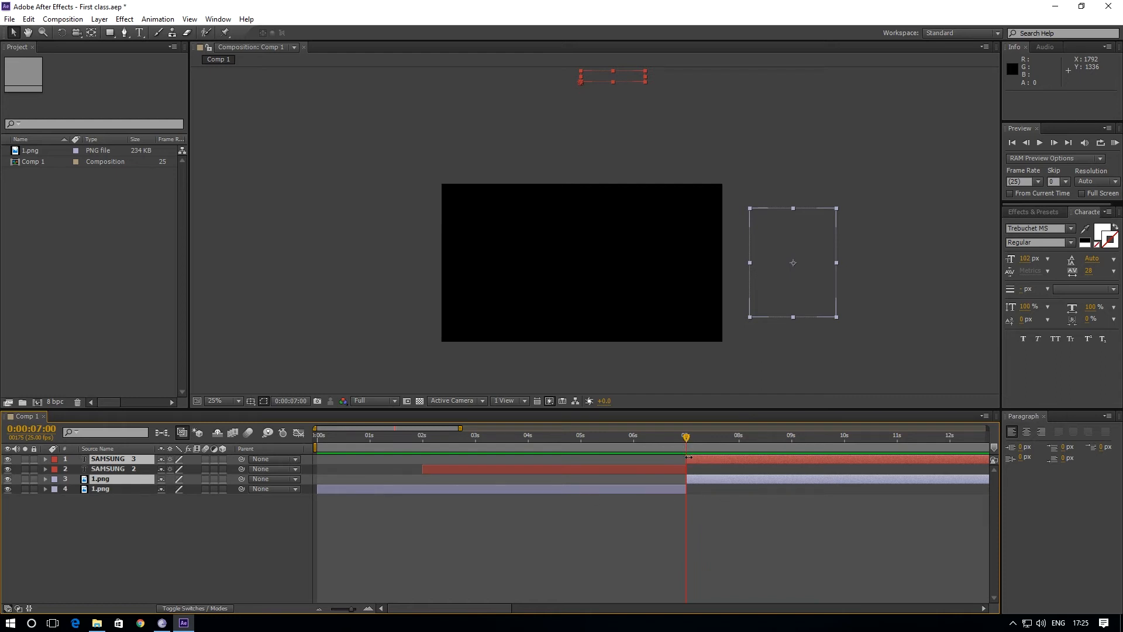
Delete the split-off SAMSUNG and 1.png segments after 0:00:07:00.
left_click(728, 492)
left_click(719, 458)
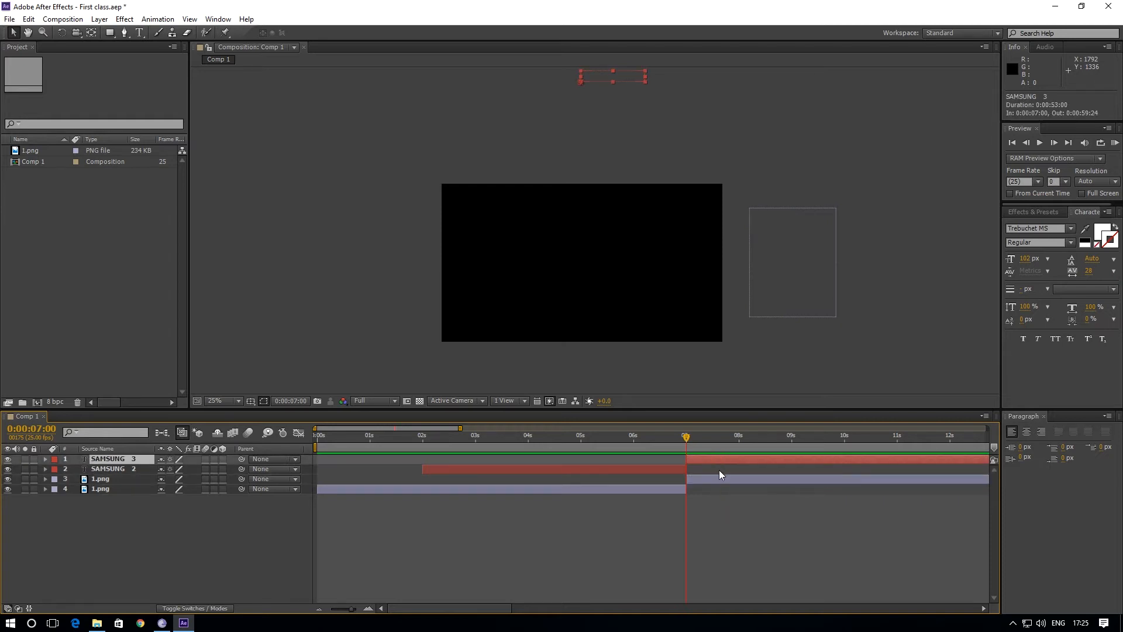
key("Delete")
left_click(718, 469)
key("Delete")
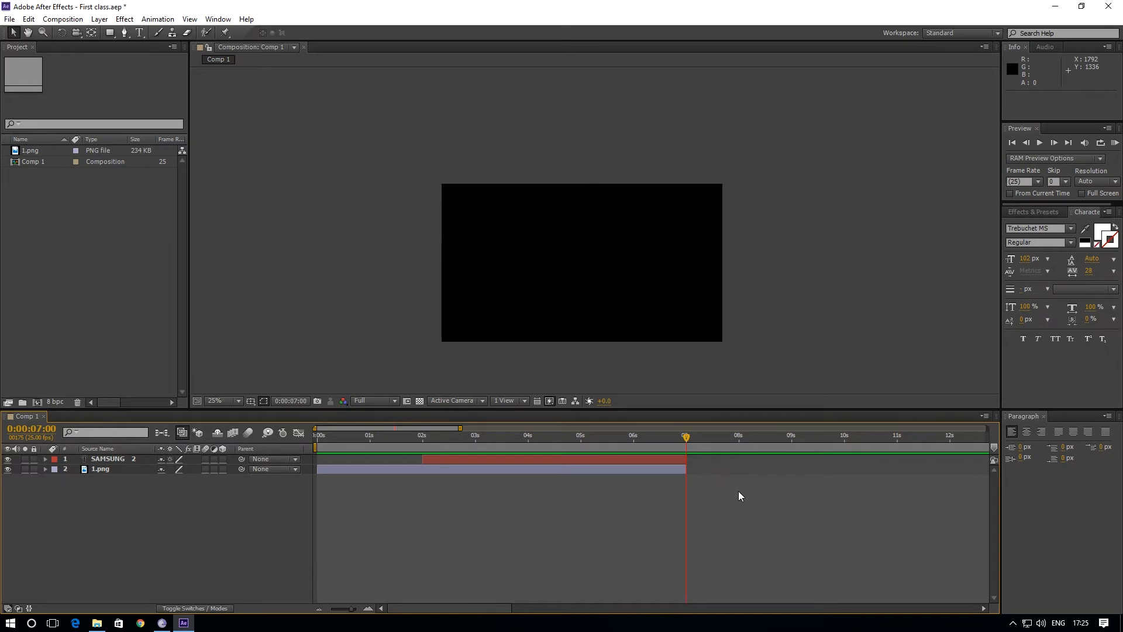
left_click_drag(683, 437, 687, 462)
left_click_drag(101, 479, 125, 458)
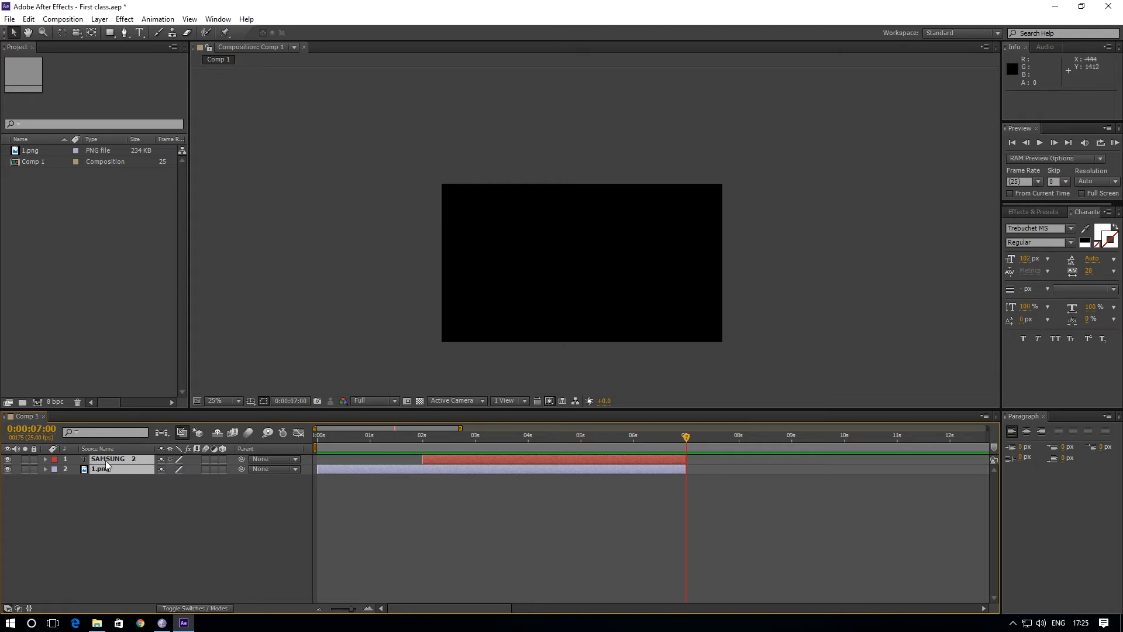
left_click_drag(688, 440, 609, 456)
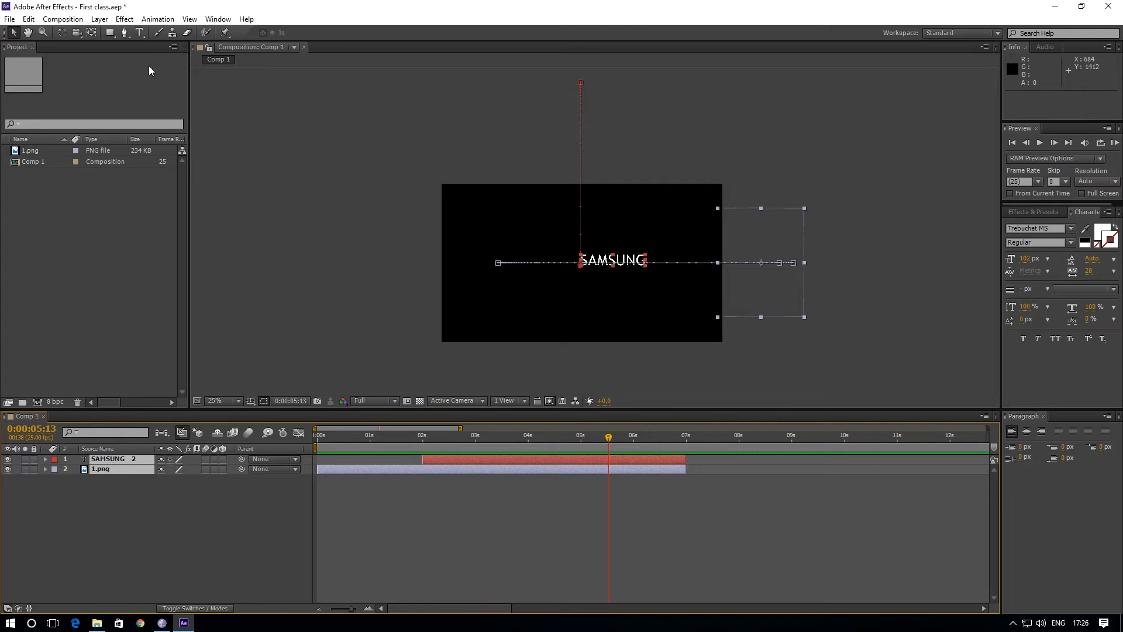
left_click(139, 32)
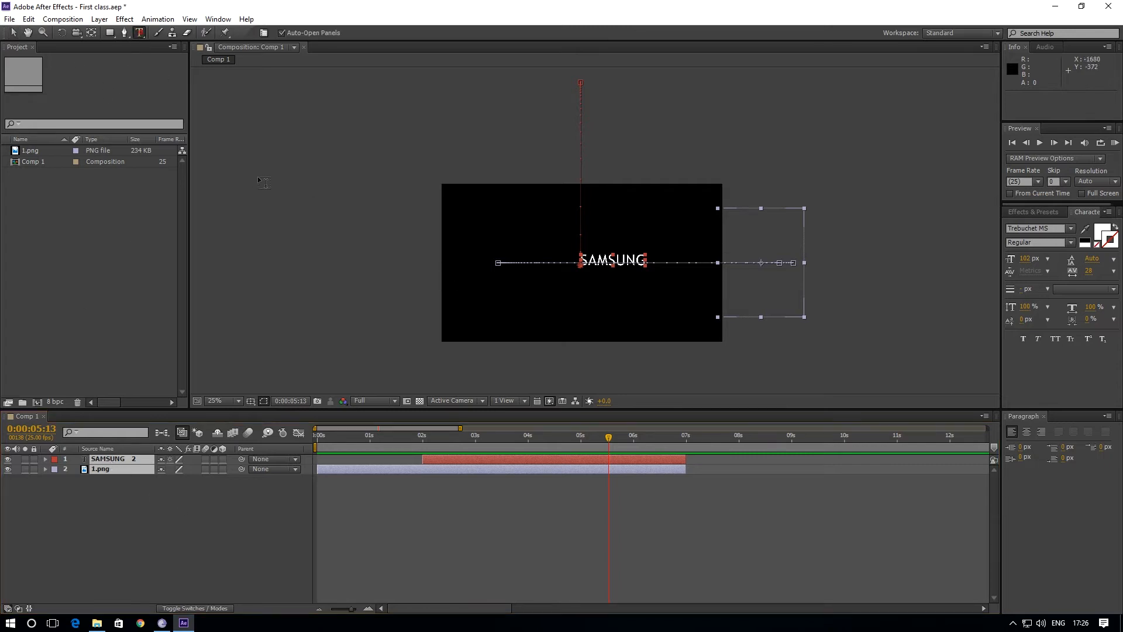
left_click(544, 323)
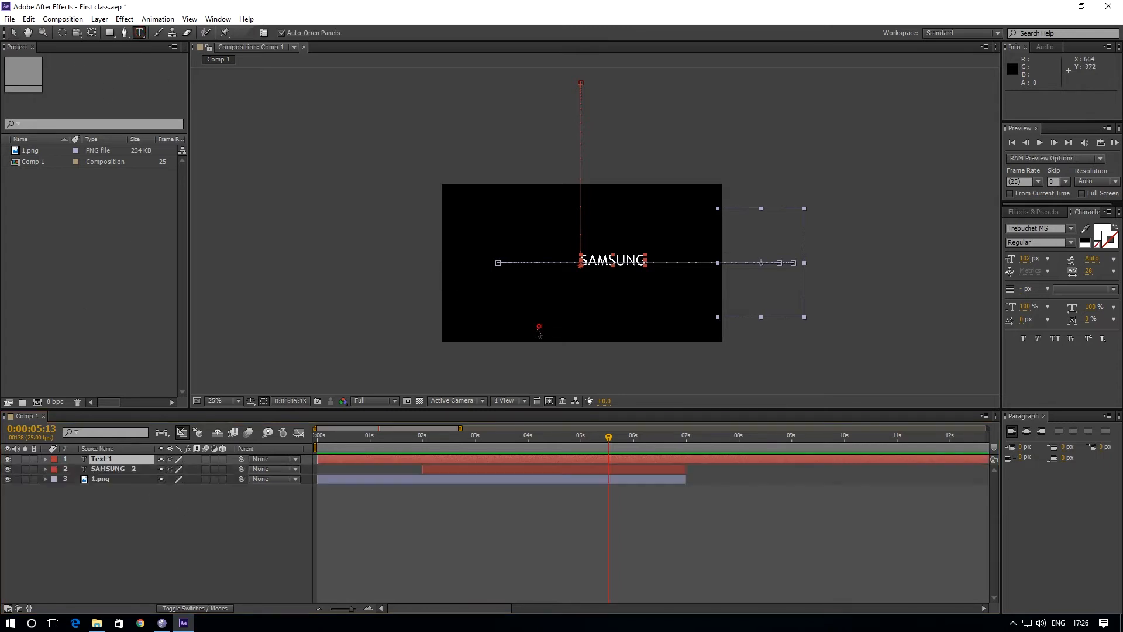
left_click(101, 459)
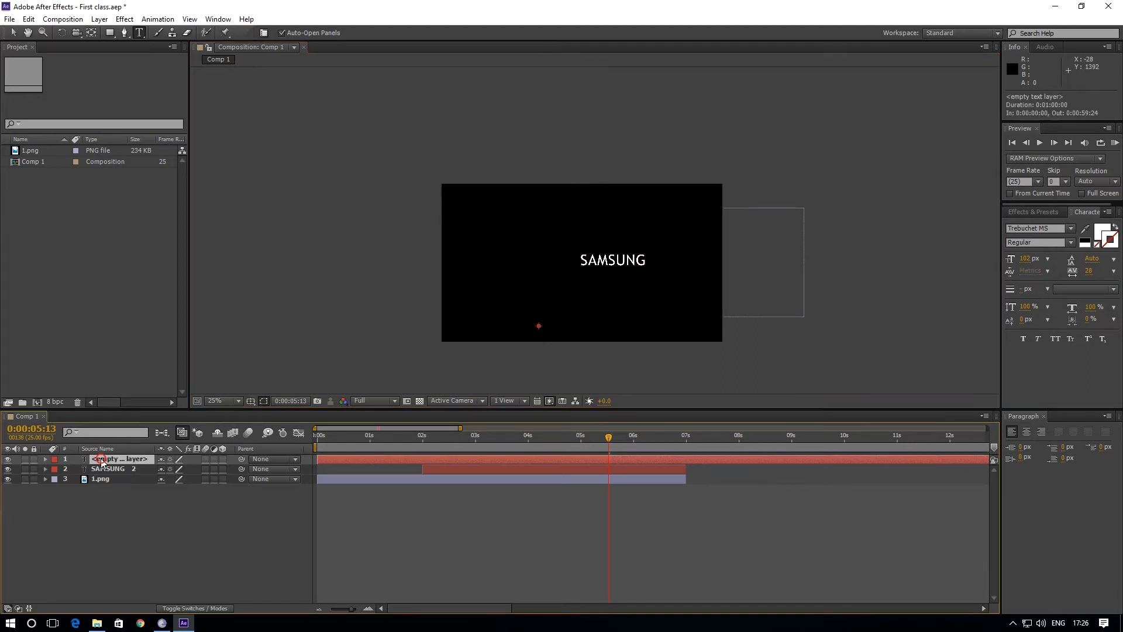
key("Delete")
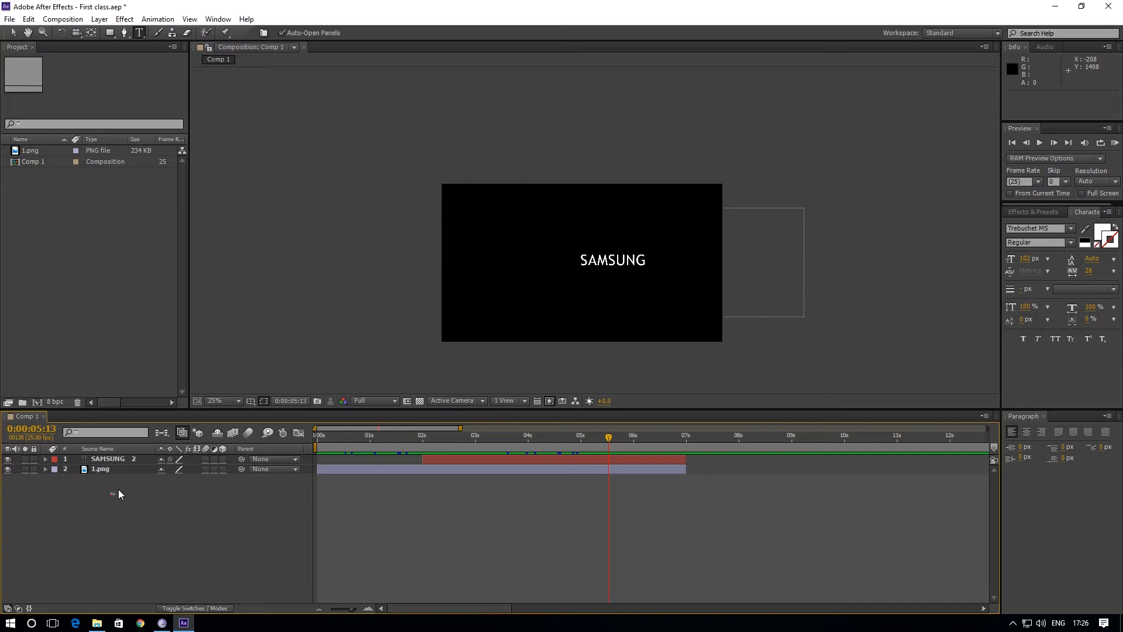
Pre-compose the SAMSUNG 2 and 1.png layers into a new composition named First Product, moving all attributes into it.
left_click_drag(118, 495, 128, 472)
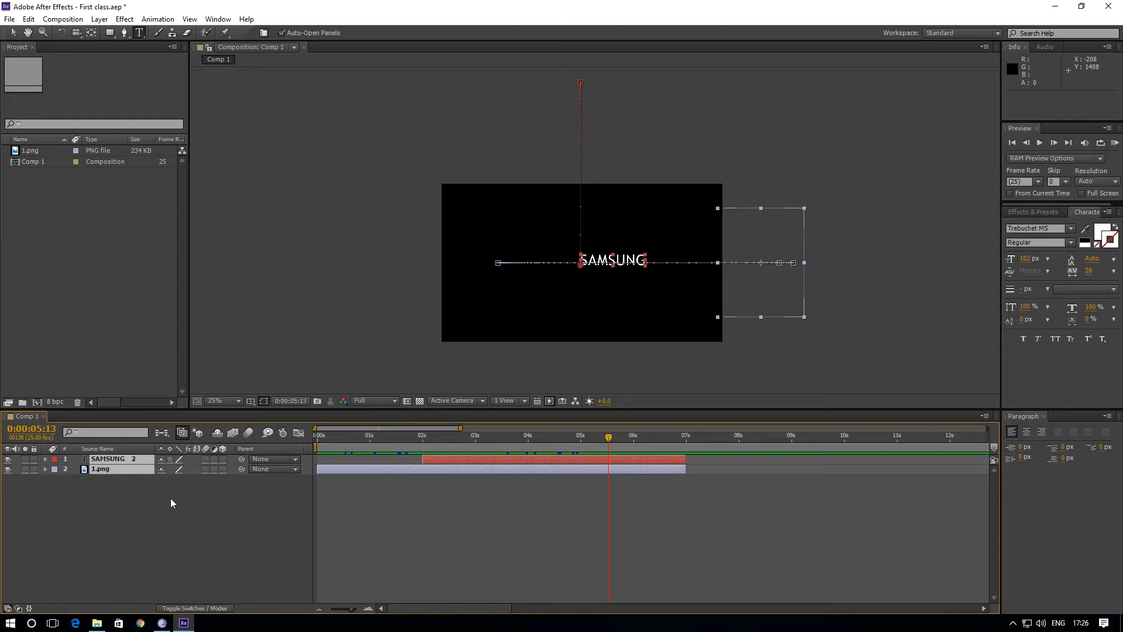
left_click(108, 487)
left_click_drag(615, 437, 687, 475)
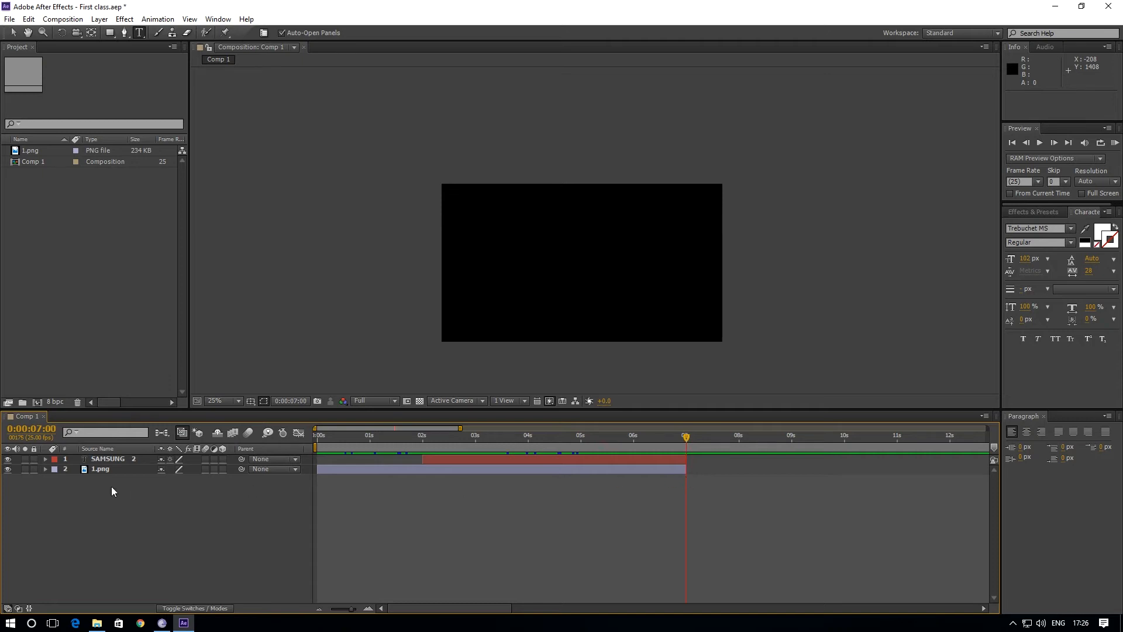
left_click(126, 461)
left_click(124, 471, "ctrl")
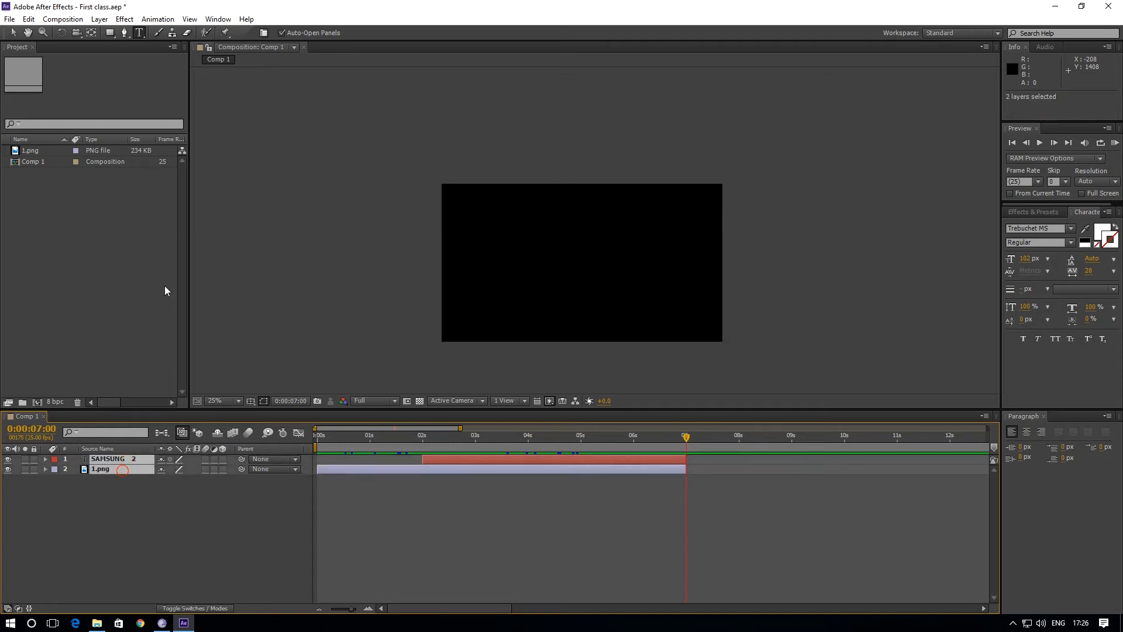
left_click(100, 19)
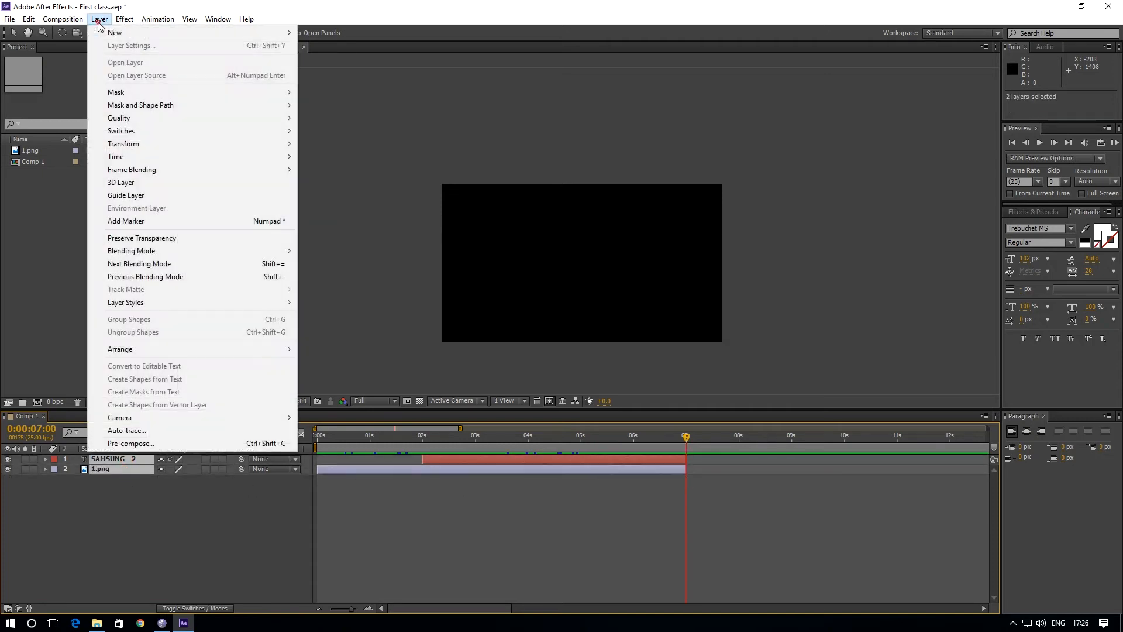
left_click(124, 444)
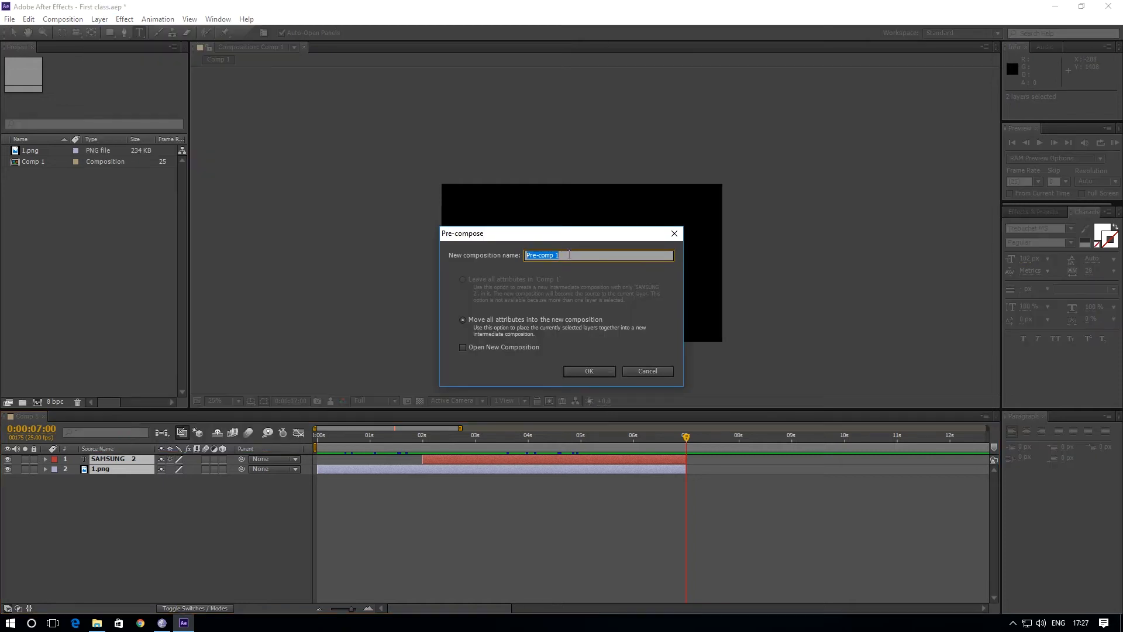
type("First Product")
left_click(582, 371)
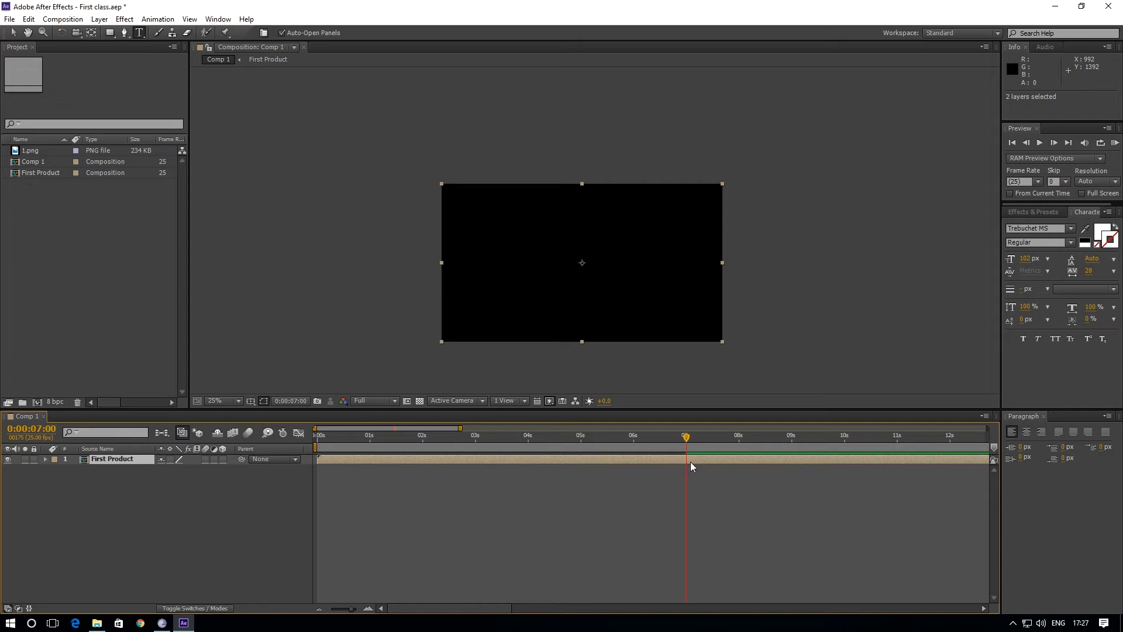
Split the First Product layer at 0:00:07:00 and delete the segment after that time.
key("ctrl+shift+d")
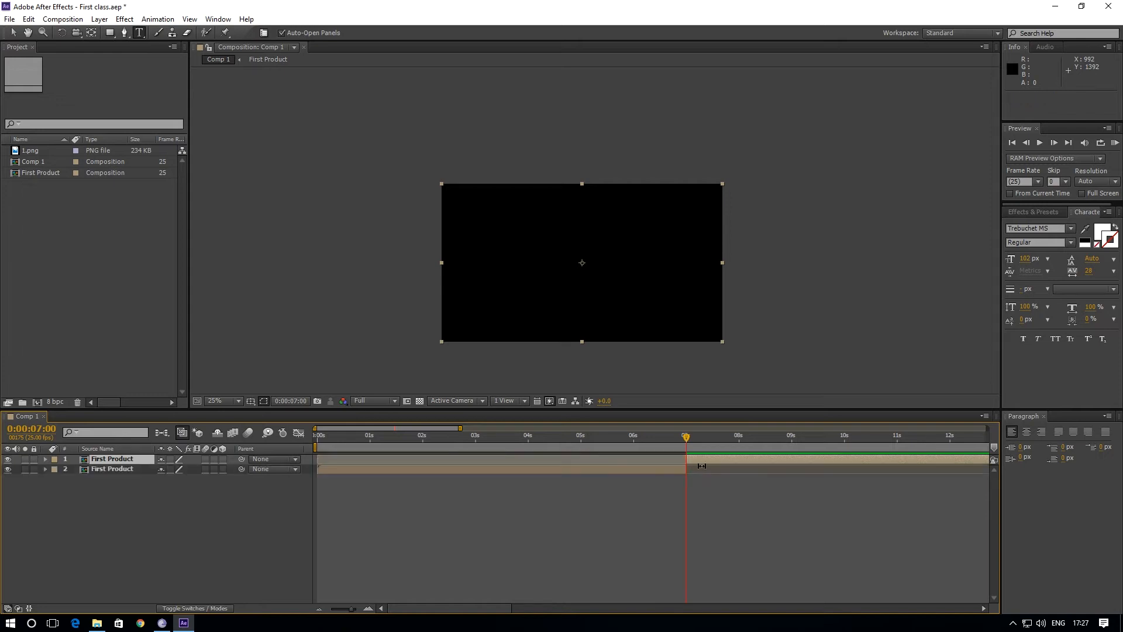
key("Delete")
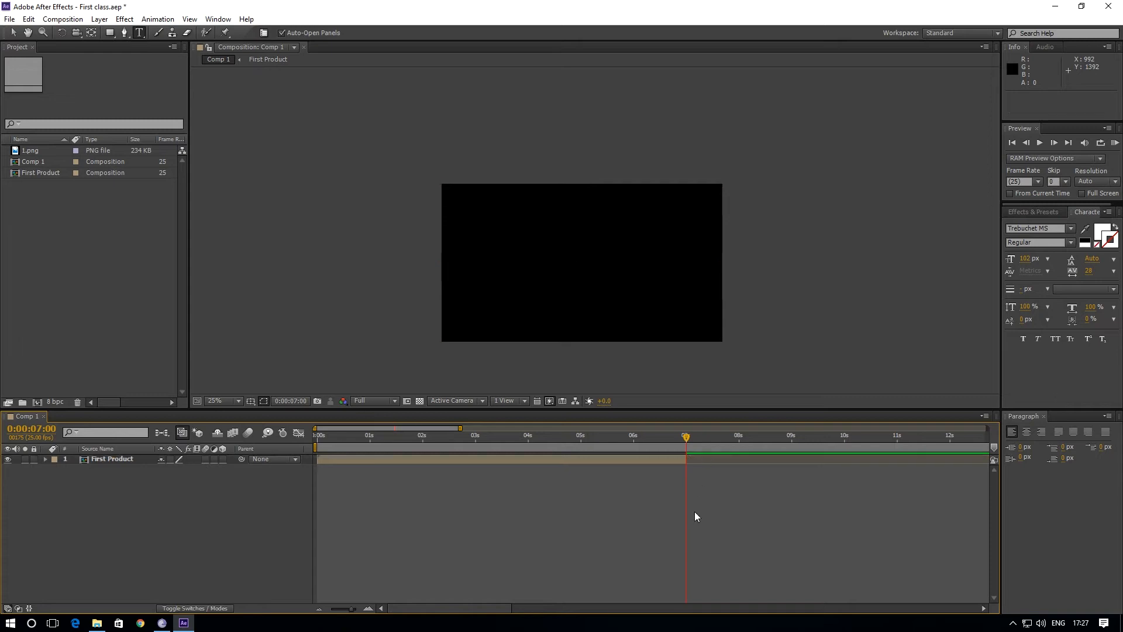
left_click_drag(686, 432, 687, 444)
Examine the layers inside the First Product pre-composition, compare them with Comp 1, and close its timeline.
double_click(92, 460)
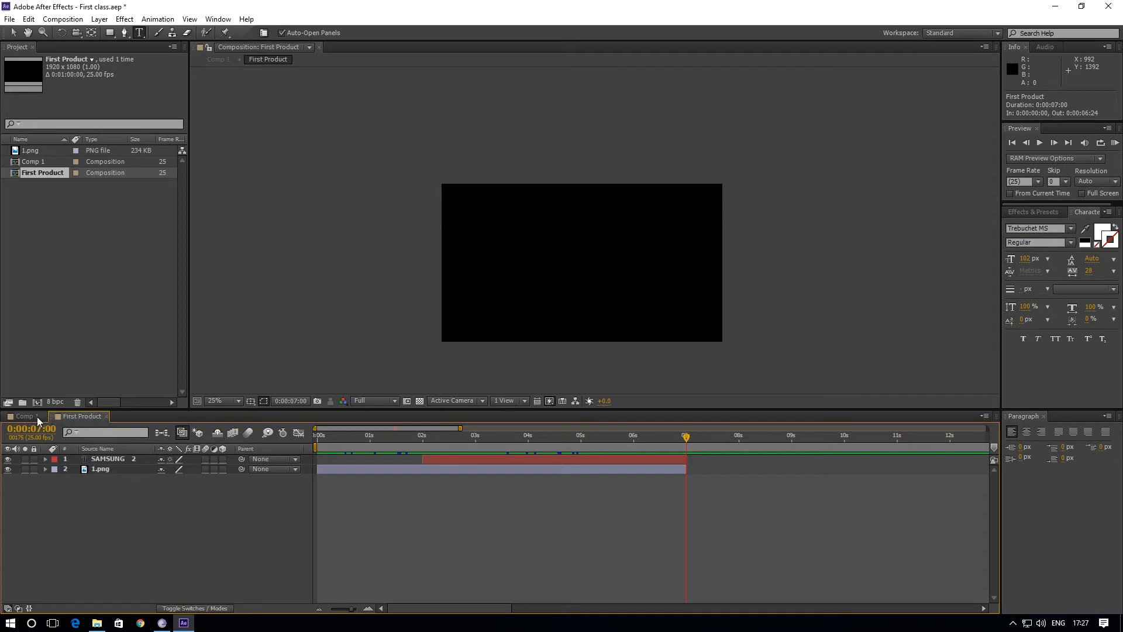
left_click(19, 418)
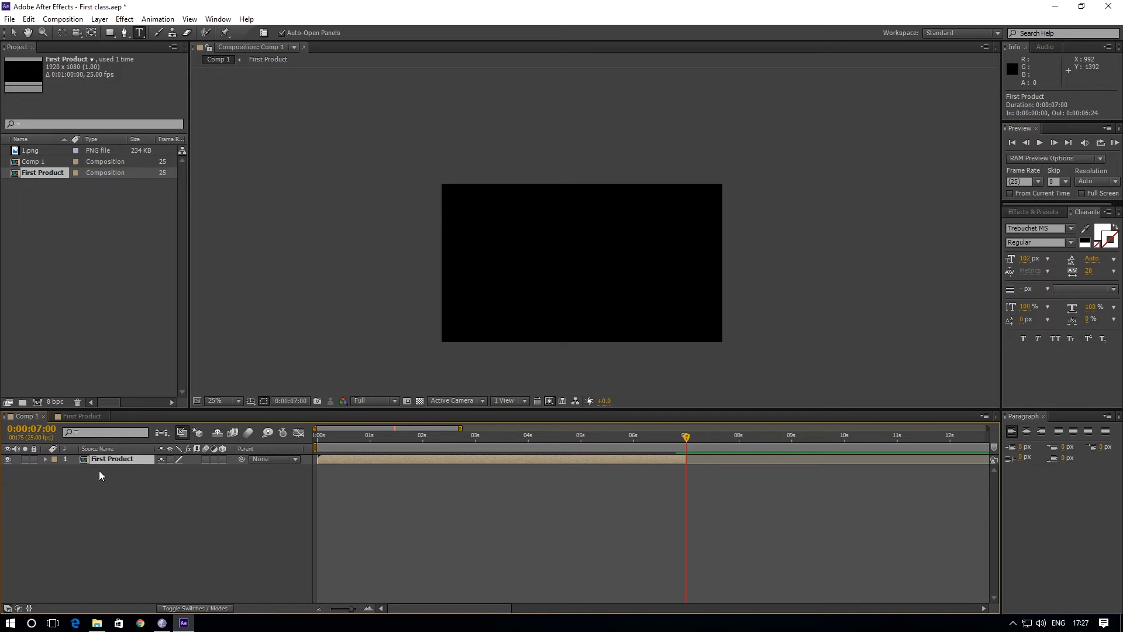
left_click(90, 414)
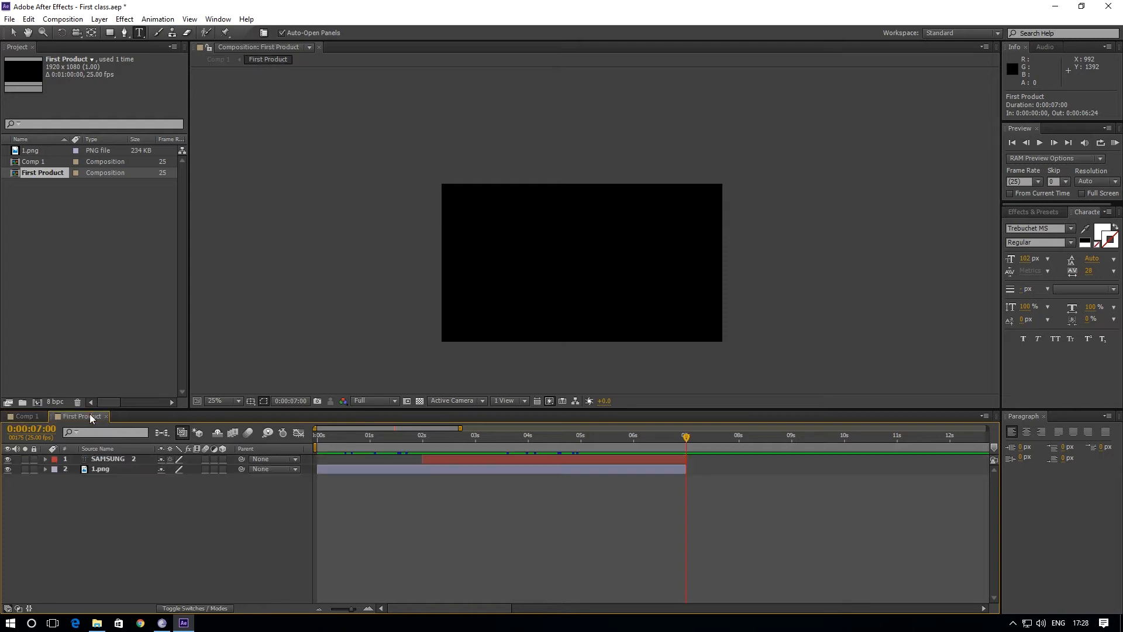
left_click(105, 416)
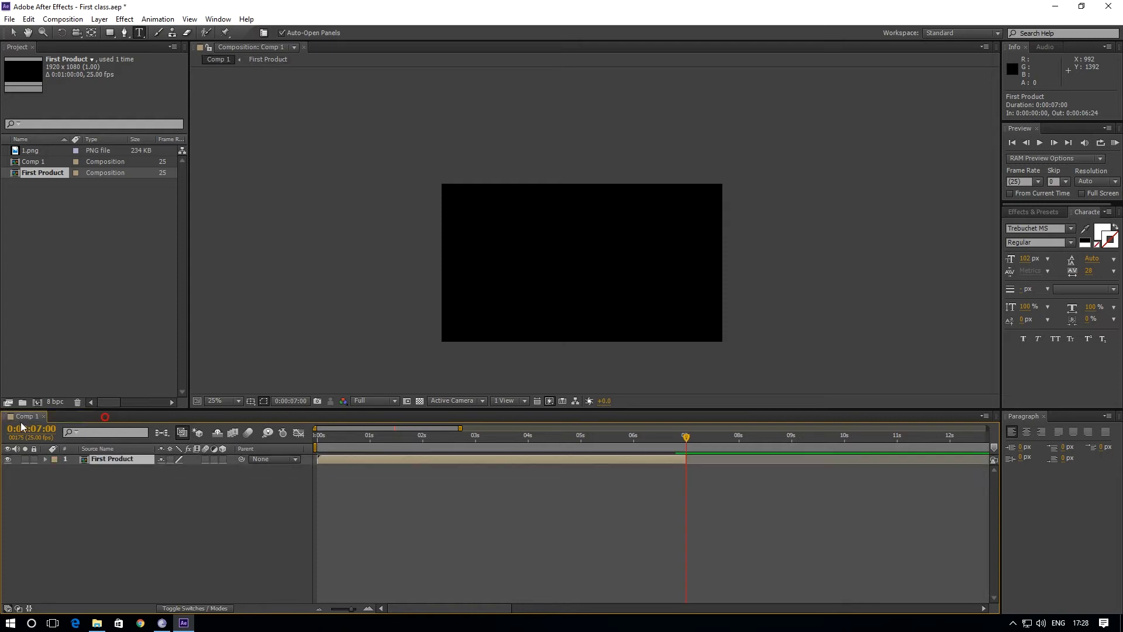
double_click(92, 459)
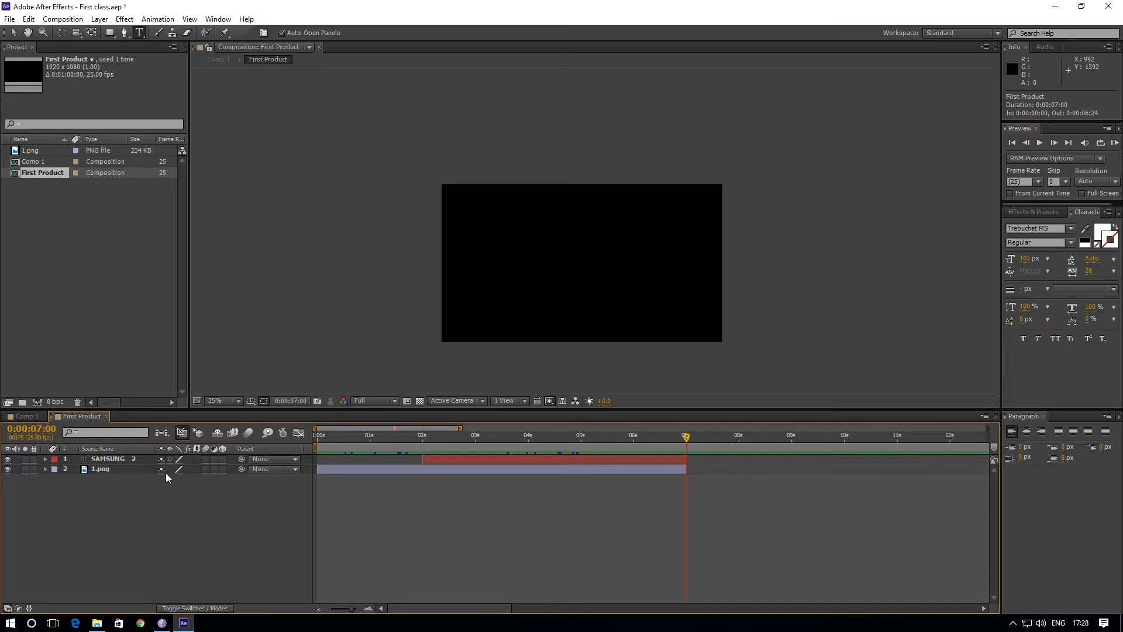
left_click(26, 416)
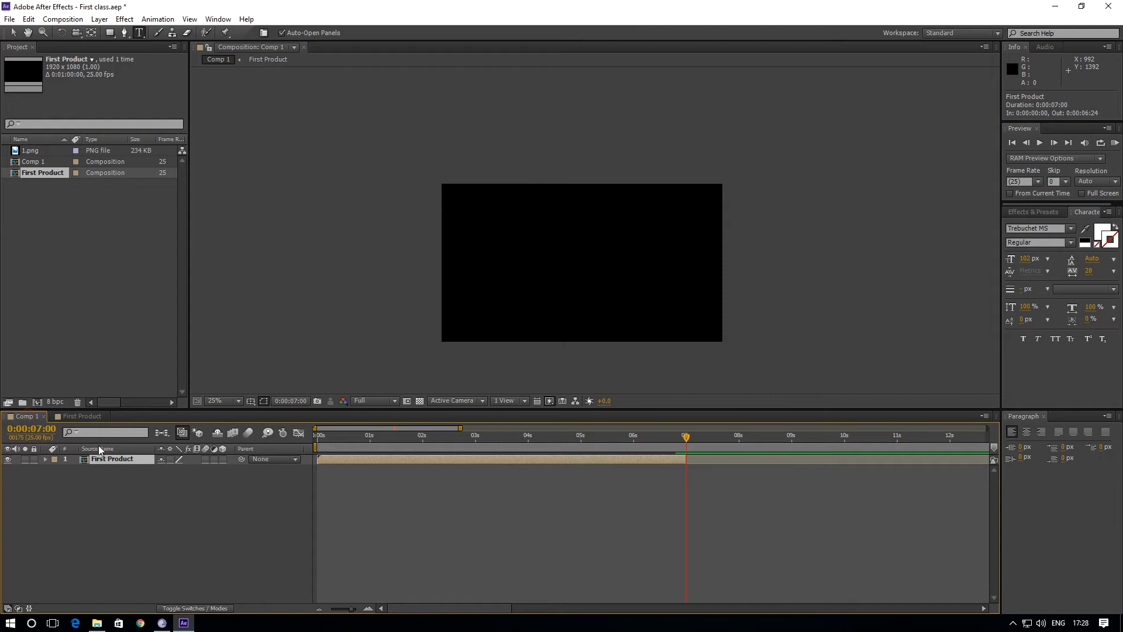
left_click(87, 416)
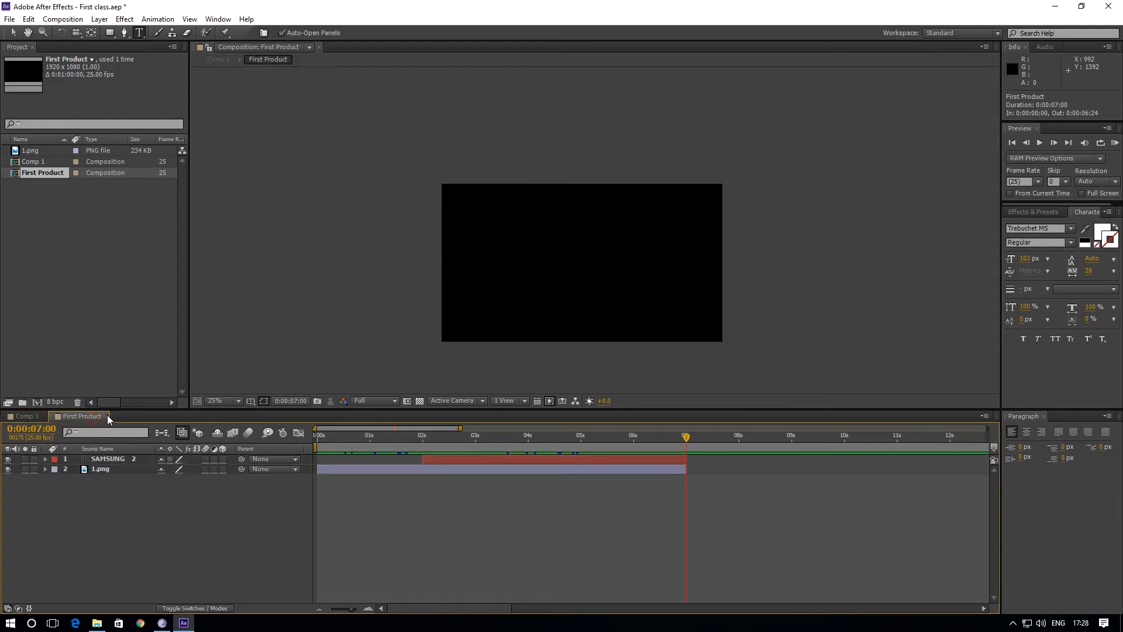
left_click(107, 415)
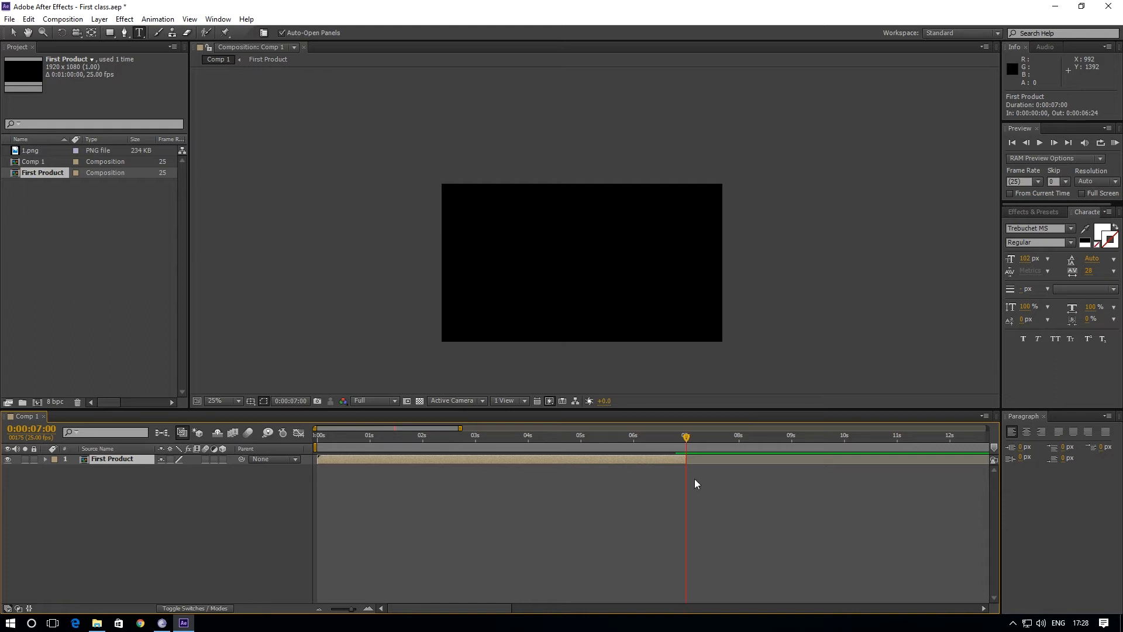
Import 2.png from the Class1 folder as footage, with the PNG Sequence option turned off.
left_click_drag(686, 441, 686, 467)
right_click(47, 258)
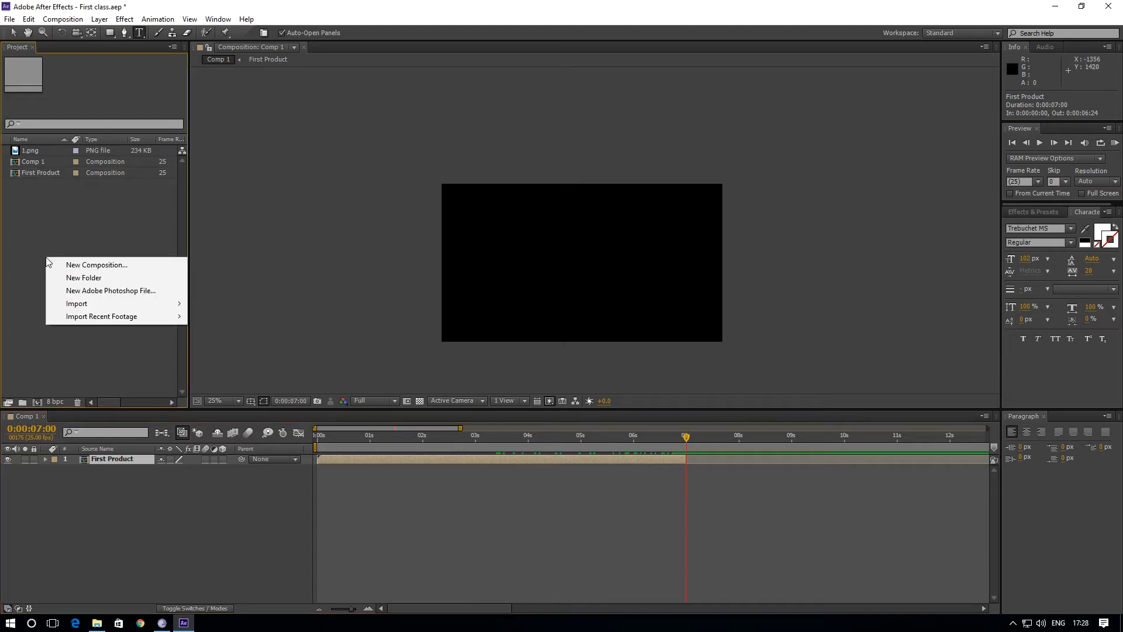
left_click(76, 304)
left_click(221, 305)
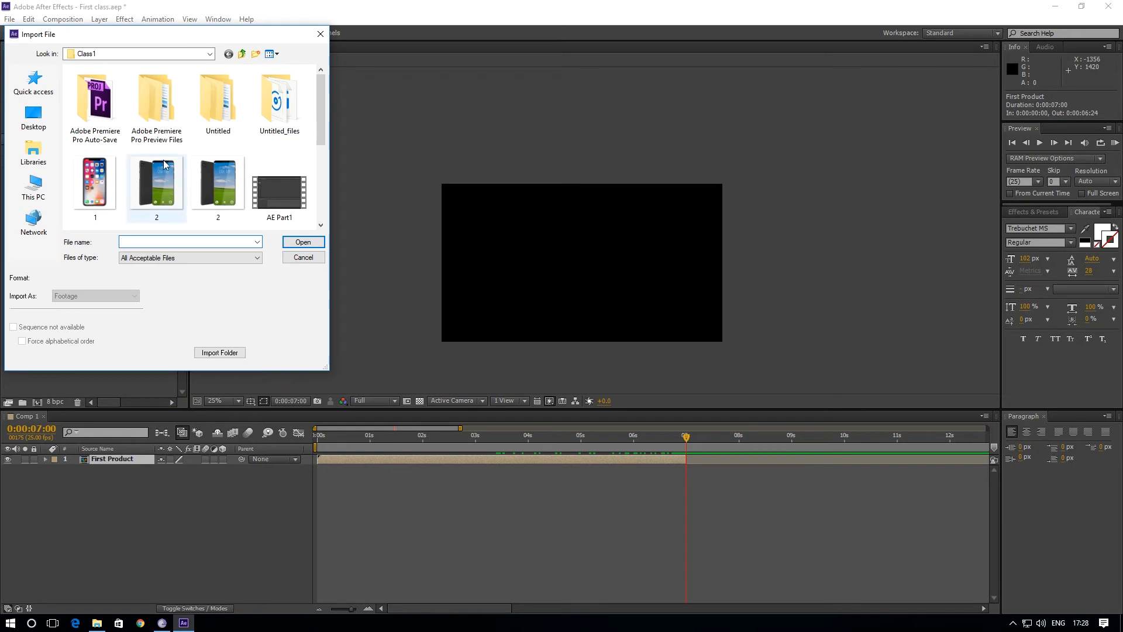
left_click(219, 205)
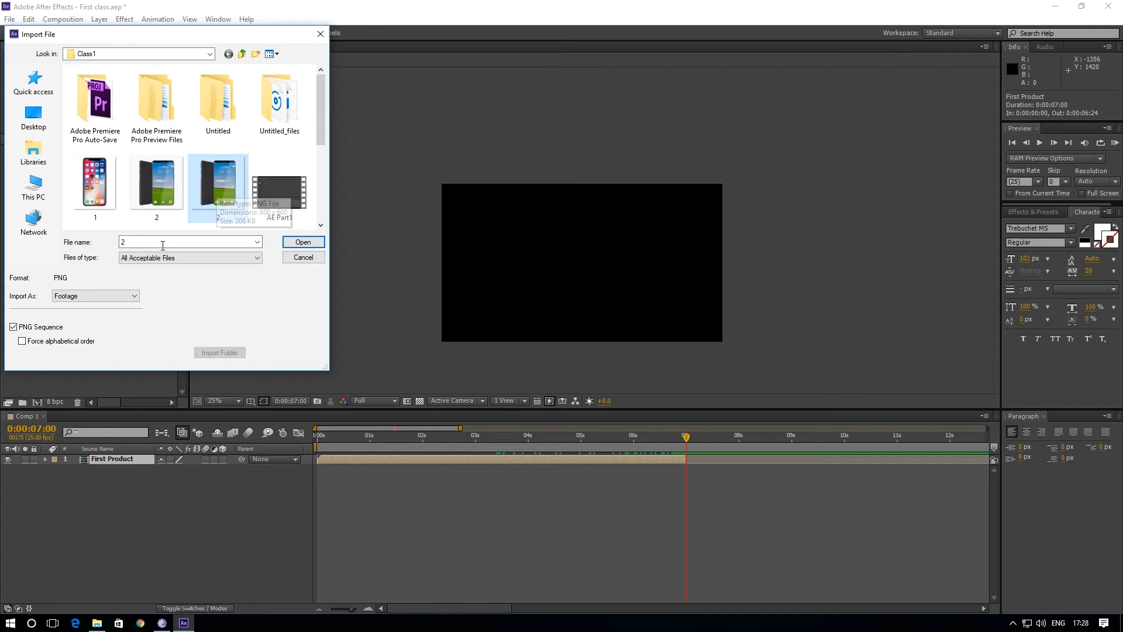
left_click(14, 327)
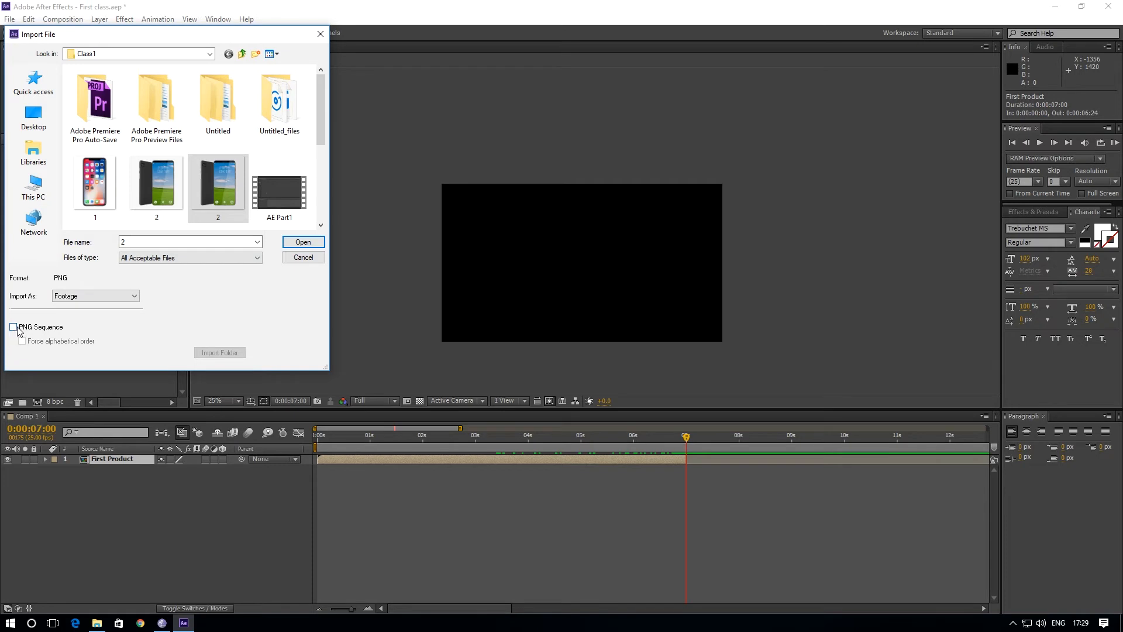
left_click(303, 242)
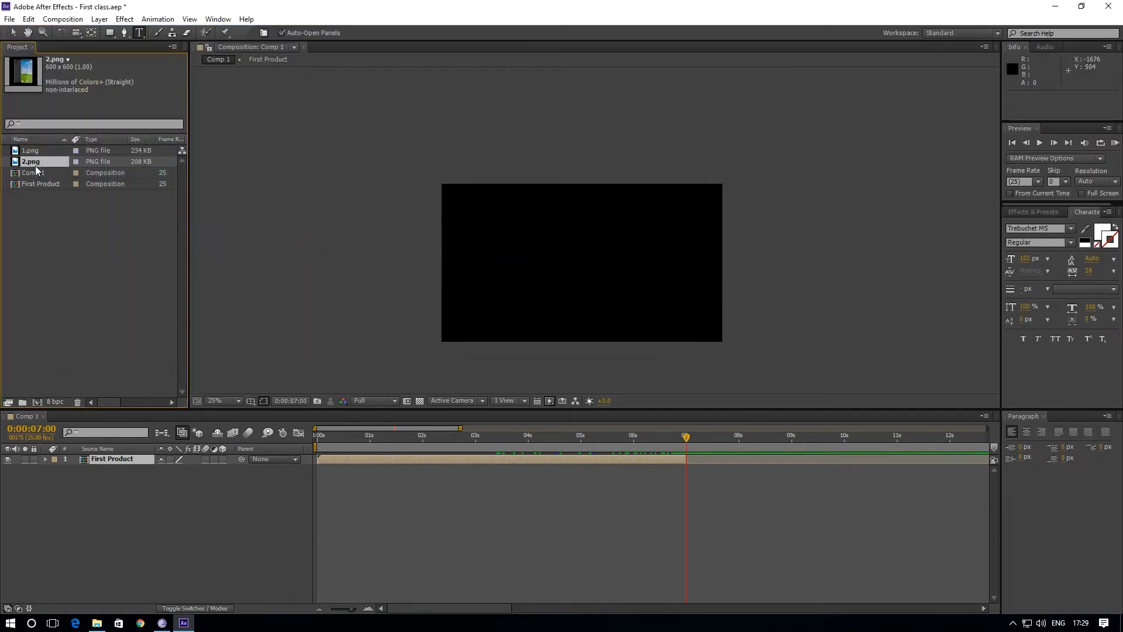
Add 2.png above the First Product layer in Comp 1, split it at 0:00:07:00 and delete the earlier segment.
left_click(29, 151)
left_click_drag(30, 162, 88, 459)
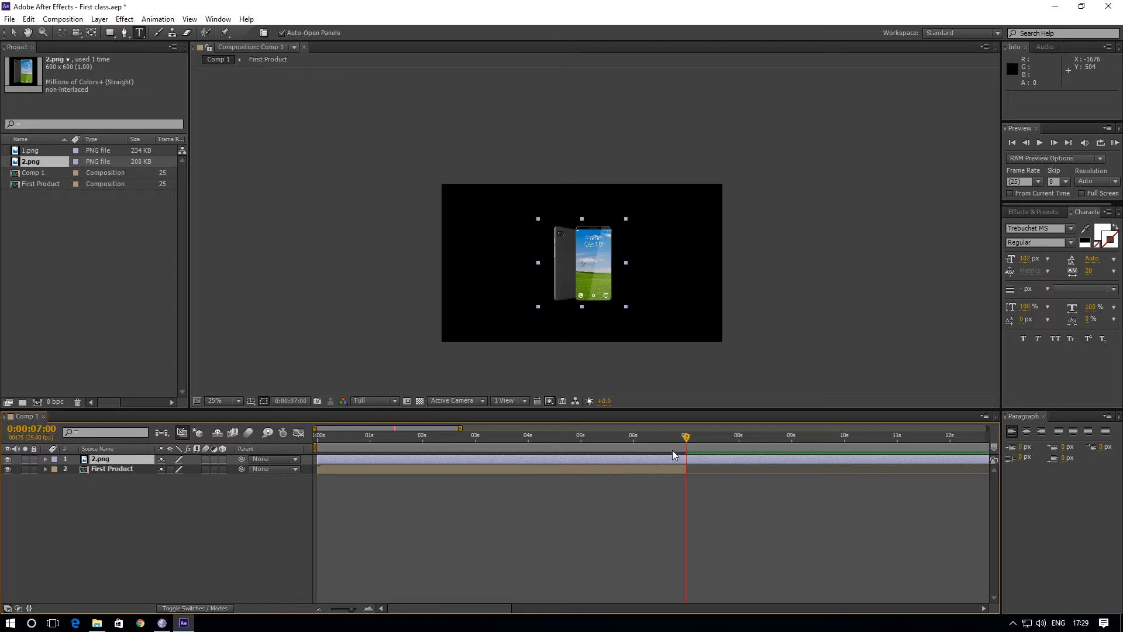
left_click_drag(687, 439, 687, 495)
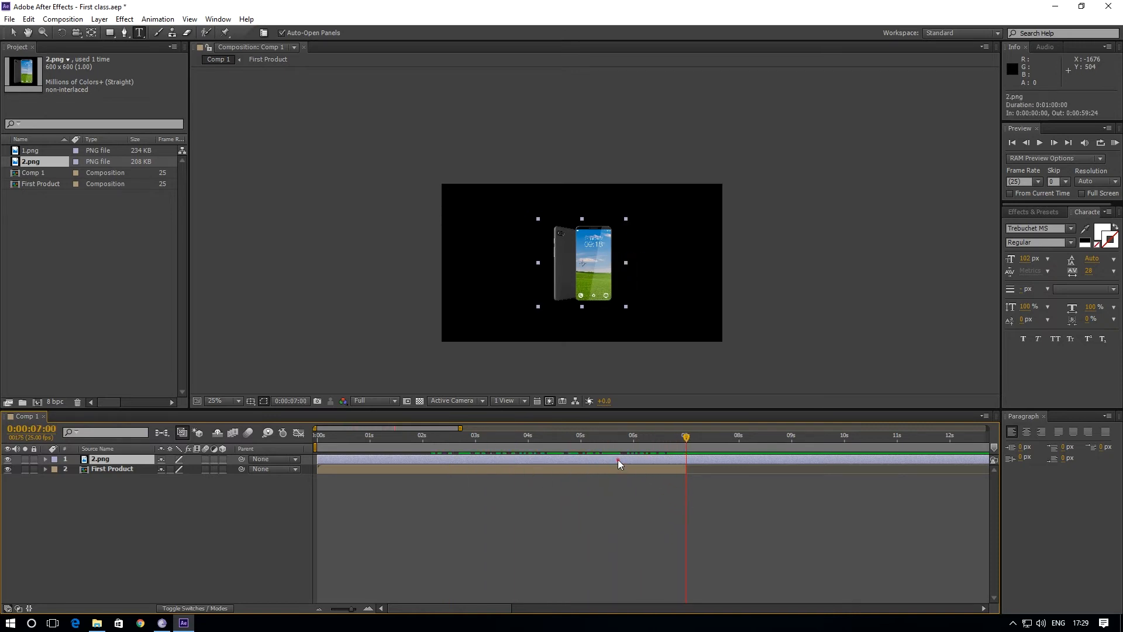
key("ctrl+shift+d")
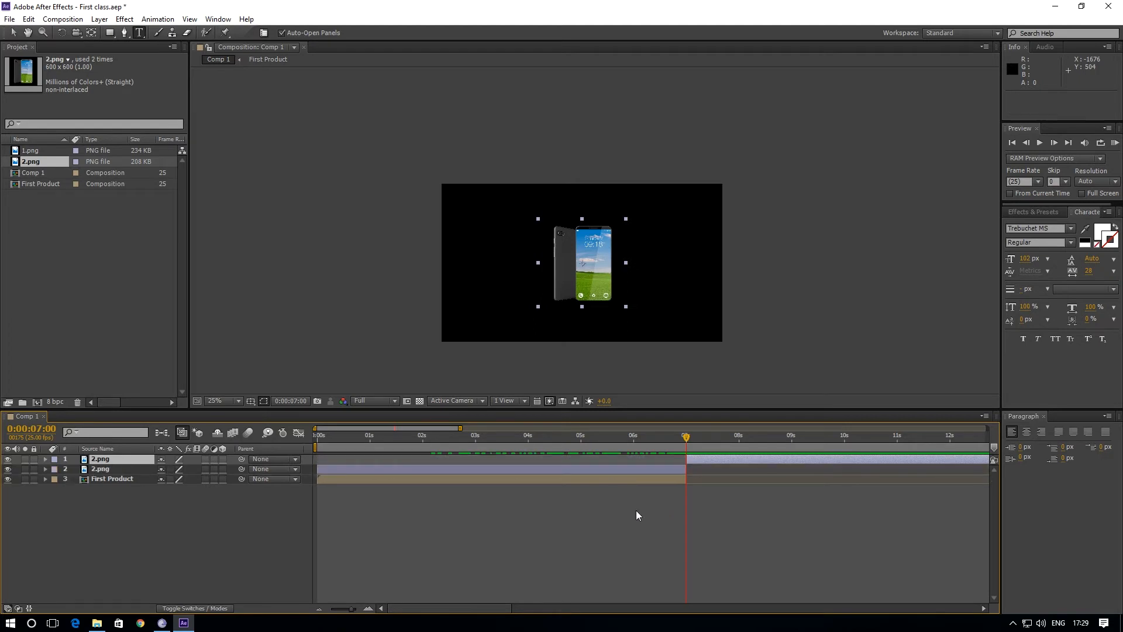
left_click(624, 470)
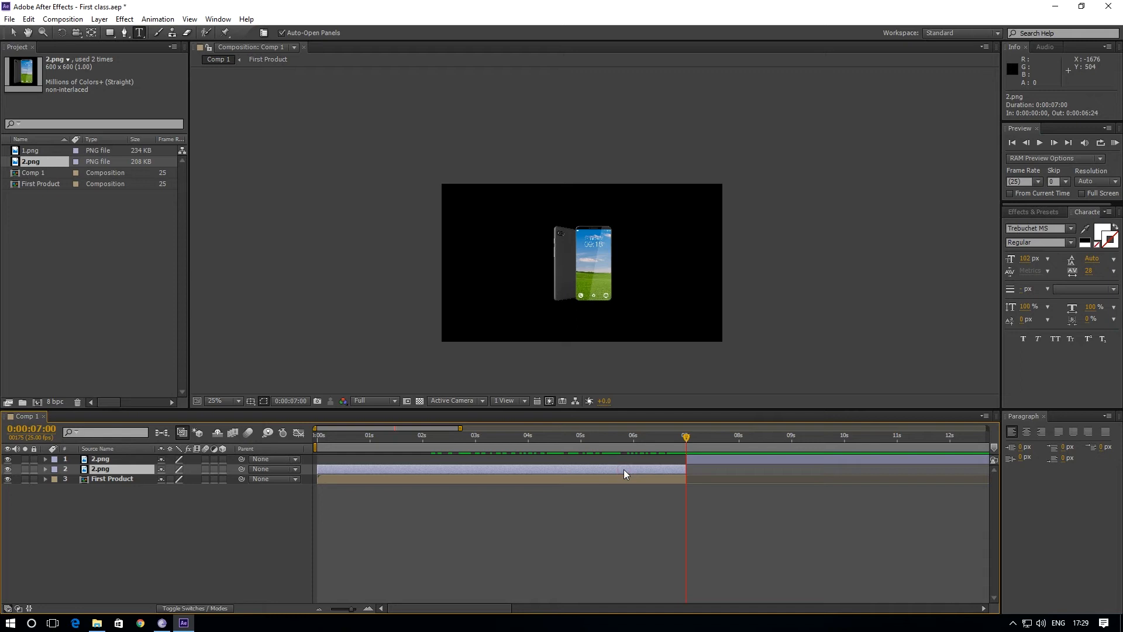
key("Delete")
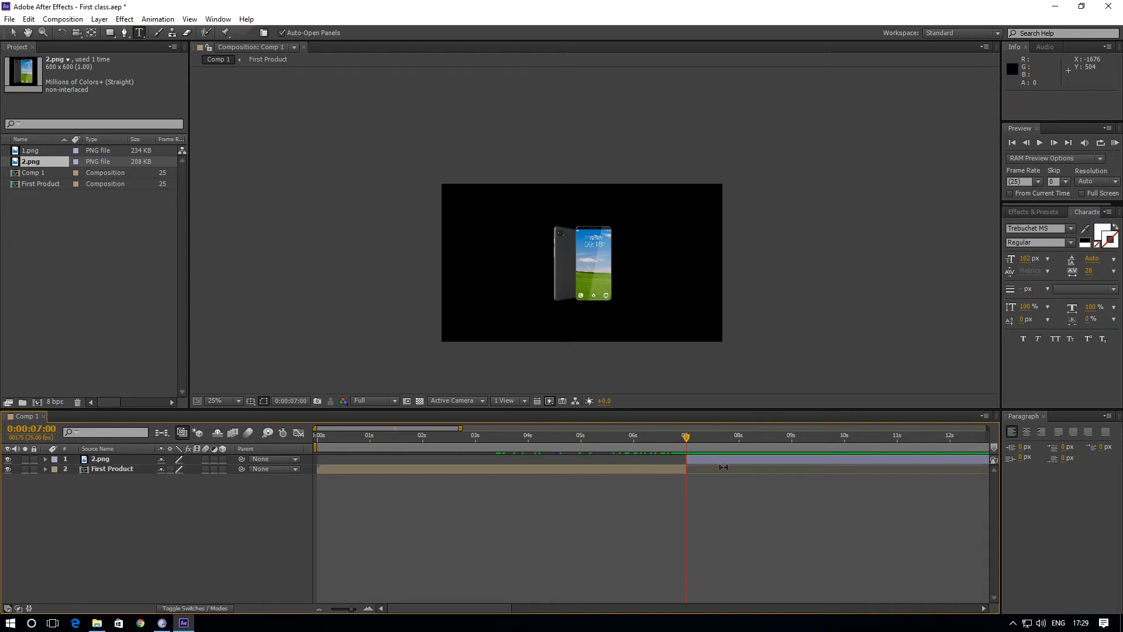
Set the 2.png layer's Scale to 0% and start Scale and Rotation keyframes at 0:00:07:00.
mouse_move(688, 437)
left_mouse_down()
mouse_move(664, 441)
mouse_move(685, 441)
left_mouse_up()
left_click(44, 457)
left_click(45, 459)
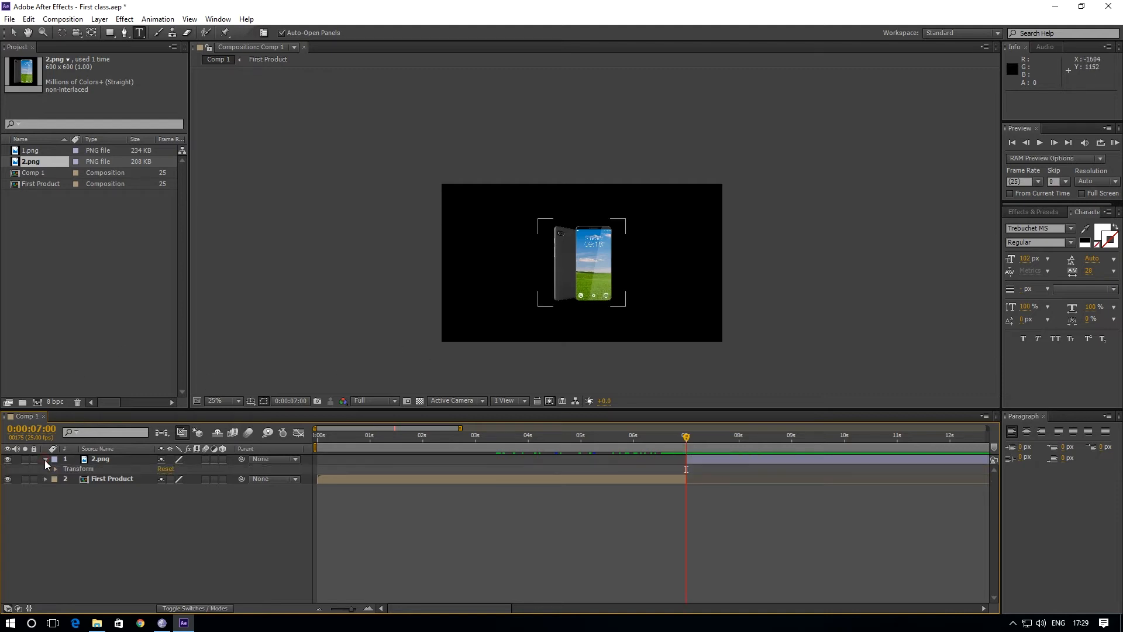
left_click(56, 469)
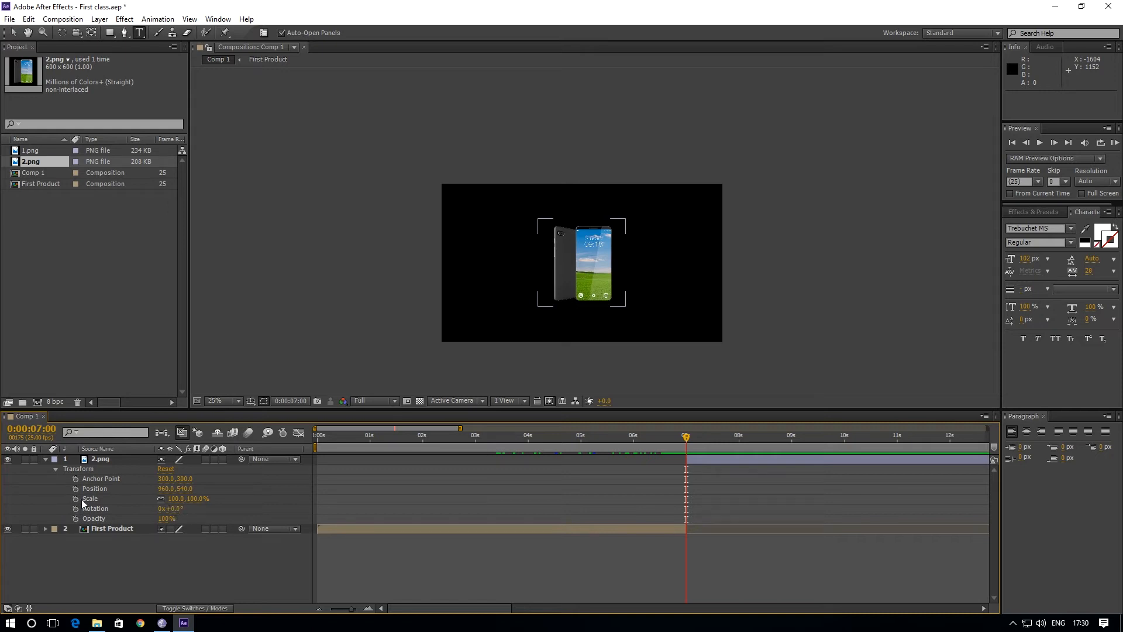
left_click_drag(177, 502, 120, 497)
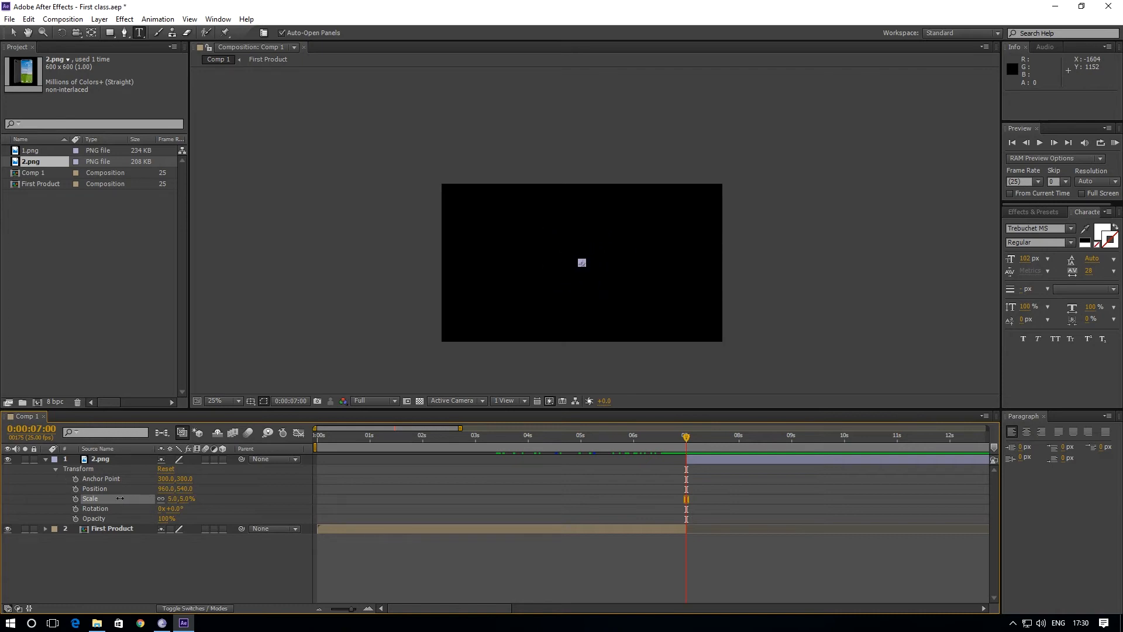
left_click(171, 499)
type("0")
key("Return")
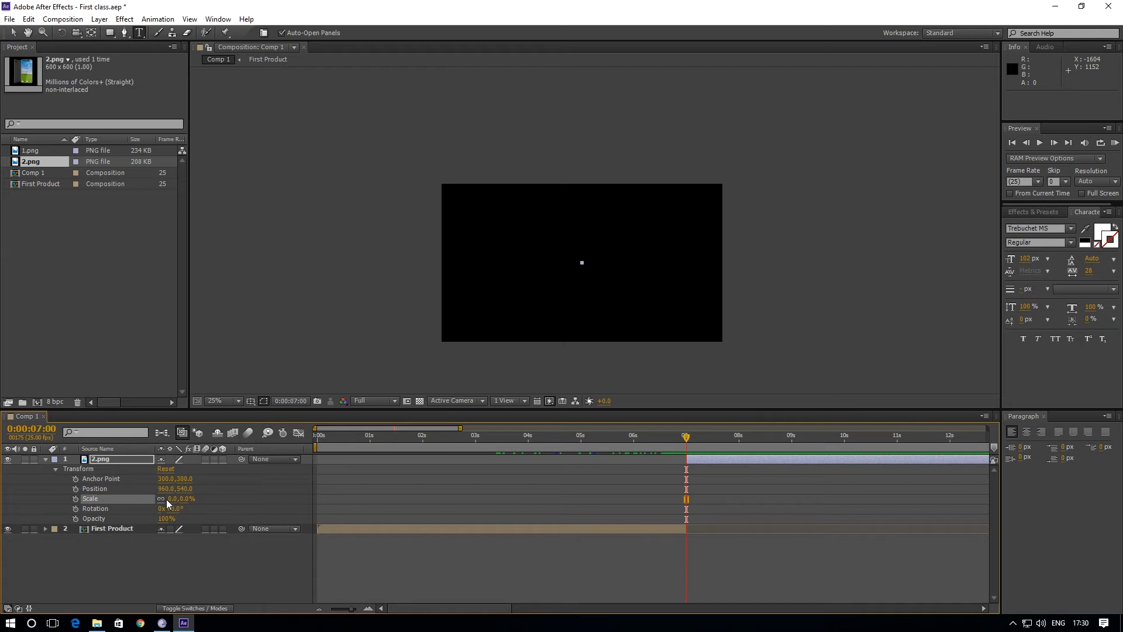
left_click(75, 498)
left_click(76, 508)
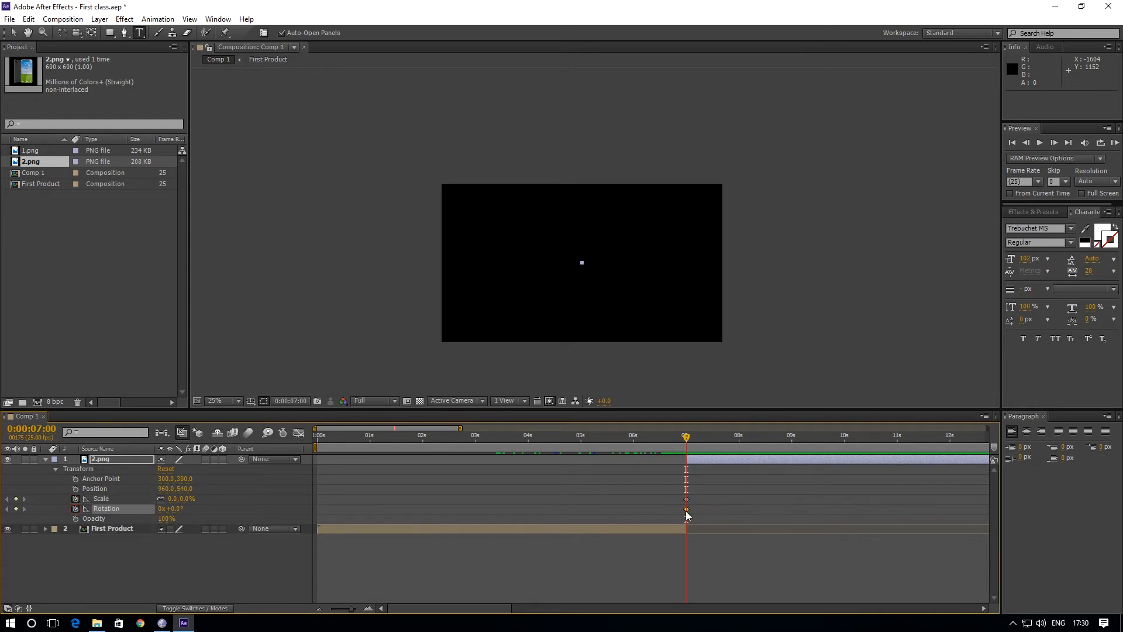
At 0:00:08:00, keyframe the 2.png layer's Scale at 100% and its Rotation at 2x+0.0°.
left_click_drag(687, 438, 738, 458)
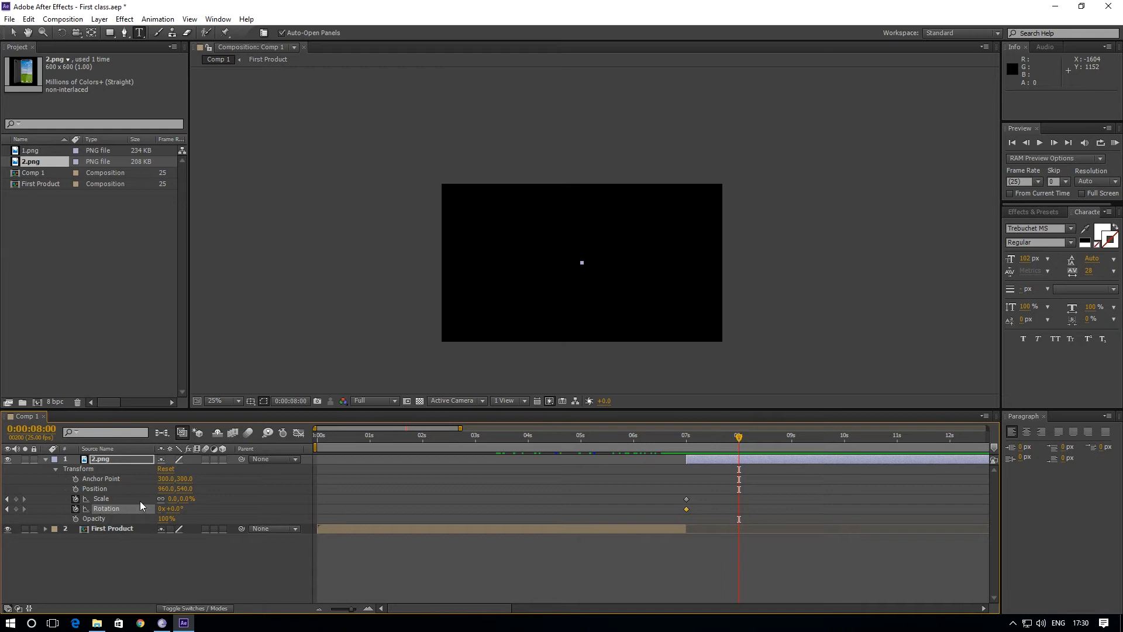
left_click(172, 498)
type("100")
key("Return")
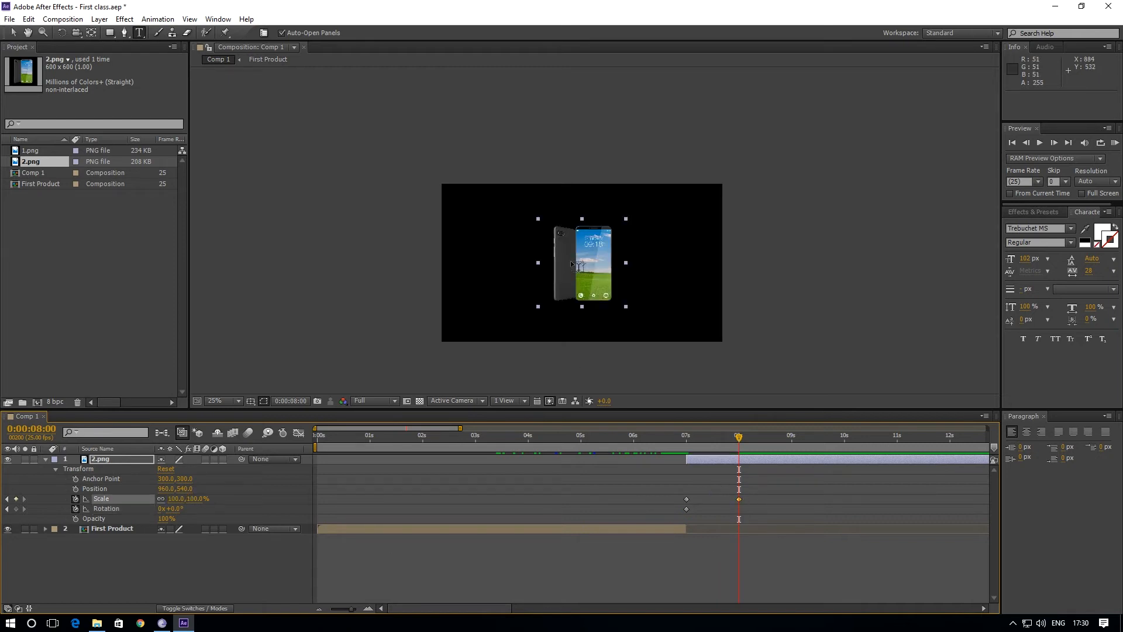
left_click(161, 509)
key("Return")
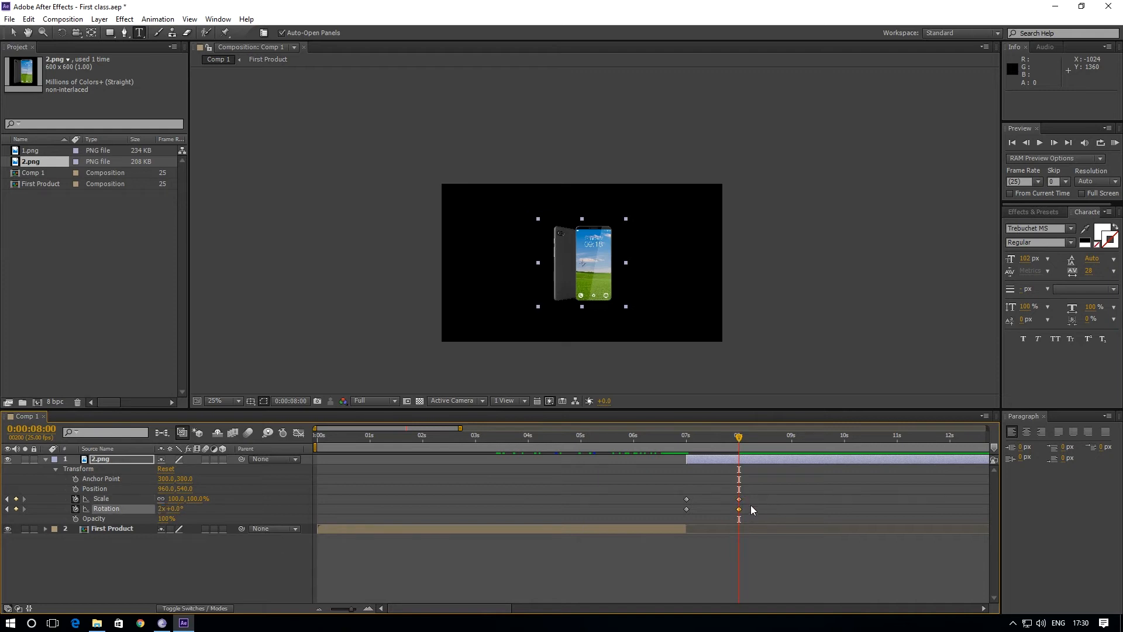
Preview the 2.png layer's spin-in from shortly before 0:00:07:00 to past 0:00:08:00.
left_click_drag(739, 436, 639, 454)
key("space")
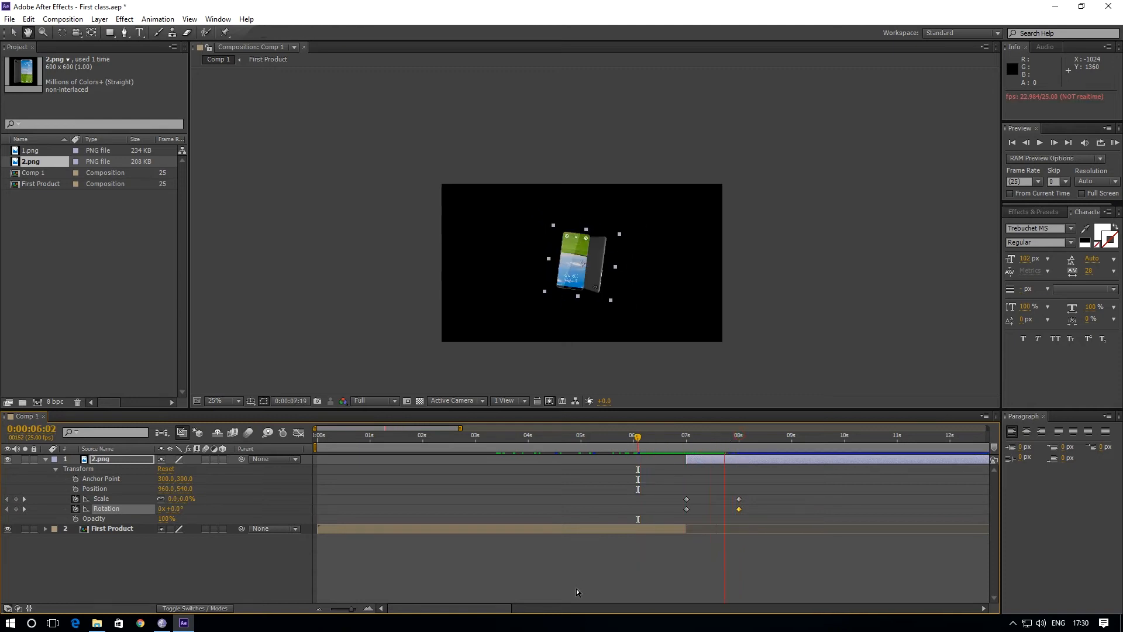
left_click(763, 445)
left_click_drag(763, 445, 644, 469)
key("space")
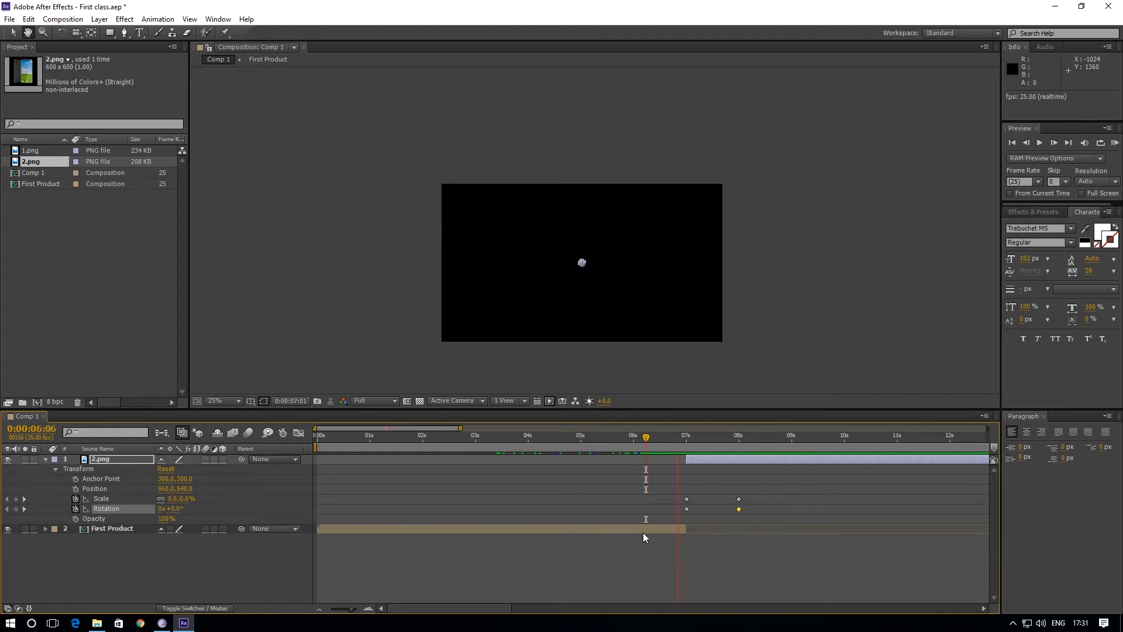
key("space")
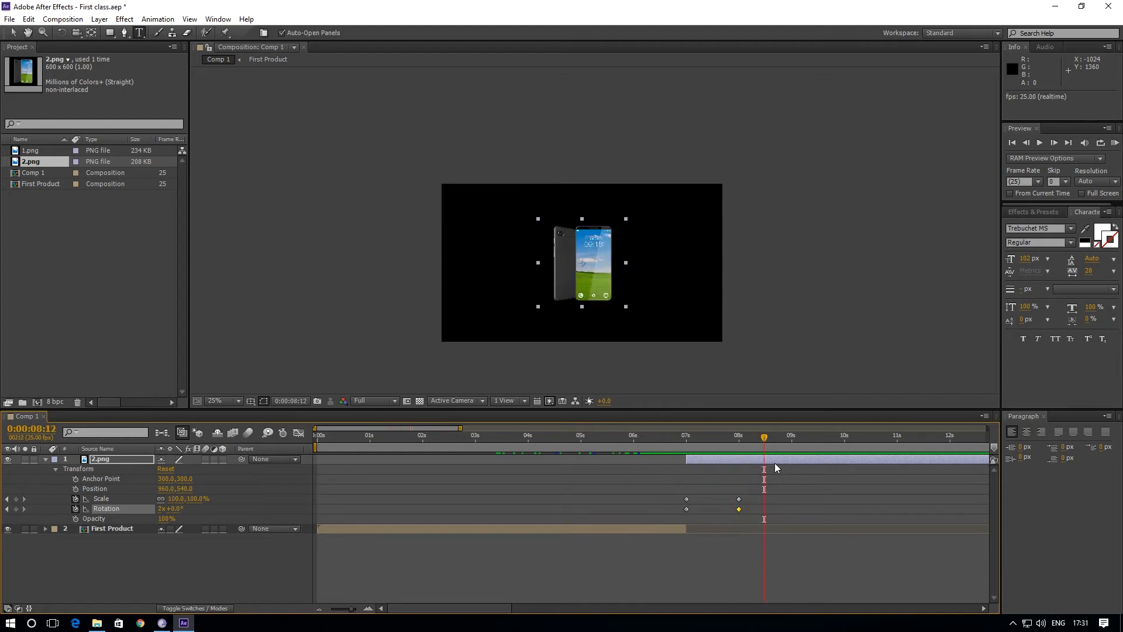
Apply Easy Ease to all the 2.png layer's Scale and Rotation keyframes and play back the spin-in.
left_click_drag(748, 490, 650, 522)
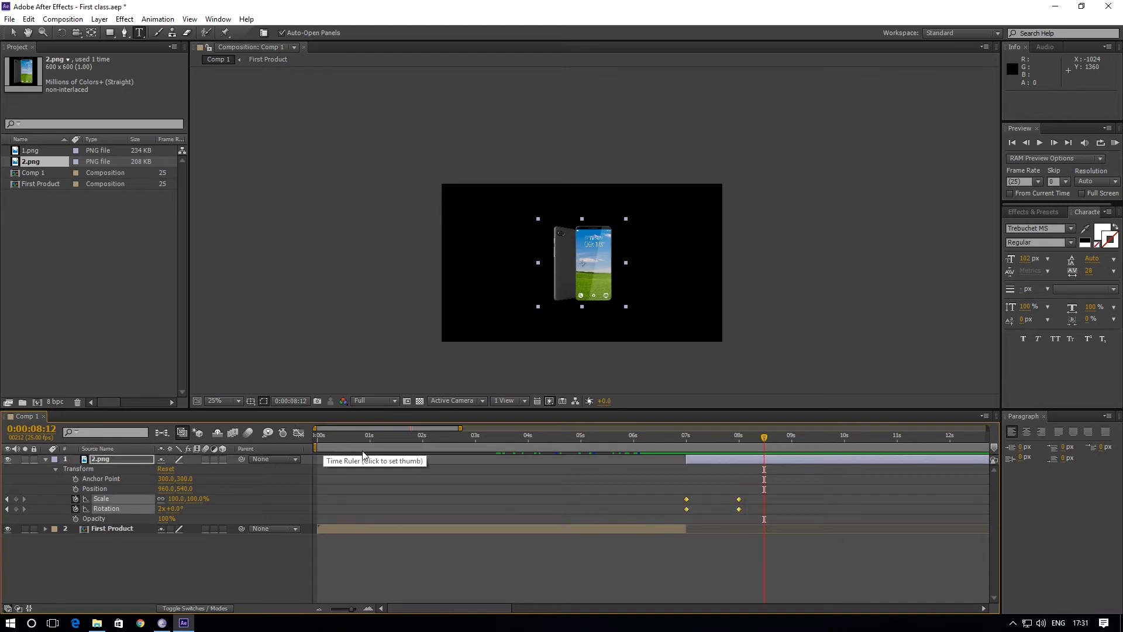
key("F9")
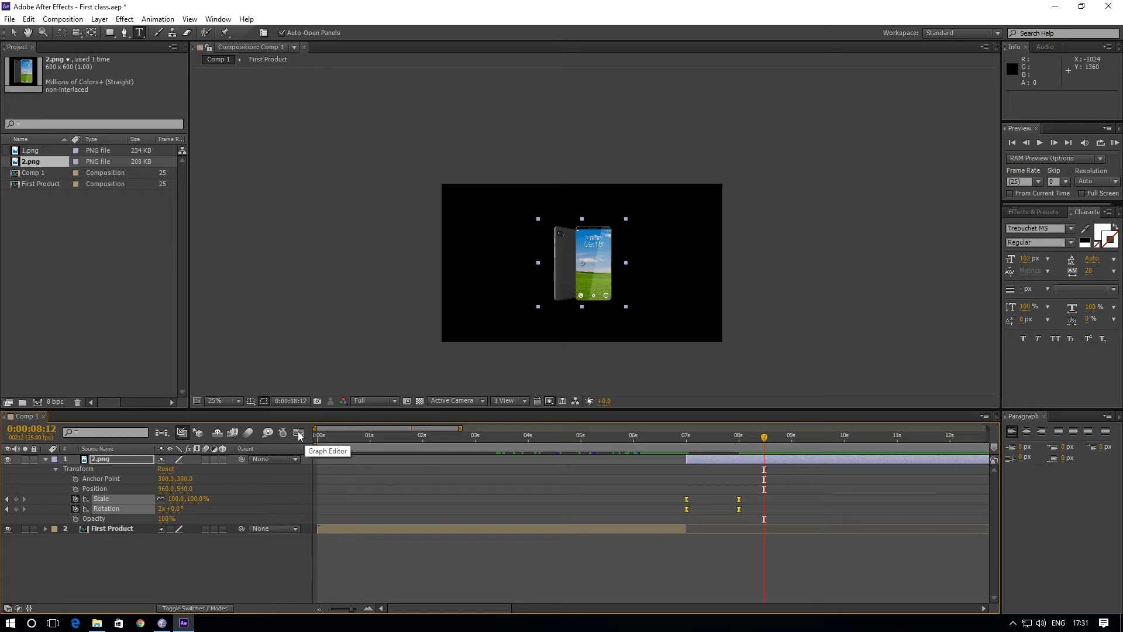
left_click(678, 438)
key("space")
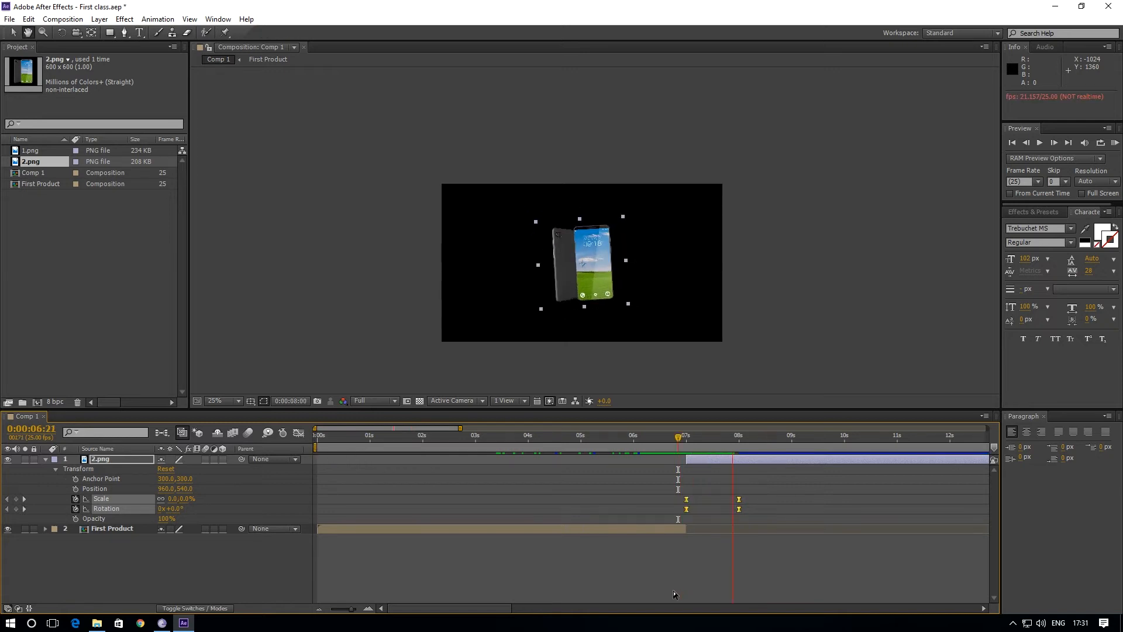
left_click(684, 437)
key("space")
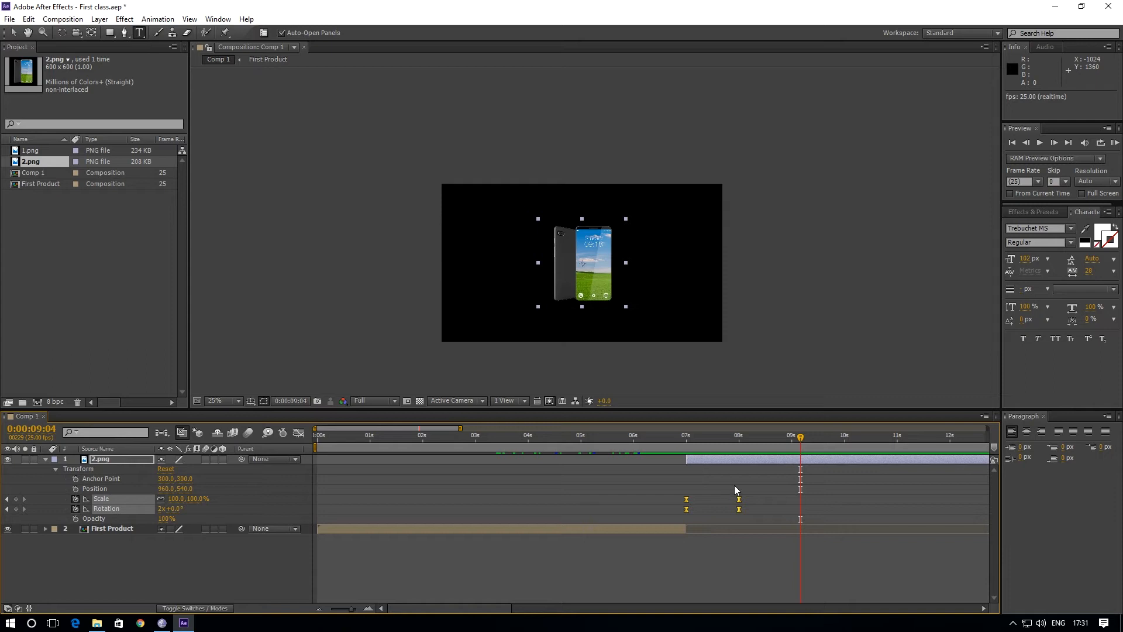
Replay the eased spin-in of the 2.png layer from just before 0:00:07:00 to check its motion.
left_click_drag(801, 436, 682, 465)
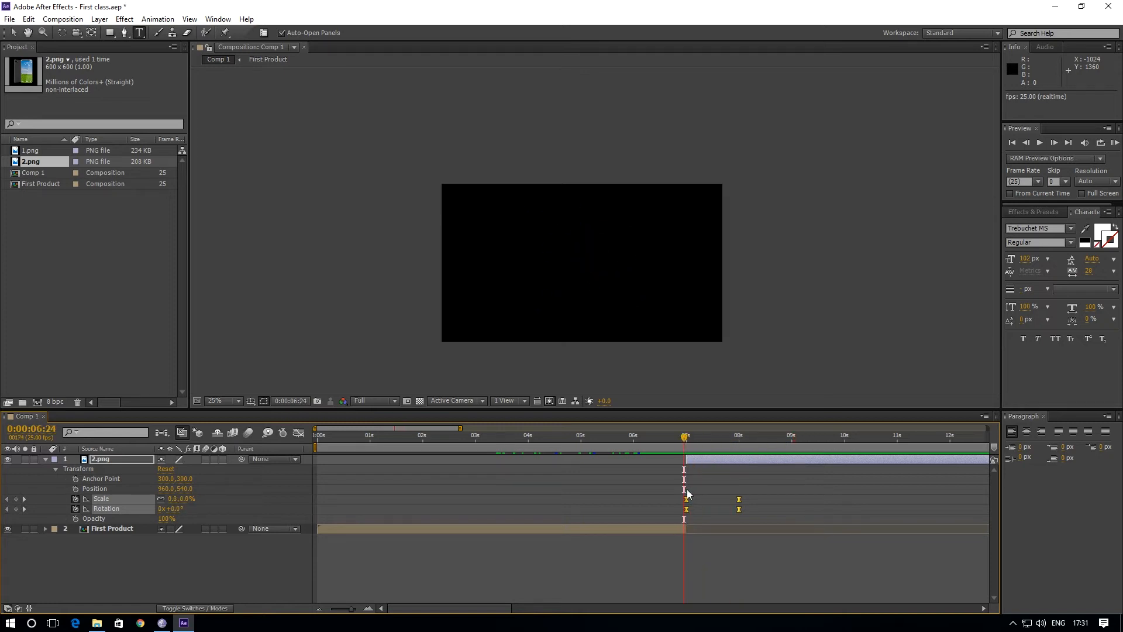
key("space")
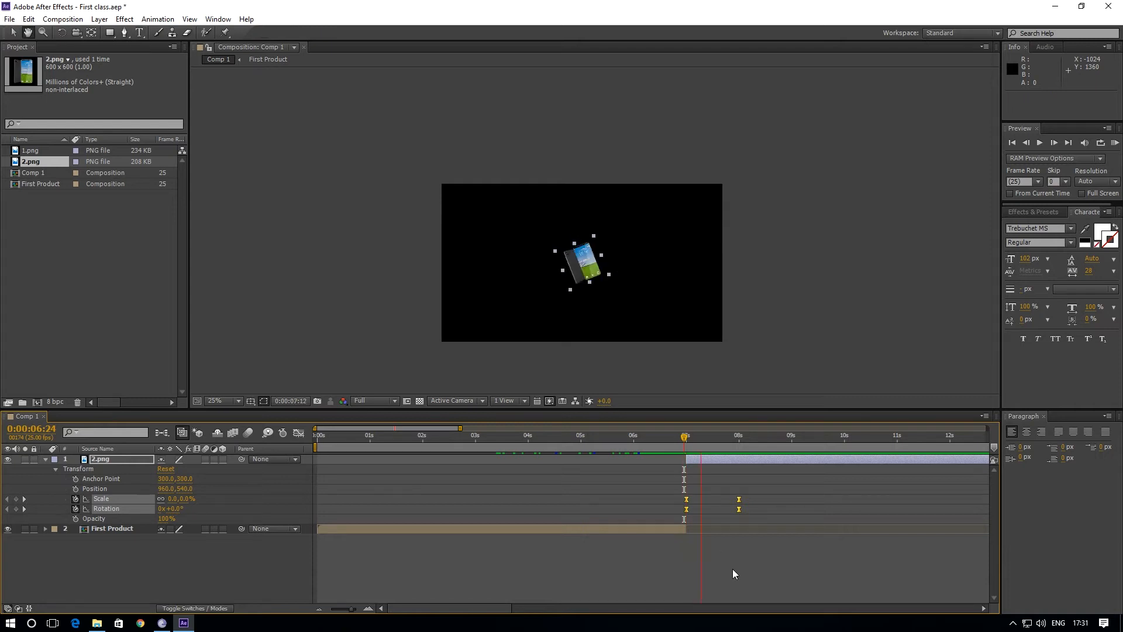
key("space")
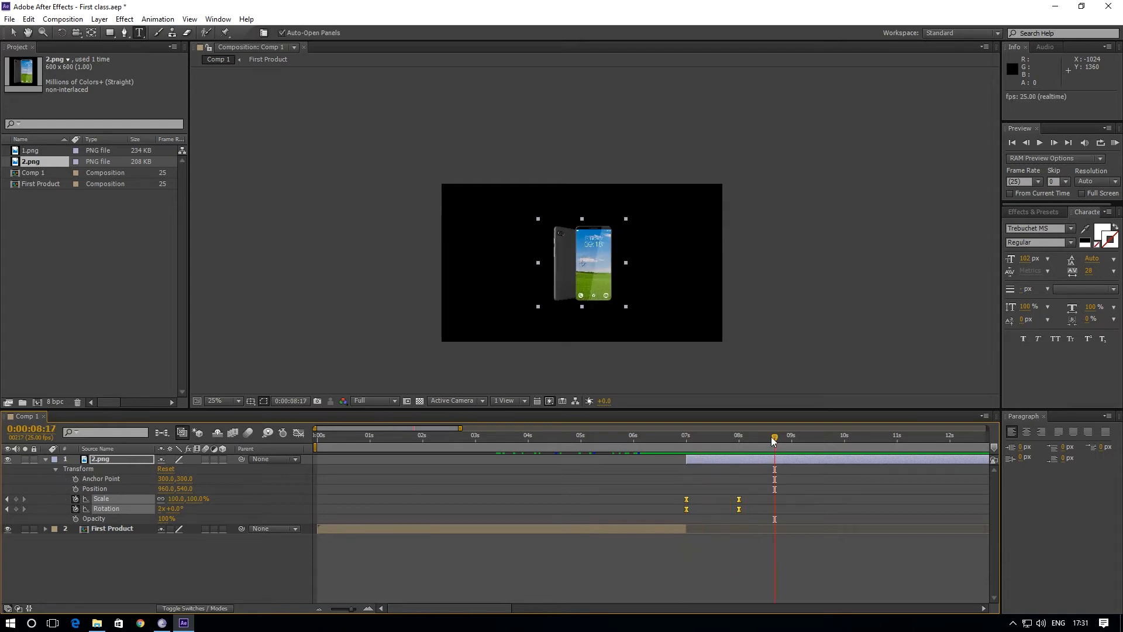
left_click_drag(774, 440, 680, 468)
key("space")
key("space")
Copy the 2.png layer's Scale and Rotation keyframes at 0:00:08:00 and paste them at 0:00:11:00.
left_click_drag(774, 438, 901, 469)
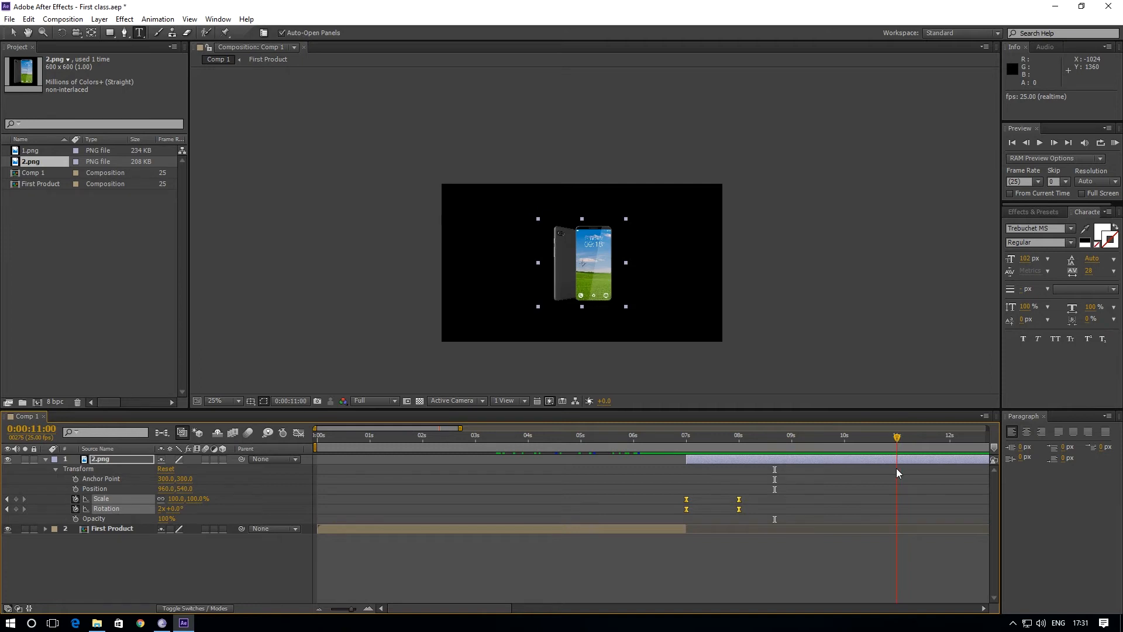
left_click_drag(730, 486, 741, 507)
key("ctrl+c")
key("ctrl+v")
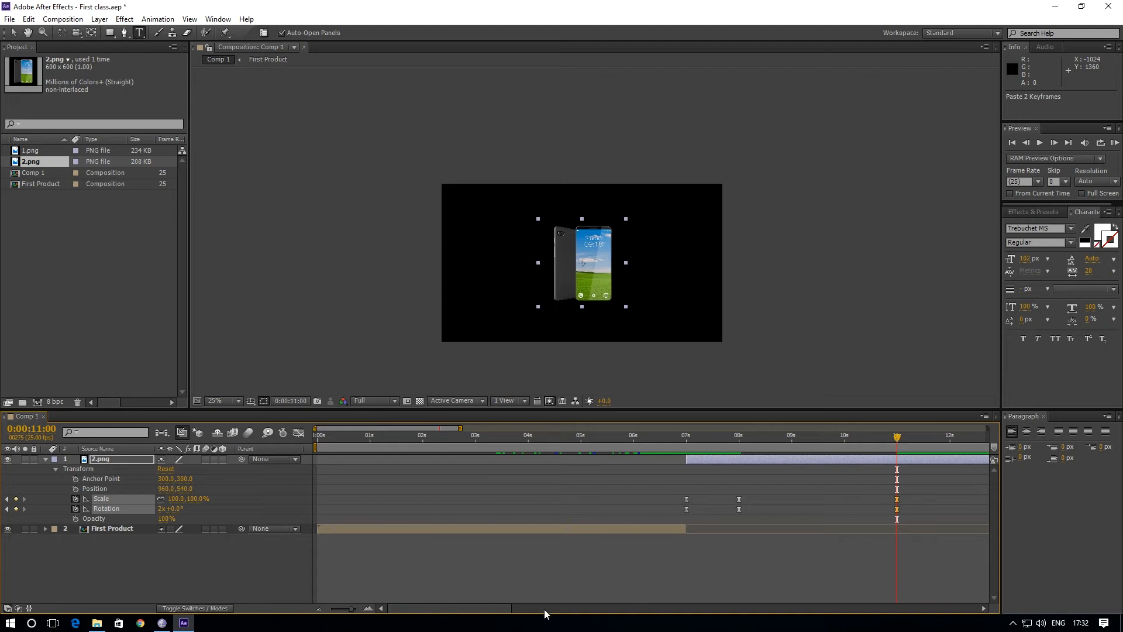
Copy the 2.png layer's Scale and Rotation keyframes at 0:00:07:00 and paste them at 0:00:12:00.
left_click_drag(499, 609, 544, 606)
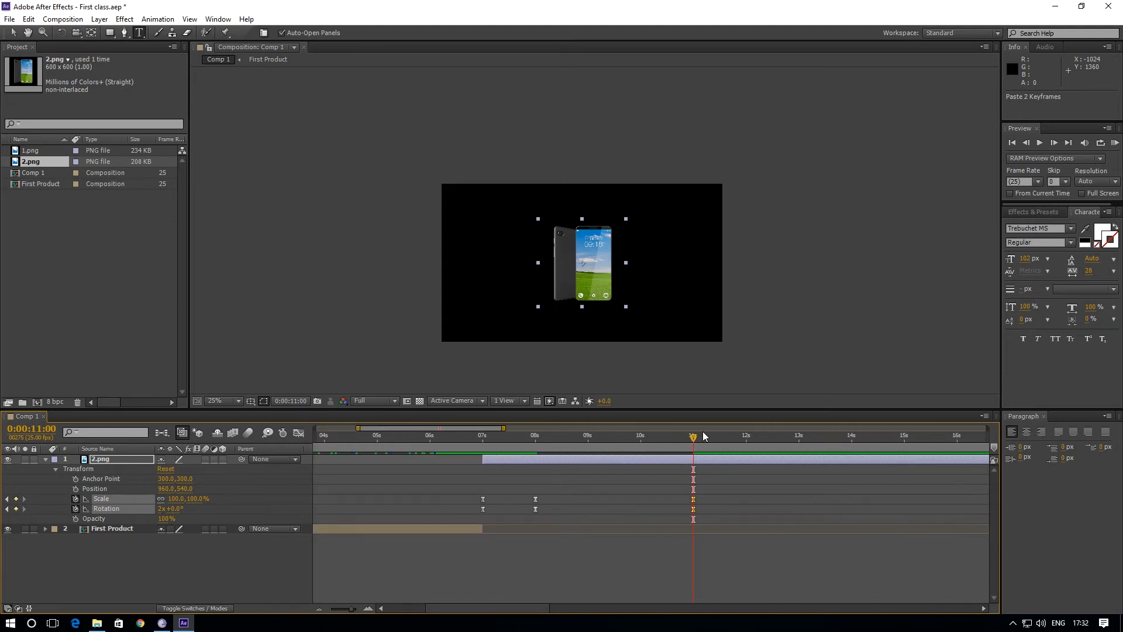
left_click_drag(694, 438, 746, 456)
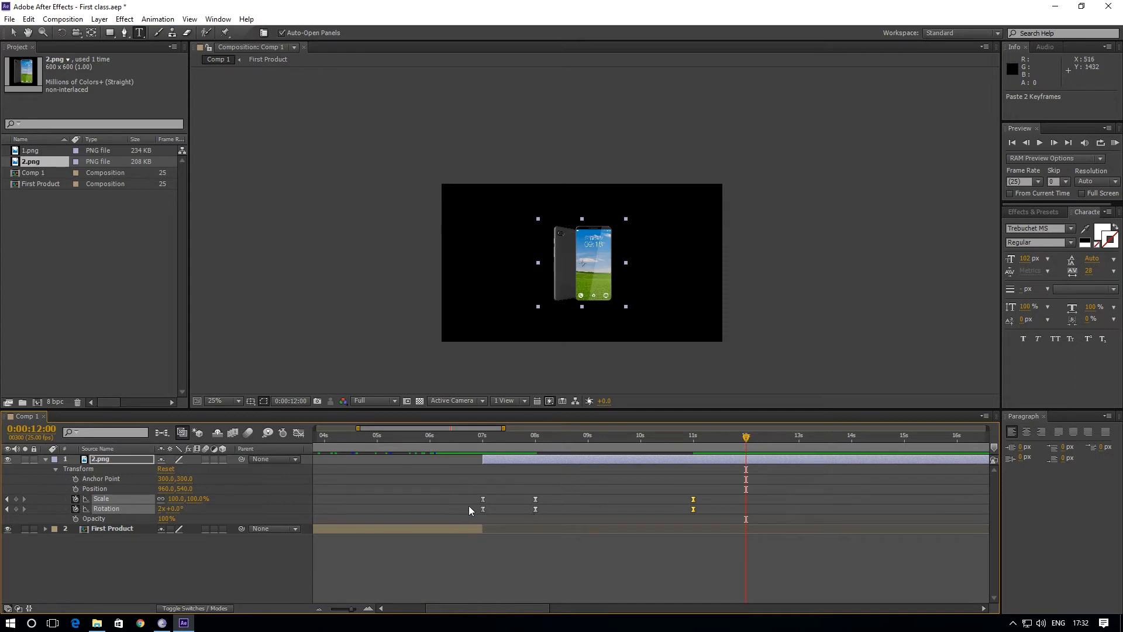
left_click_drag(465, 490, 490, 512)
left_click_drag(466, 485, 494, 517)
key("ctrl+c")
key("ctrl+v")
Preview the 2.png layer's full animation from 0:00:06:14 to past 0:00:12:00.
left_click_drag(744, 444, 455, 483)
key("h")
key("space")
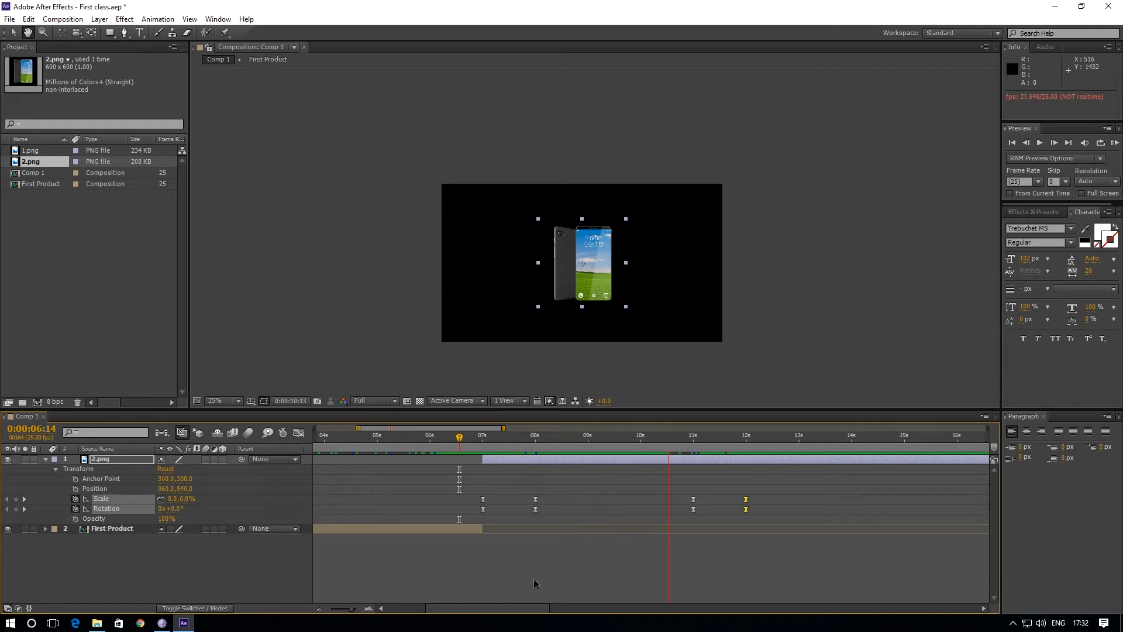
key("ctrl+t")
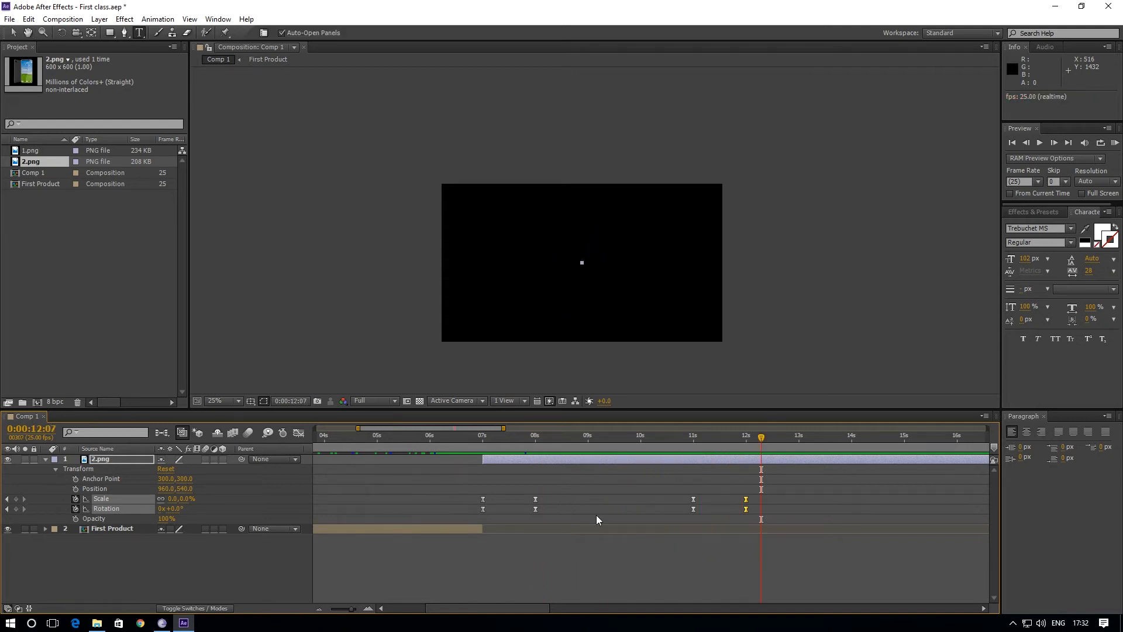
At 0:00:08:00, add the text "Mi" to the composition and place it beside the phone's left side.
left_click_drag(760, 439, 536, 485)
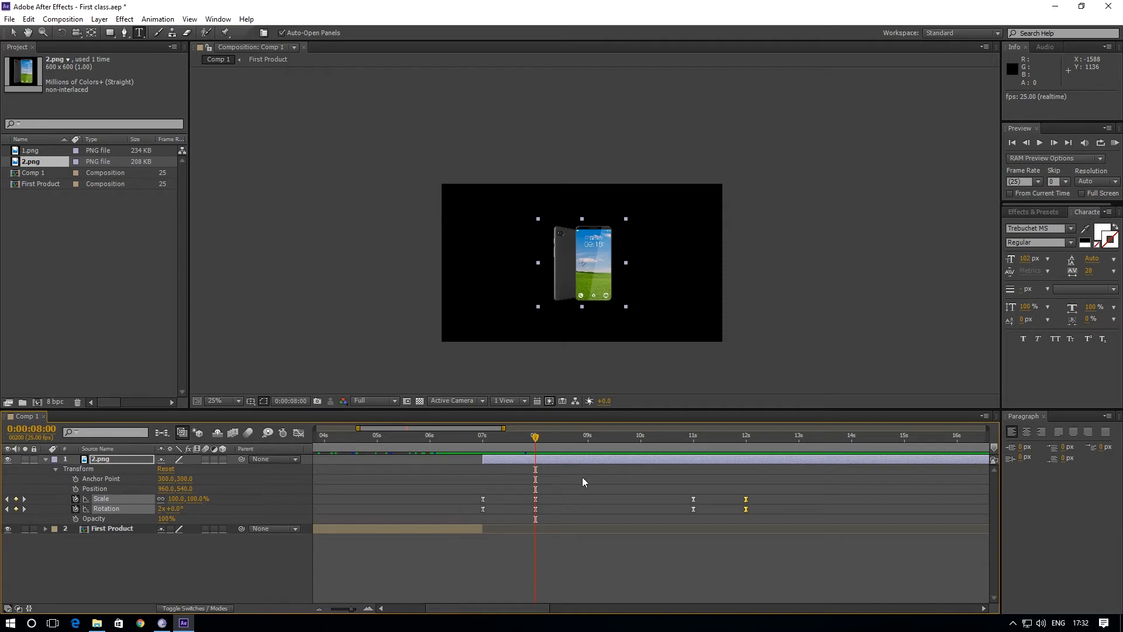
left_click_drag(537, 444, 535, 477)
left_click(465, 253)
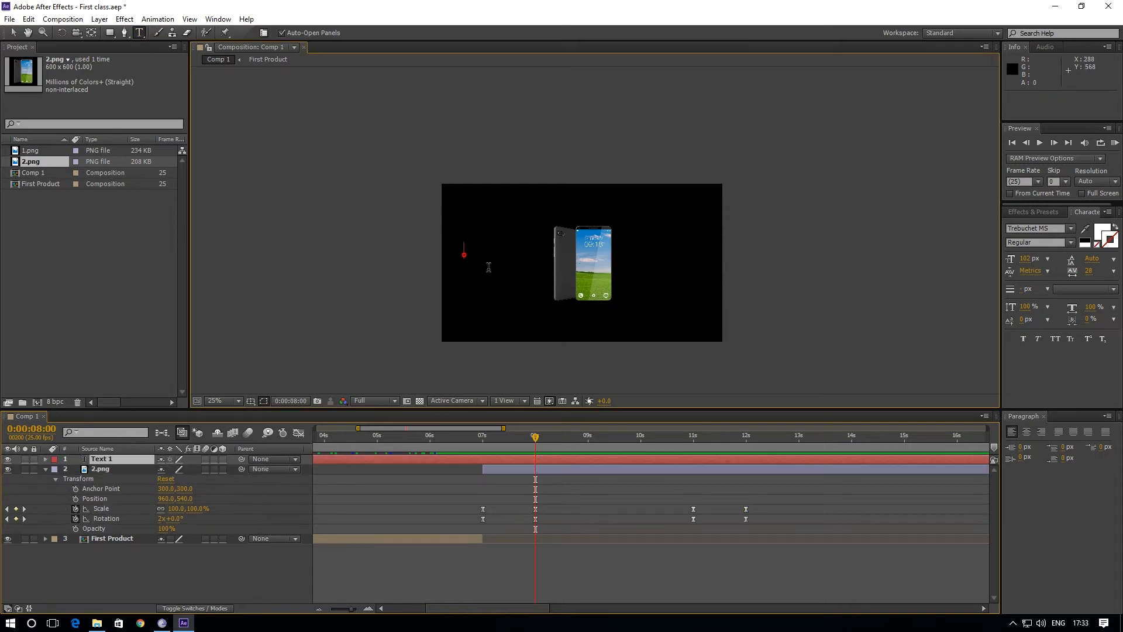
type("Mi")
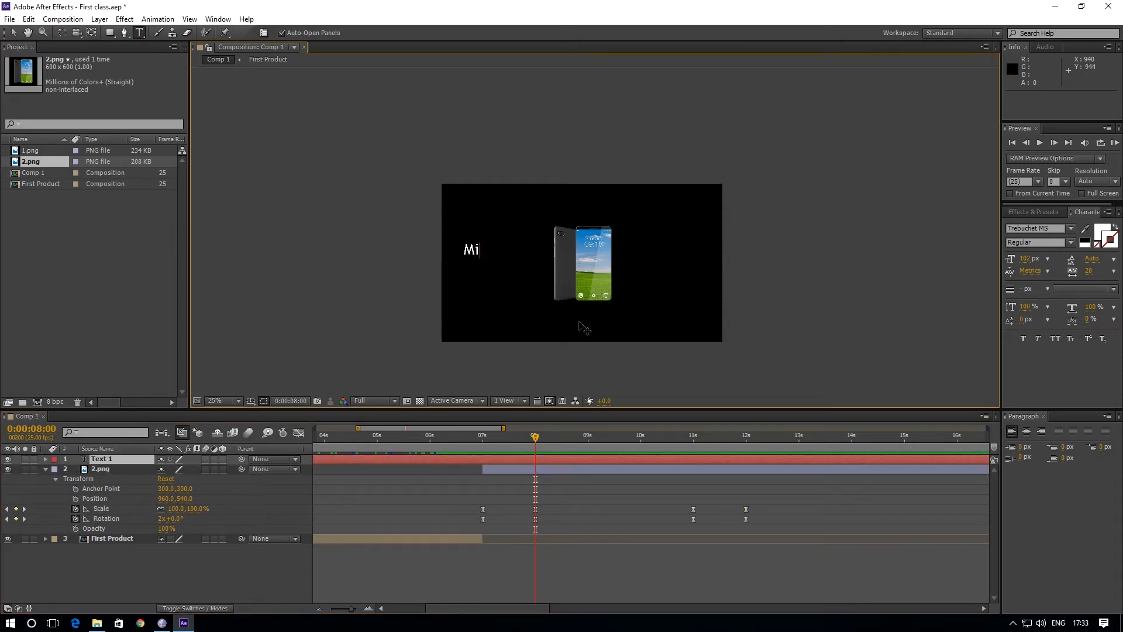
left_click(13, 32)
left_click_drag(473, 253, 496, 265)
Set the Mi text's font size to 210 px and nudge it to position 272, 608.
left_click_drag(1025, 258, 1092, 263)
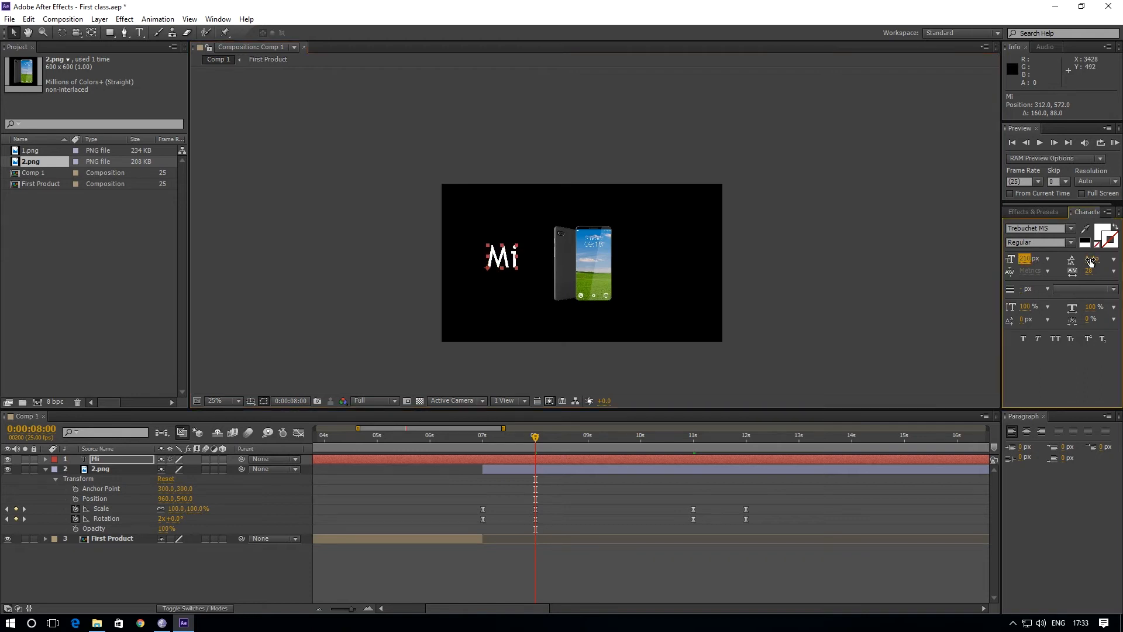
key("Return")
key("shift+Left")
key("shift+Left")
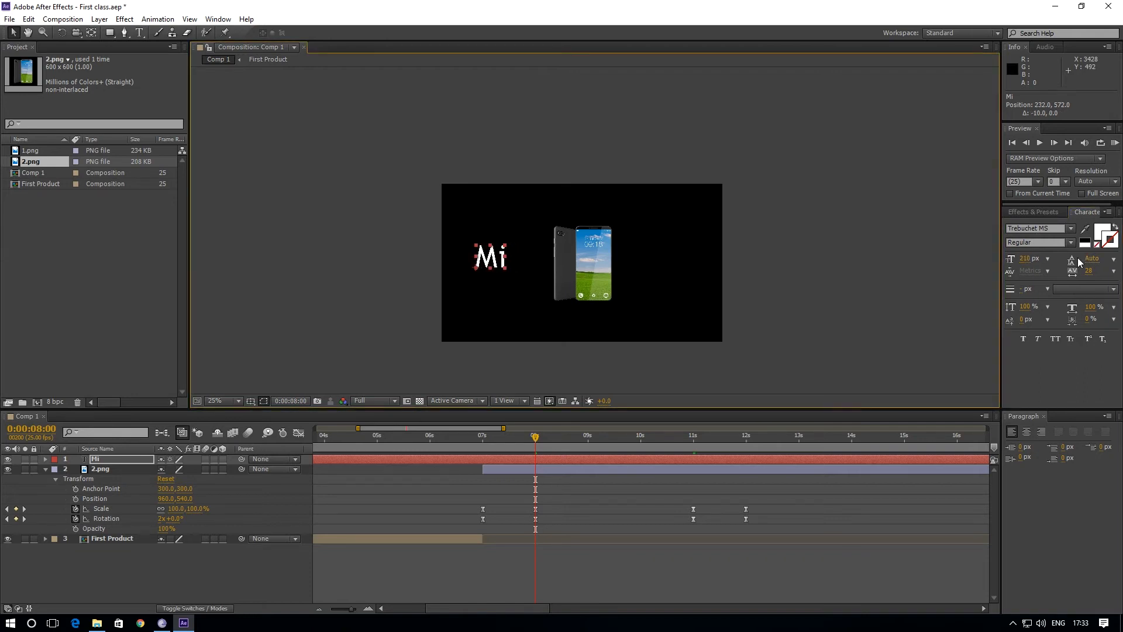
key("shift+Right")
key("shift+Down")
key("Up")
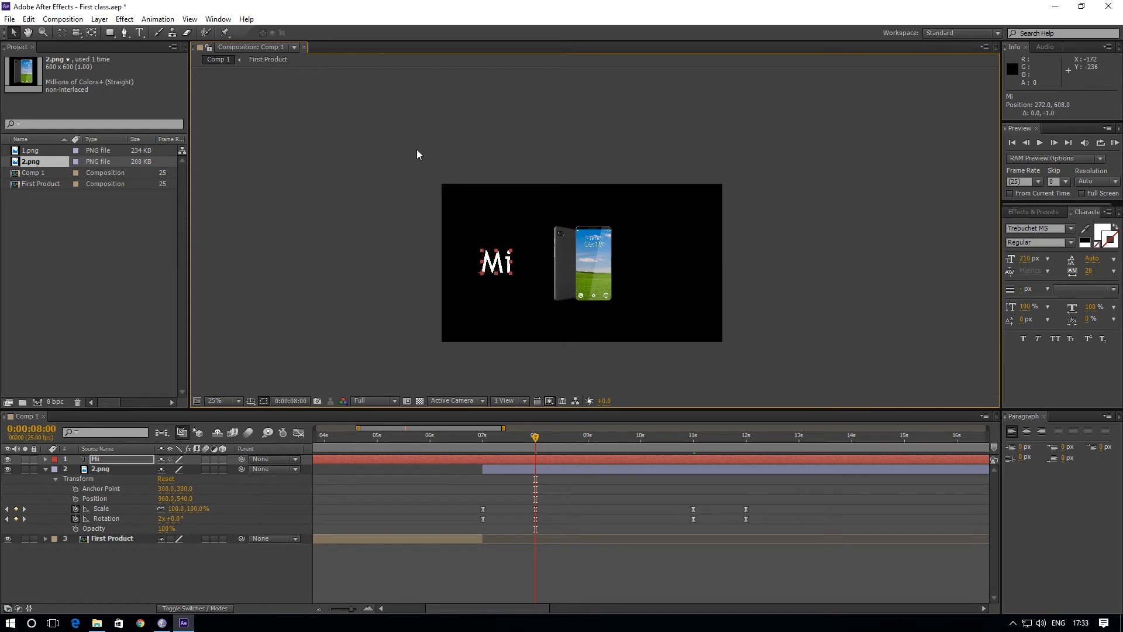
Split the Mi text layer at 0:00:08:00 and delete the earlier segment.
left_click_drag(534, 436, 535, 489)
left_click(490, 459)
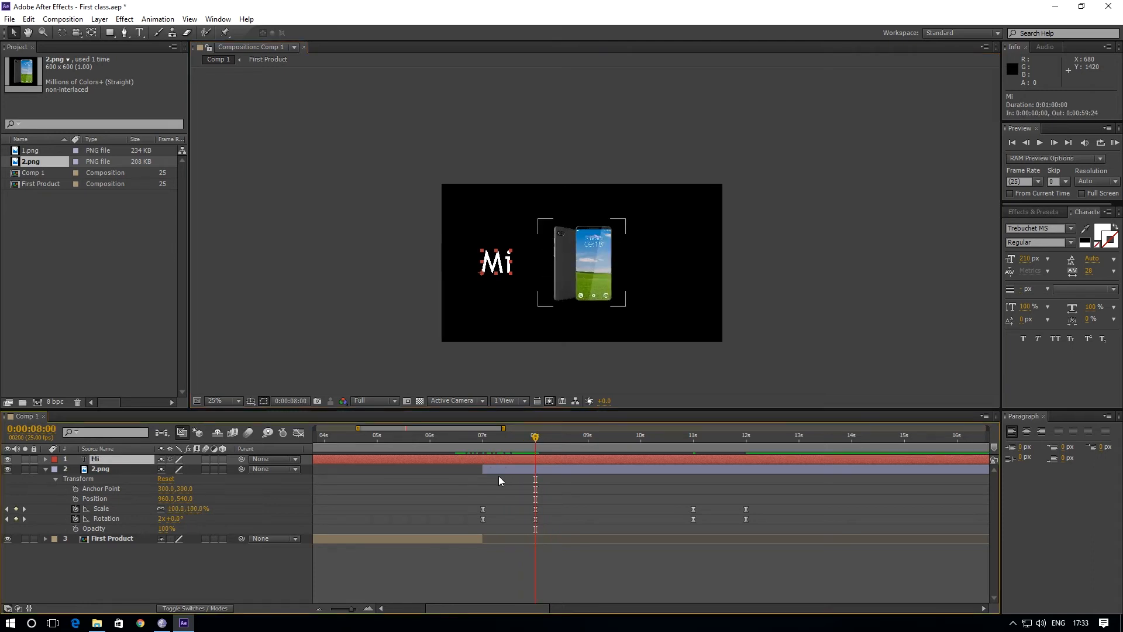
key("ctrl+shift+d")
left_click(465, 469)
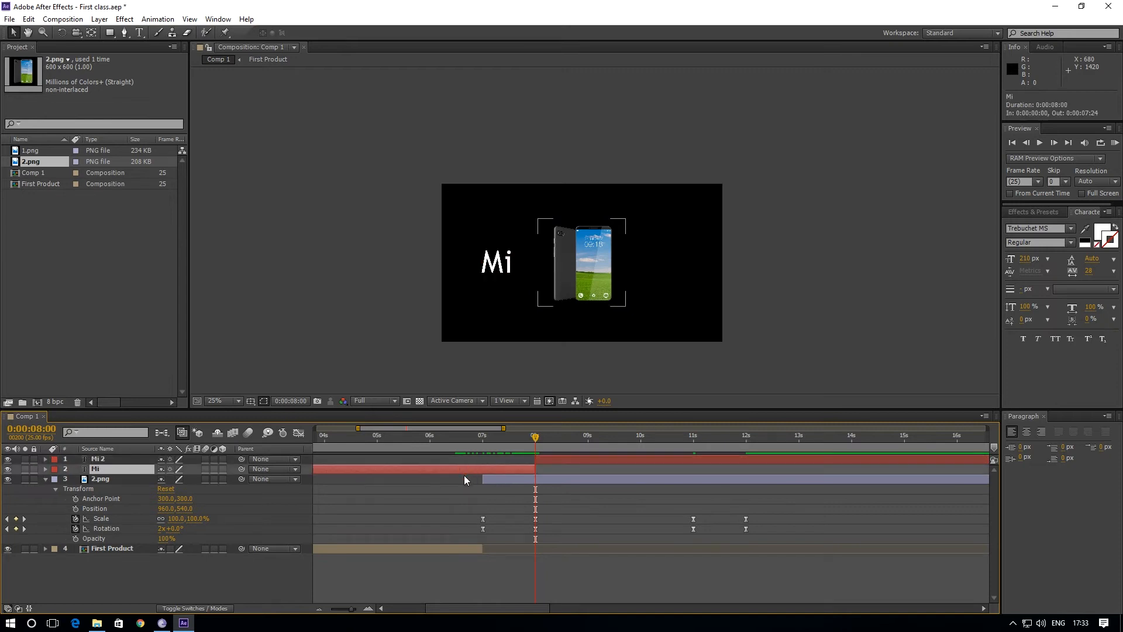
key("Delete")
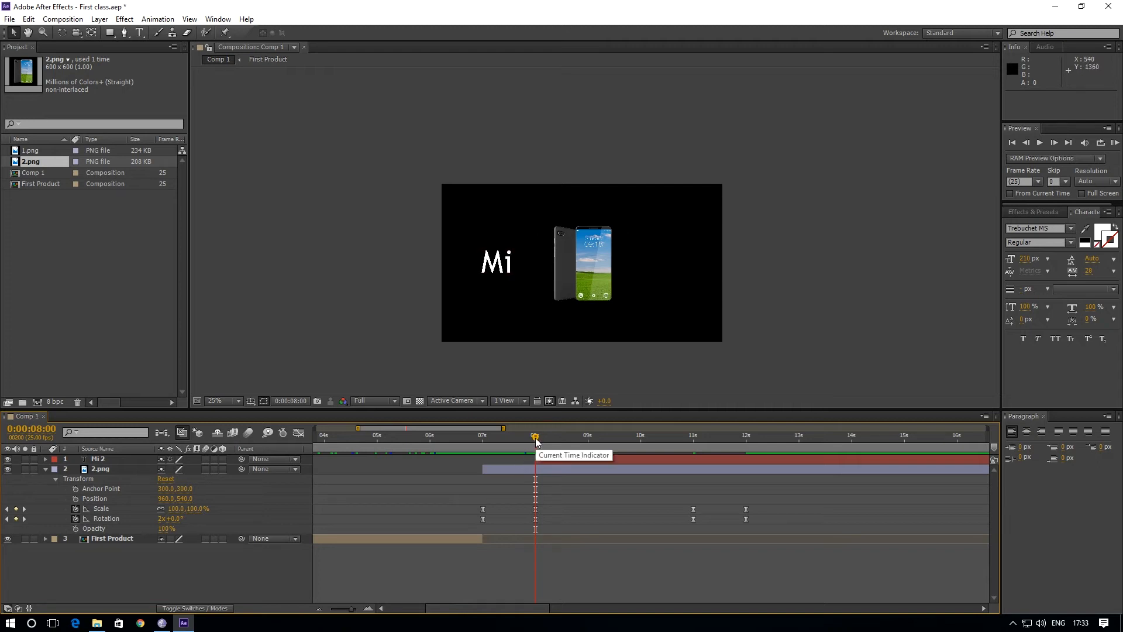
Collapse the 2.png layer's properties and reveal the Transform properties of the Mi text layer.
left_click(540, 462)
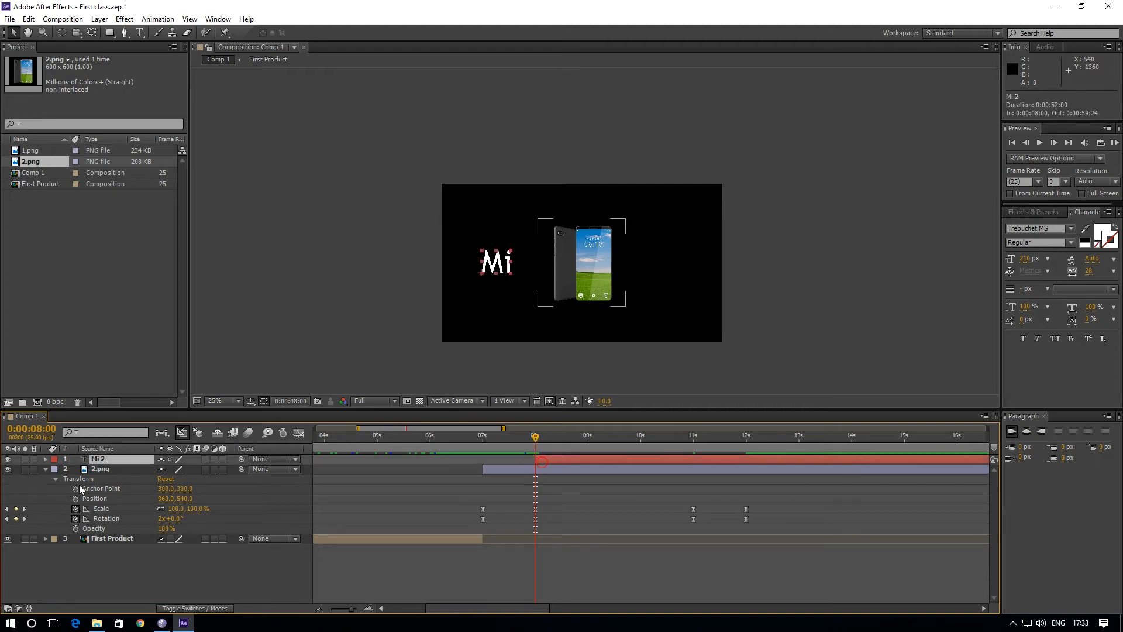
left_click(45, 468)
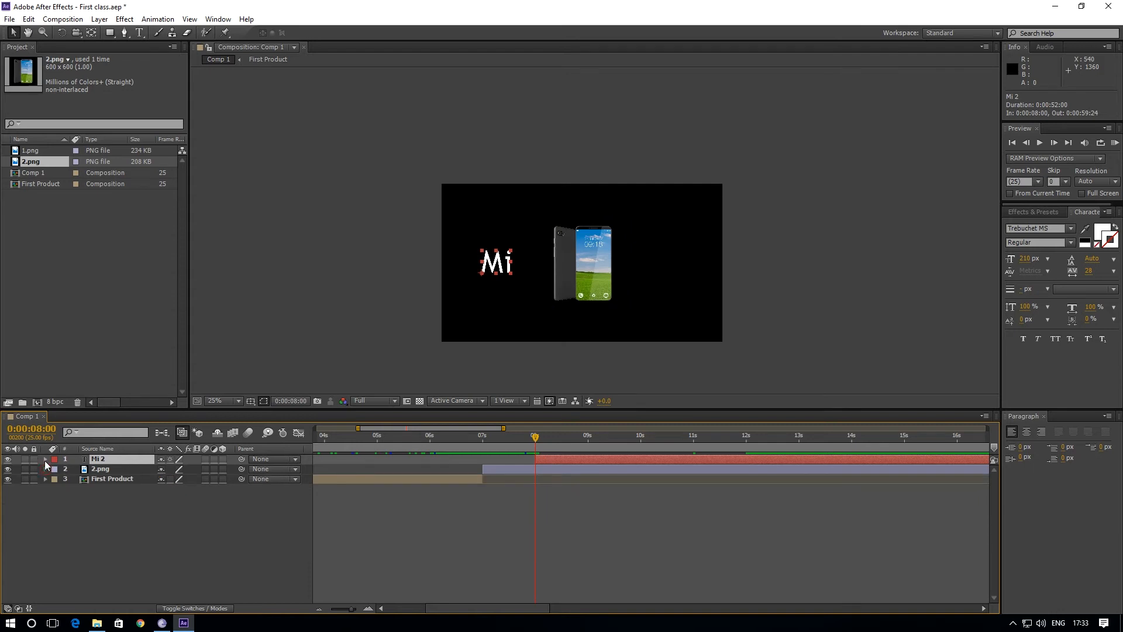
left_click(45, 460)
left_click(56, 479)
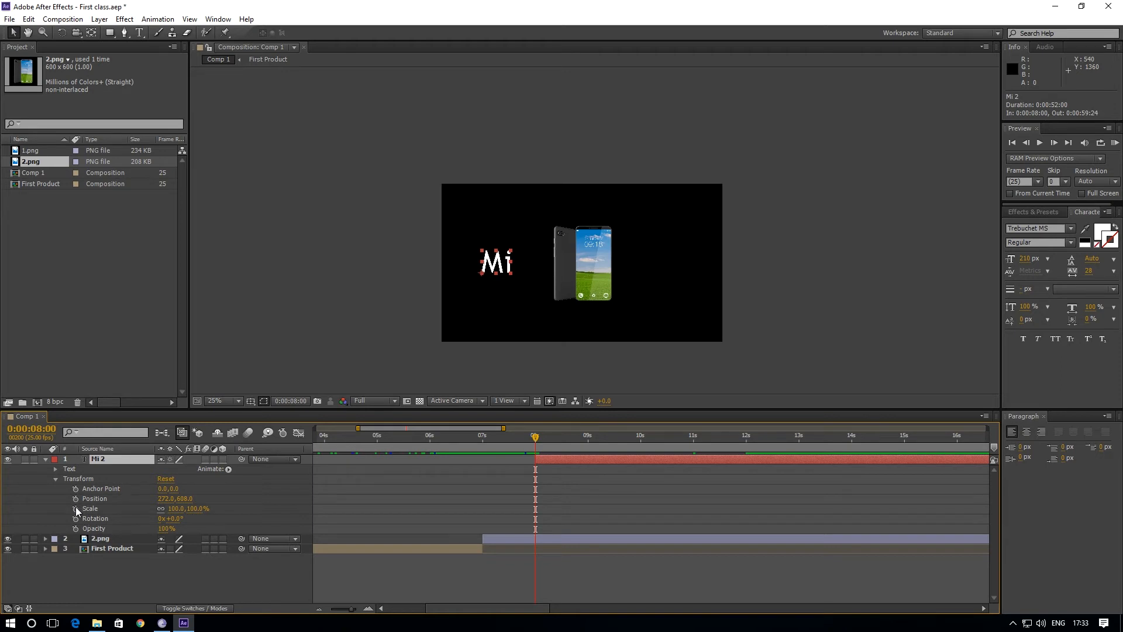
left_click(174, 508)
type("0")
key("Return")
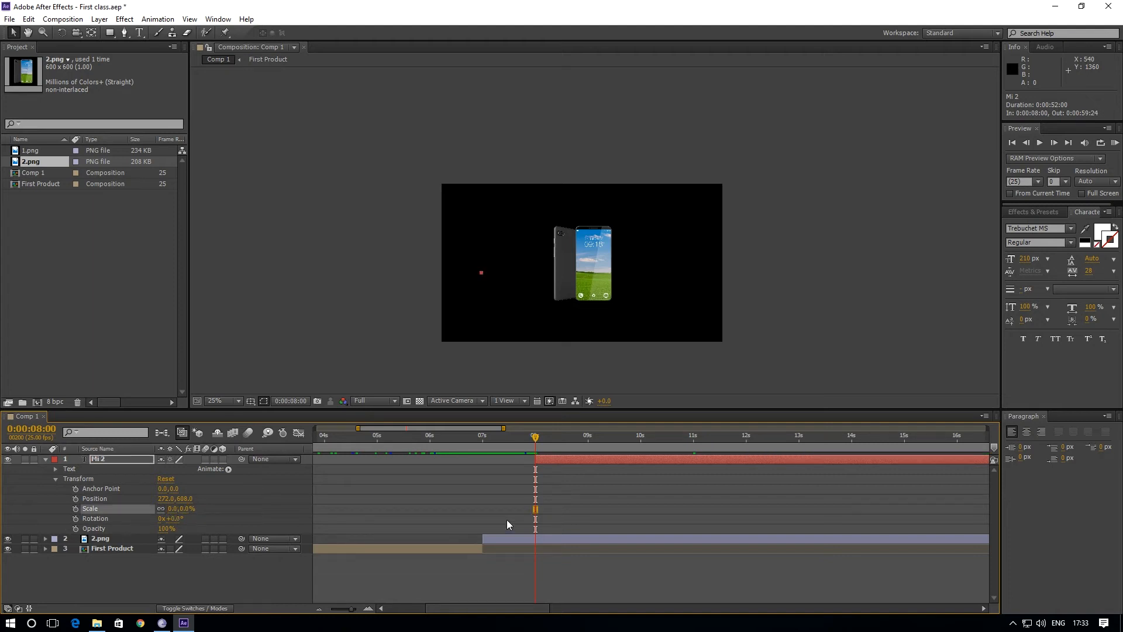
key("ctrl+z")
Use the Pan Behind tool to move the Mi text layer's anchor point to the centre of the text.
scroll(516, 304, "up", 1)
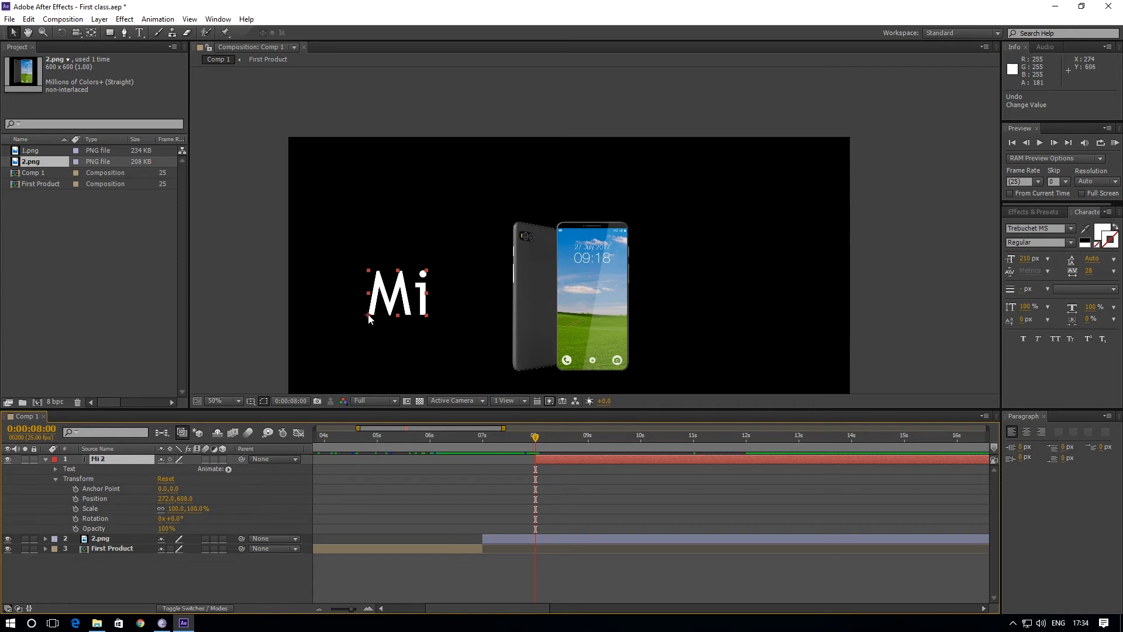
left_click_drag(369, 316, 382, 314)
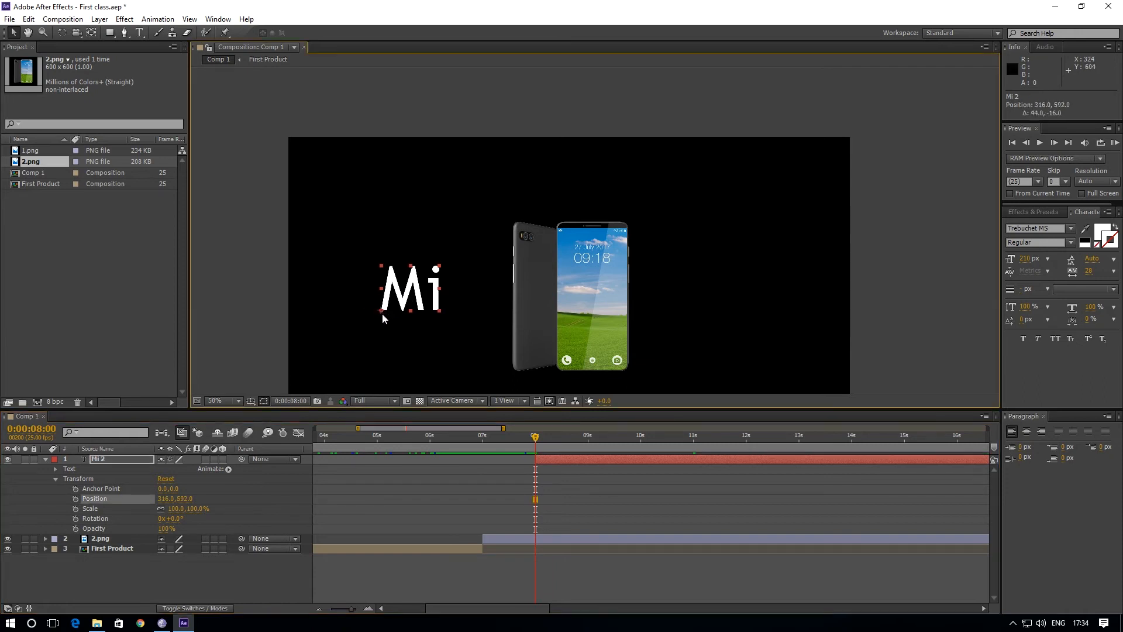
key("ctrl+z")
left_click(92, 32)
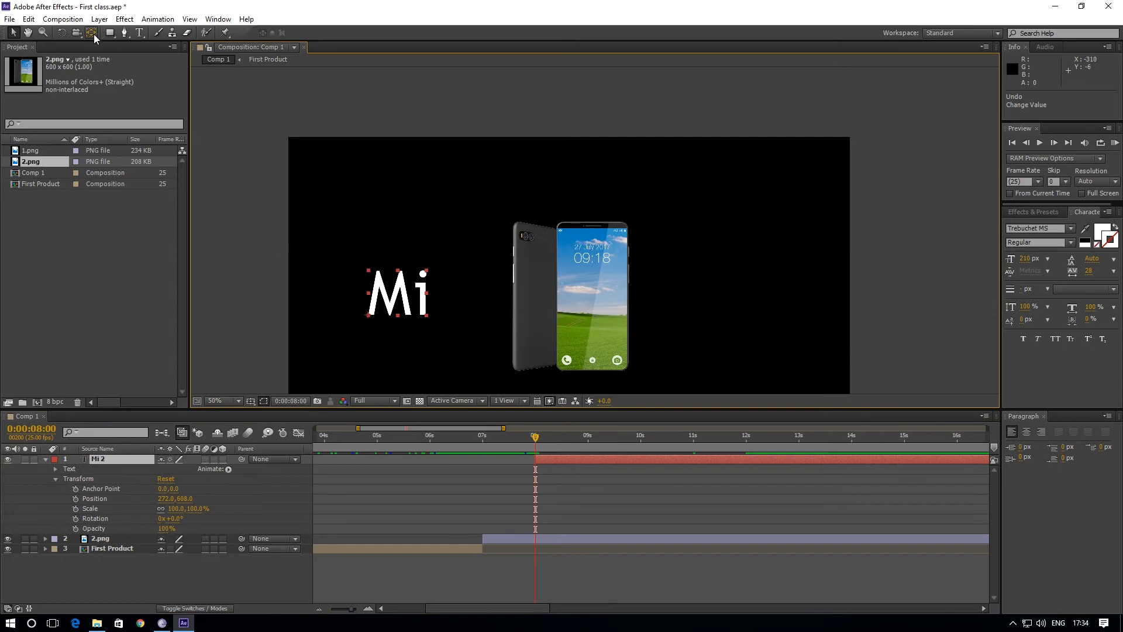
left_click_drag(370, 318, 397, 296)
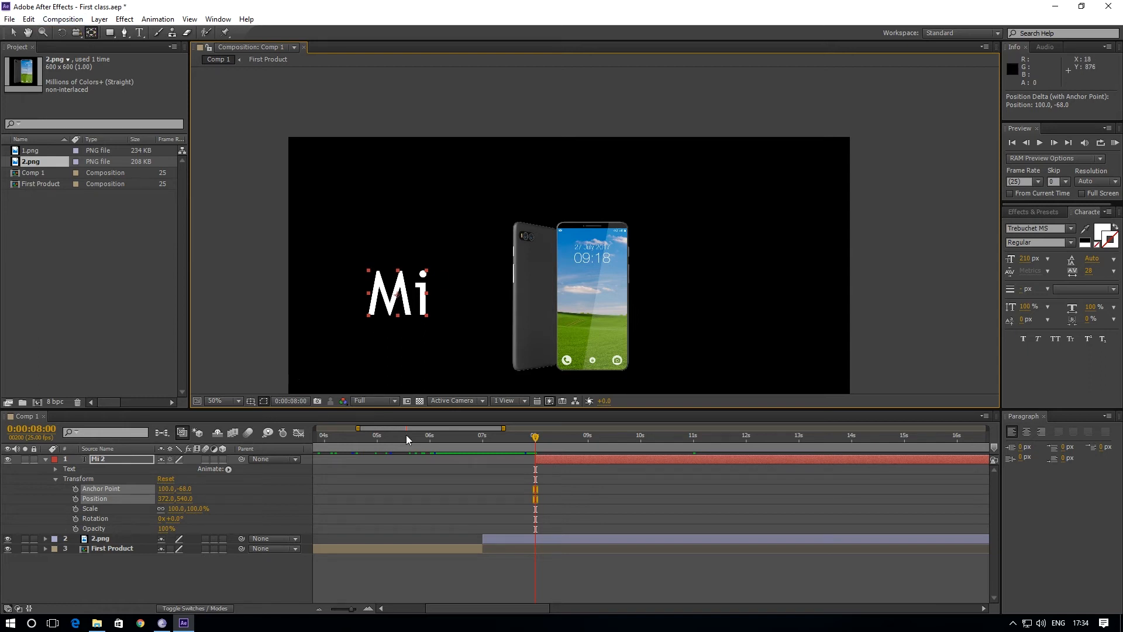
Set the Mi text layer's Scale to 0% and start its Scale keyframes at 0:00:08:00.
left_click(77, 509)
left_click_drag(176, 508, 124, 509)
left_click(173, 508)
type("0")
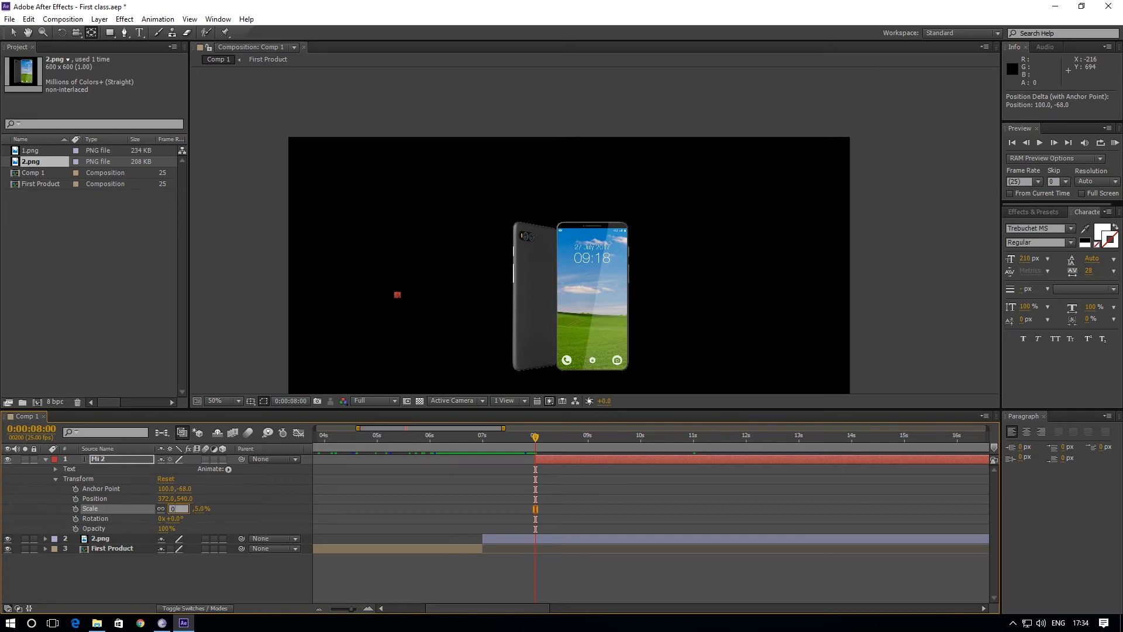
key("Return")
left_click(74, 509)
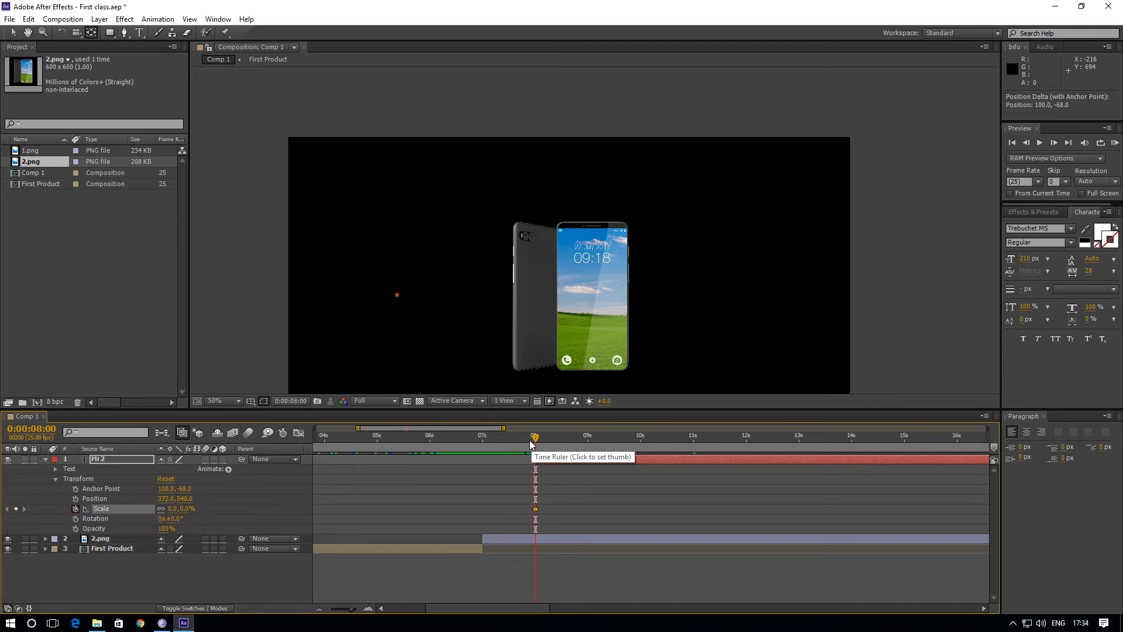
Set the Mi text layer's Scale to 110% at 0:00:08:05.
key("equal")
key("minus")
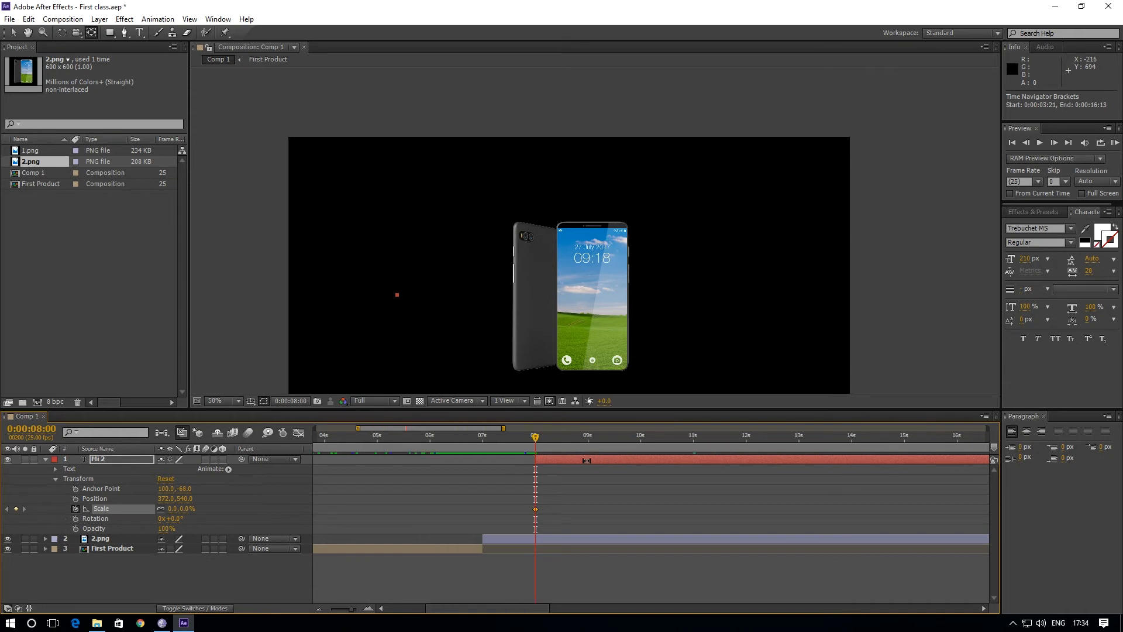
key("minus")
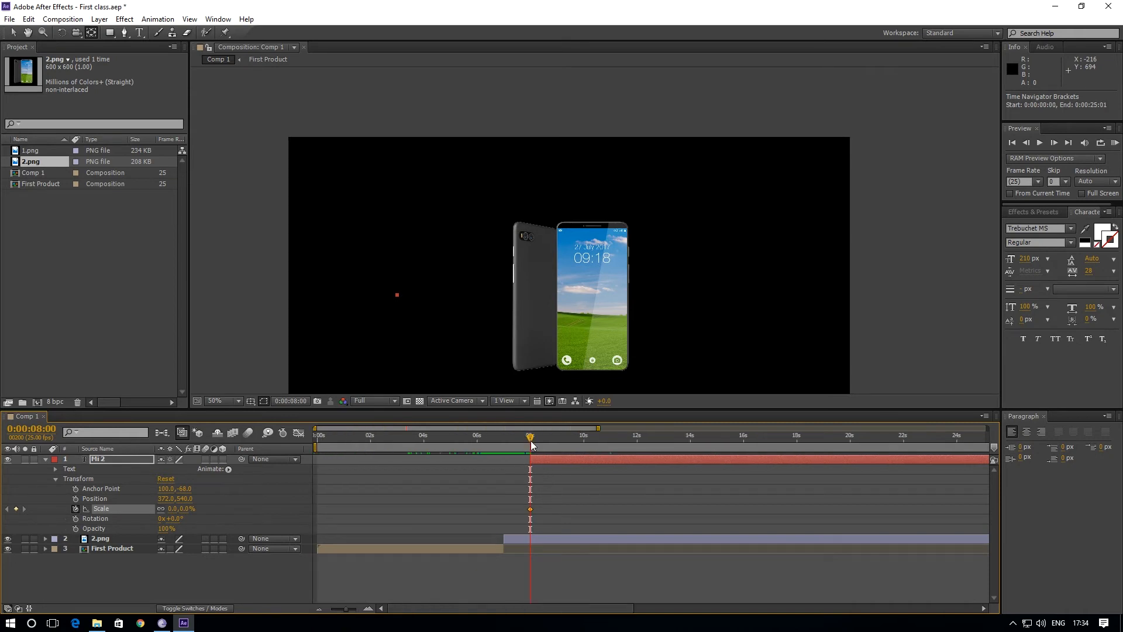
key("equal")
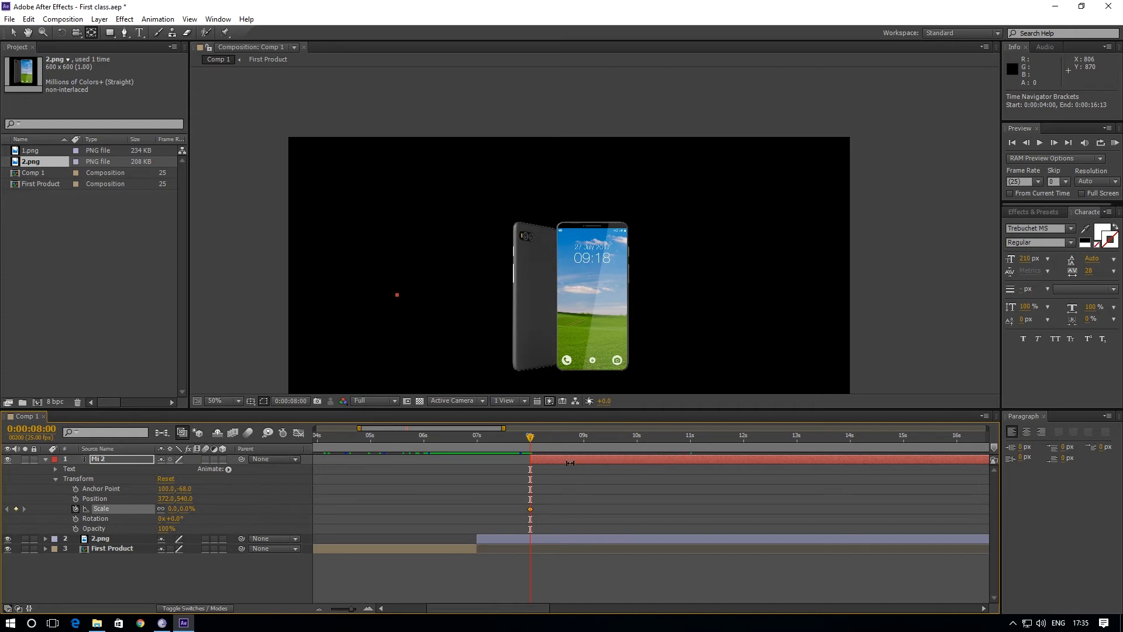
key("equal")
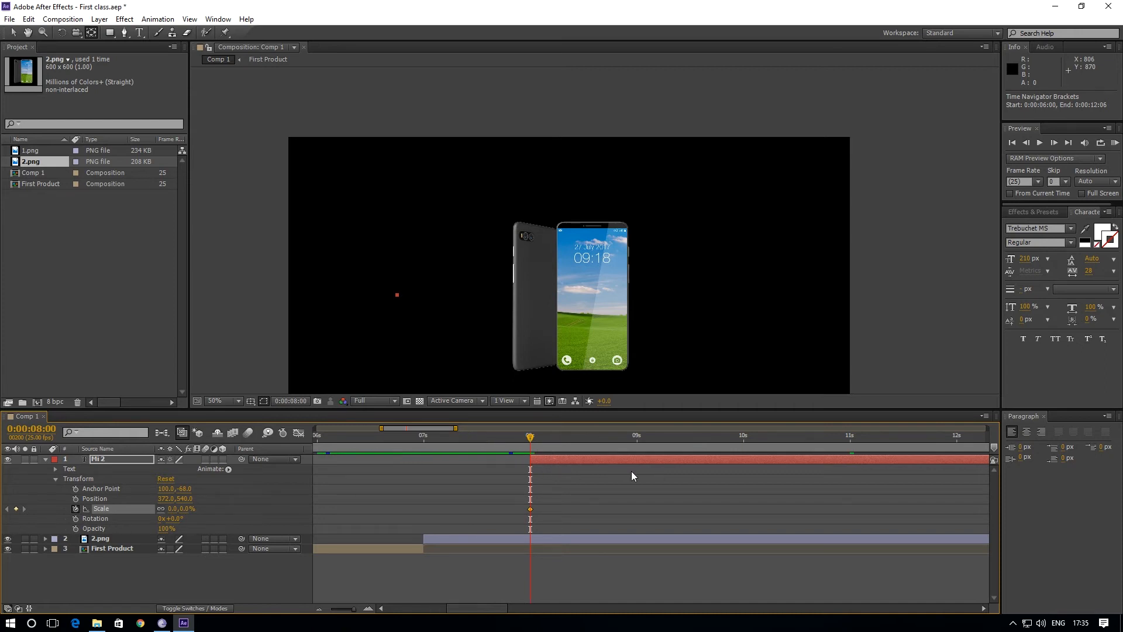
key("equal")
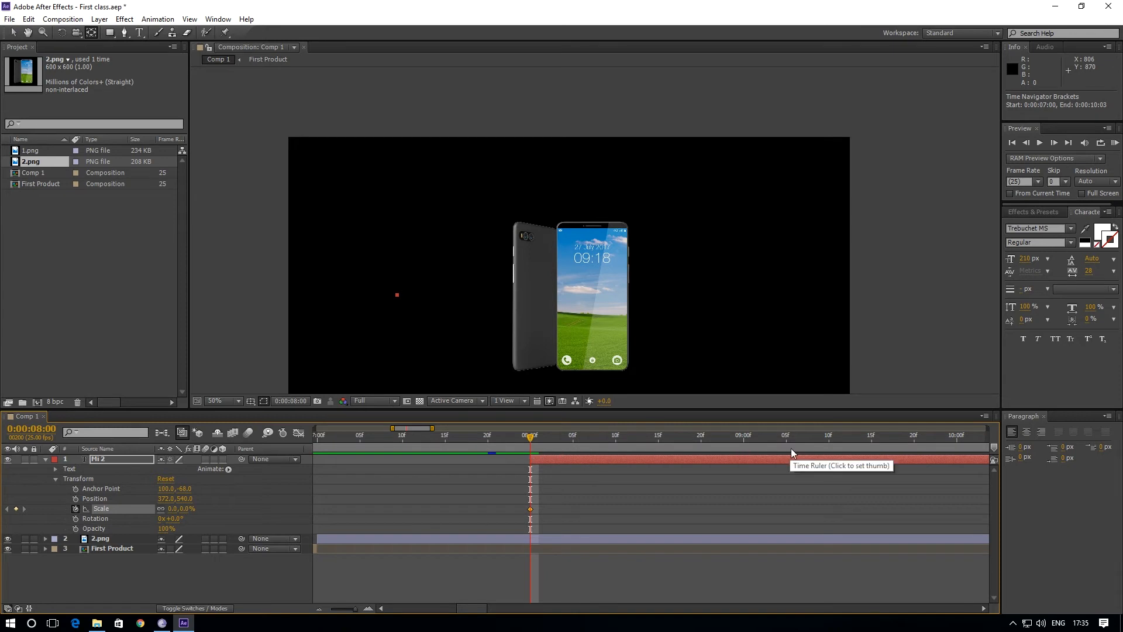
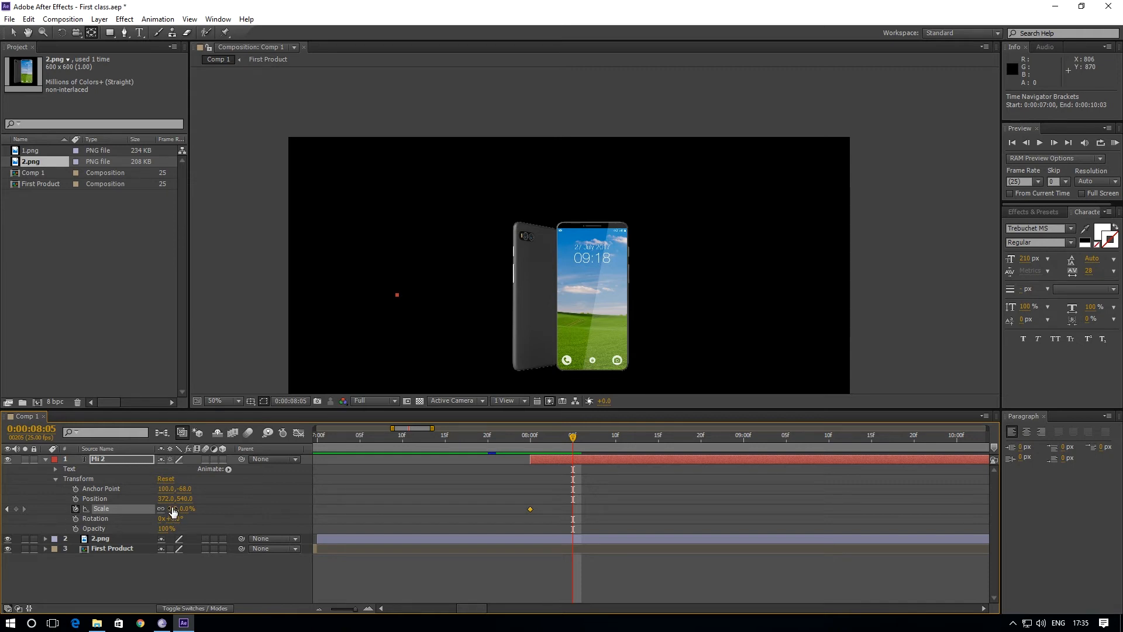
left_click(172, 513)
type("110")
key("Return")
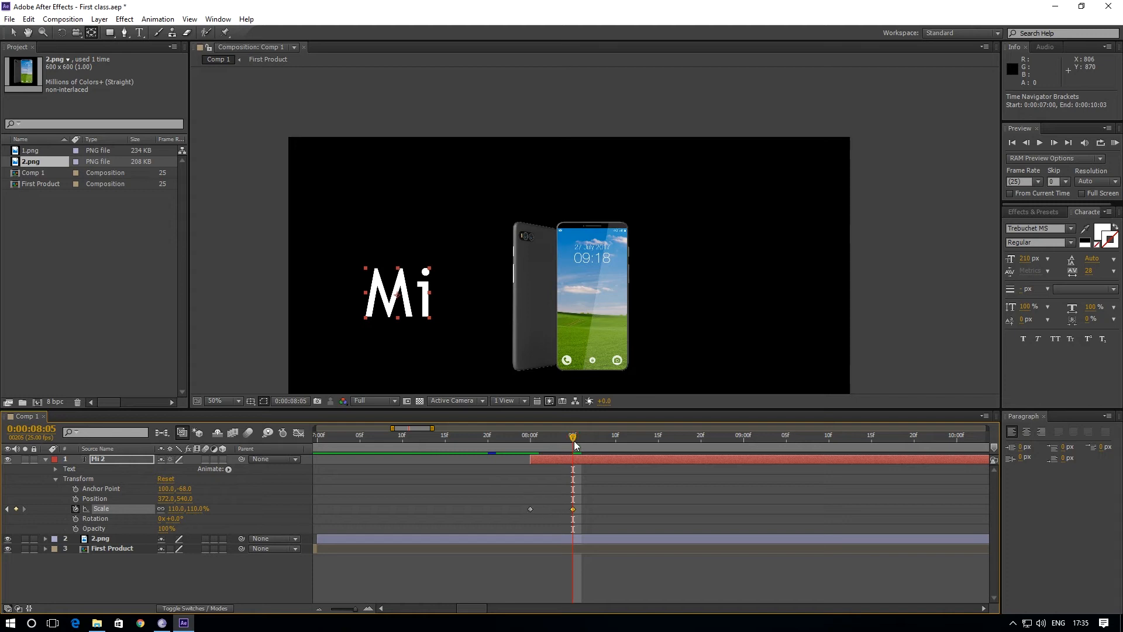
Add a Scale keyframe of 80% to the Mi text layer at 0:00:08:08.
left_click_drag(574, 439, 591, 442)
left_click(173, 508)
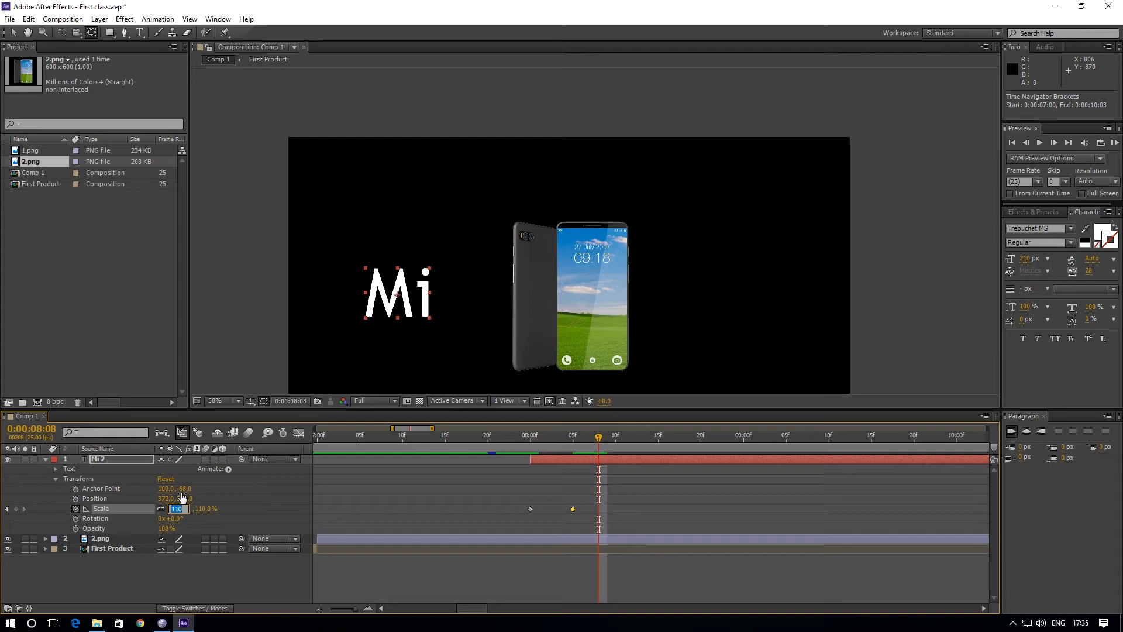
type("90")
key("Return")
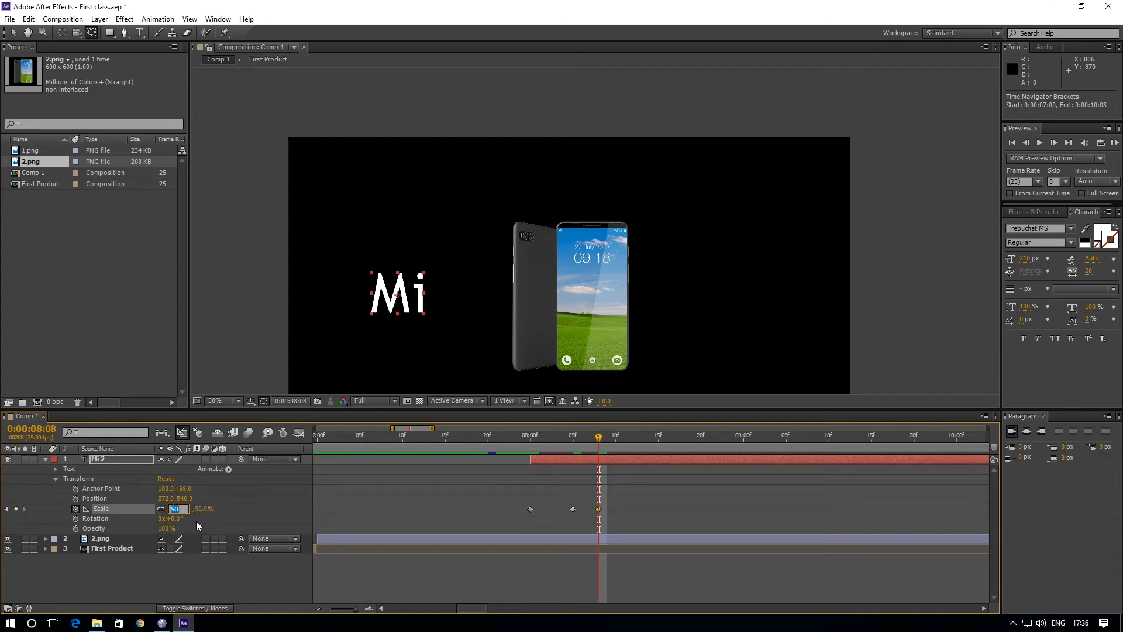
type("80")
key("Return")
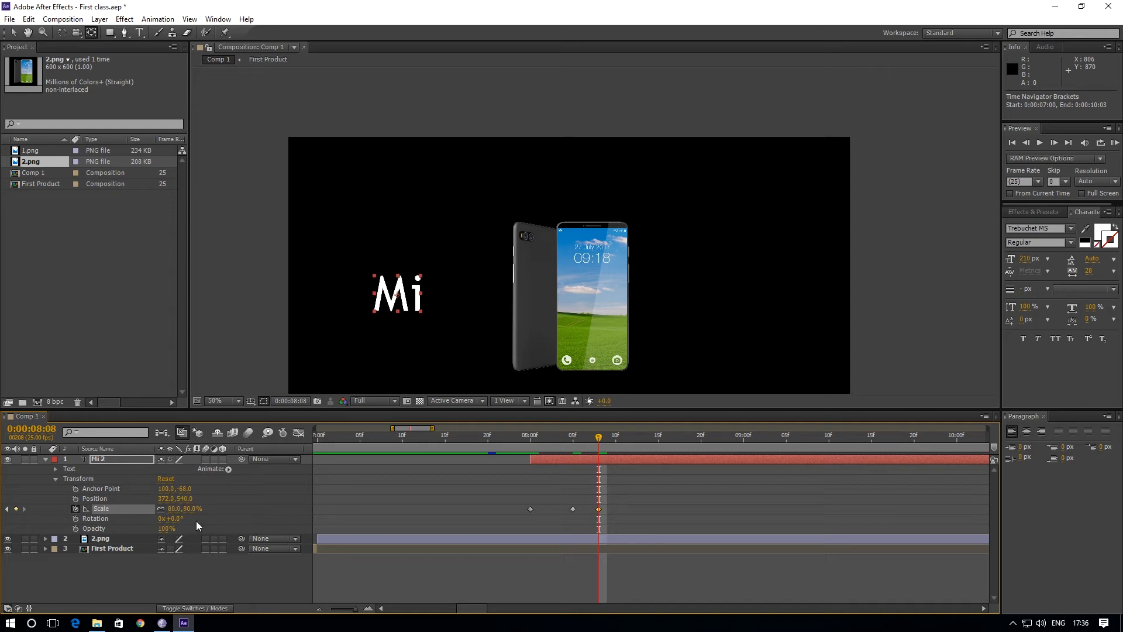
Set the Mi text layer's Scale to 100% at 0:00:08:11.
left_click_drag(602, 438, 613, 436)
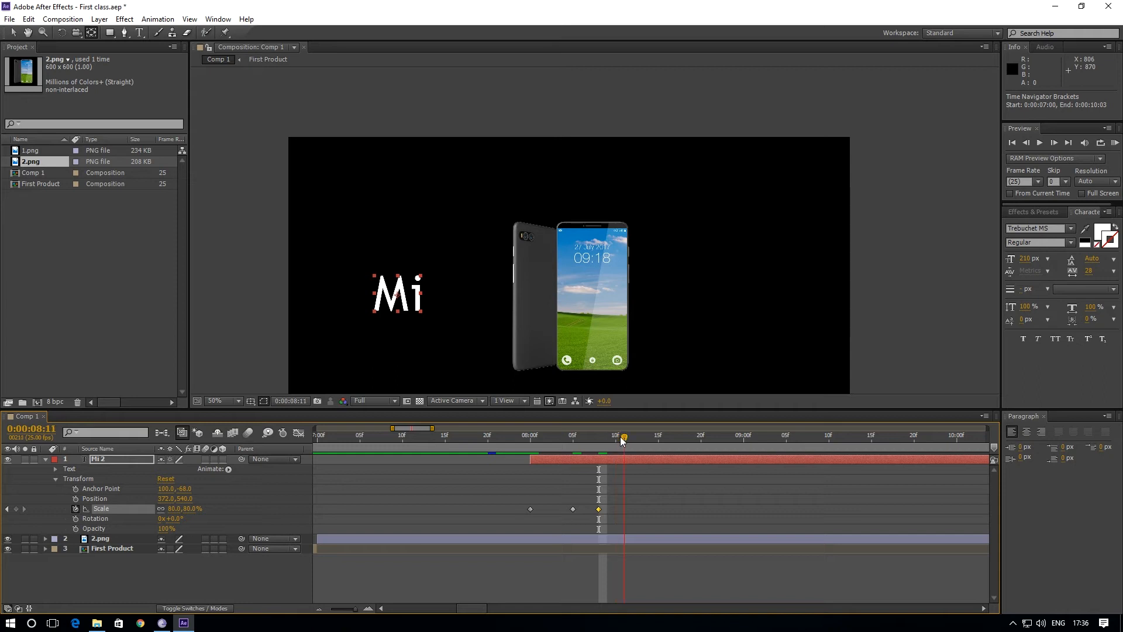
left_click(174, 509)
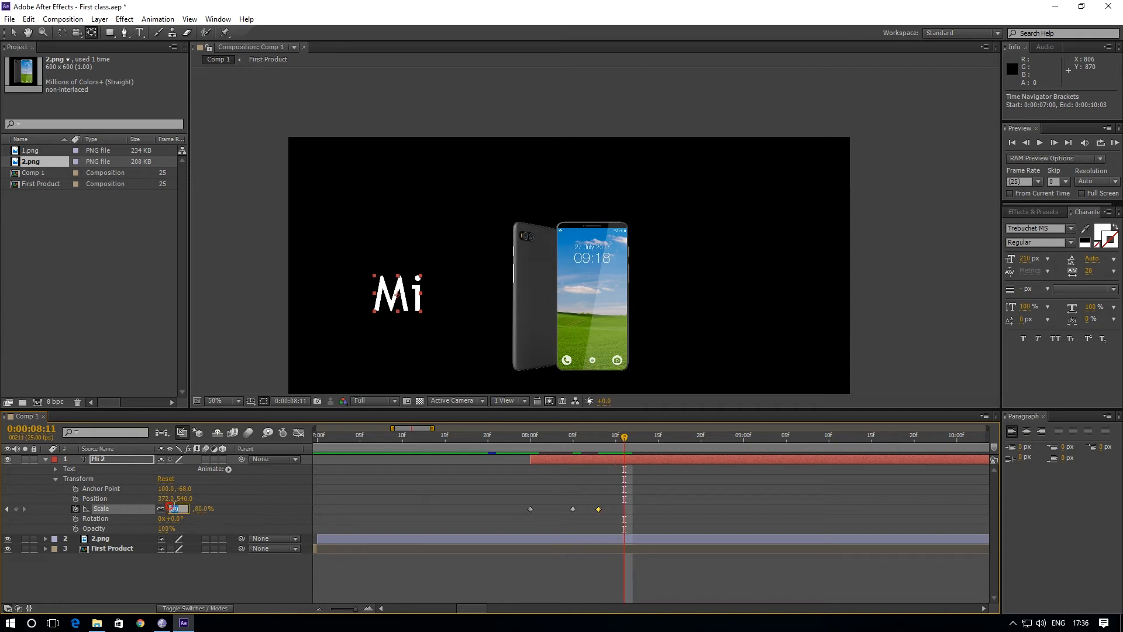
type("100")
key("Return")
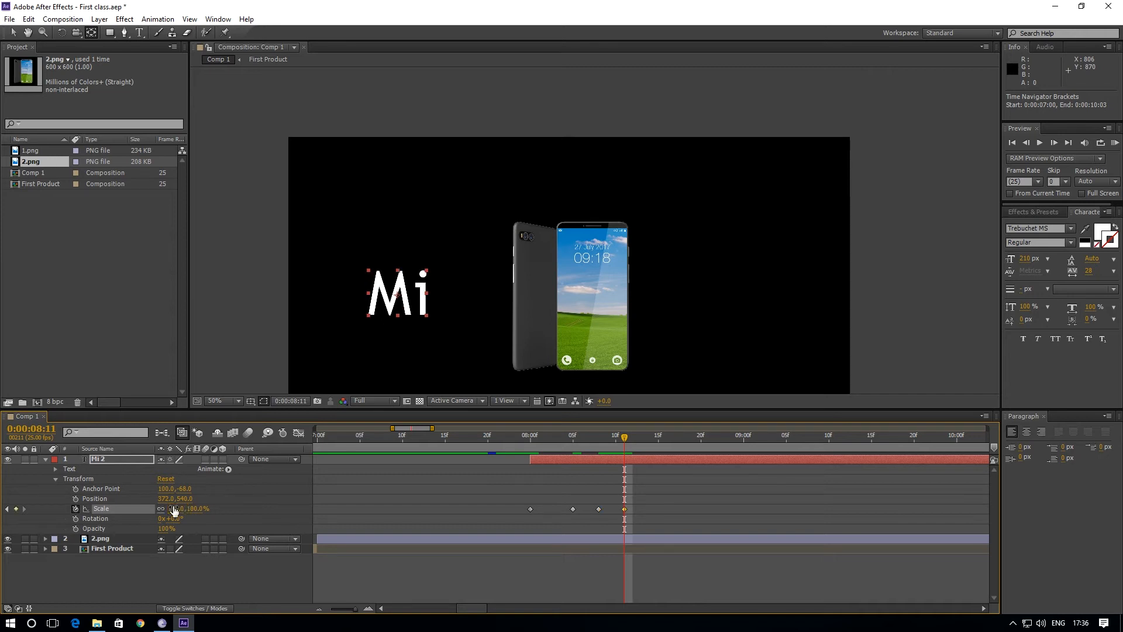
Return to the start of Comp 1 and run a RAM preview of the animation.
left_click_drag(619, 436, 478, 458)
key("minus")
key("minus")
key("minus")
key("minus")
key("minus")
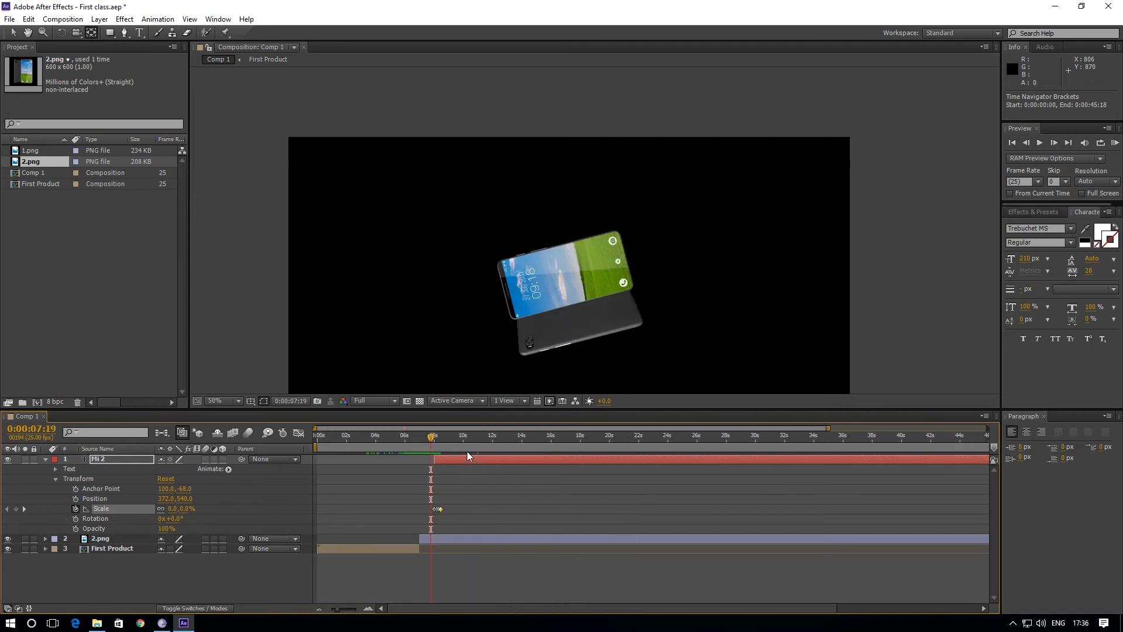
left_click_drag(404, 439, 307, 453)
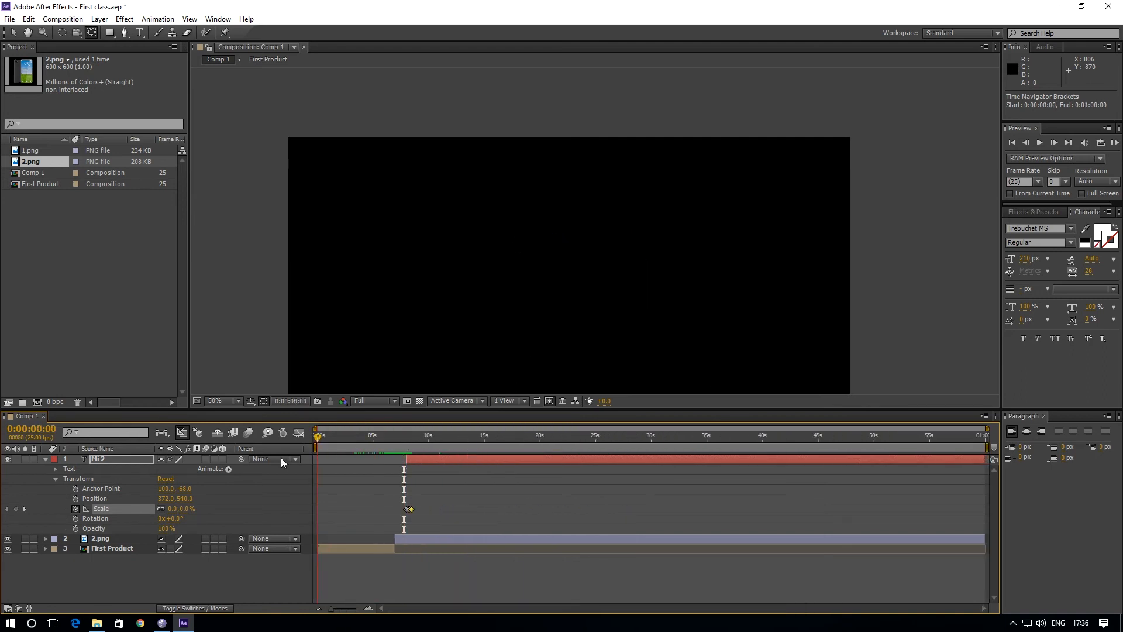
key("equal")
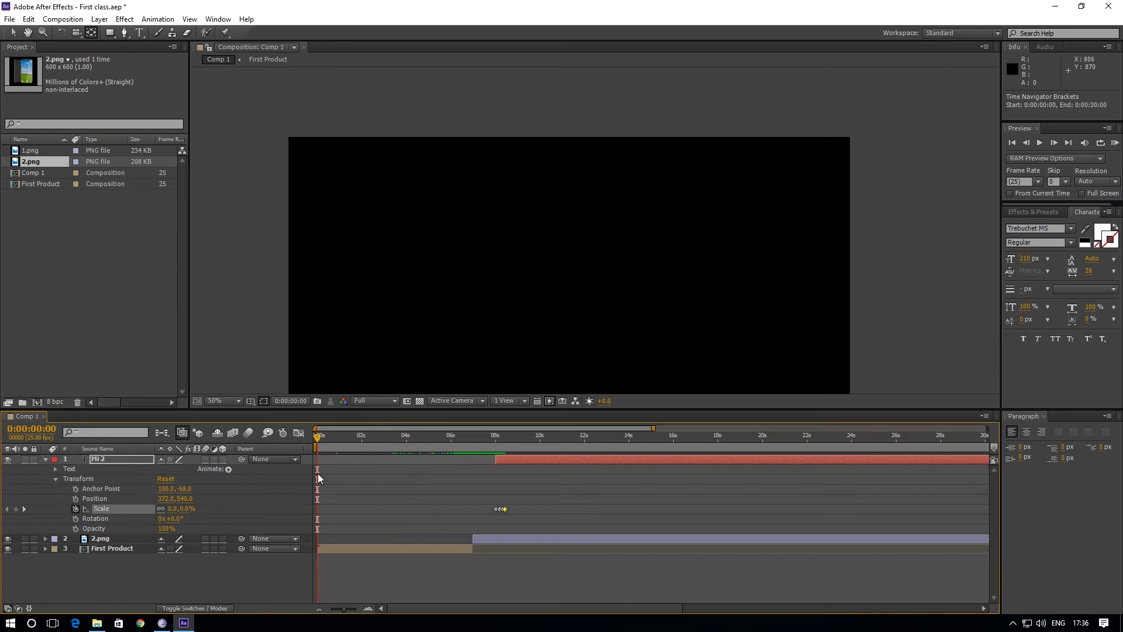
key("equal")
key("KP_0")
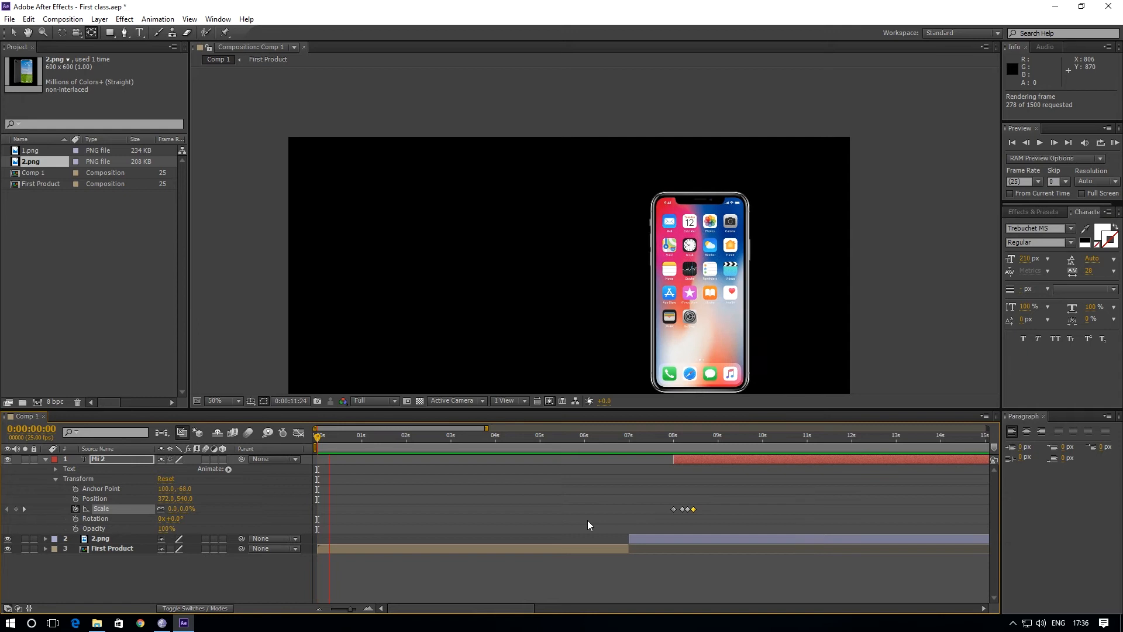
key("space")
left_click_drag(382, 437, 266, 451)
key("space")
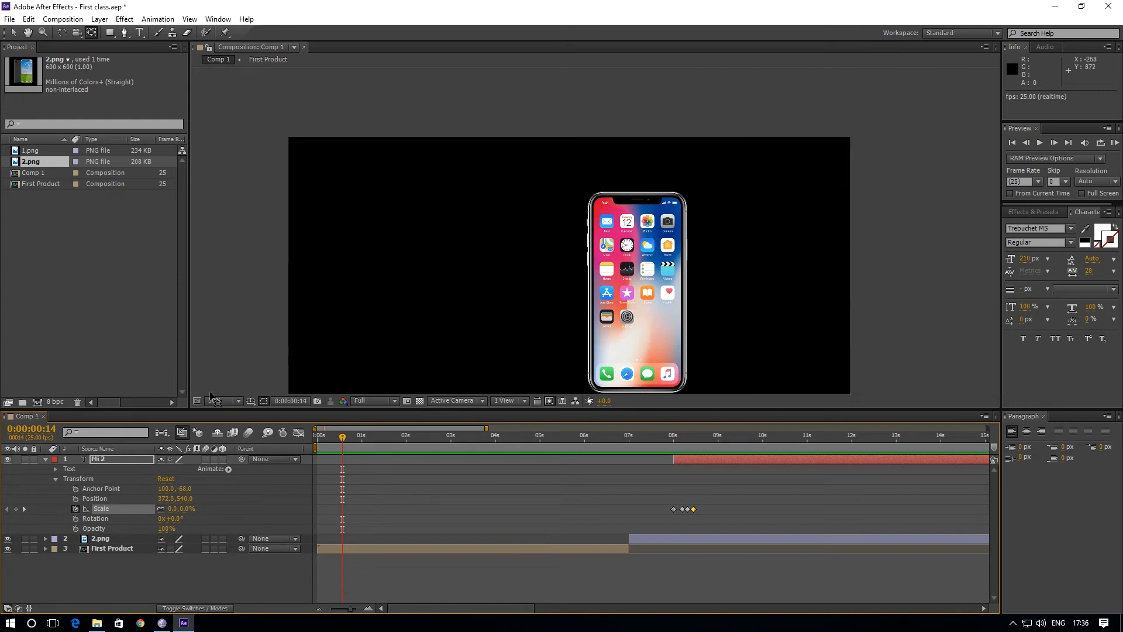
Fit the whole composition in the viewer and play the animation through the Mi title's entrance.
left_click(221, 401)
left_click(228, 190)
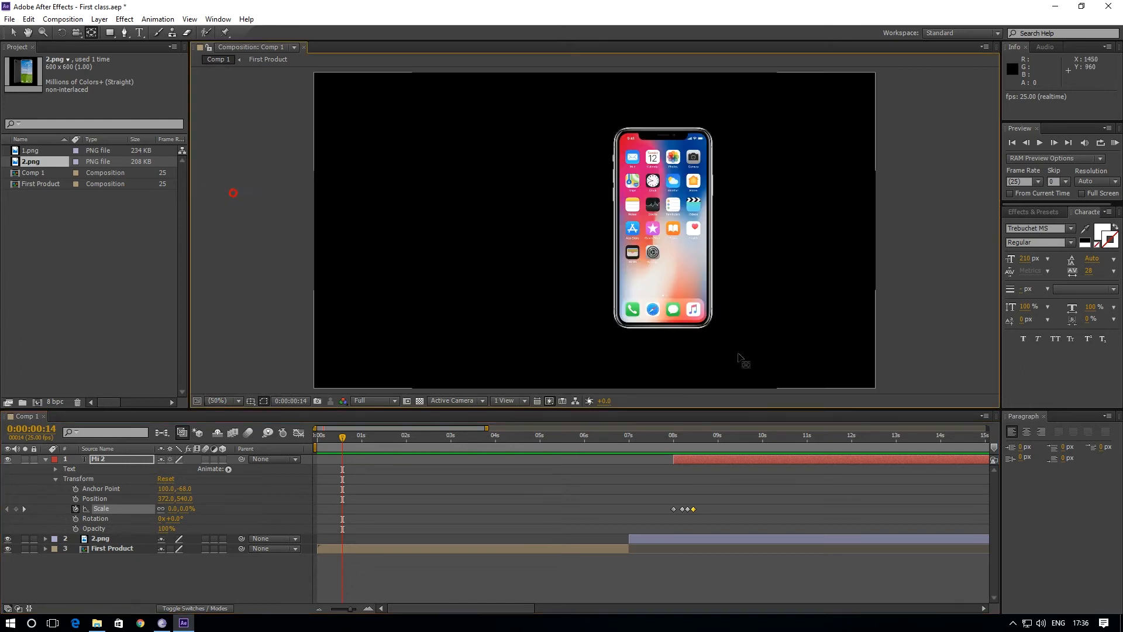
key("space")
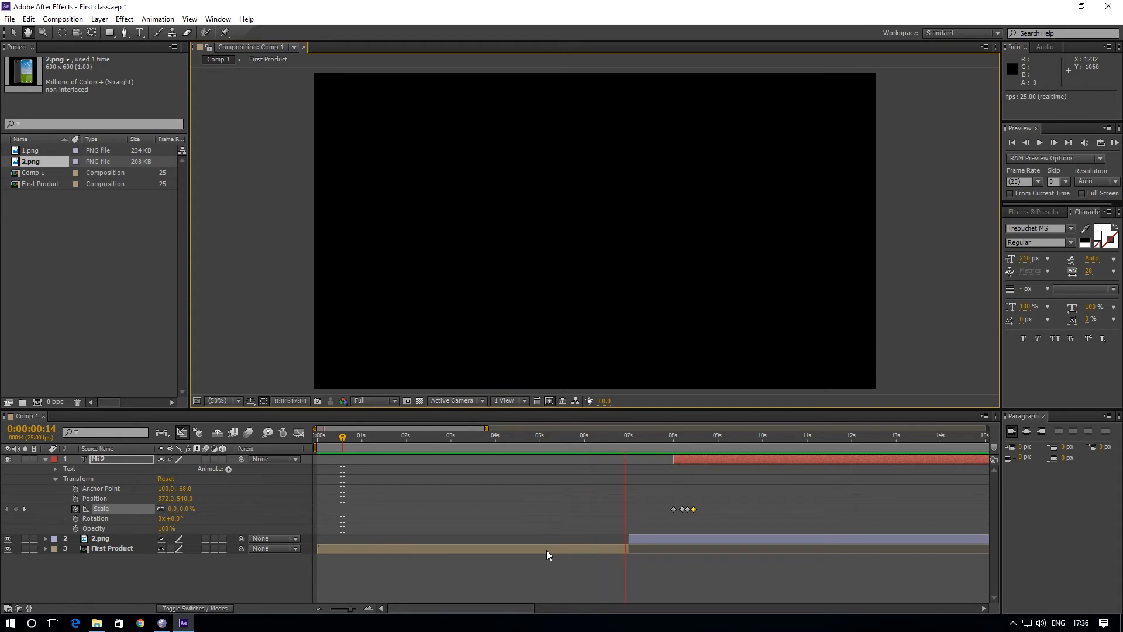
key("space")
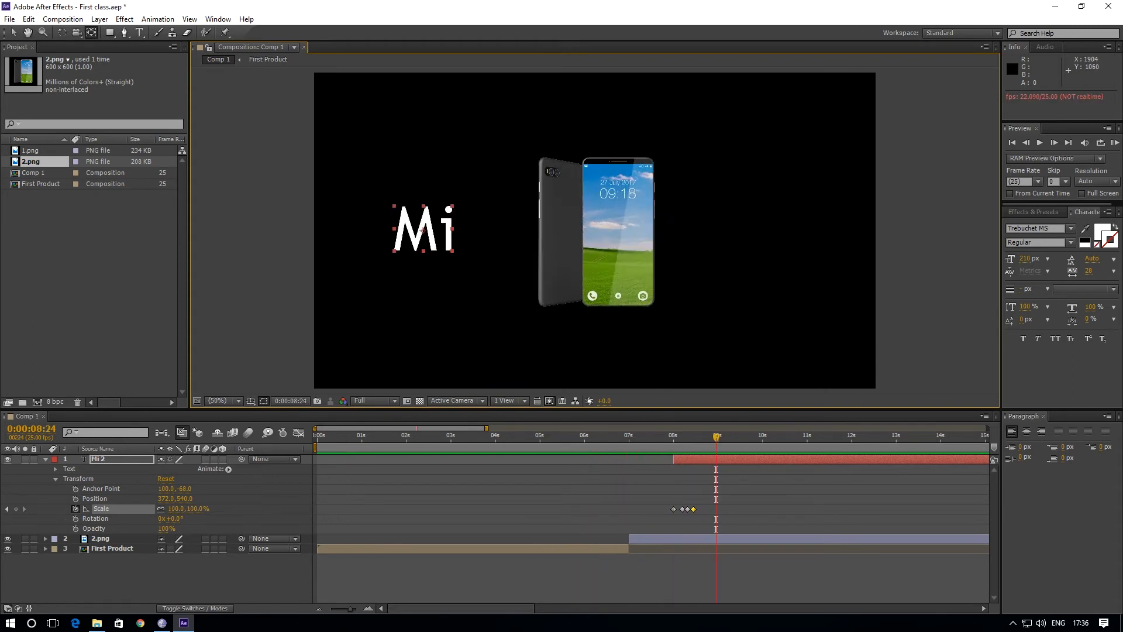
Replay the second phone's spin-in and the Mi title's scale animation several times to check their timing.
left_click(222, 571)
left_click_drag(716, 437, 579, 462)
key("space")
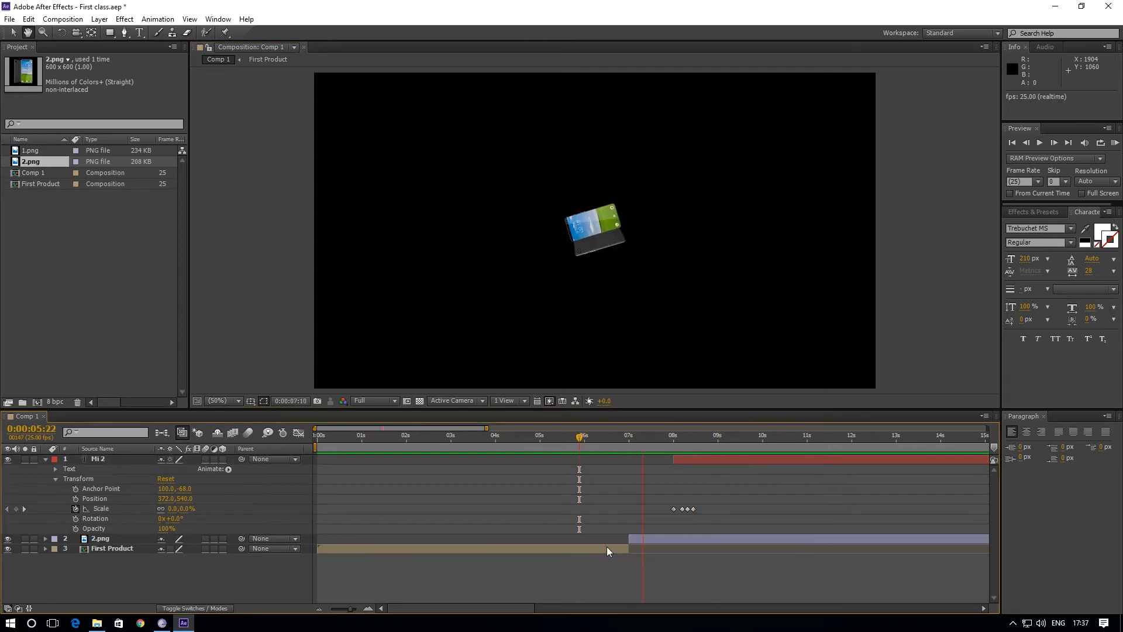
key("space")
left_click_drag(725, 439, 606, 476)
key("space")
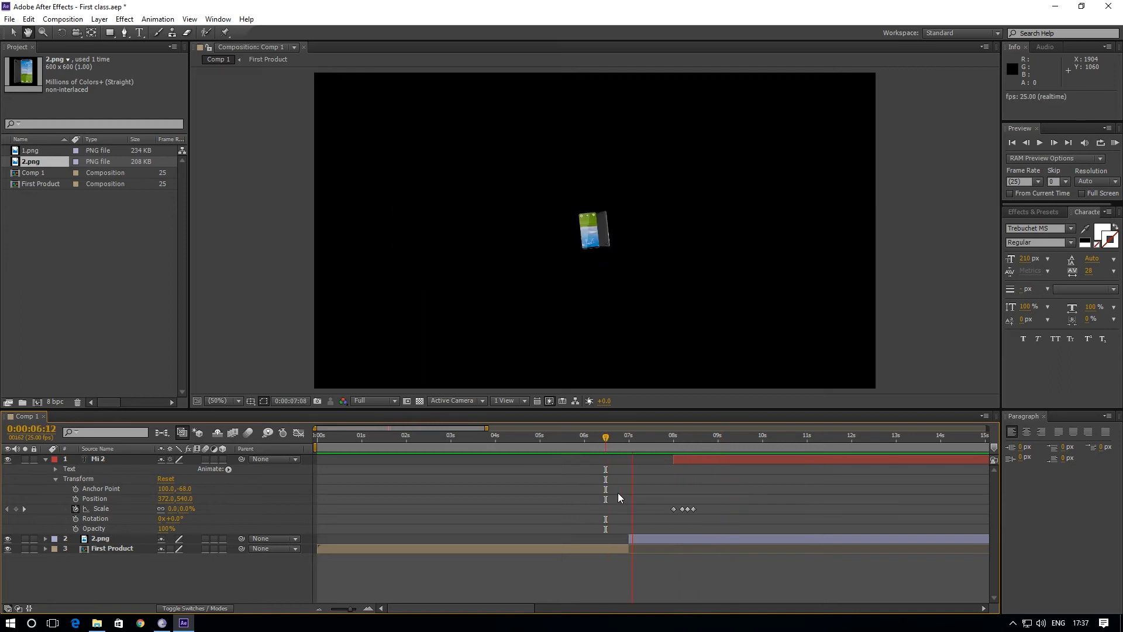
key("space")
left_click_drag(700, 433, 536, 473)
key("space")
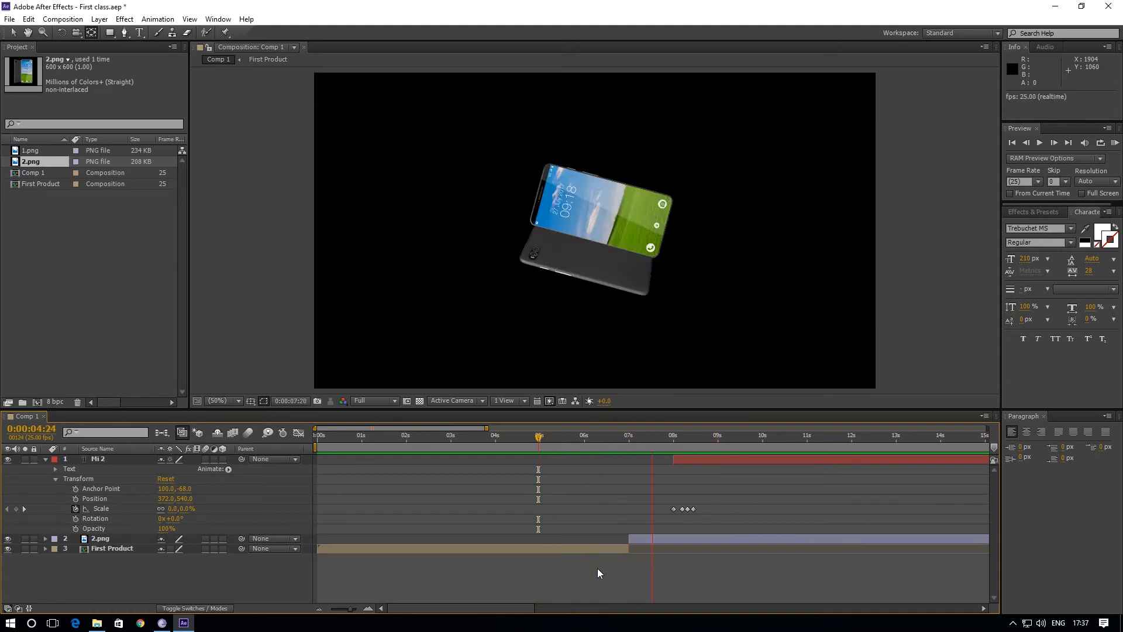
key("space")
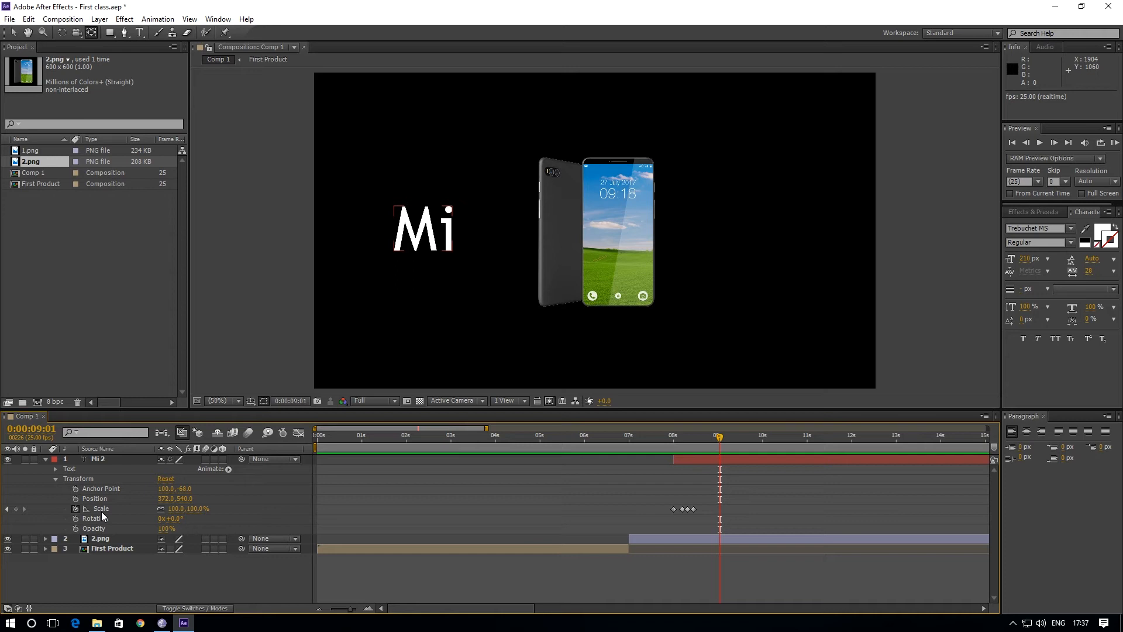
Apply Easy Ease to all the Mi text layer's Scale keyframes and preview the title's entrance.
left_click_drag(664, 504, 709, 519)
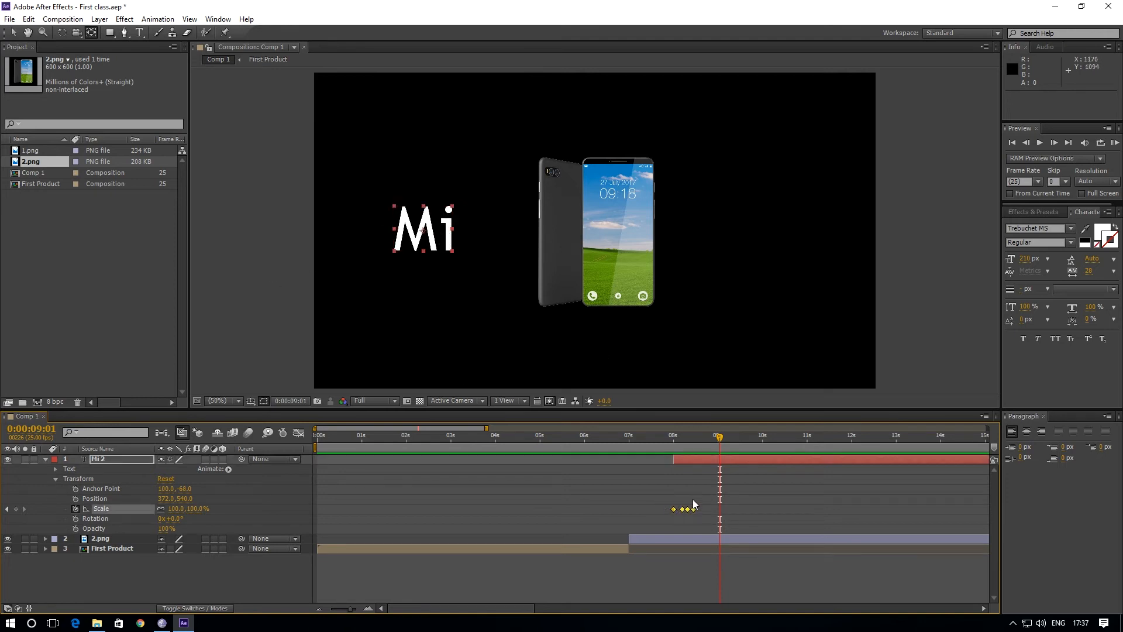
key("F9")
left_click_drag(722, 440, 663, 454)
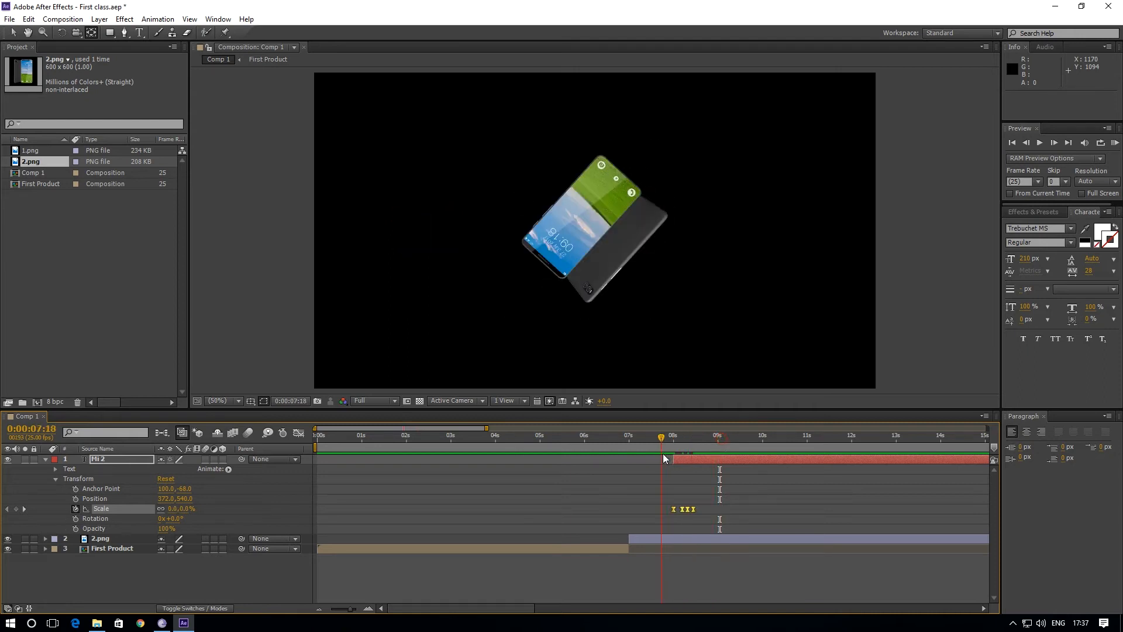
key("space")
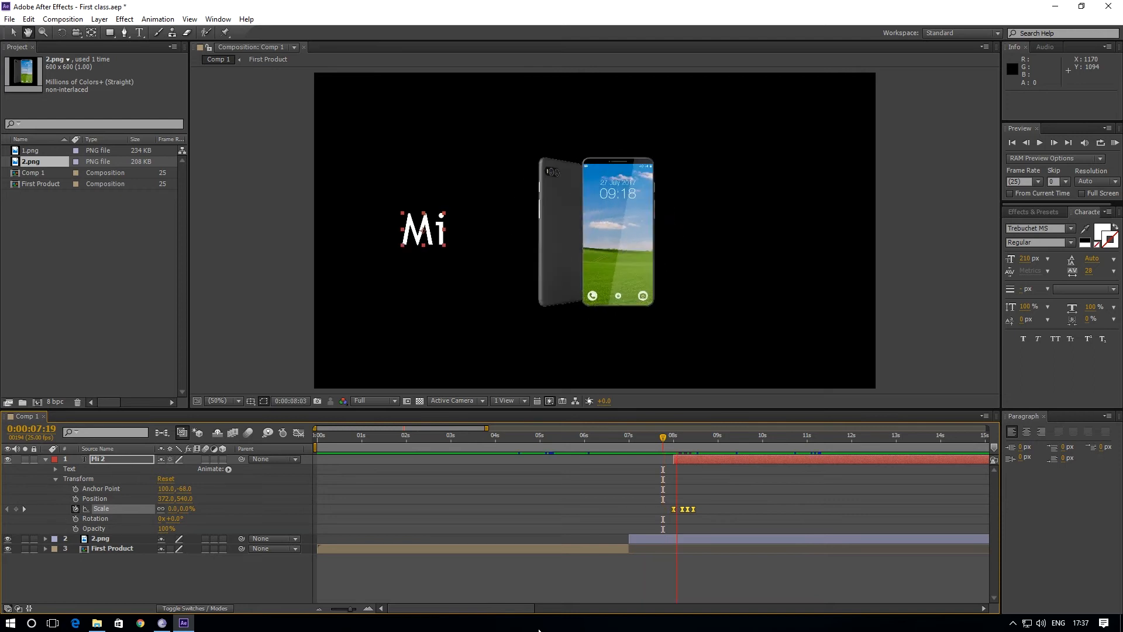
Preview the Mi text's scale pop-in animation around the 8-second mark.
left_click_drag(700, 439, 651, 456)
key("space")
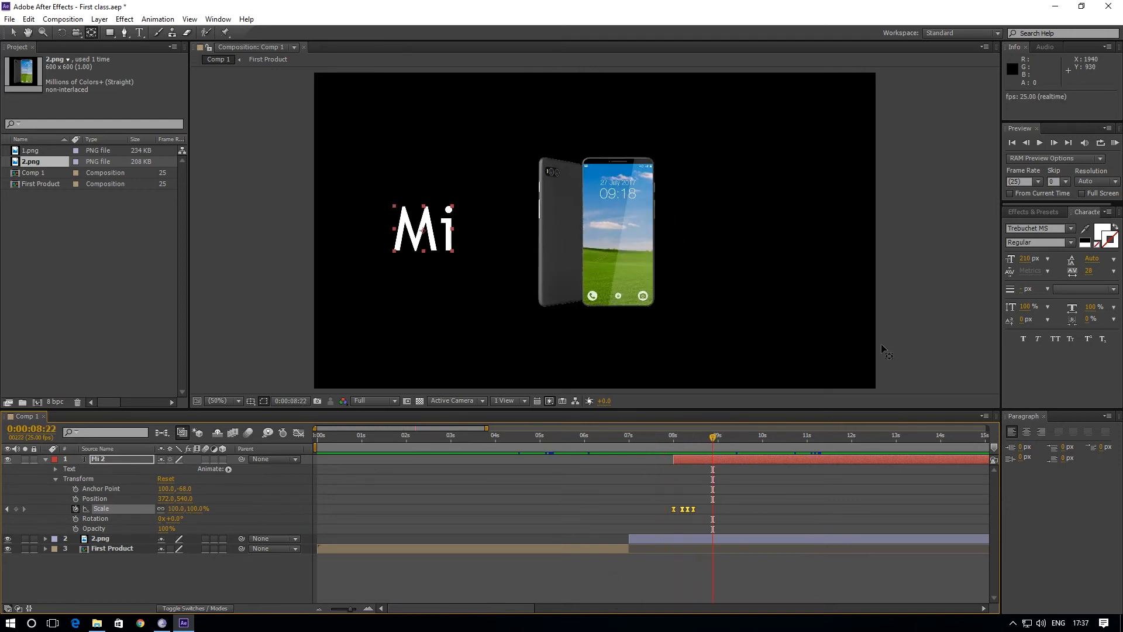
left_click_drag(712, 440, 670, 454)
key("space")
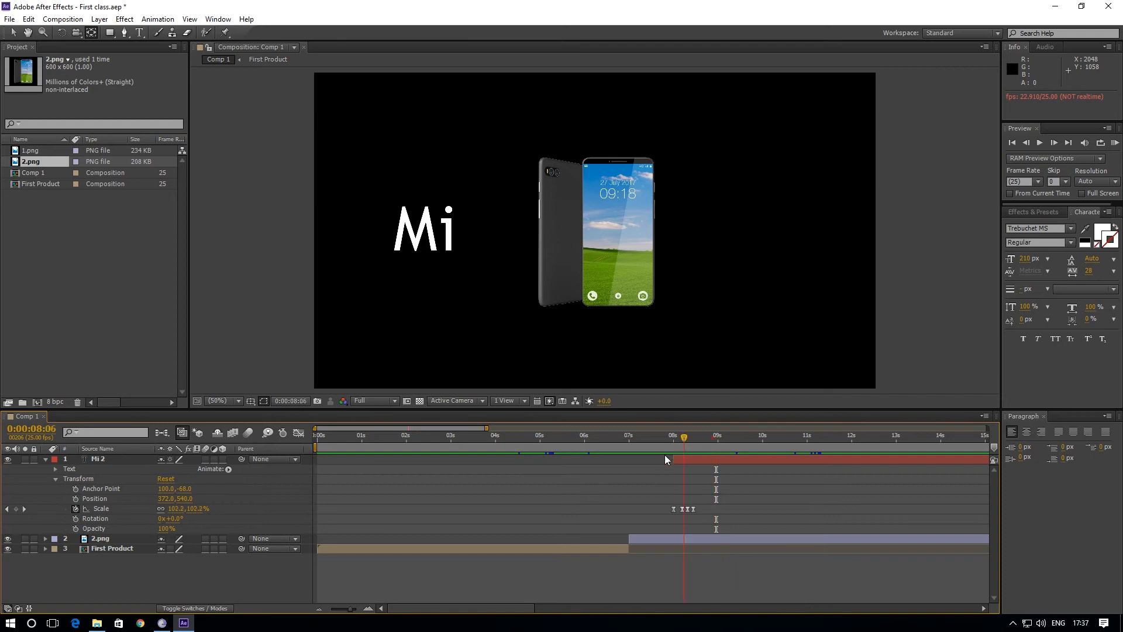
key("space")
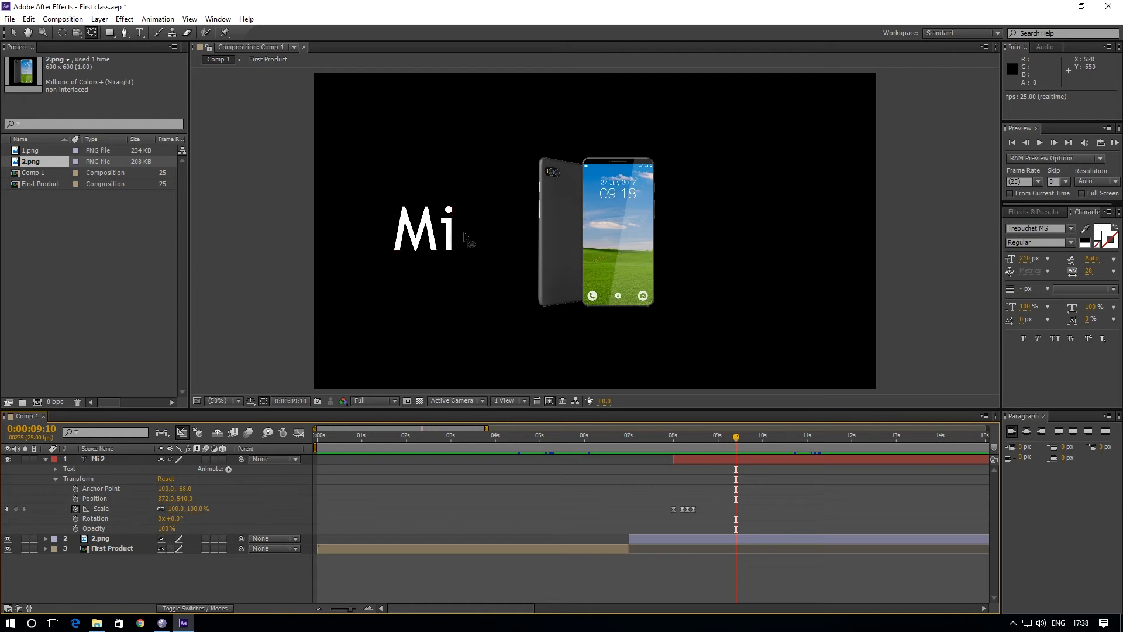
Reveal the 2.png layer's transform keyframes and preview the phone and Mi text animation from 0:00:07:00.
left_click(326, 215)
left_click(709, 458)
left_click(45, 537)
left_click(44, 539)
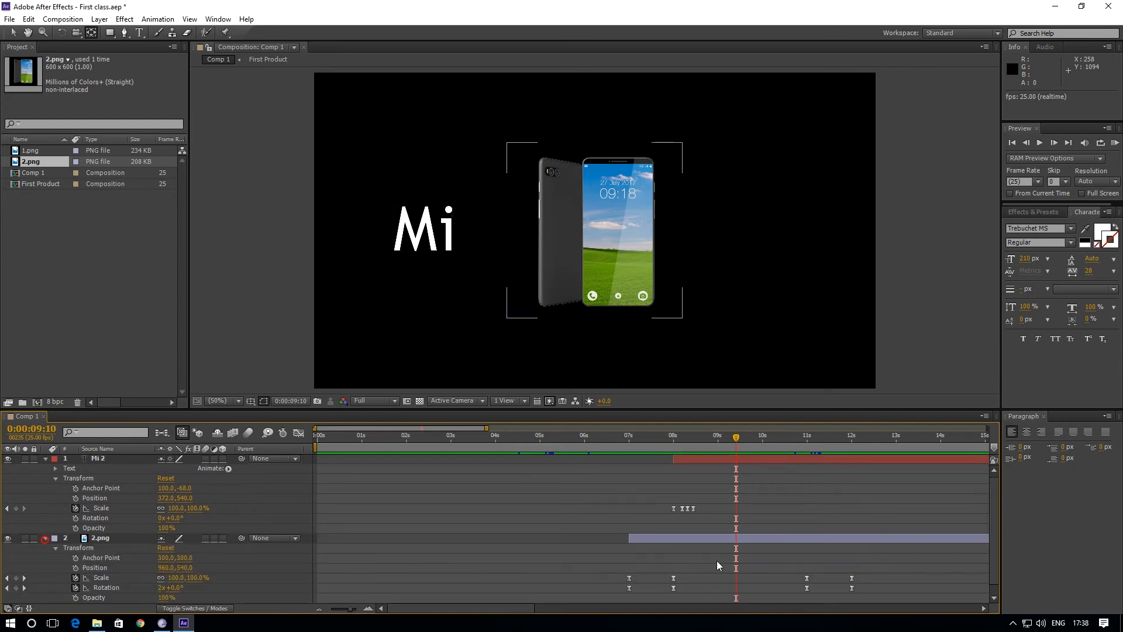
left_click_drag(738, 439, 630, 458)
key("space")
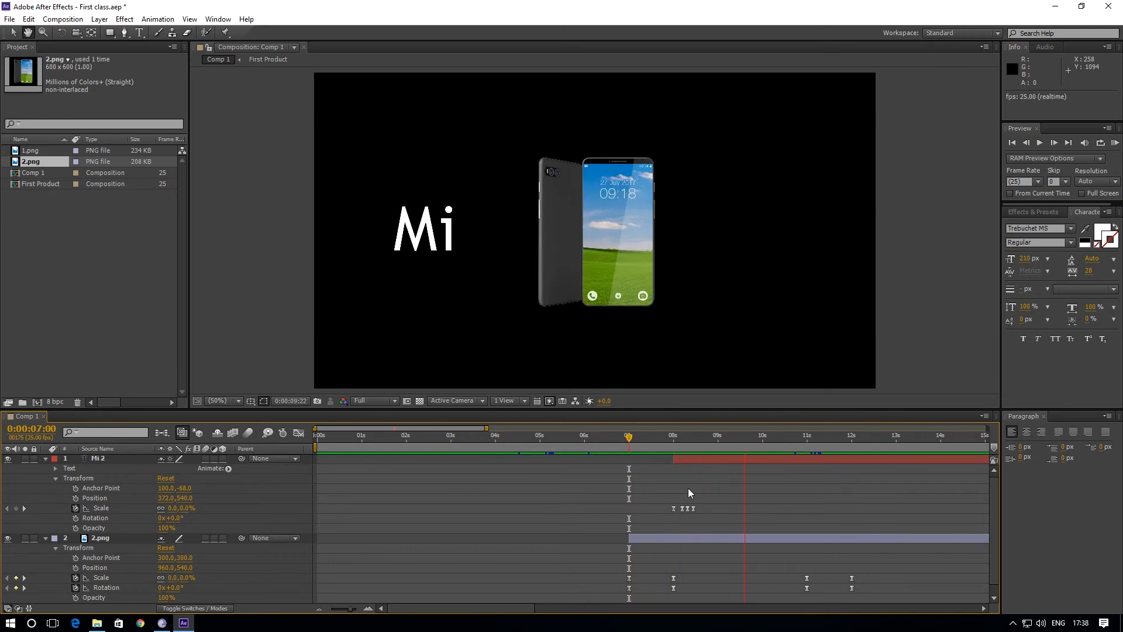
key("space")
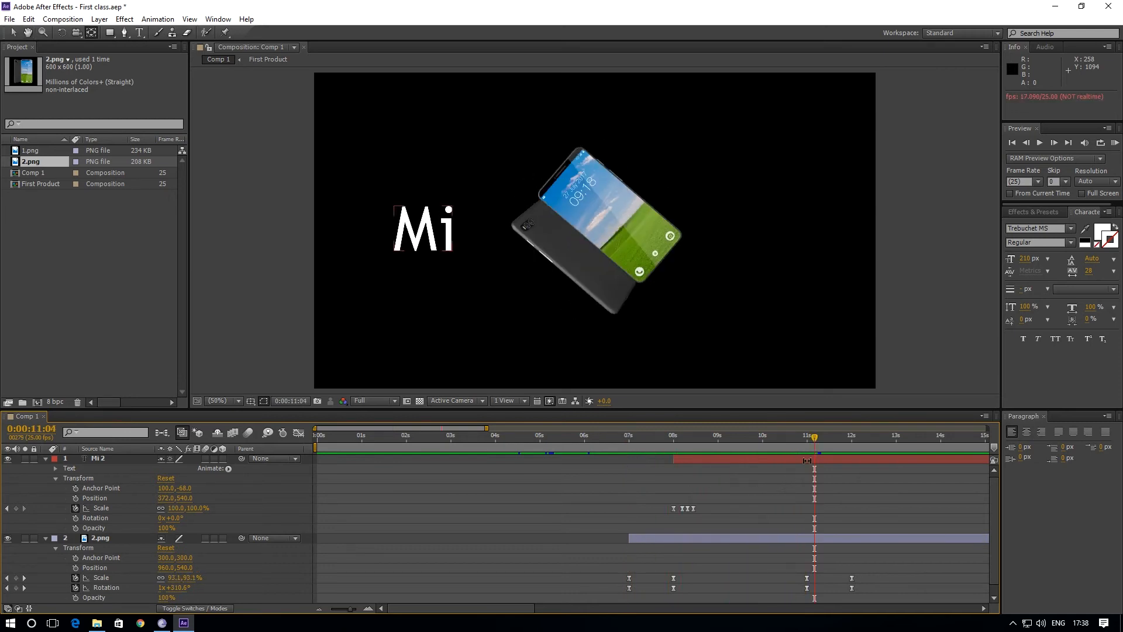
Keyframe the Mi 2 layer's current position at 0:00:11:00 and move it below the frame to 372, 1864 at 0:00:12:00.
mouse_move(813, 440)
left_mouse_down()
mouse_move(858, 444)
mouse_move(809, 455)
mouse_move(817, 440)
mouse_move(806, 446)
left_mouse_up()
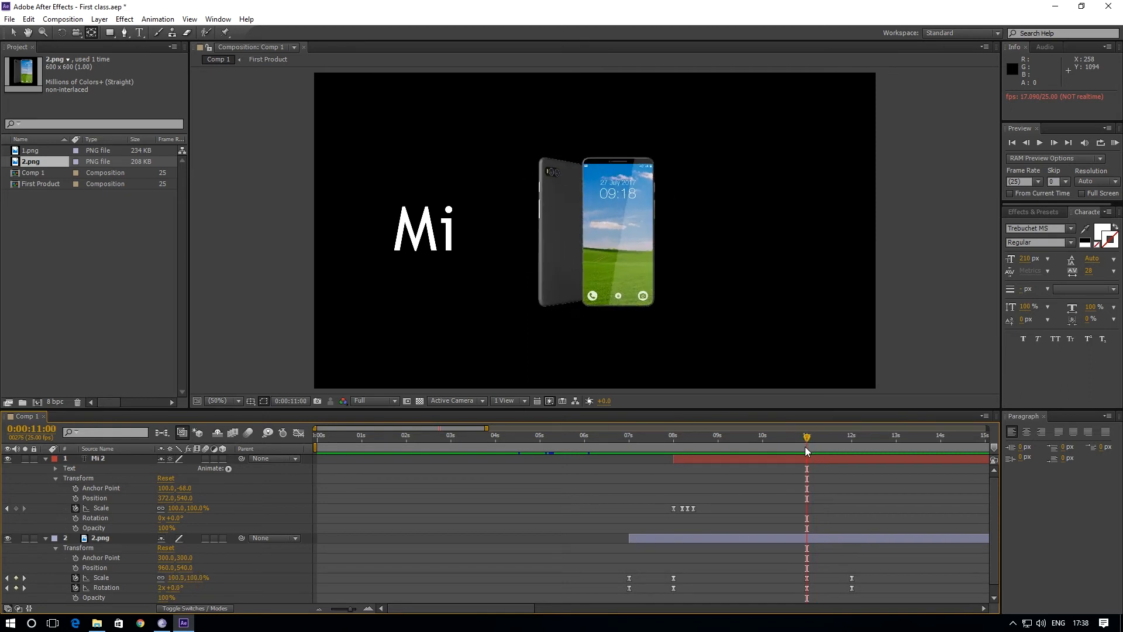
left_click(692, 508)
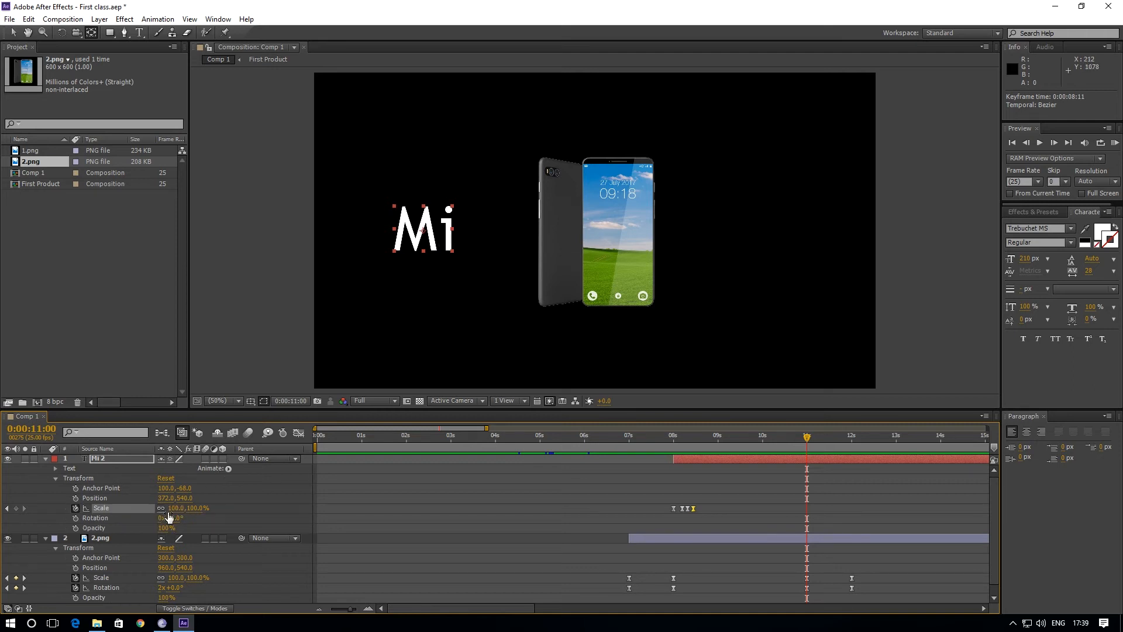
mouse_move(806, 437)
left_mouse_down()
mouse_move(788, 444)
mouse_move(813, 449)
left_mouse_up()
left_click(75, 498)
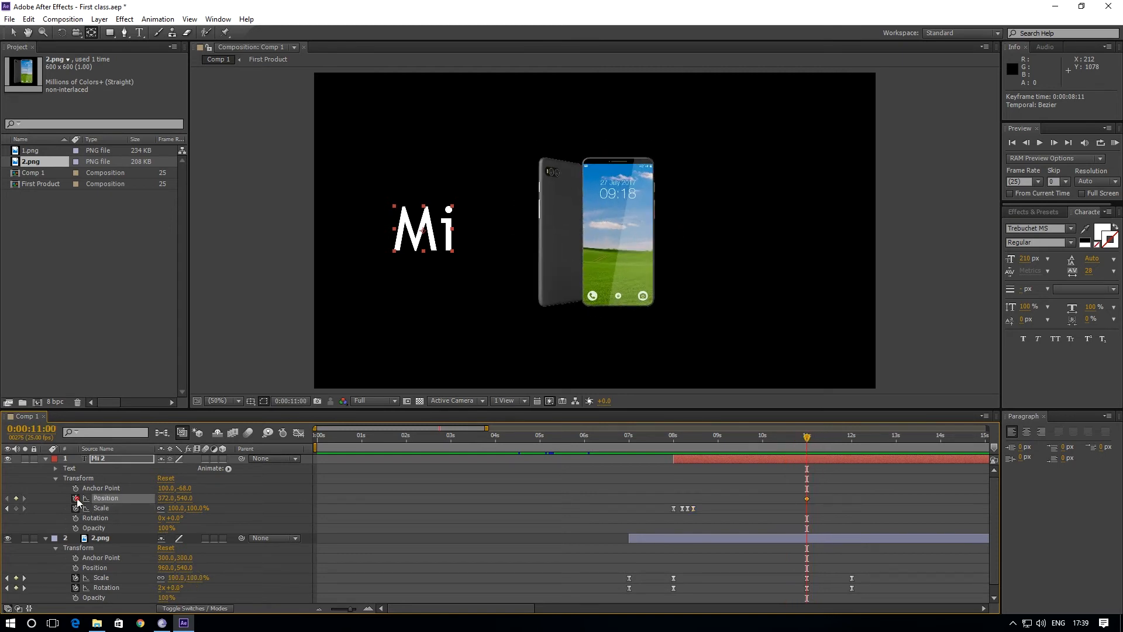
left_click_drag(809, 446, 853, 445)
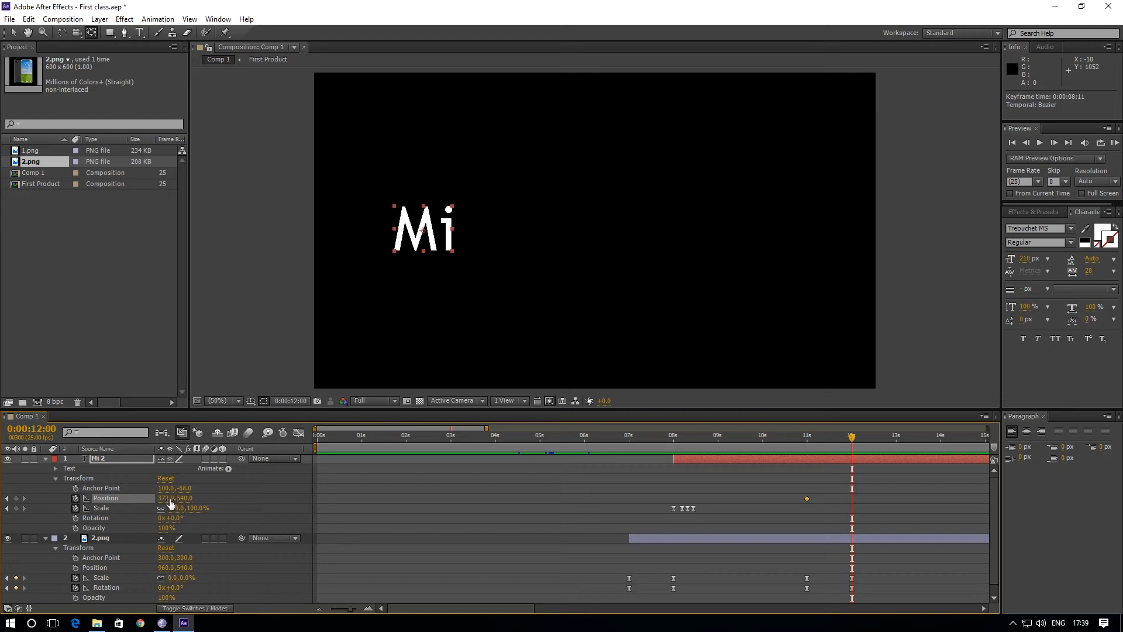
left_click_drag(182, 498, 796, 510)
Apply Easy Ease to the Mi 2 position keyframes and reshape the speed curve to peak shortly after 11 seconds.
key("F9")
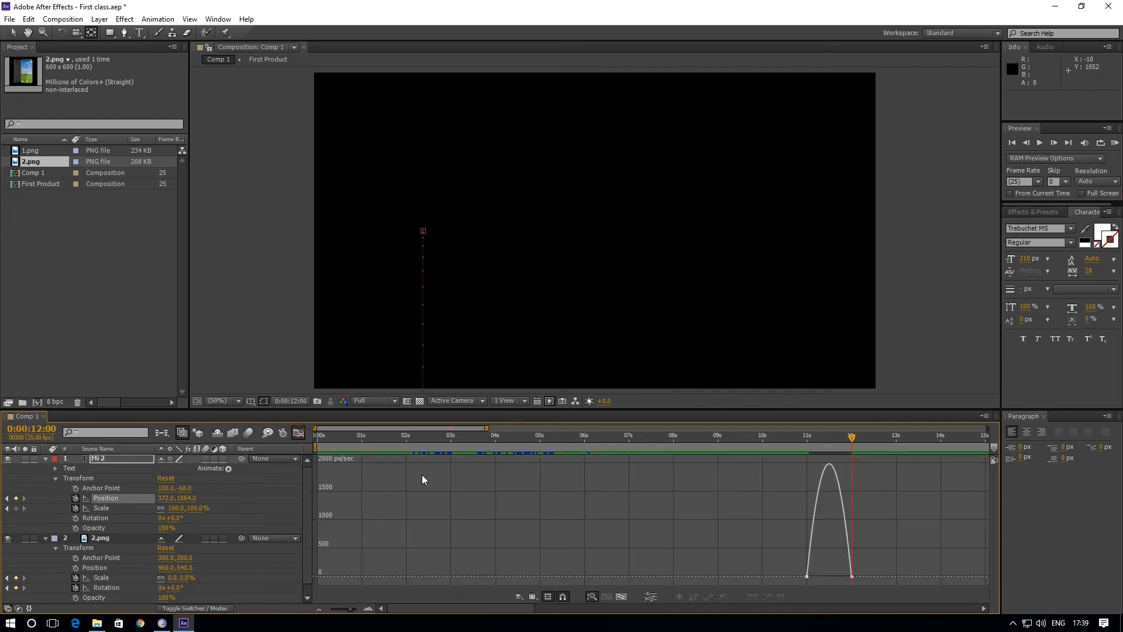
left_click_drag(866, 583, 752, 570)
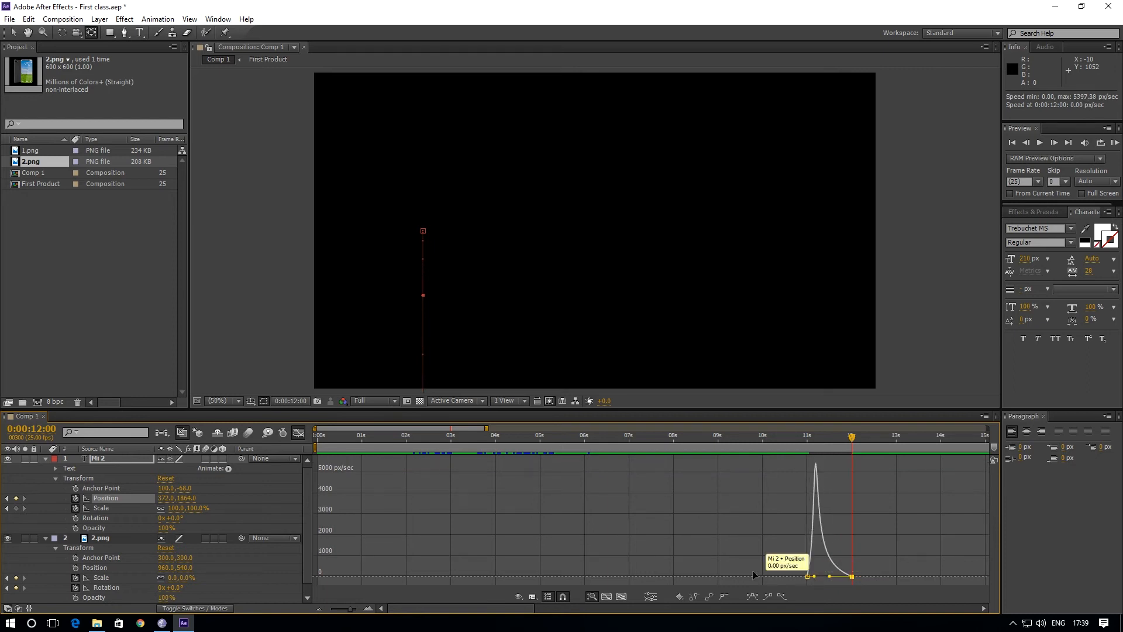
left_click(302, 432)
Preview the Mi text's downward exit together with the phone's exit animation.
left_click_drag(852, 439, 670, 473)
key("space")
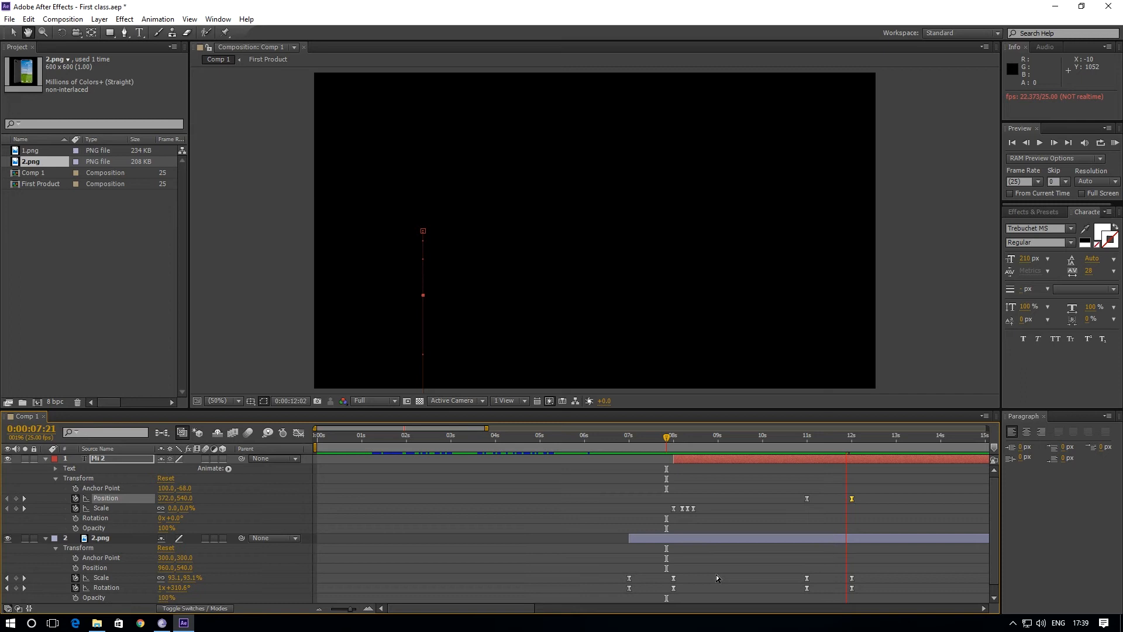
left_click_drag(860, 442, 790, 455)
key("space")
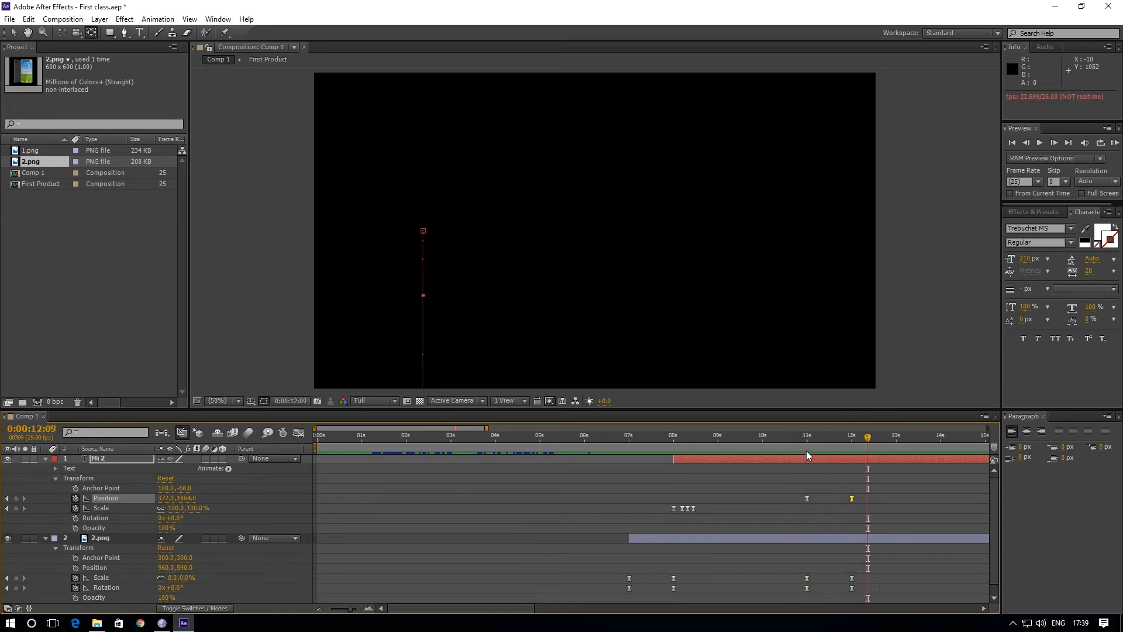
Collapse the Mi 2 and 2.png layers and split both of them at 0:00:12:00.
left_click_drag(869, 437, 851, 447)
left_click(45, 459)
left_click(45, 471)
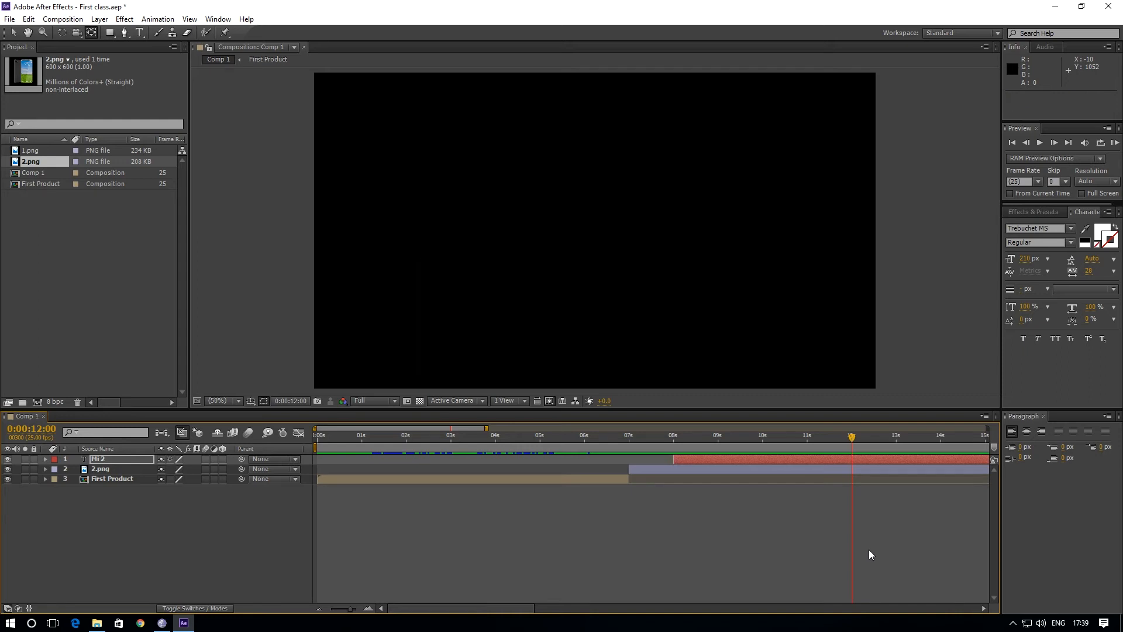
key("ctrl+shift+d")
left_click(862, 481)
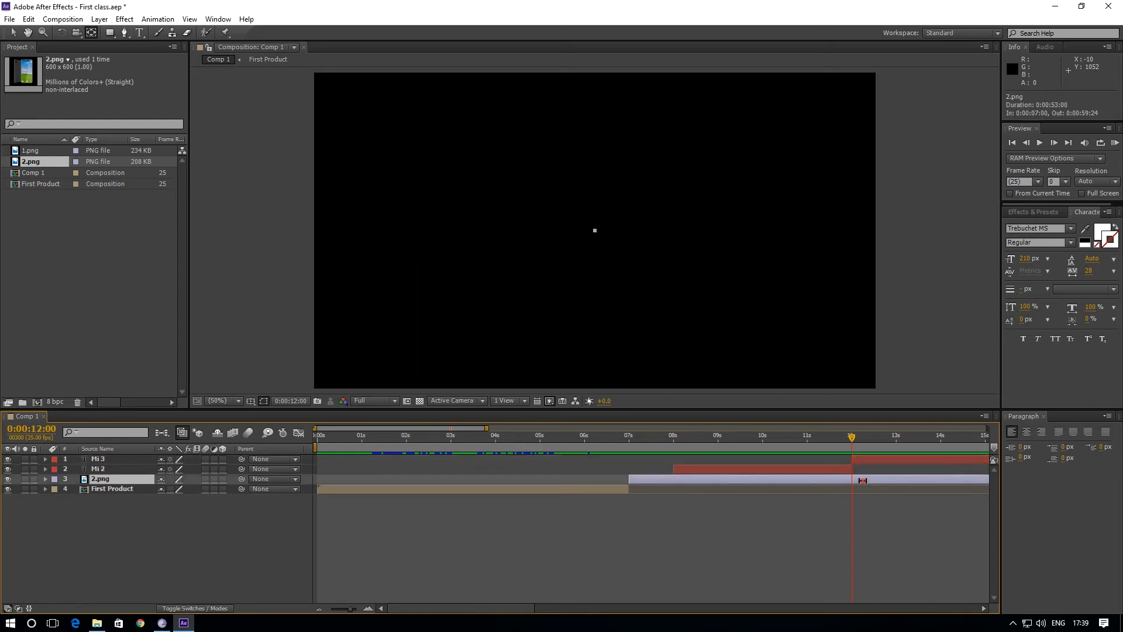
key("ctrl+shift+d")
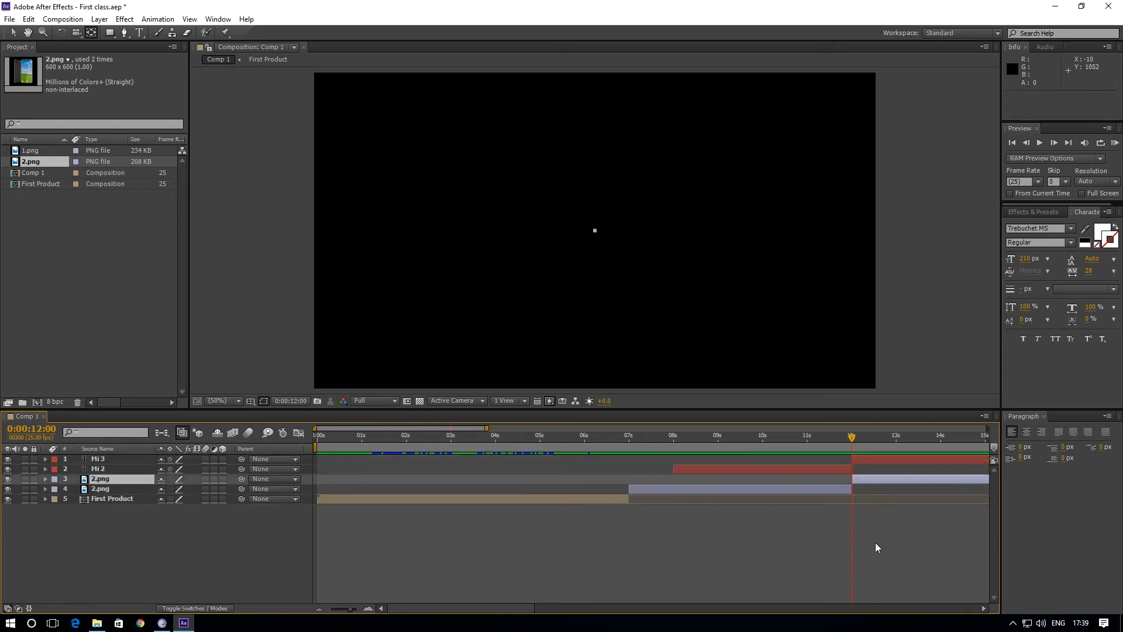
Delete the split-off portions of the Mi text and 2.png layers that start at 0:00:12:00.
left_click(870, 459)
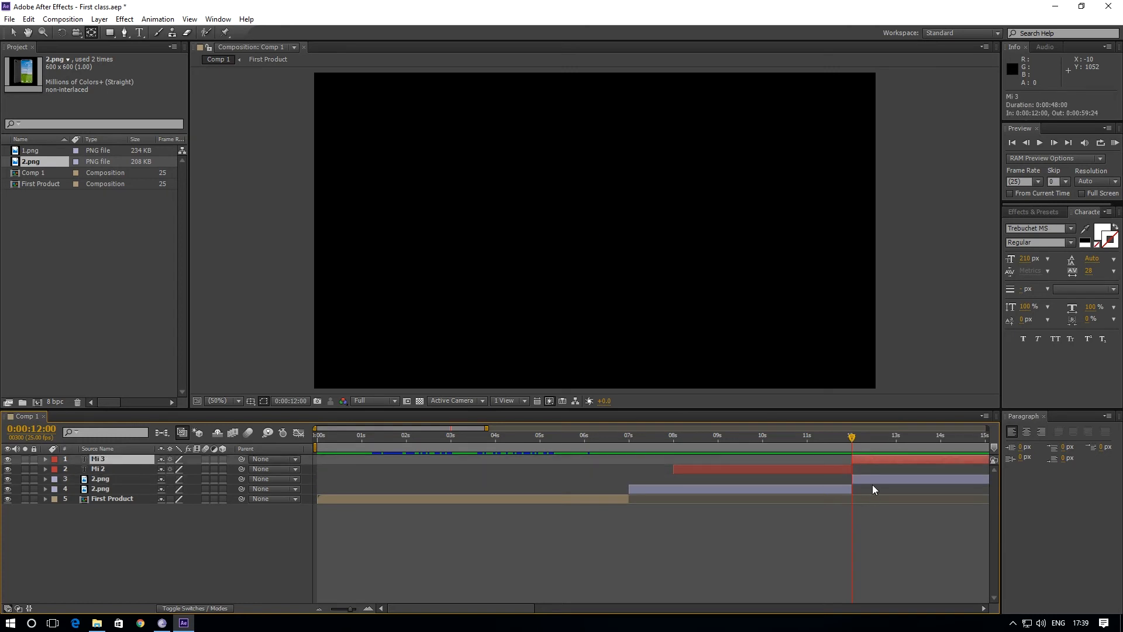
key("Delete")
left_click(872, 471)
key("Delete")
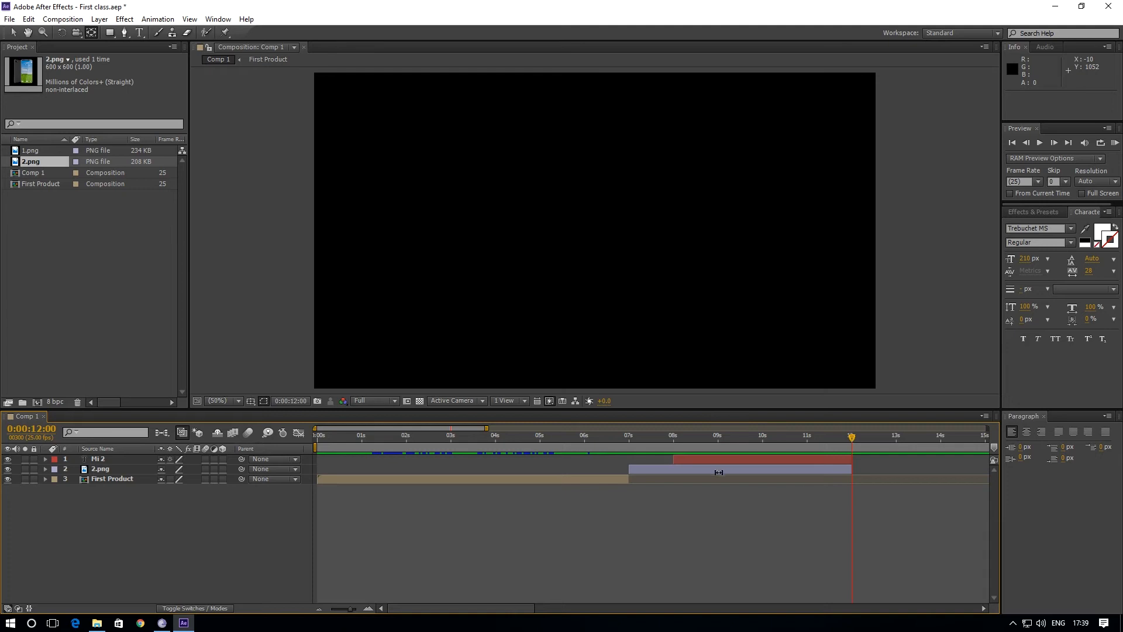
Pre-compose the Mi 2 and 2.png layers into a new composition named Second Product, moving all attributes into it.
left_click(105, 459)
left_click(109, 469, "ctrl")
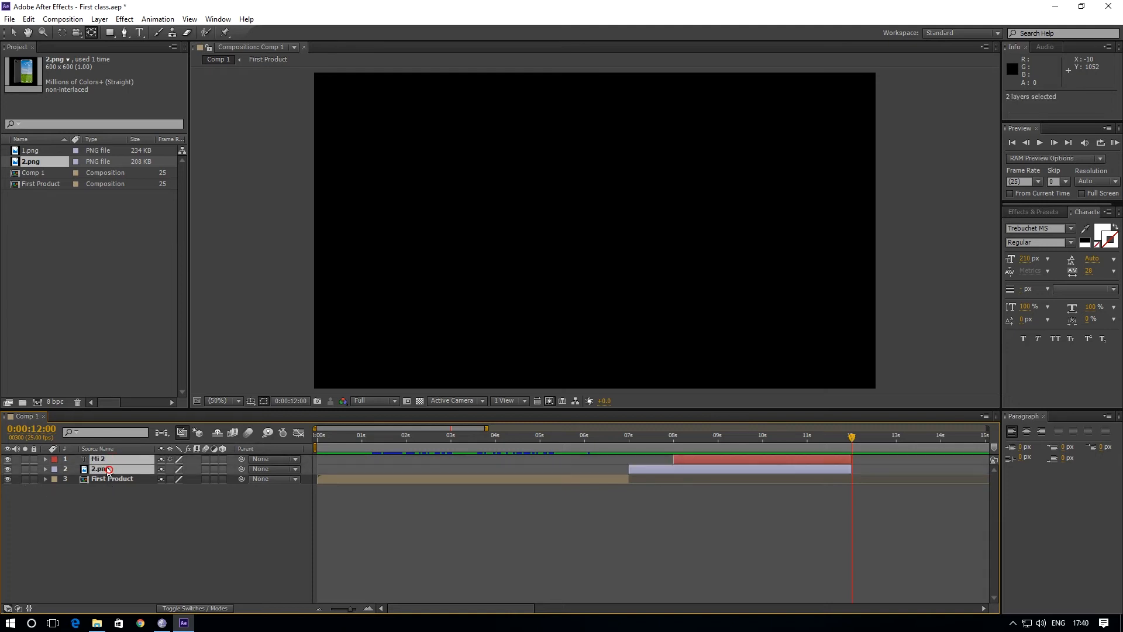
left_click(99, 20)
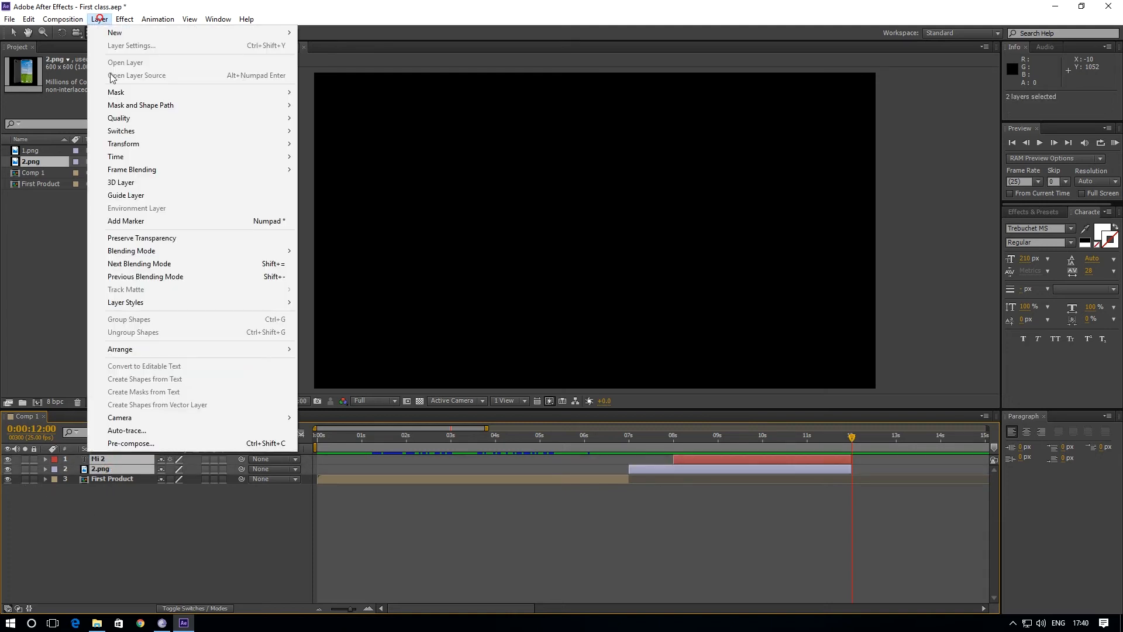
left_click(139, 444)
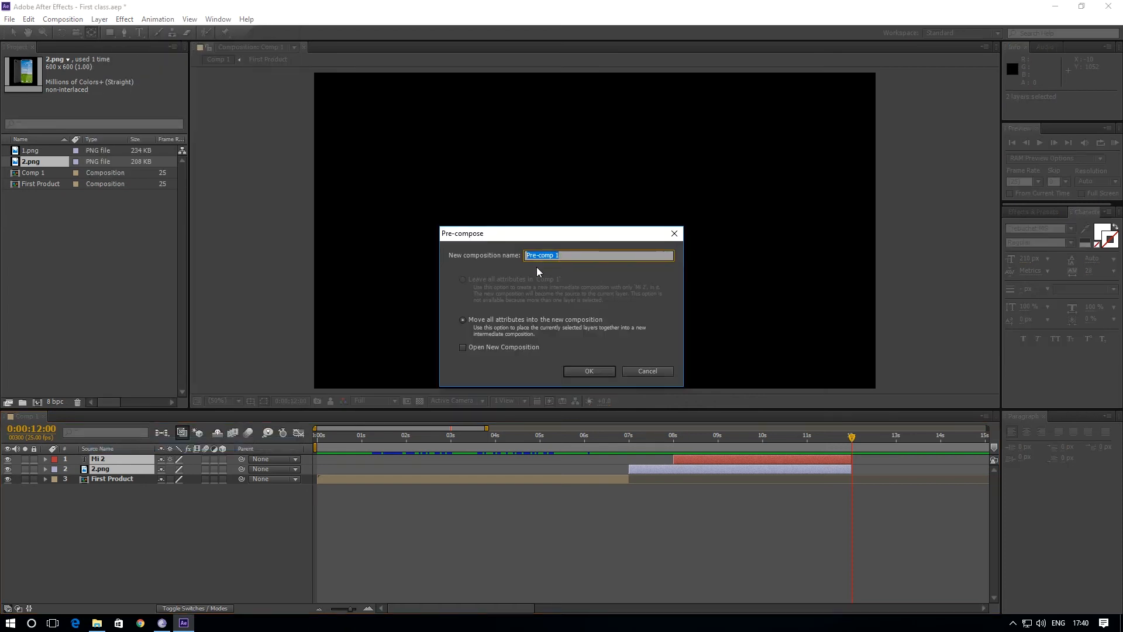
type("Second Product")
left_click(589, 371)
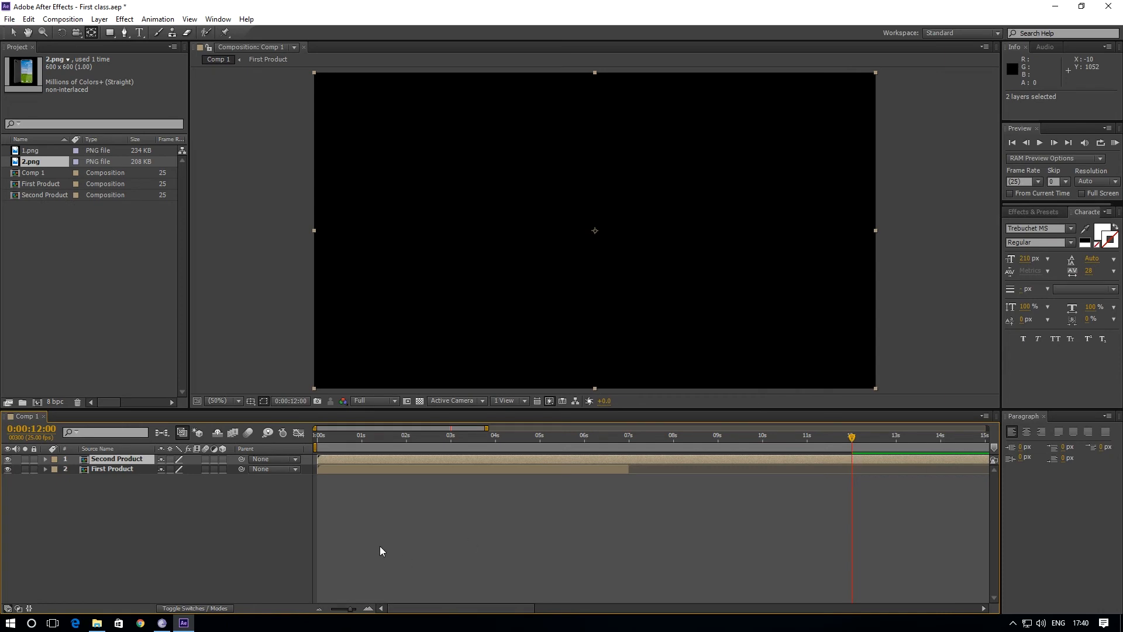
Trim the Second Product layer to 0:00:07:00–0:00:12:00 by splitting it at both times and deleting the outer pieces.
key("ctrl+shift+d")
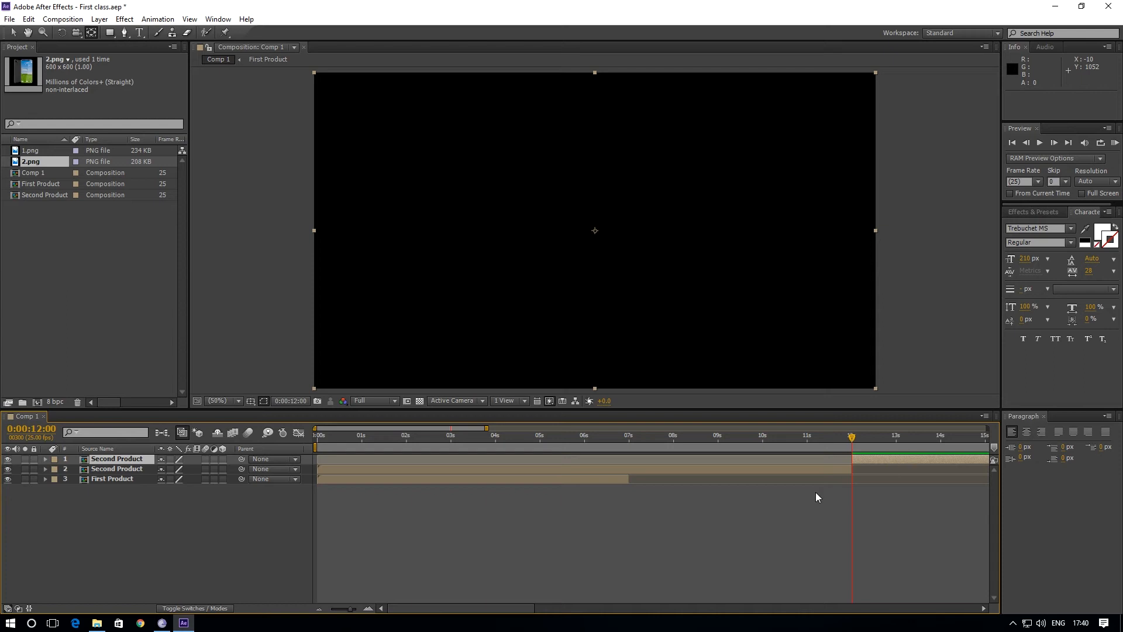
key("Delete")
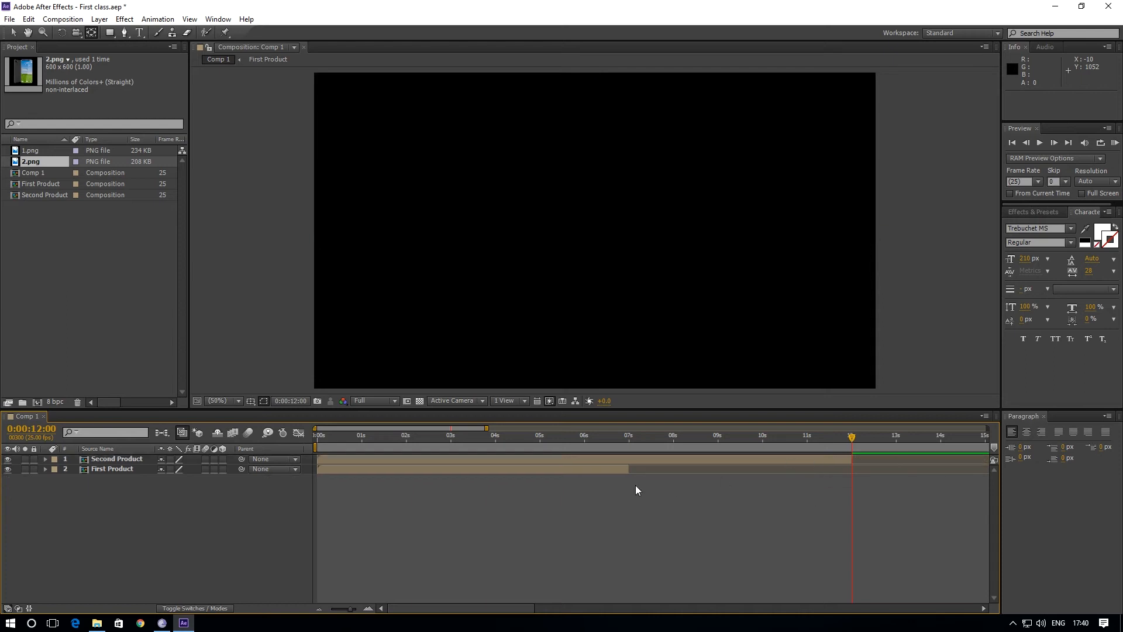
left_click_drag(850, 435, 629, 491)
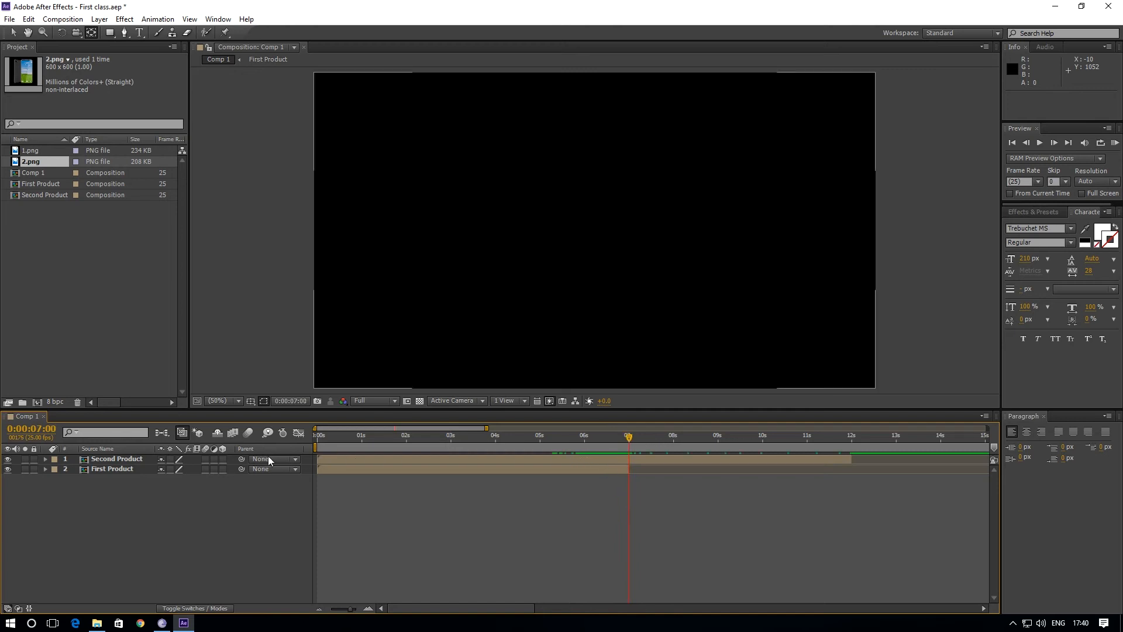
left_click(125, 458)
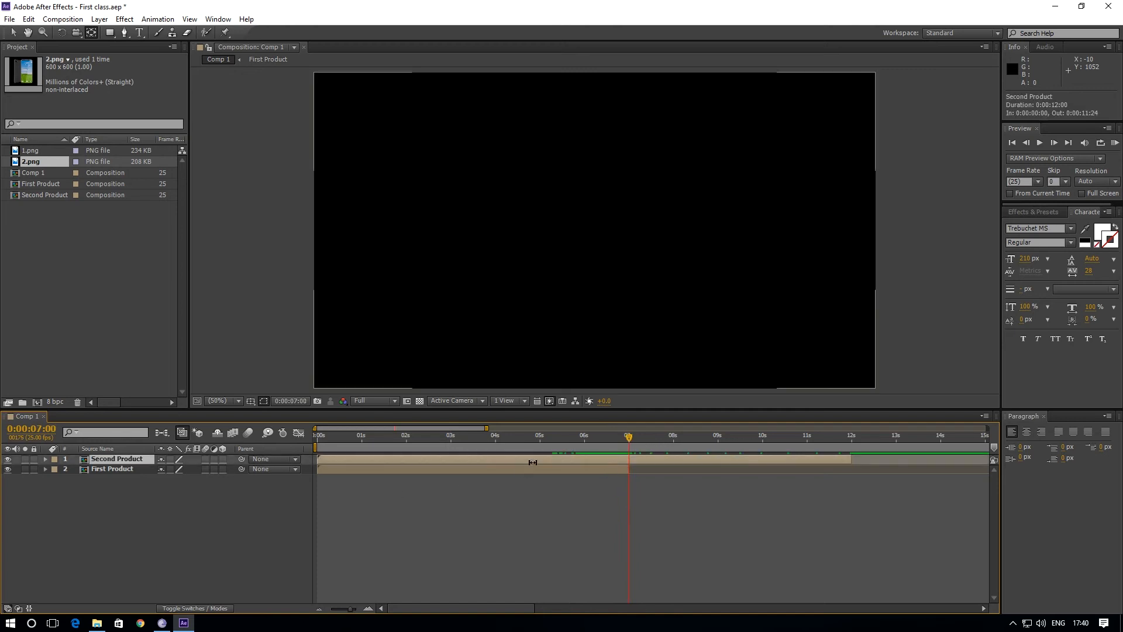
key("ctrl+shift+d")
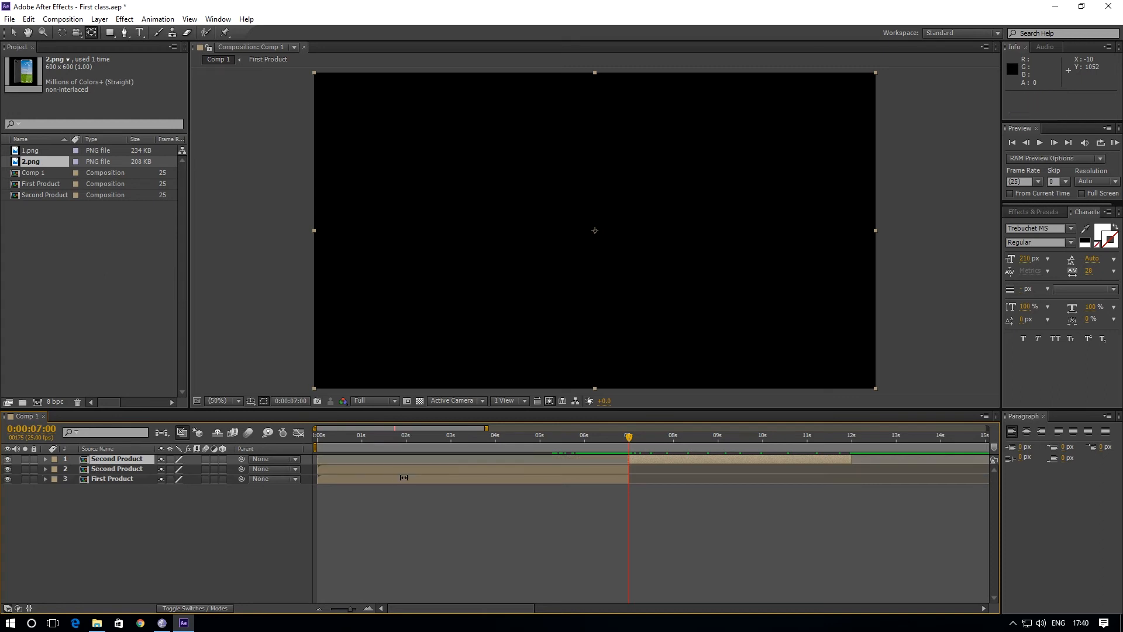
left_click(426, 473)
key("Delete")
Preview Comp 1 from the beginning through both product animations, including a RAM preview.
left_click_drag(628, 436, 279, 465)
key("space")
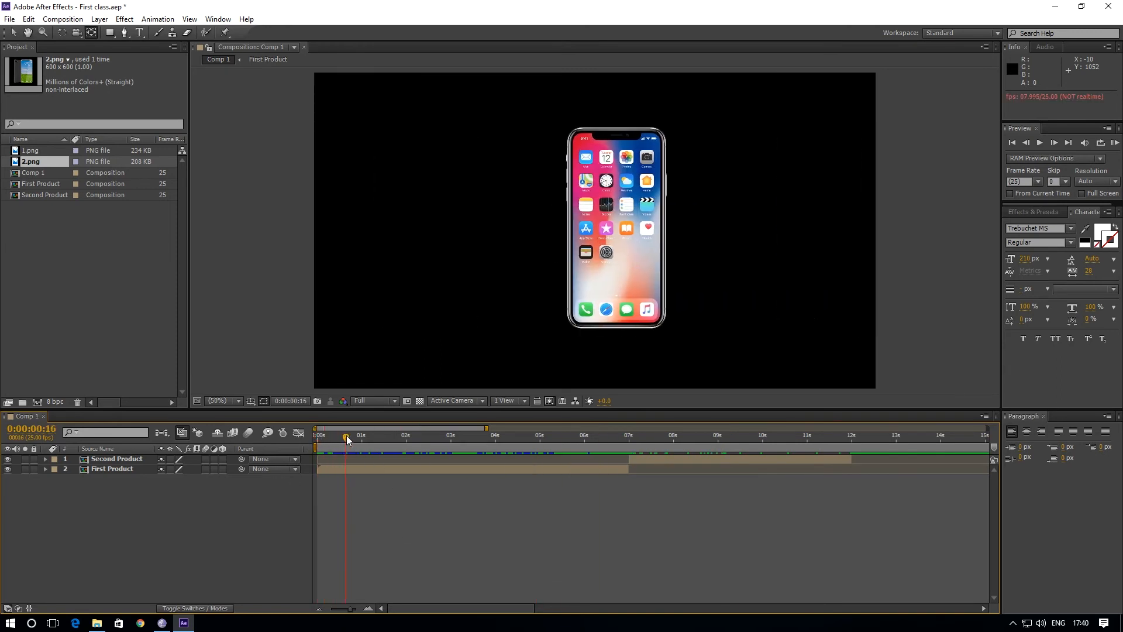
key("KP_0")
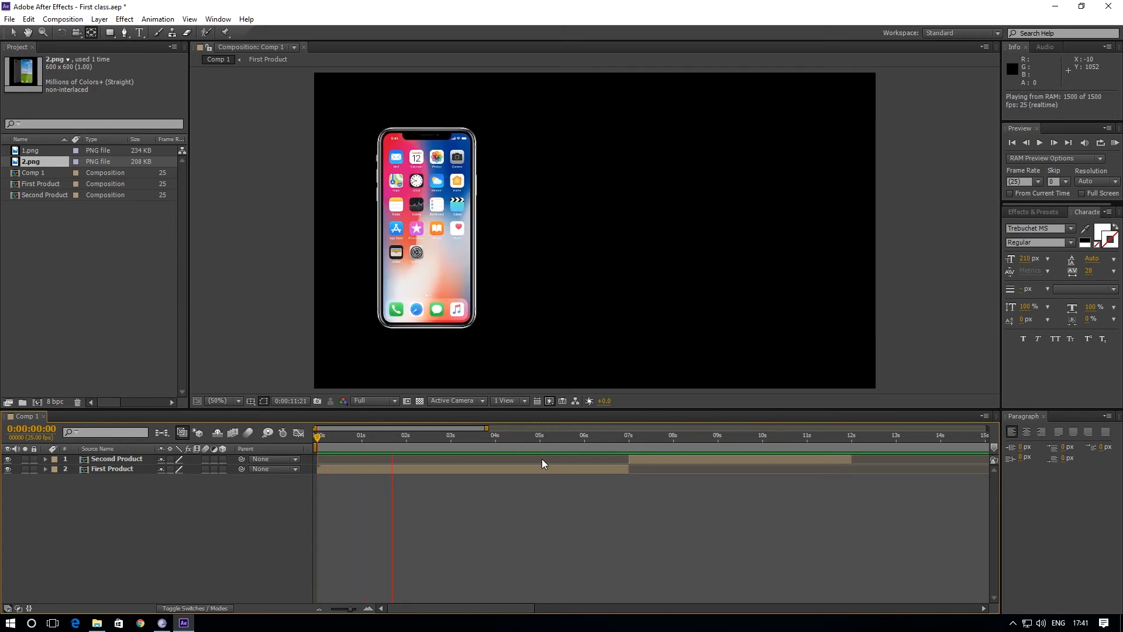
left_click(417, 443)
left_click_drag(415, 440, 313, 448)
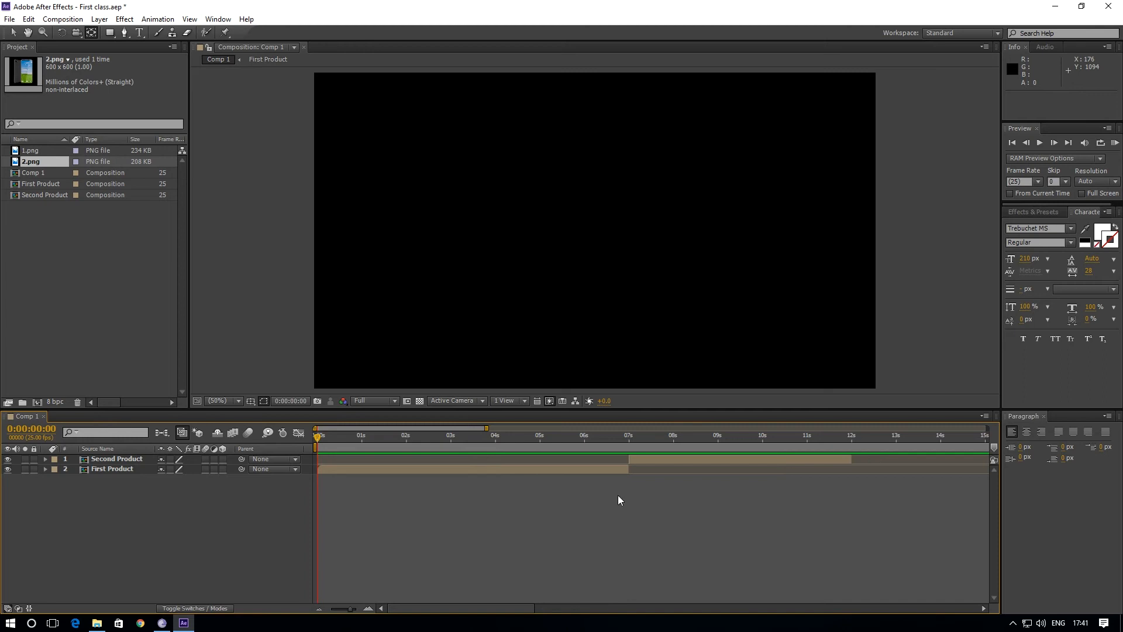
key("space")
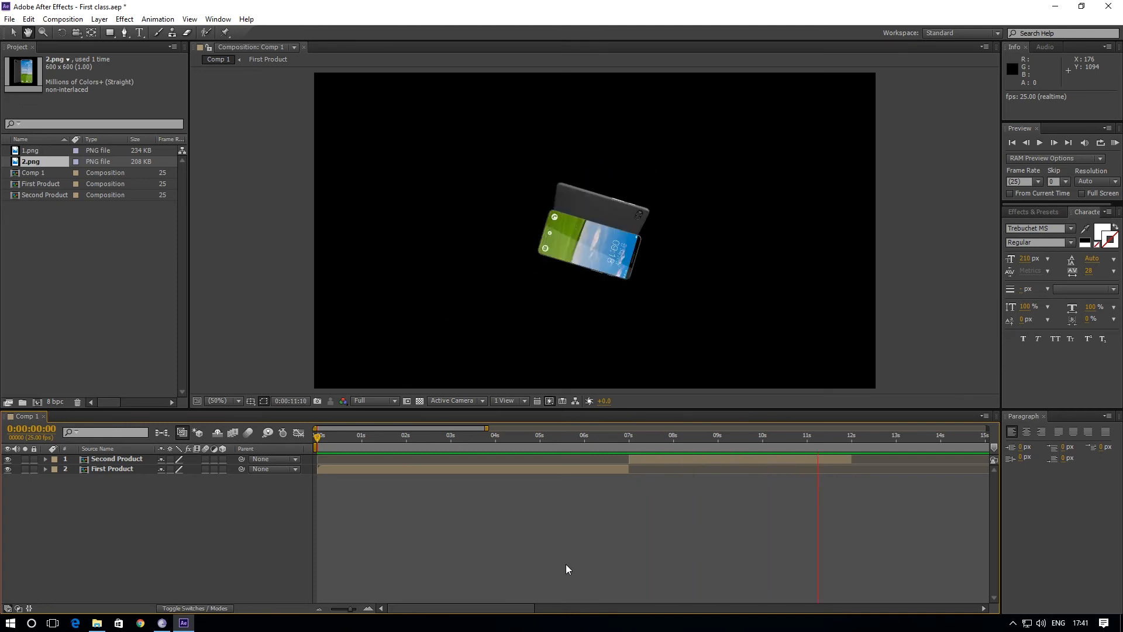
key("space")
Return to the start of the timeline and set the composition viewer resolution to Quarter.
left_click_drag(859, 436, 290, 460)
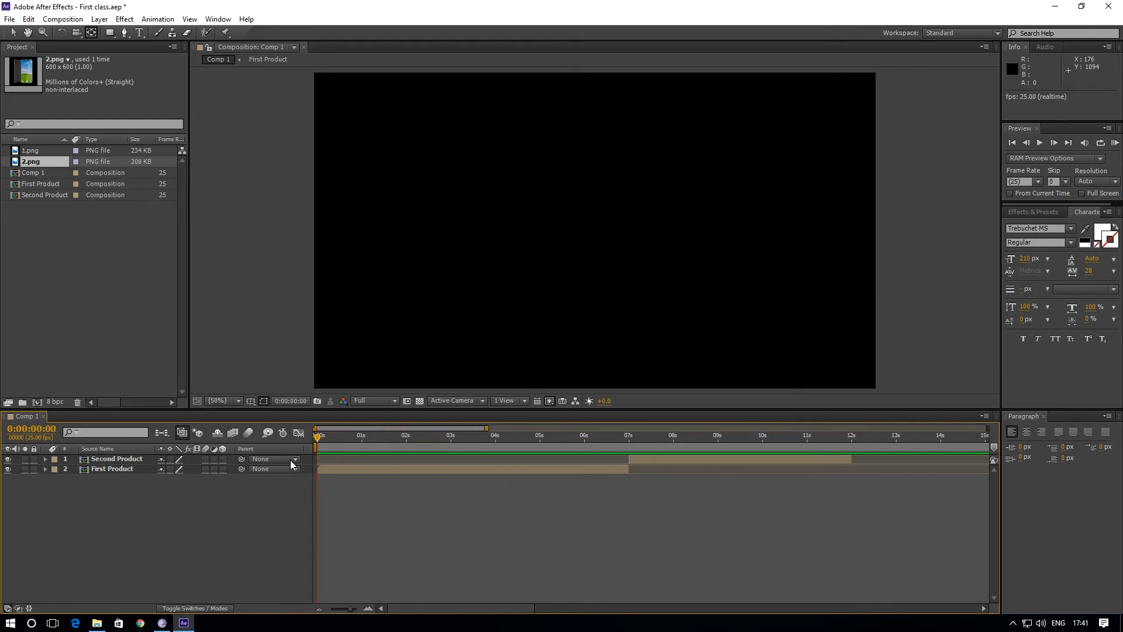
left_click(392, 400)
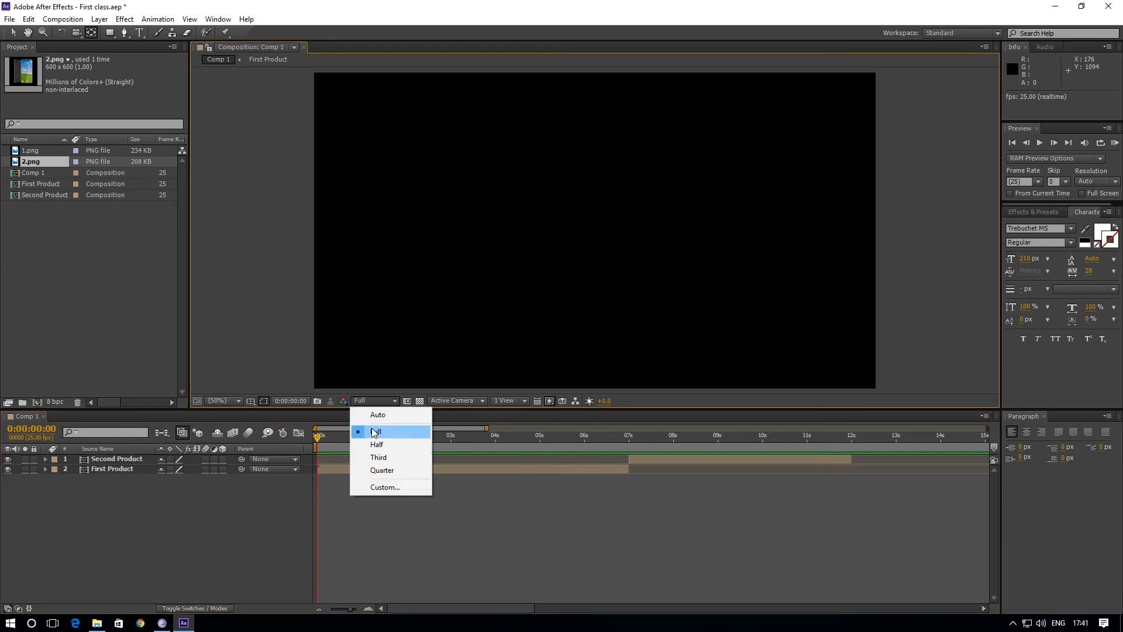
left_click(377, 470)
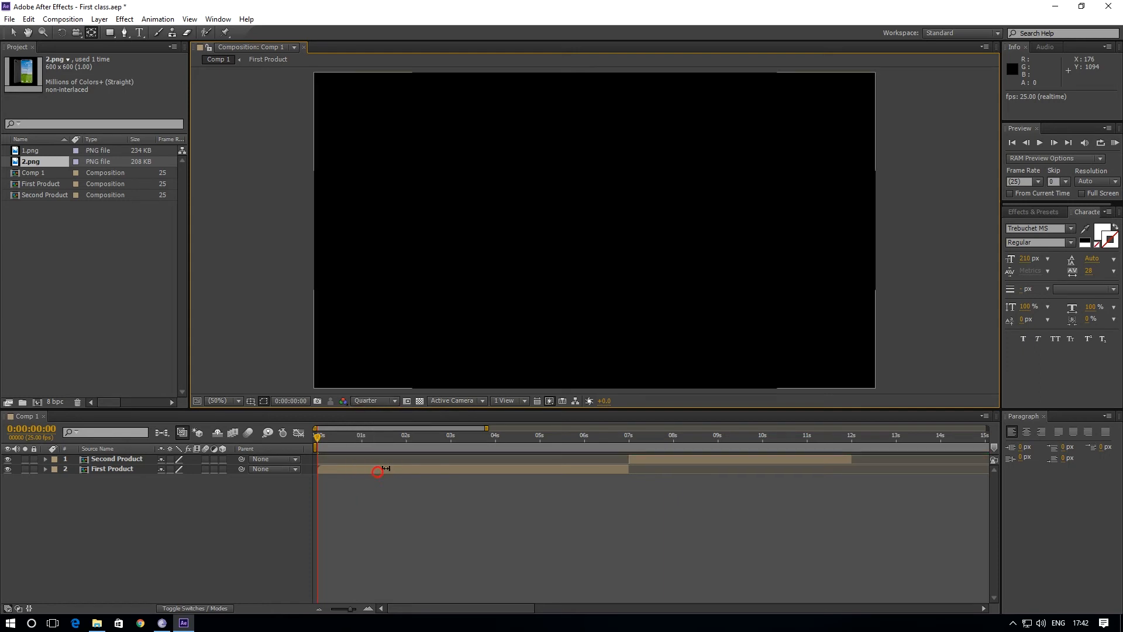
Compare the first product frame at 0:00:01:21 in Full and Quarter viewer resolution, leaving it at Quarter.
left_click_drag(377, 434, 398, 438)
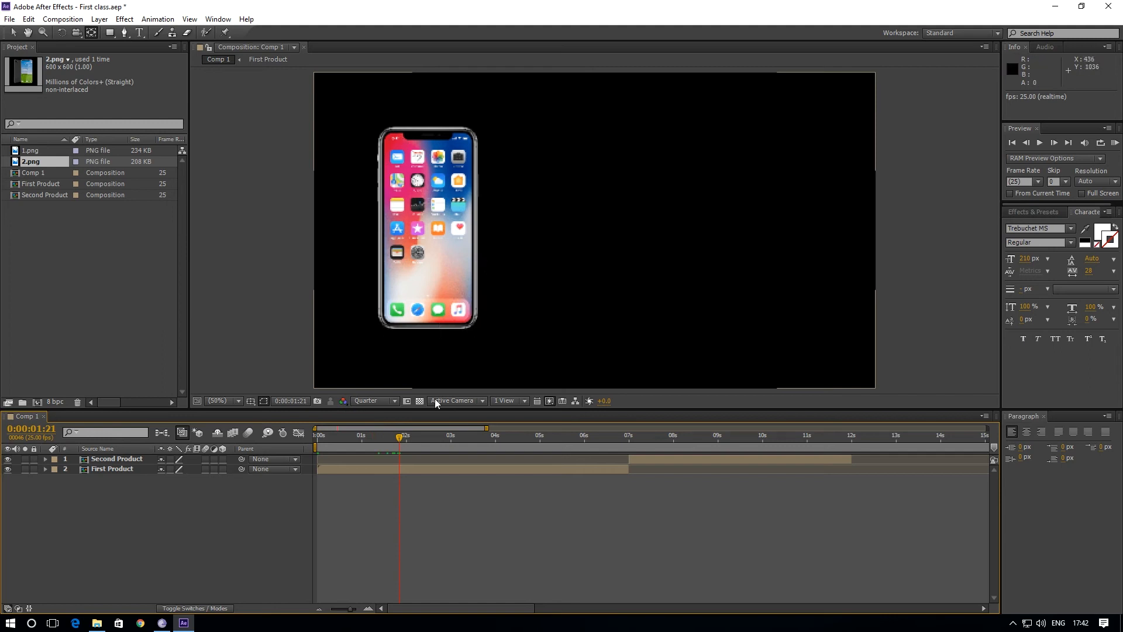
left_click(386, 401)
left_click(382, 413)
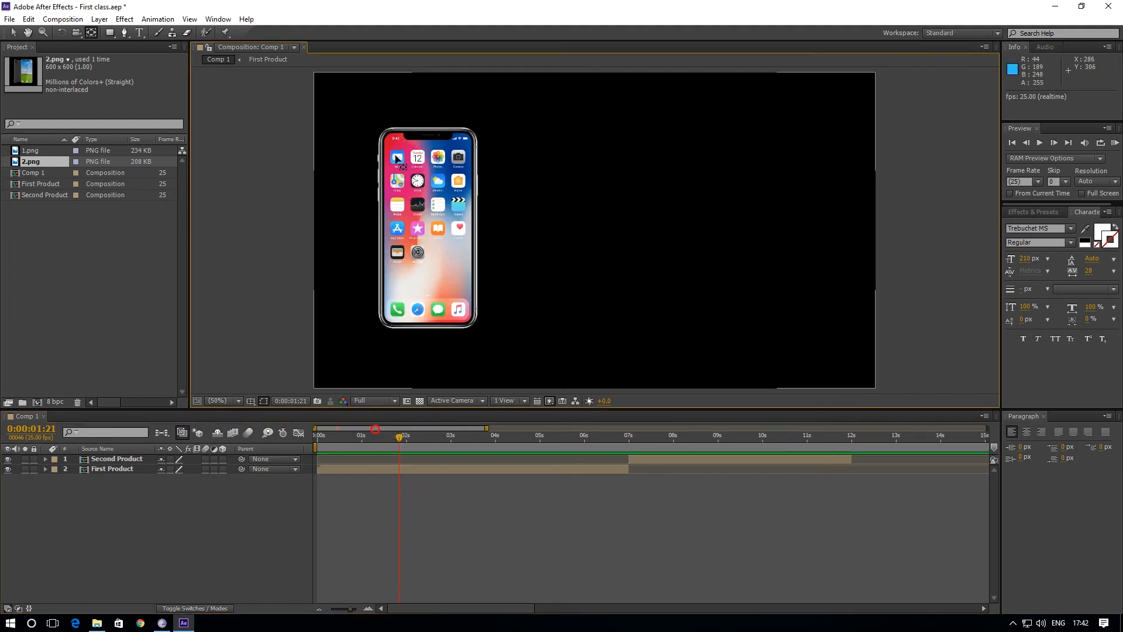
left_click(377, 402)
left_click(382, 470)
left_click(382, 470)
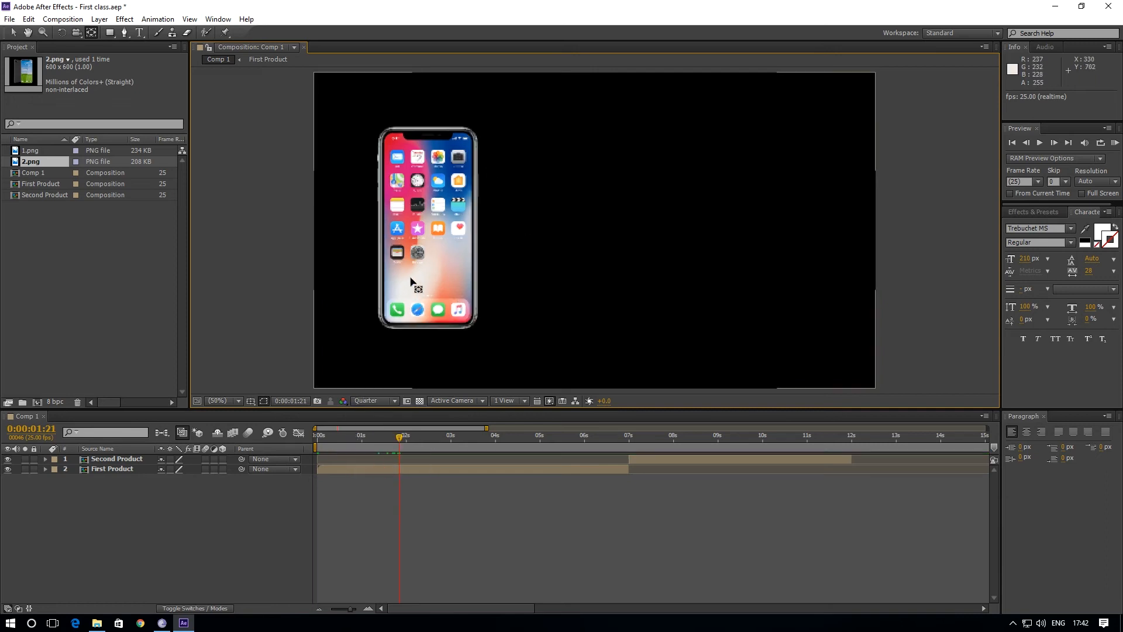
Play a RAM preview of Comp 1 from the start through both product animations.
left_click_drag(397, 436, 250, 479)
key("KP_0")
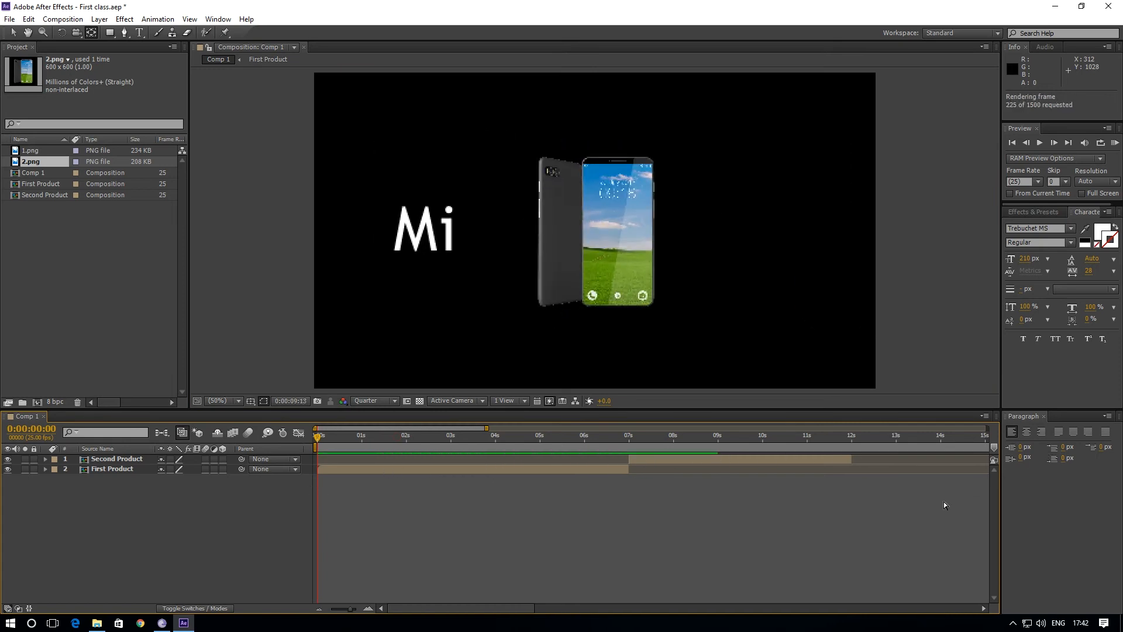
left_click_drag(325, 438, 317, 440)
key("space")
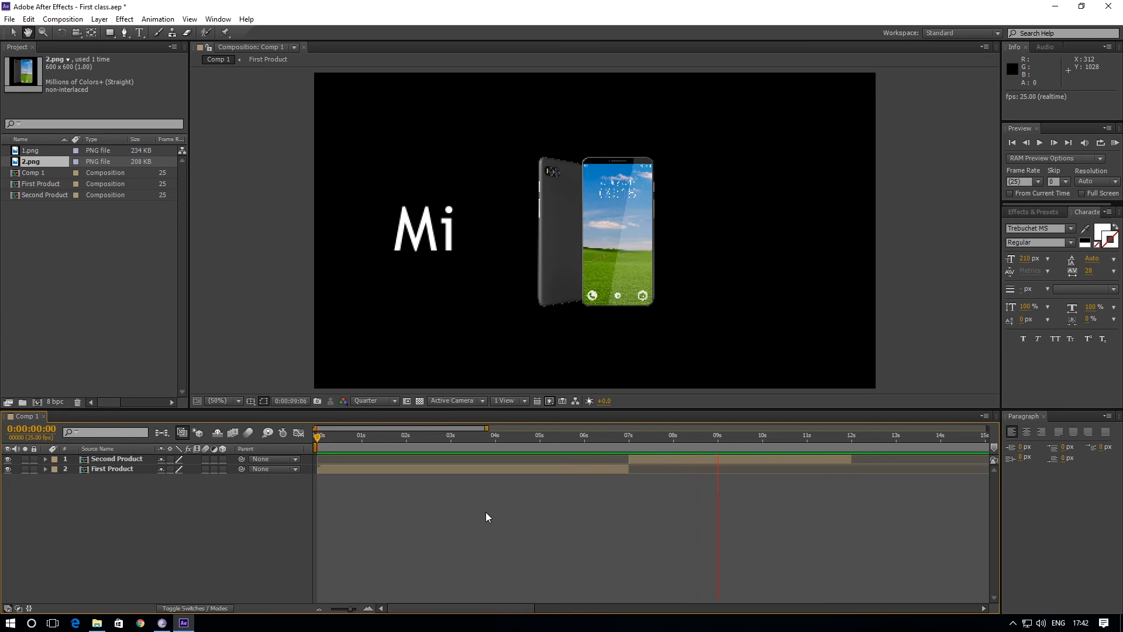
At 0:00:12:00, add the text "iousfosdnfio" and move it to the middle of the composition.
left_click_drag(800, 436, 851, 473)
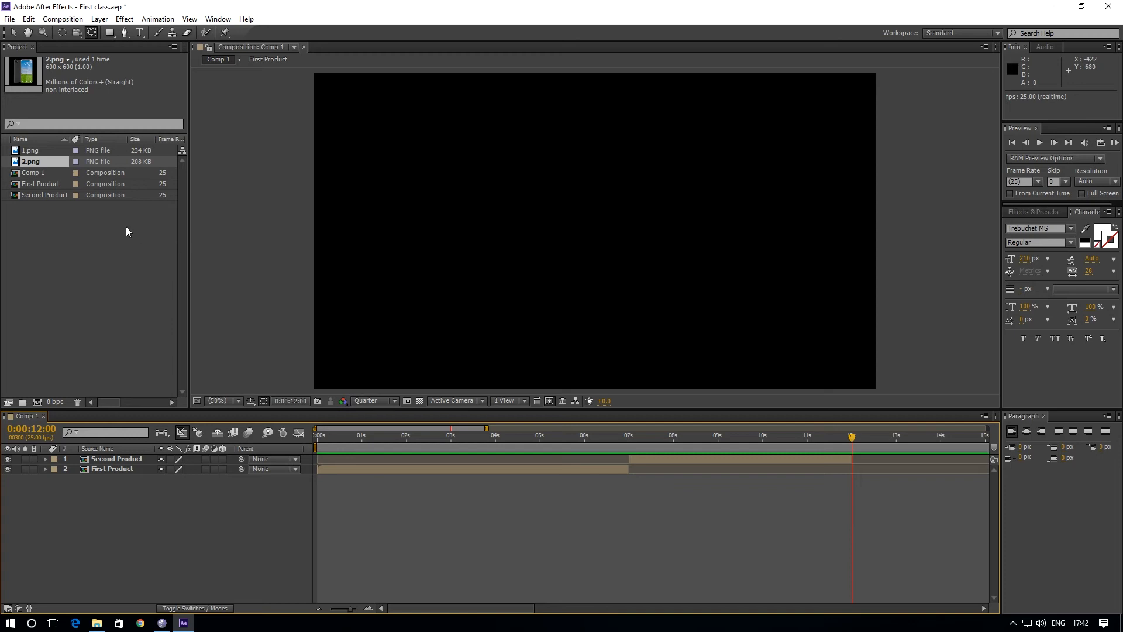
left_click(140, 33)
left_click(502, 230)
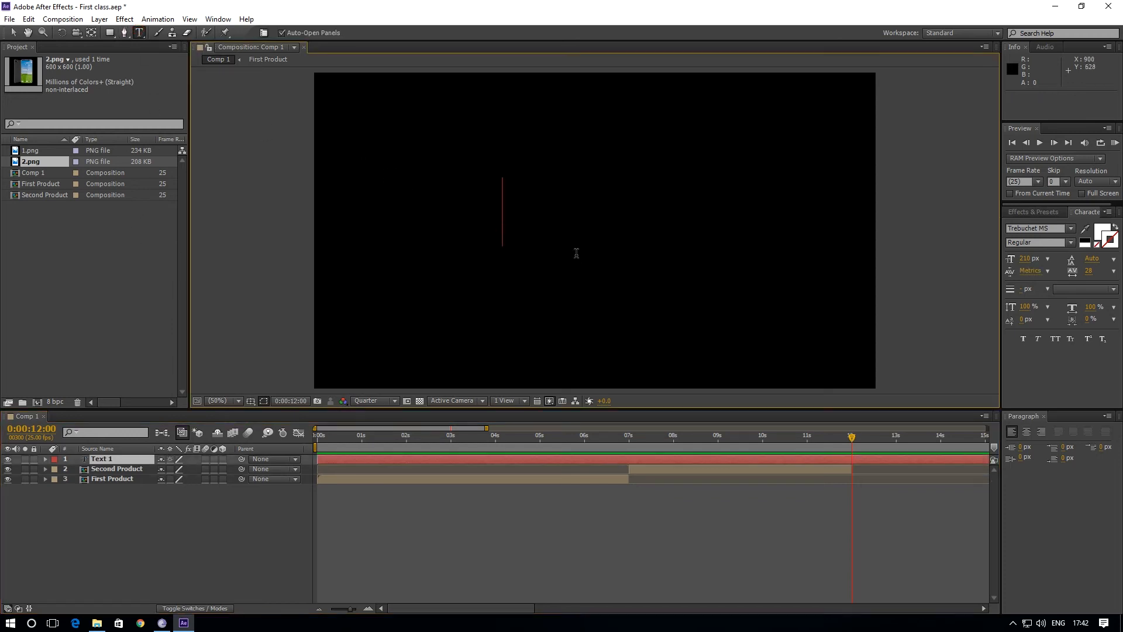
type("iousfosdnfio")
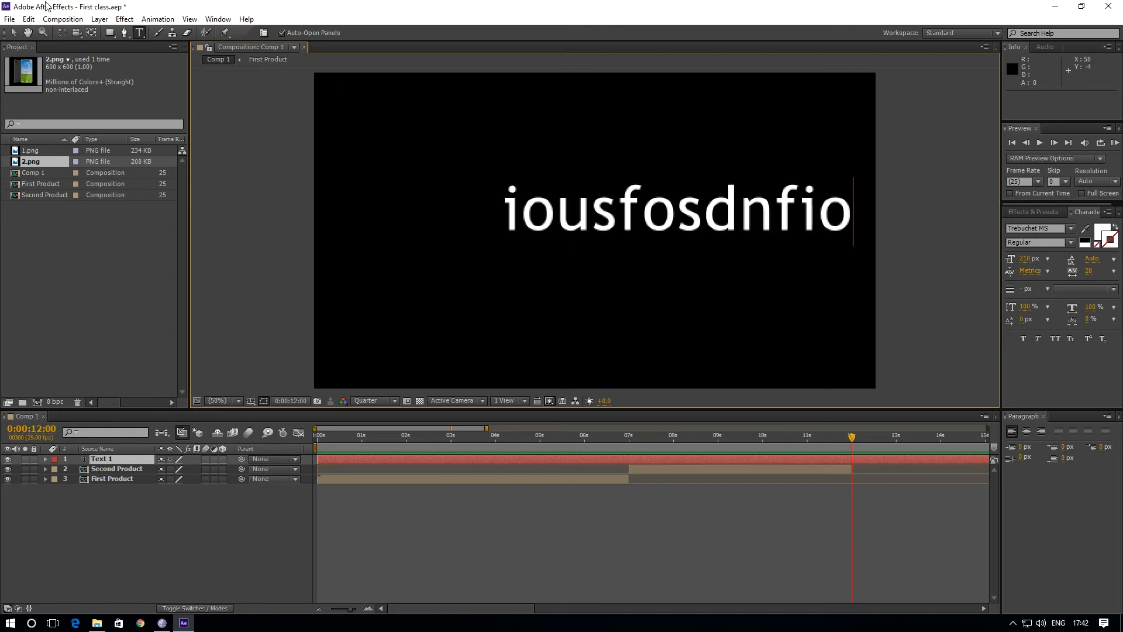
left_click(12, 33)
left_click_drag(602, 220, 522, 238)
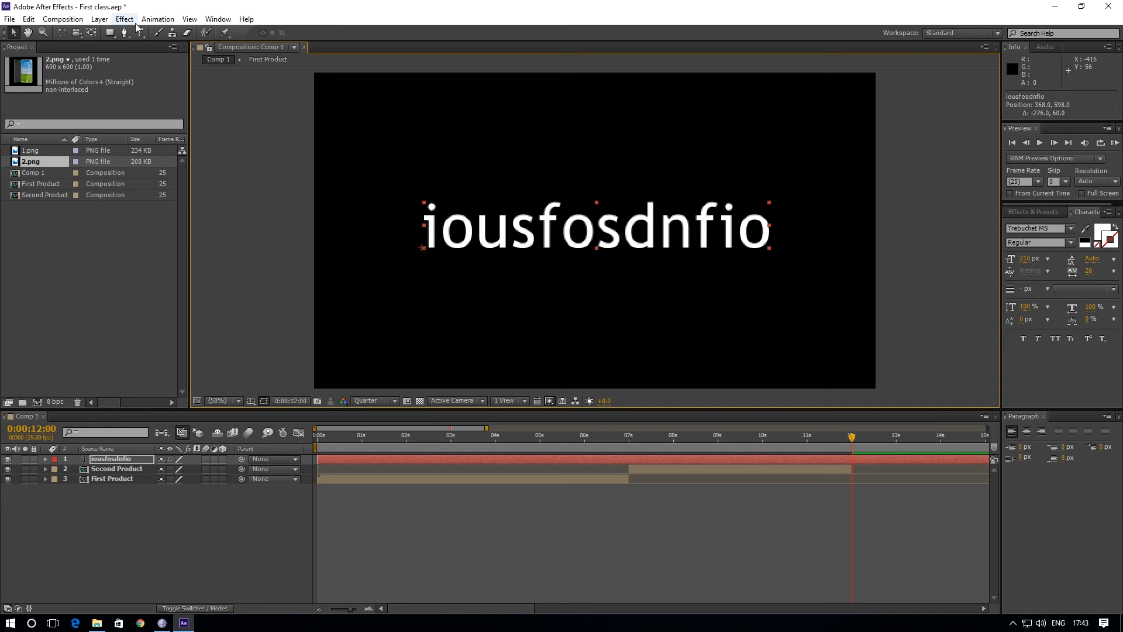
left_click(115, 460)
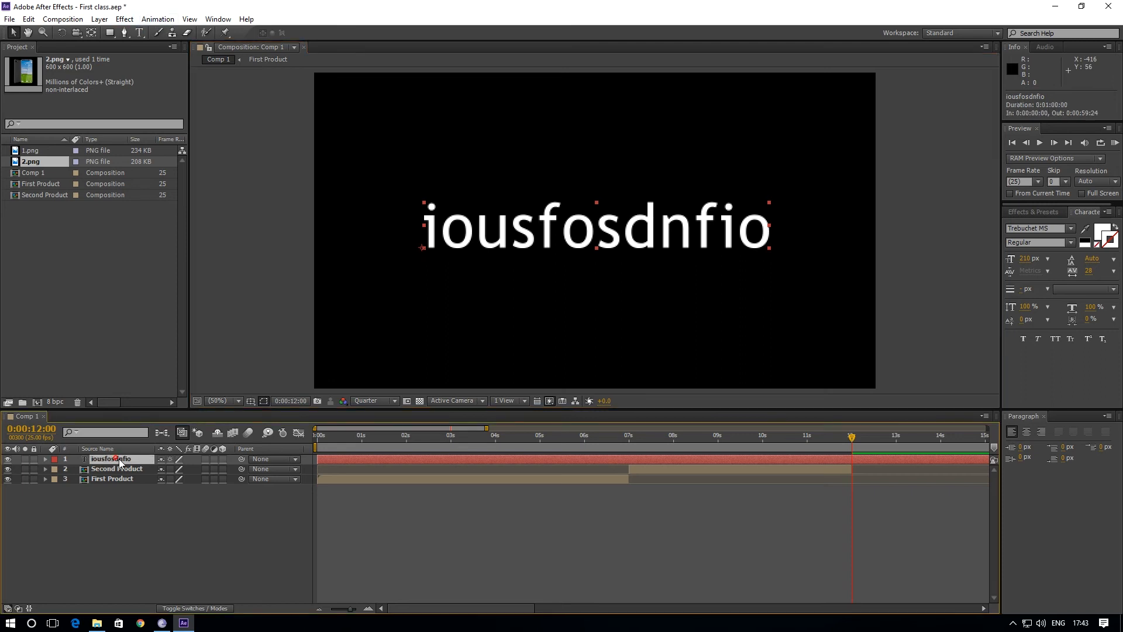
left_click(158, 19)
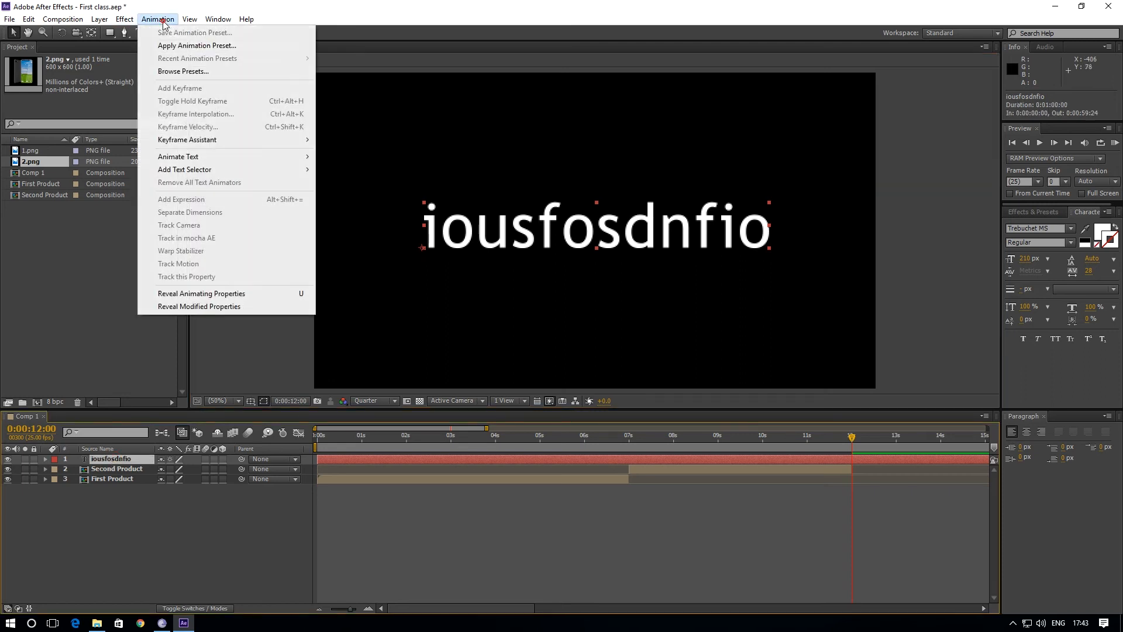
left_click(179, 71)
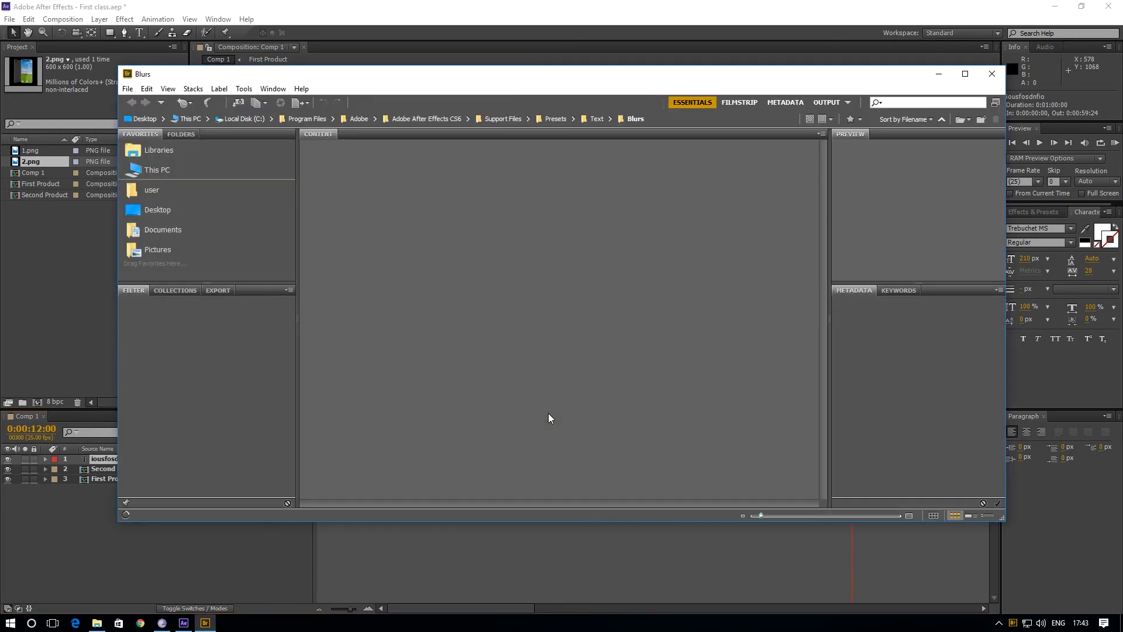
left_click_drag(400, 76, 321, 147)
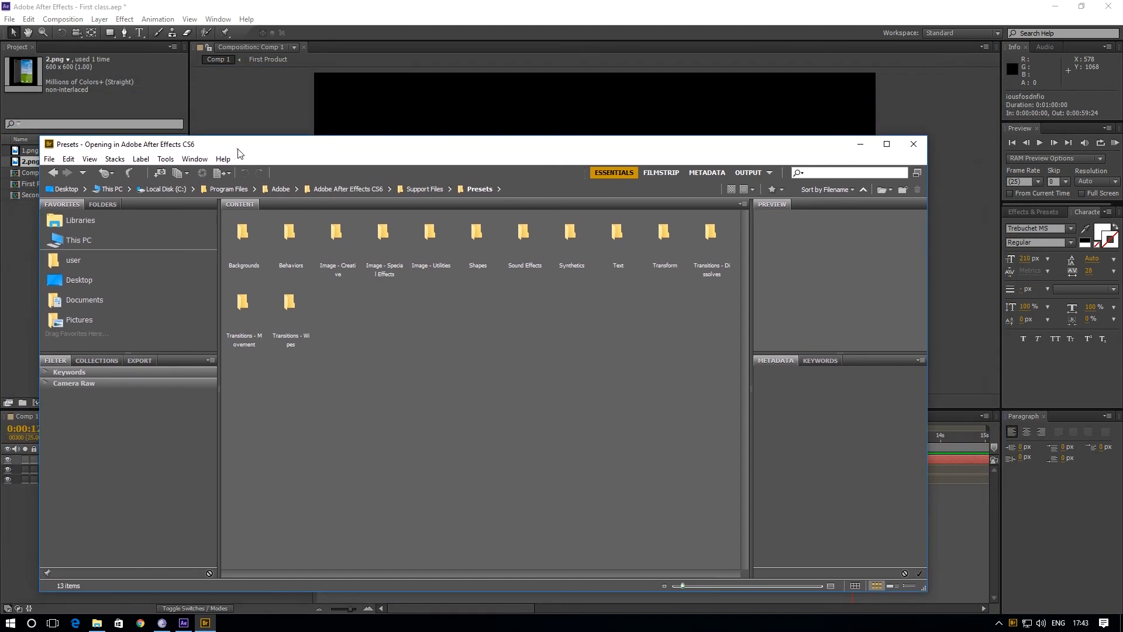
left_click_drag(238, 153, 249, 123)
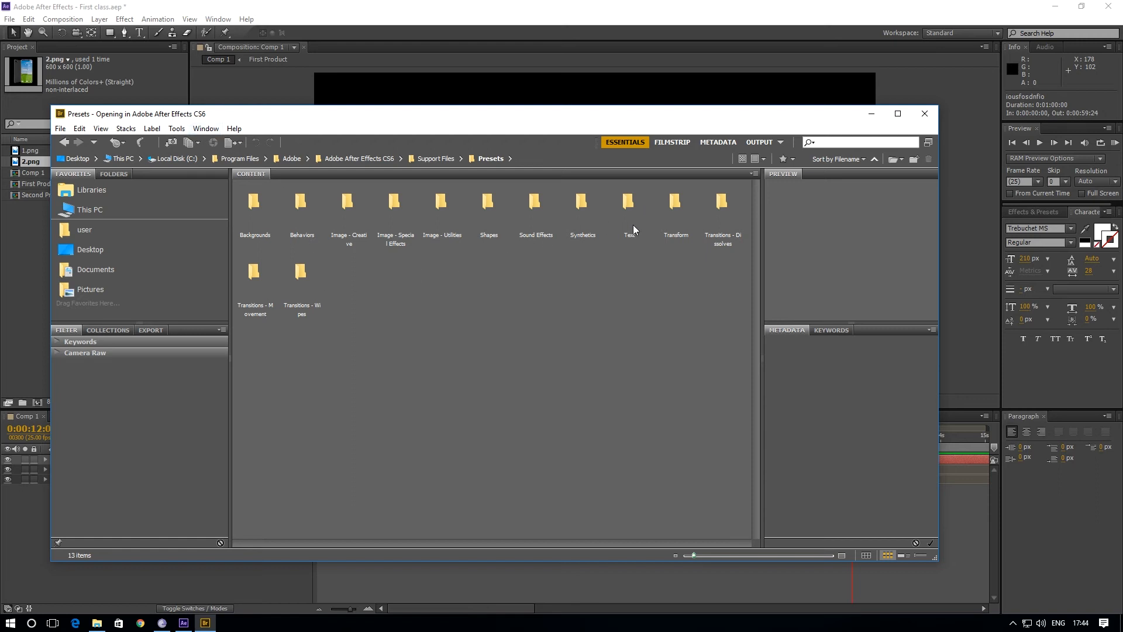
left_click(924, 114)
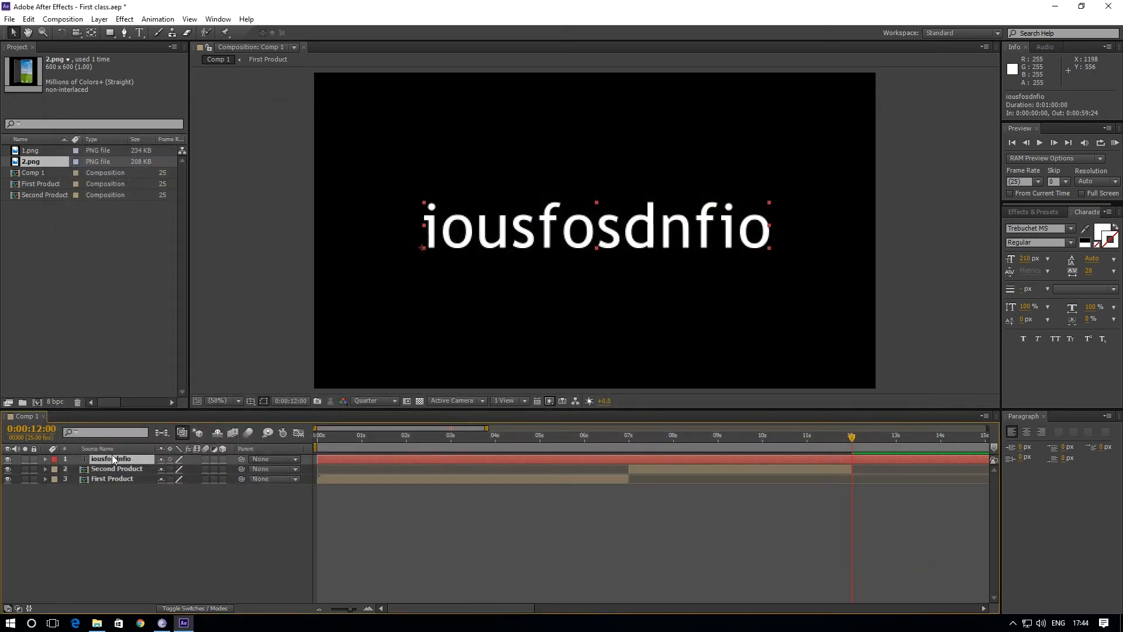
Browse the animation presets for the iousfosdnfio layer in Adobe Bridge and open the Text folder.
left_click(158, 19)
left_click(172, 73)
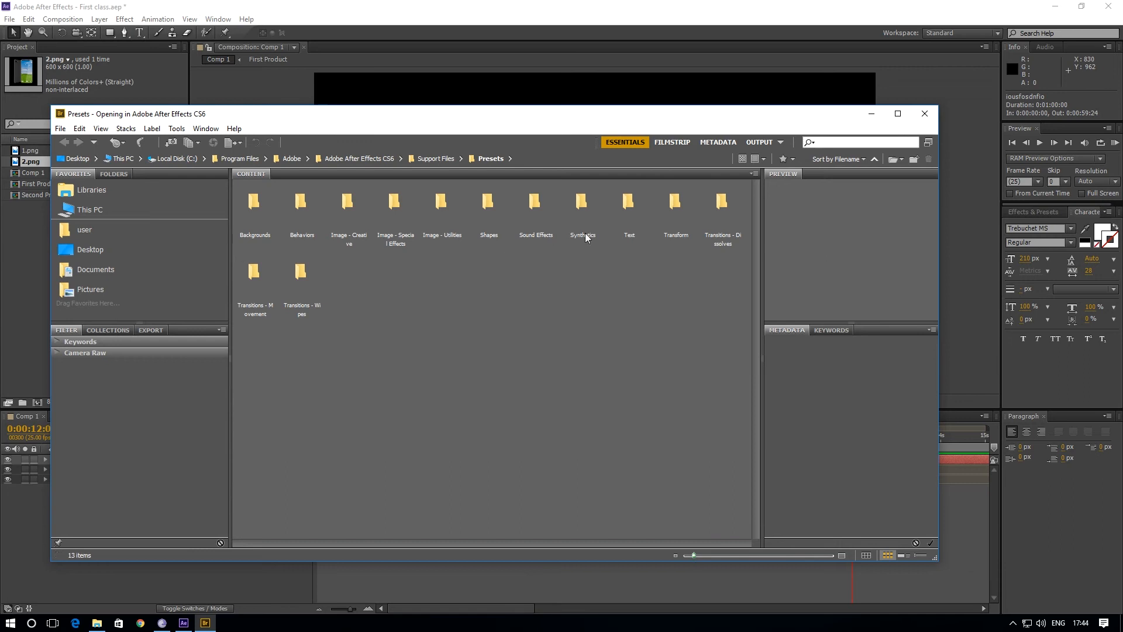
double_click(625, 204)
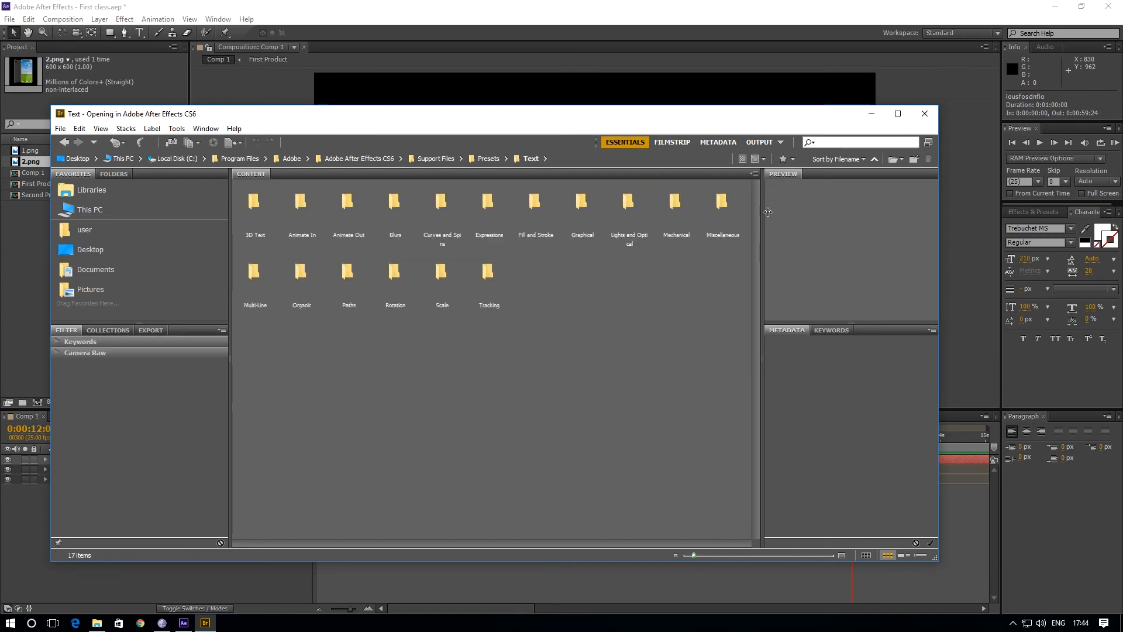
Look through the Blurs, Expressions and 3D Text preset folders, ending in the Blurs folder.
double_click(392, 205)
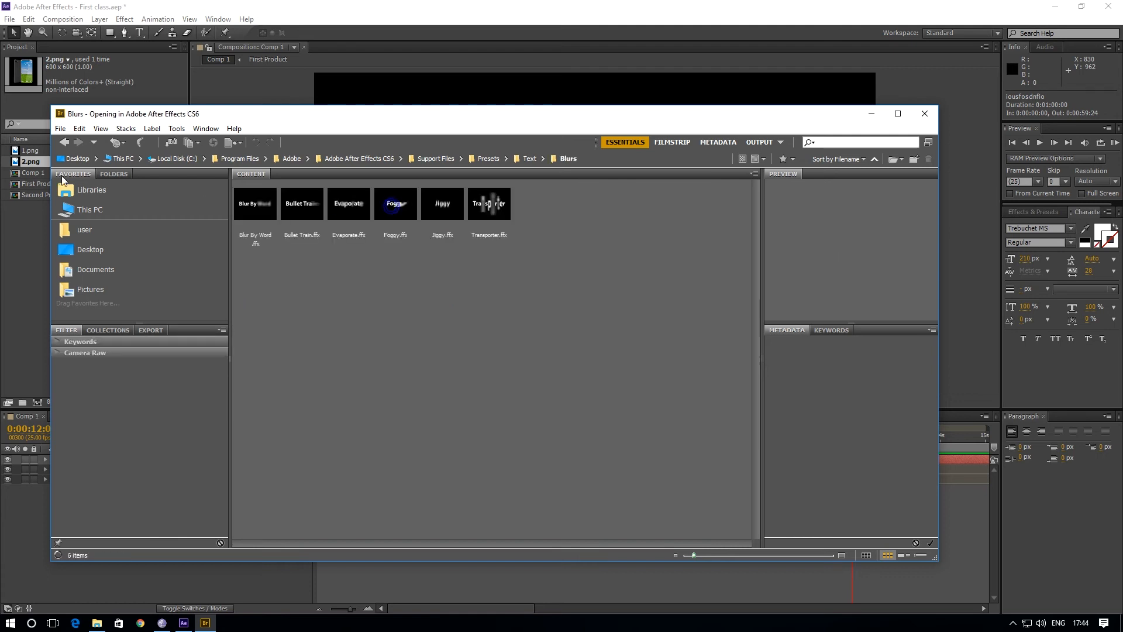
left_click(63, 142)
double_click(490, 209)
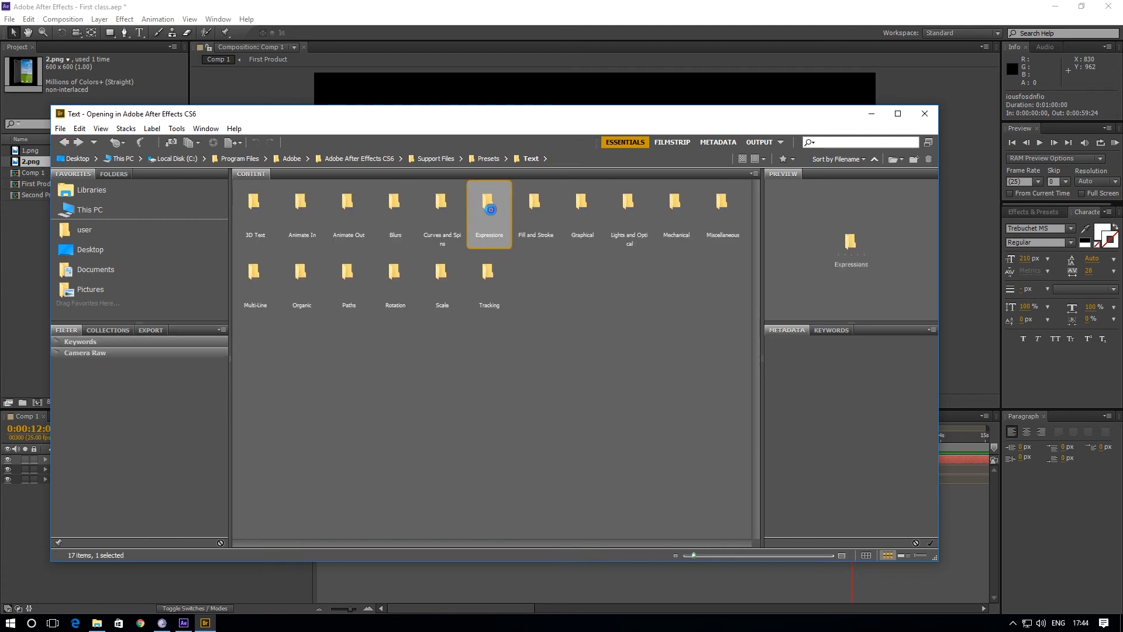
left_click(64, 142)
double_click(257, 213)
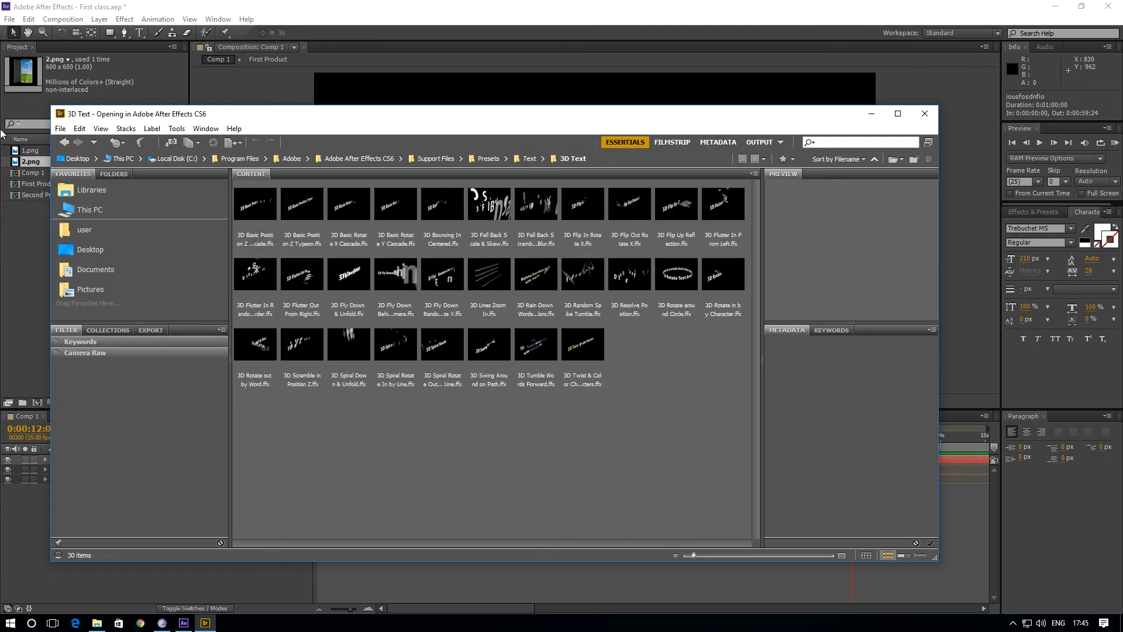
left_click(64, 142)
double_click(394, 213)
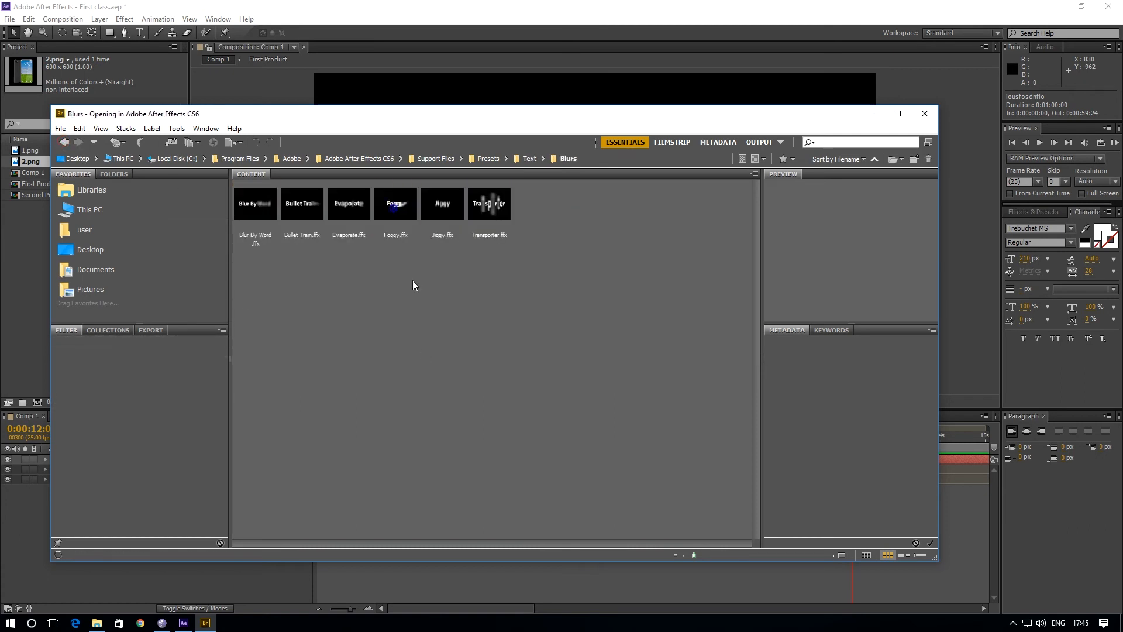
Preview the Blur By Word and Bullet Train text presets.
left_click_drag(466, 120, 322, 257)
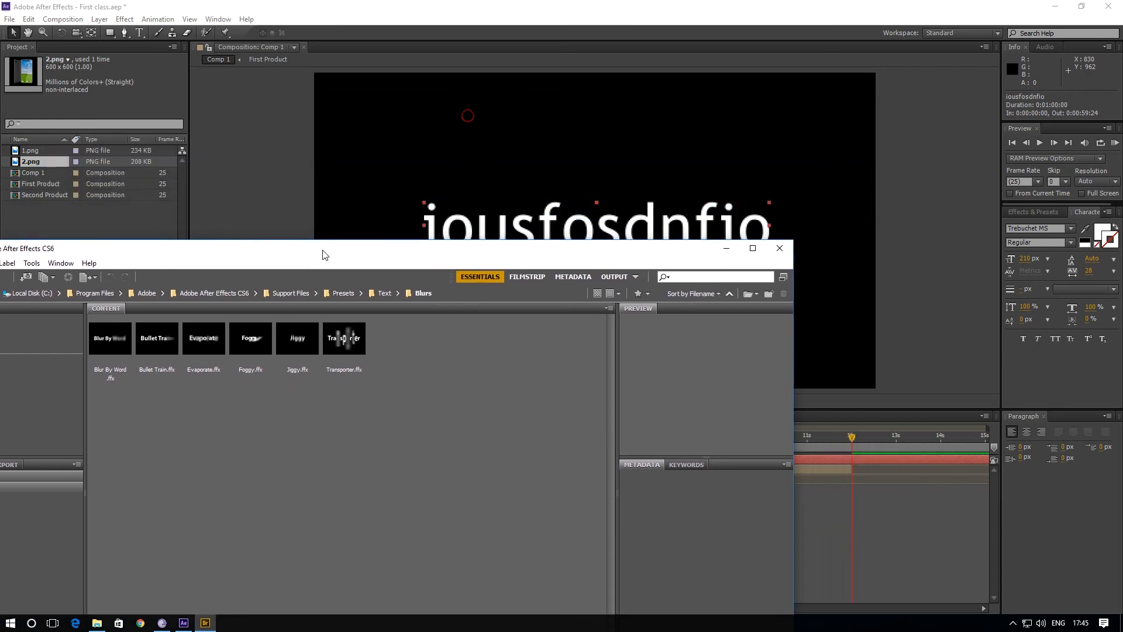
left_click(110, 351)
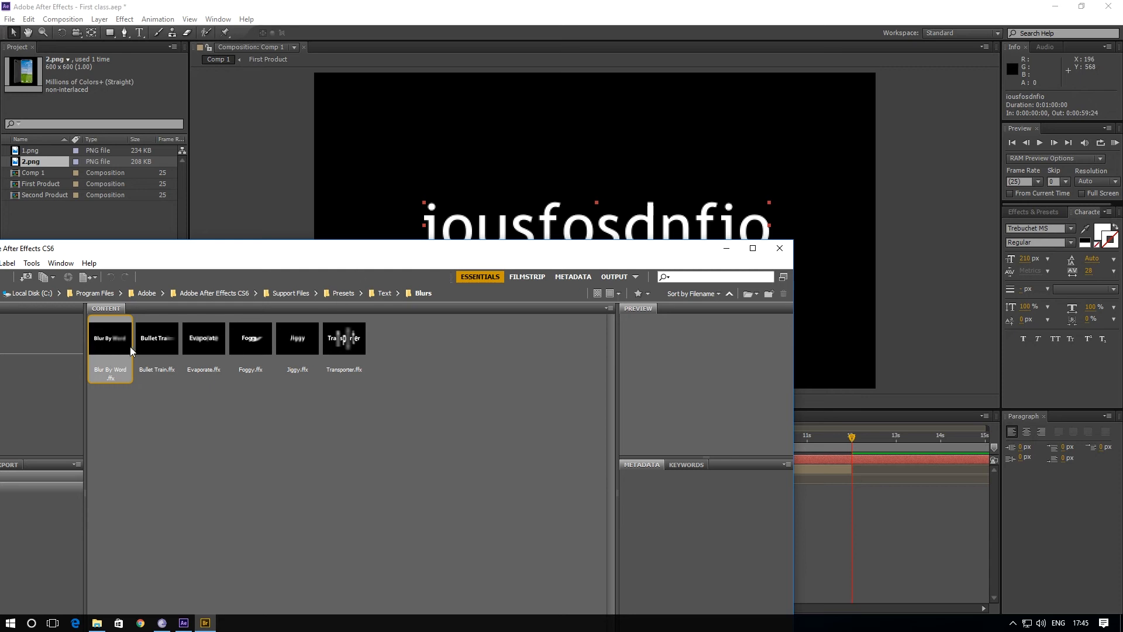
left_click_drag(310, 259, 502, 167)
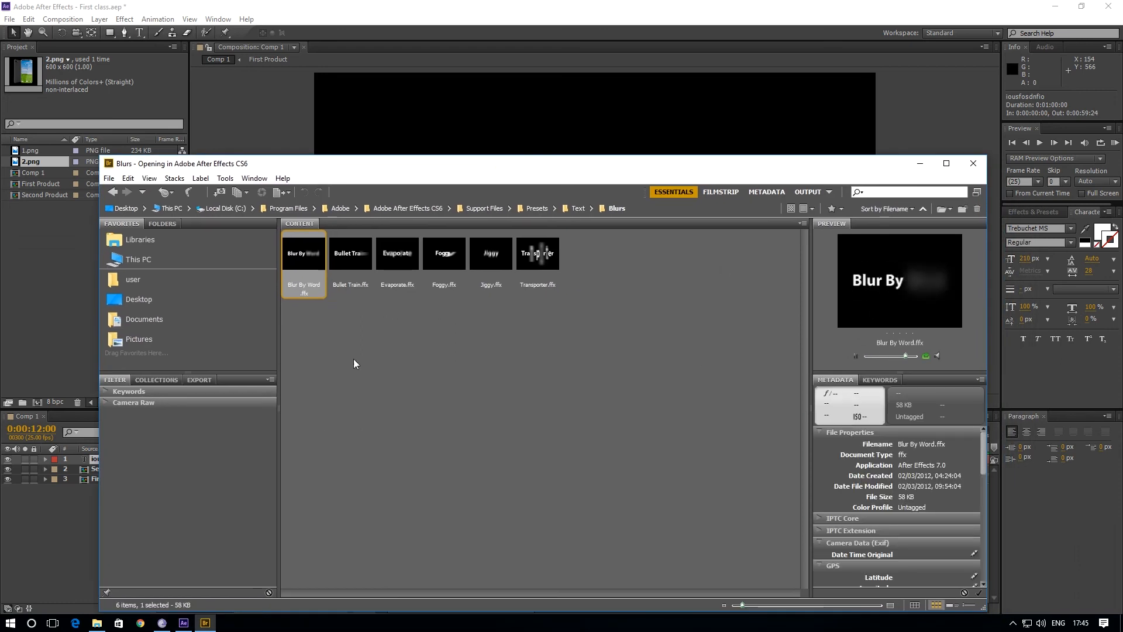
left_click(353, 258)
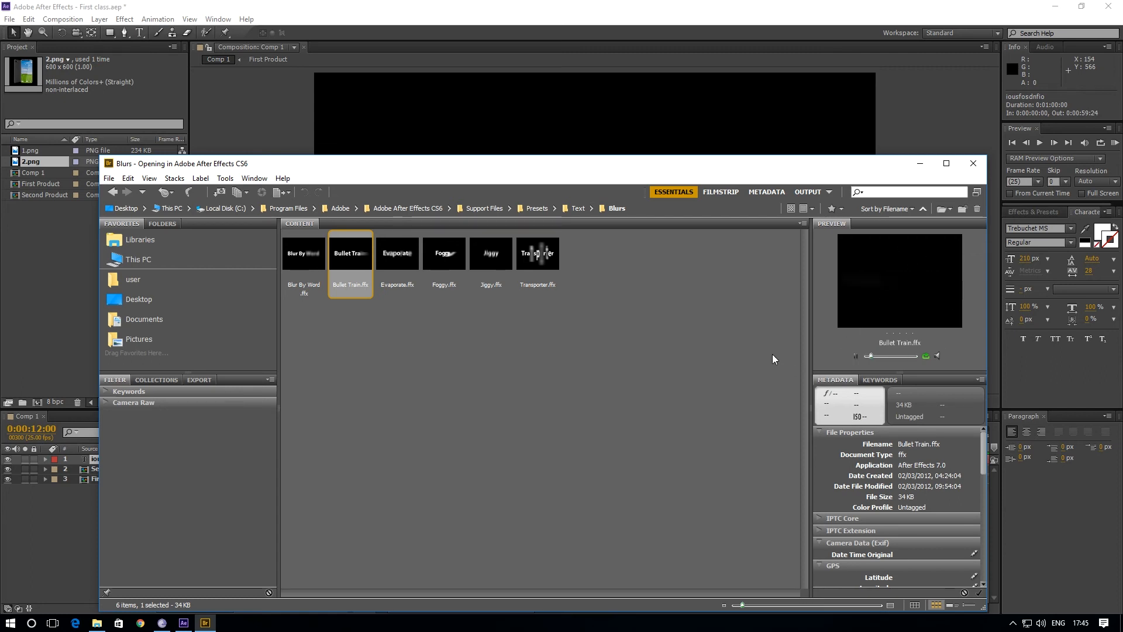
Locate the QuickTime Player shortcut on the desktop, leave it in its original place, and return to the Blurs presets in Bridge.
left_click(917, 169)
left_click(1055, 7)
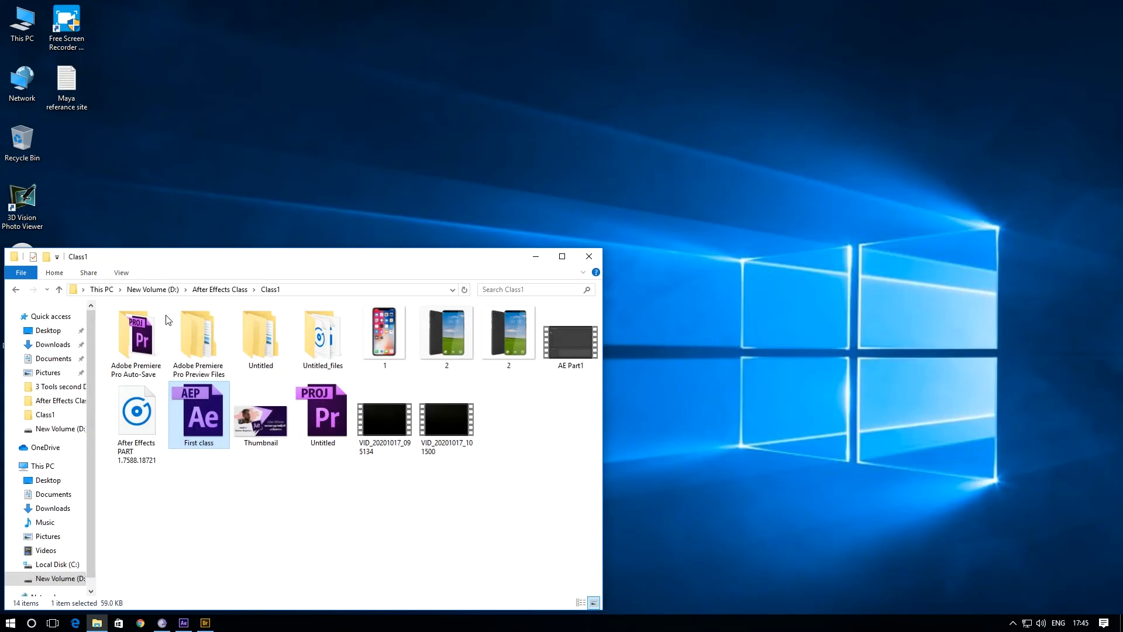
left_click(536, 256)
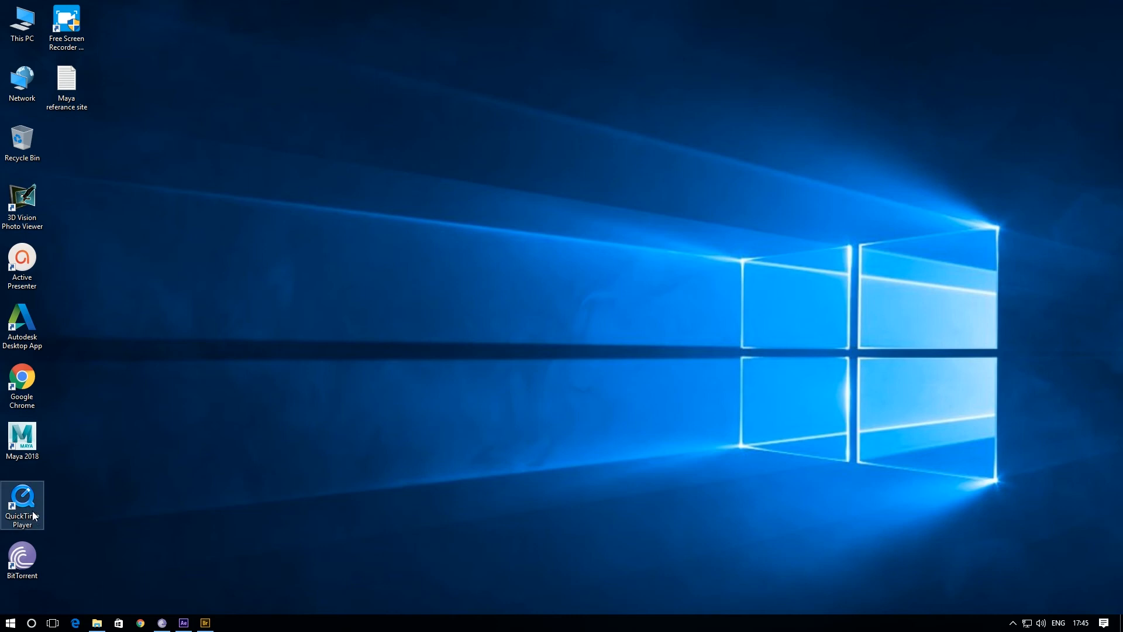
left_click_drag(29, 503, 226, 420)
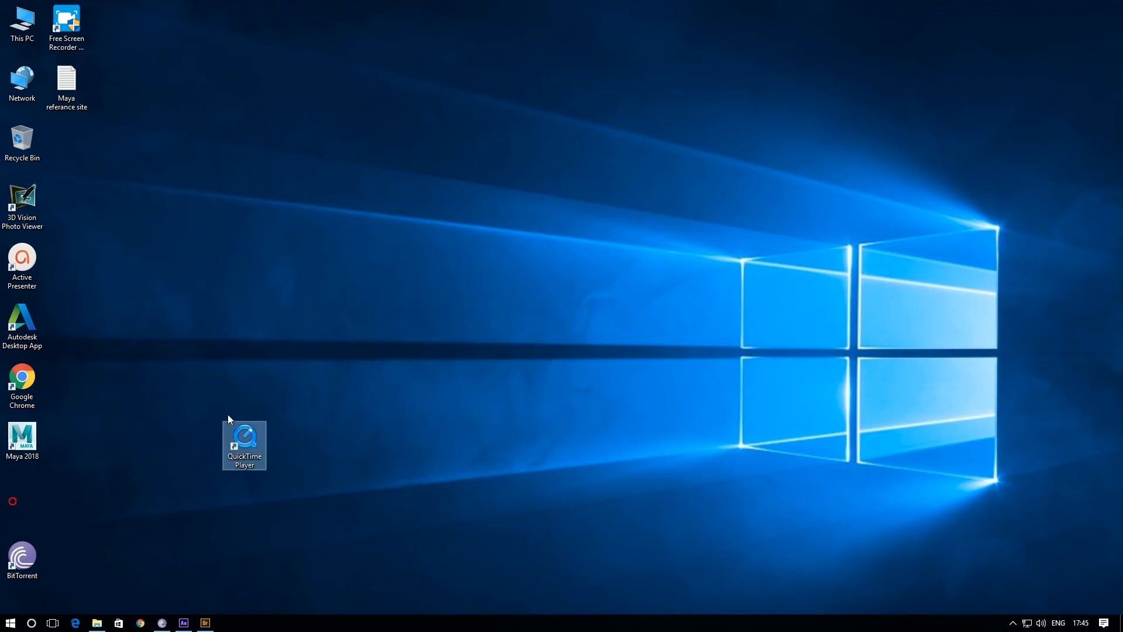
left_click_drag(234, 462, 26, 493)
left_click(182, 624)
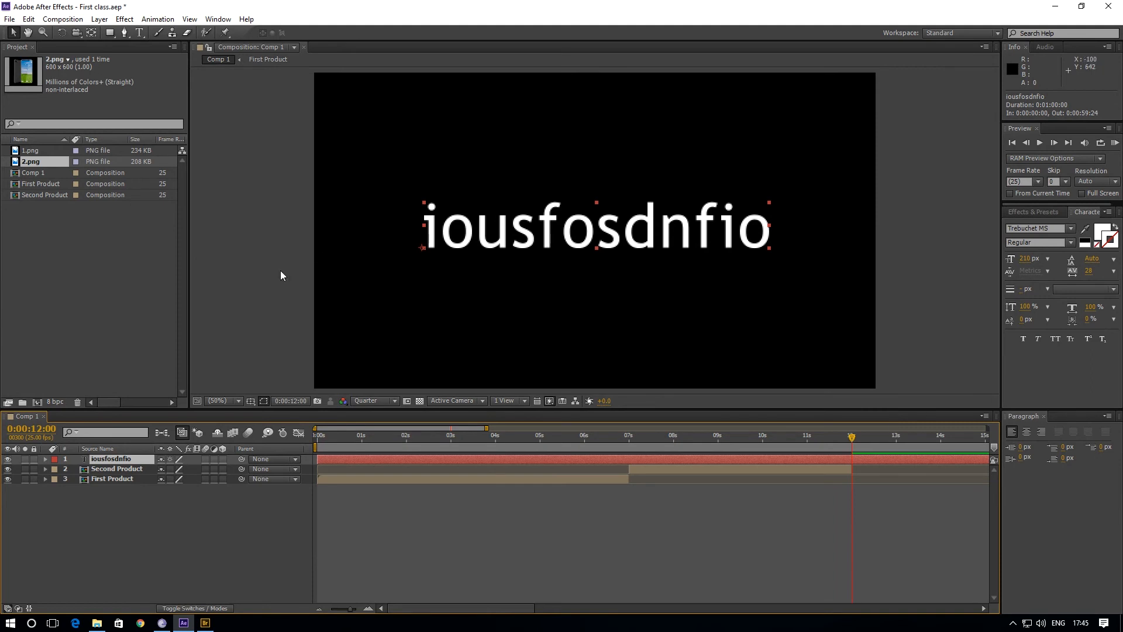
left_click(205, 623)
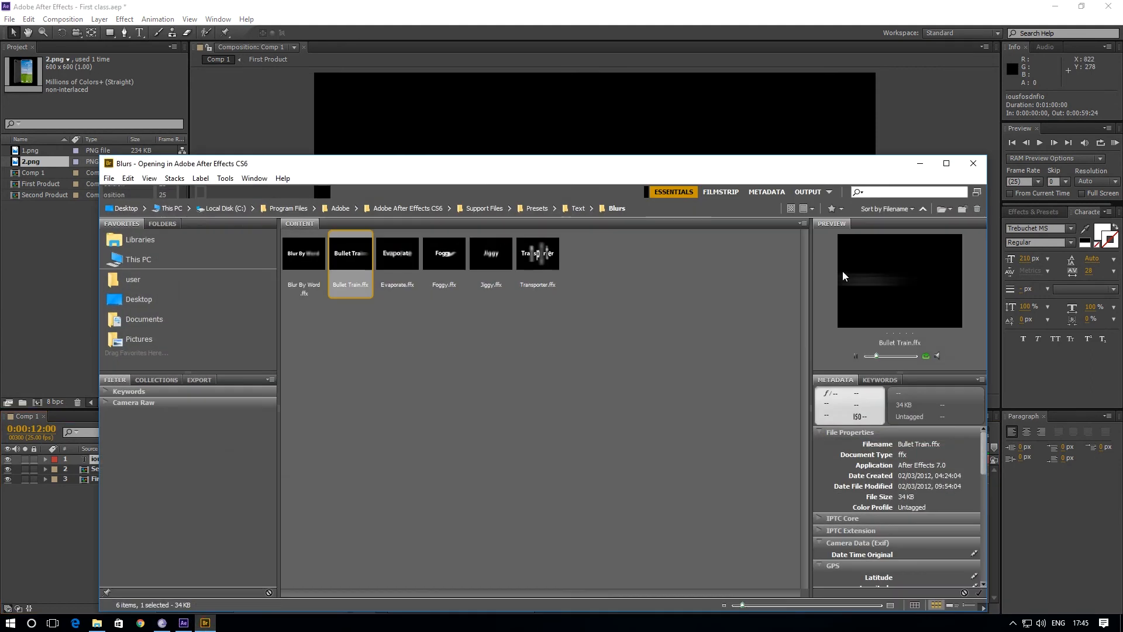
Preview the Evaporate, Bullet Train and Transporter presets and apply Transporter to the iousfosdnfio text layer at 0:00:12:00.
left_click(408, 264)
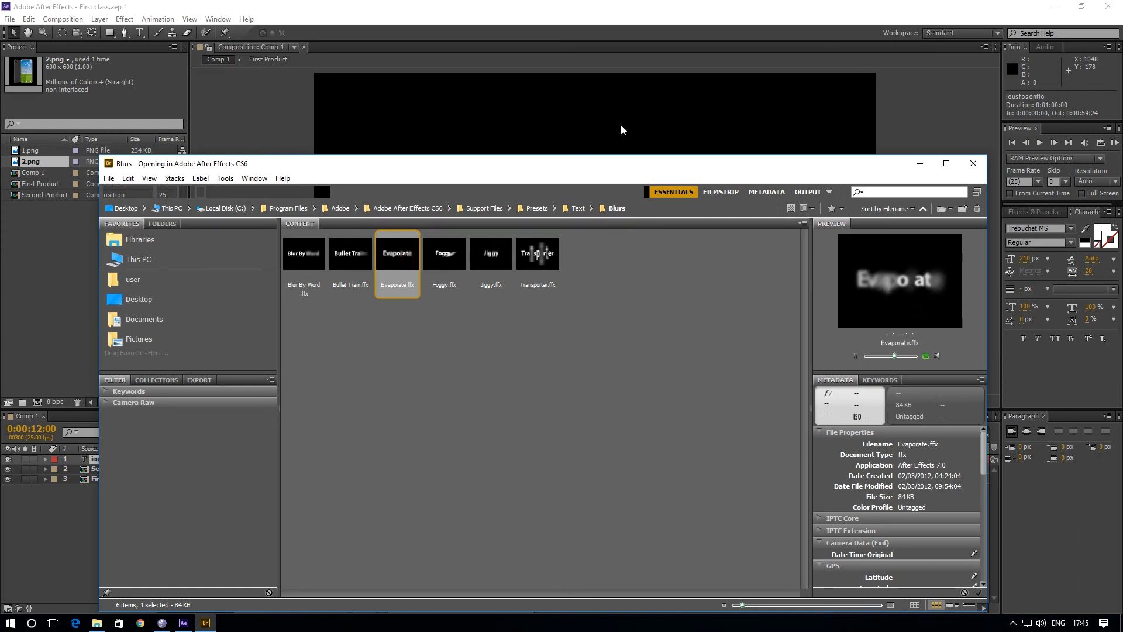
left_click_drag(596, 165, 595, 127)
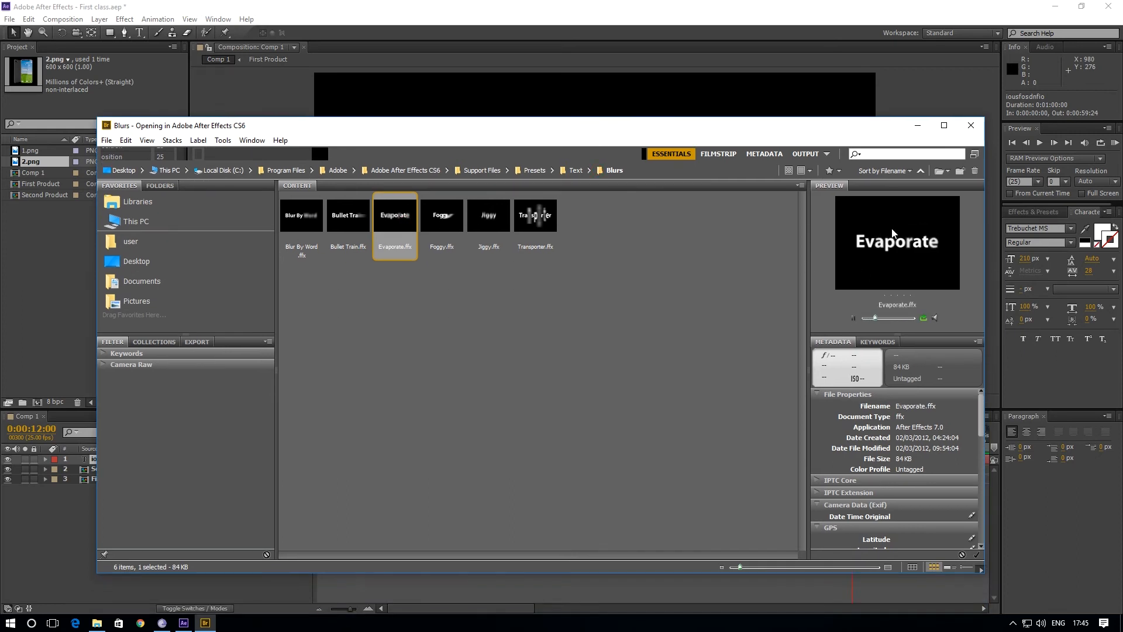
left_click(343, 217)
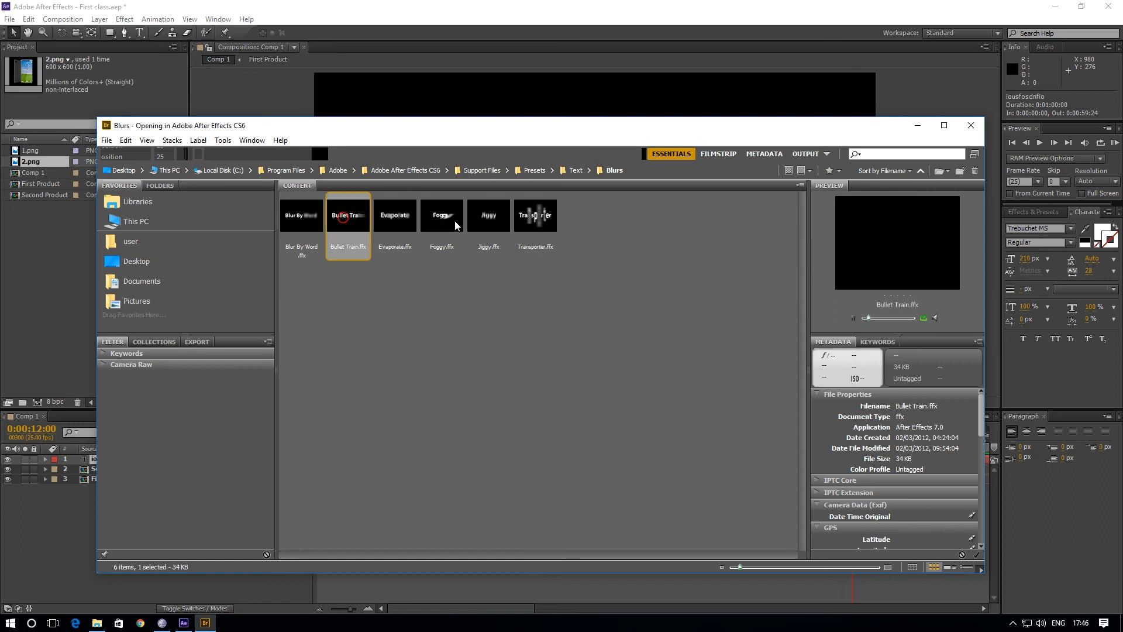
left_click(535, 223)
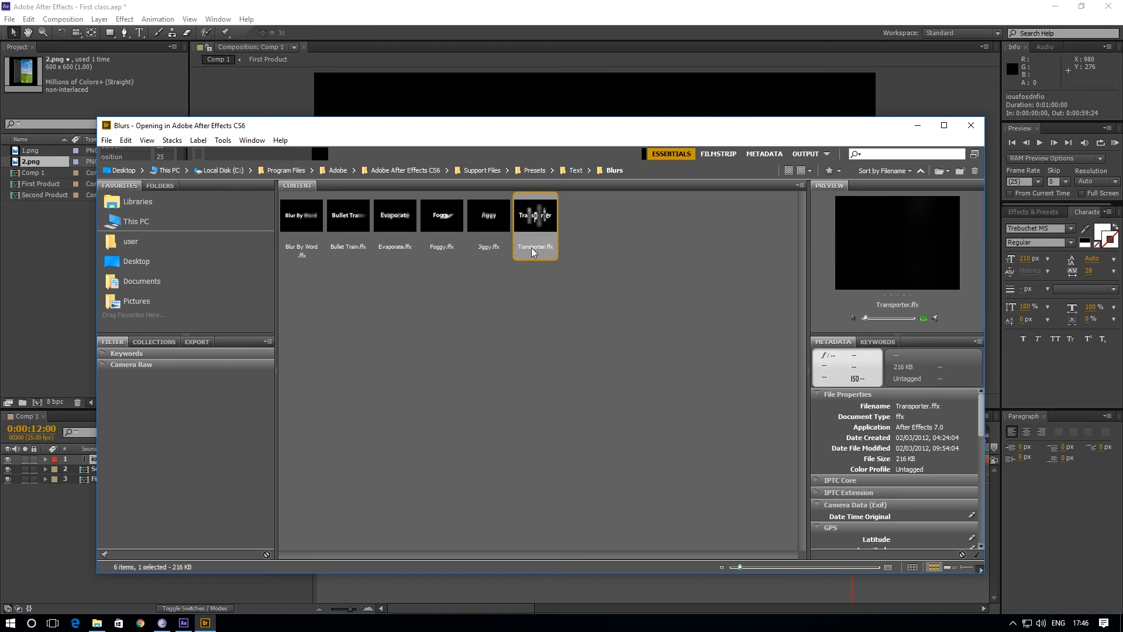
double_click(527, 219)
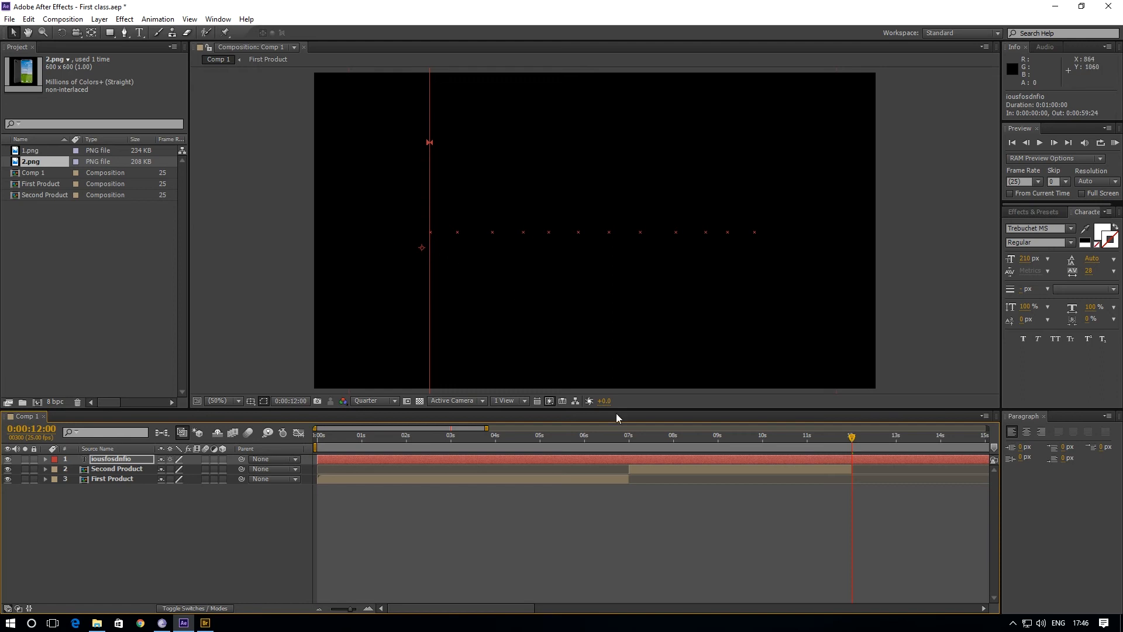
Split the iousfosdnfio text layer at 0:00:12:00 and delete the part before it.
left_click(844, 465)
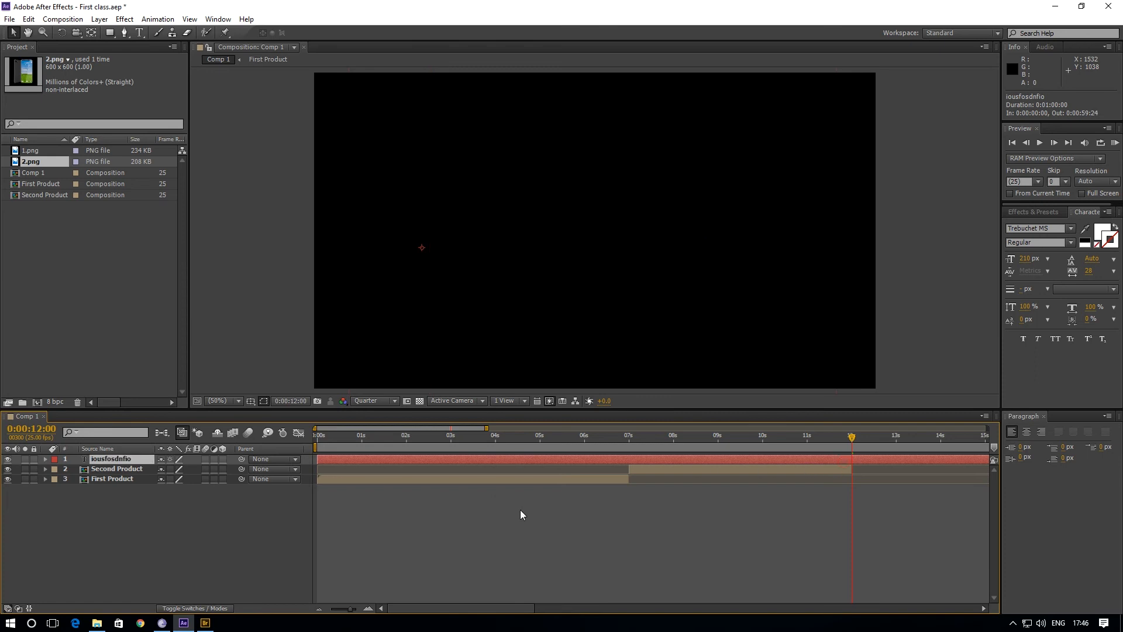
key("ctrl+shift+d")
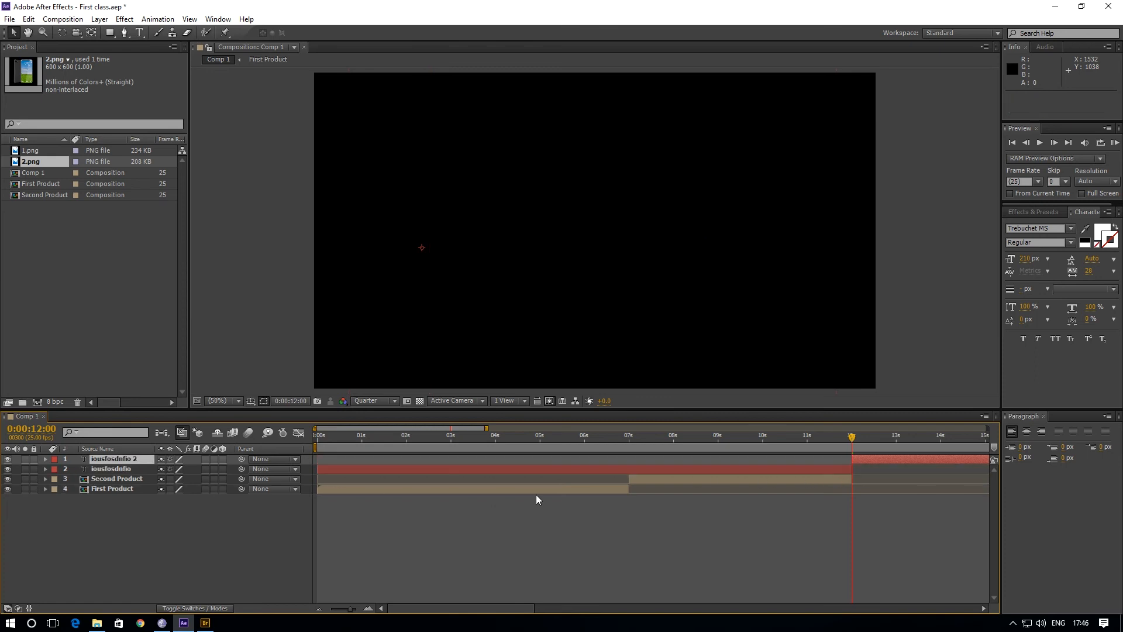
left_click(598, 470)
key("Delete")
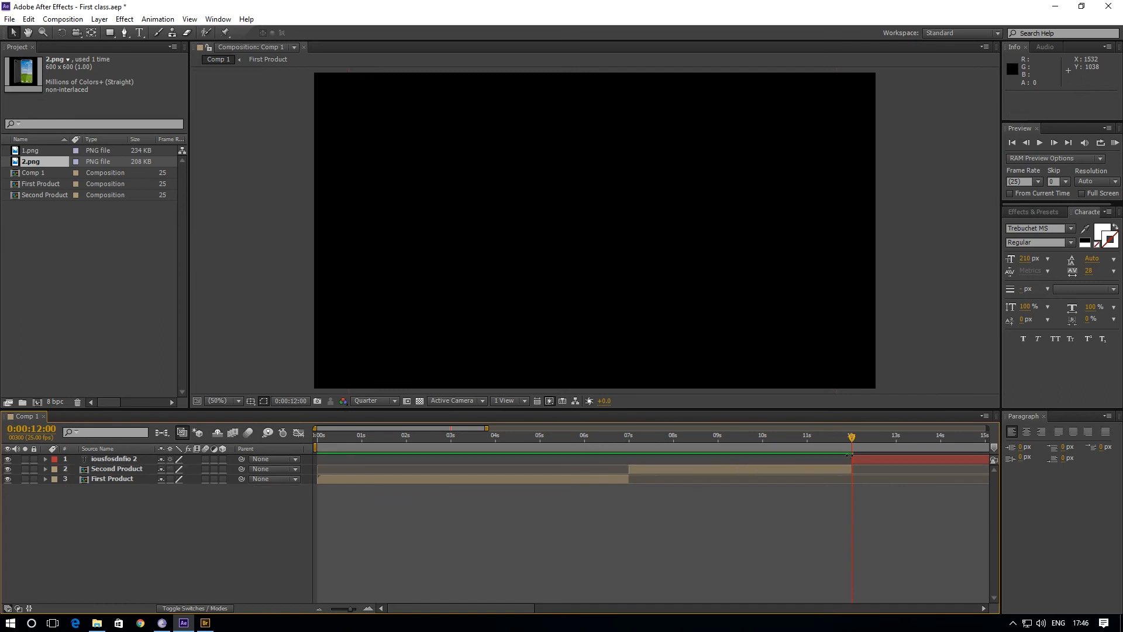
Play back the Transporter text animation from around the 12-second mark.
key("h")
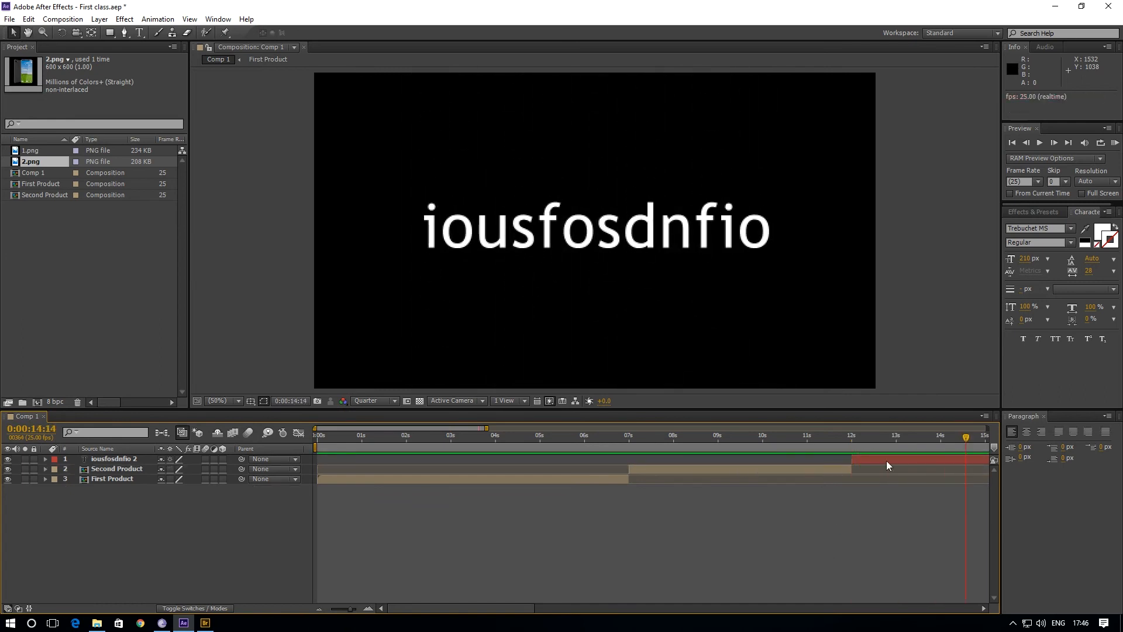
left_click_drag(965, 447, 842, 483)
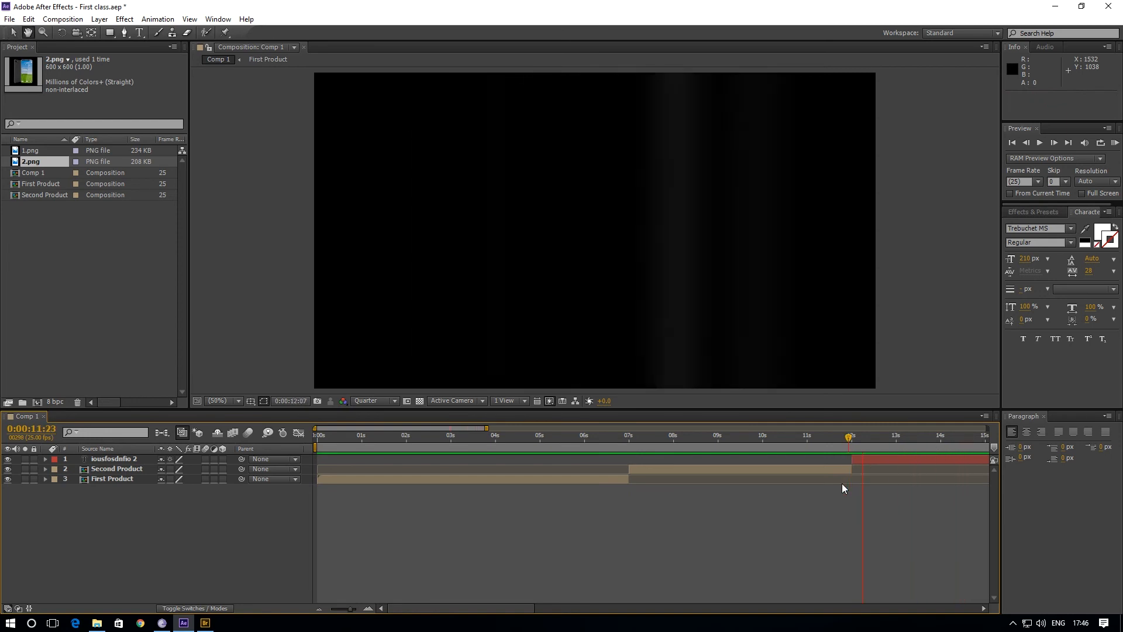
key("space")
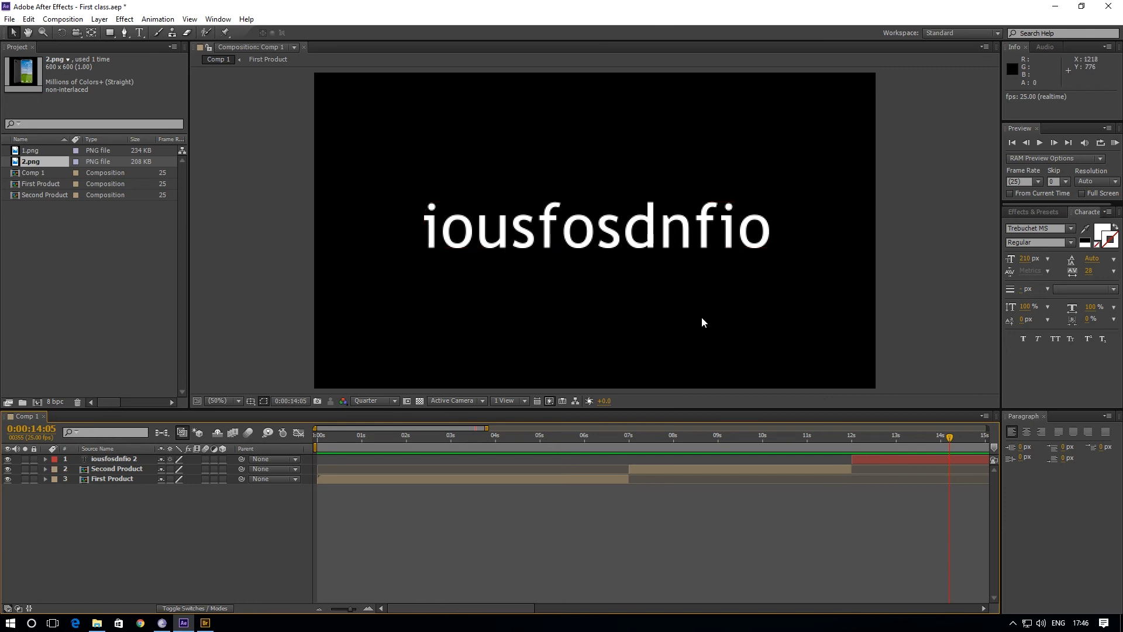
left_click_drag(954, 434, 859, 449)
key("space")
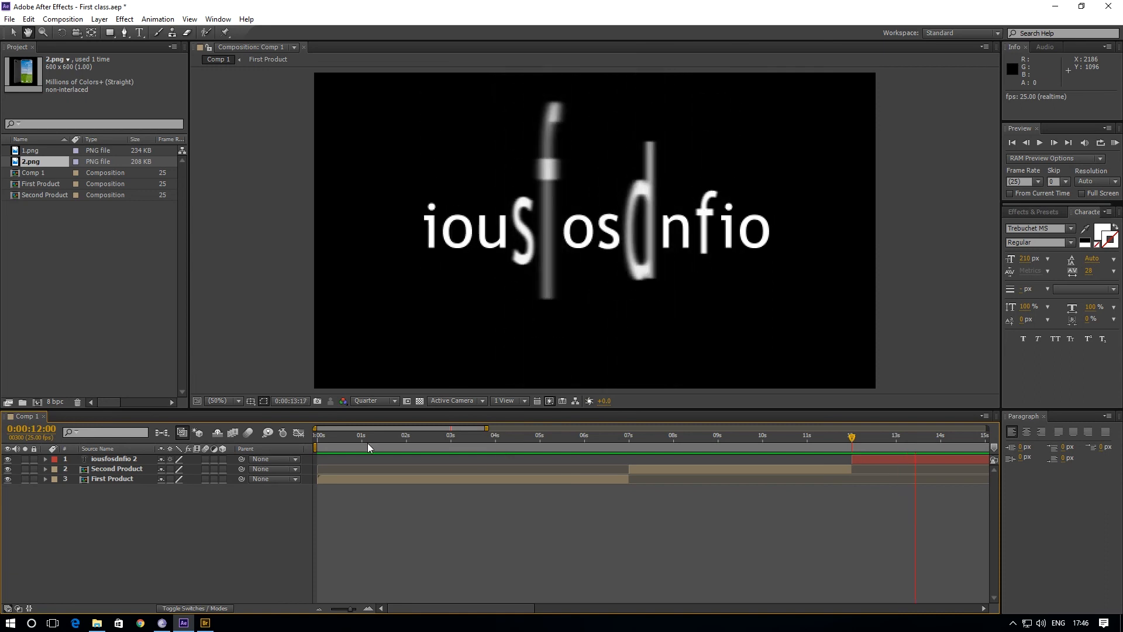
key("space")
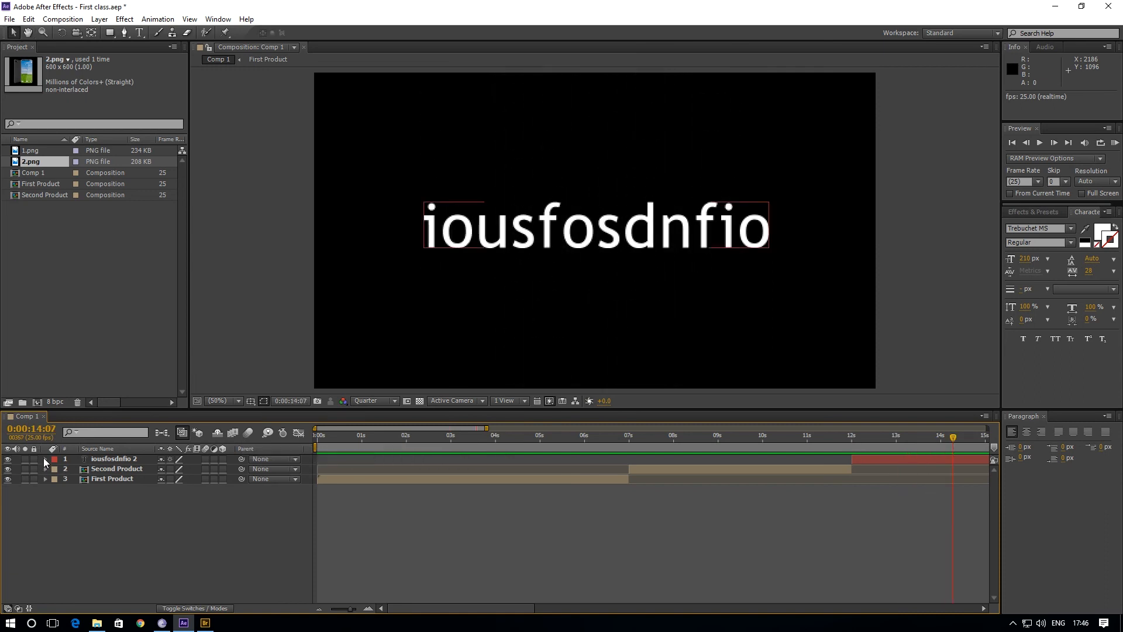
Reveal the Range Selector 1 properties of the Transporter Animator on the iousfosdnfio 2 layer.
left_click(45, 459)
left_click(852, 469)
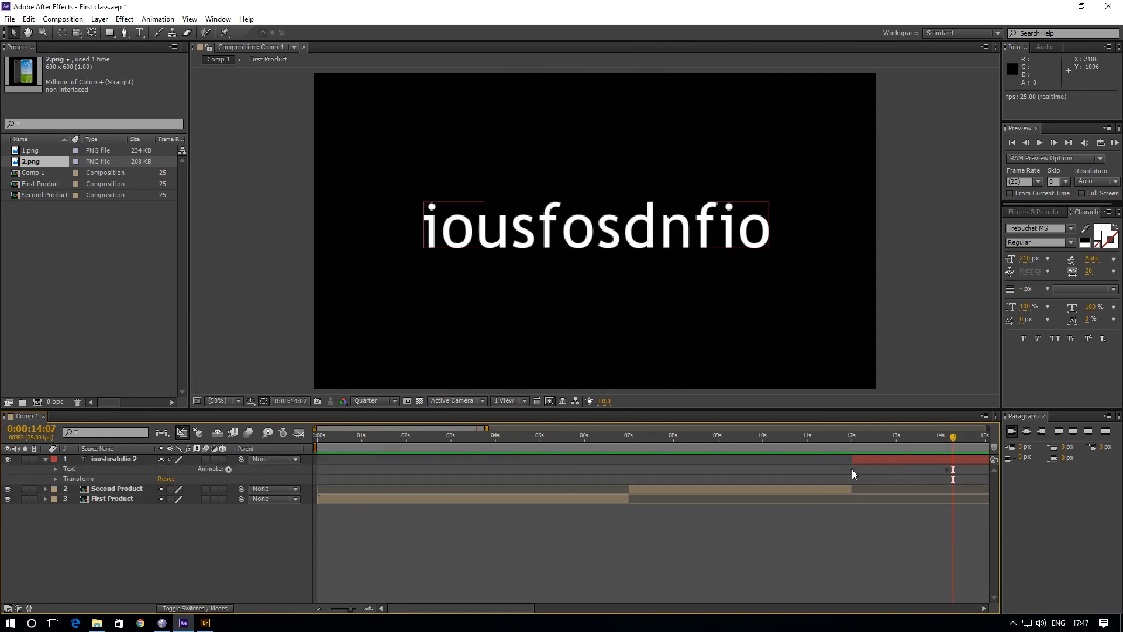
key("ctrl+v")
left_click_drag(869, 479, 845, 465)
left_click(56, 469)
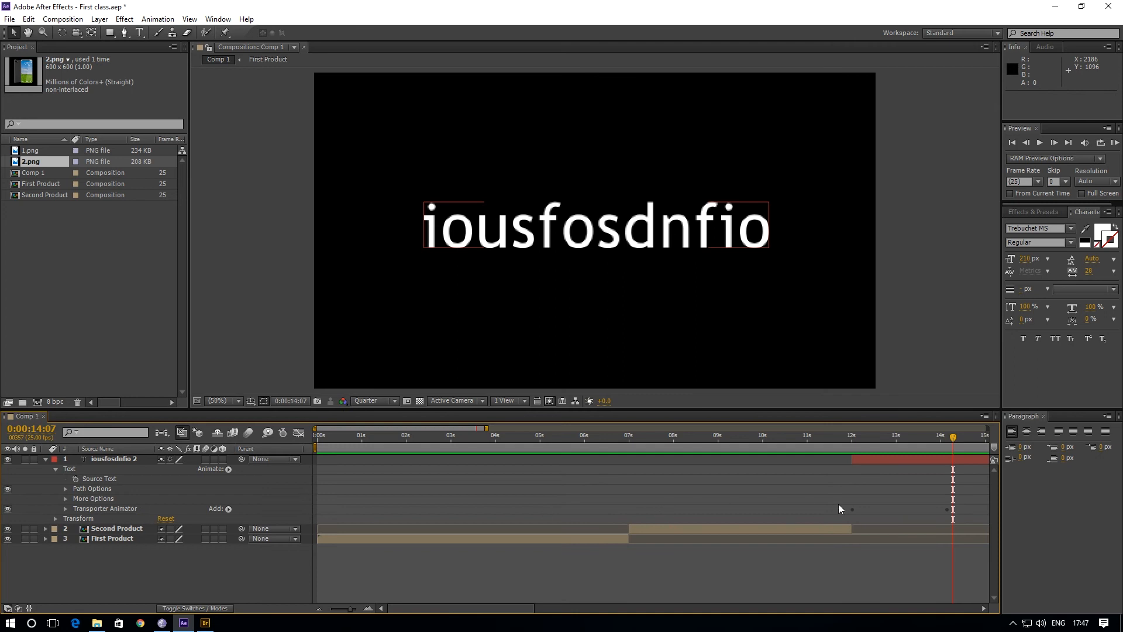
left_click(65, 509)
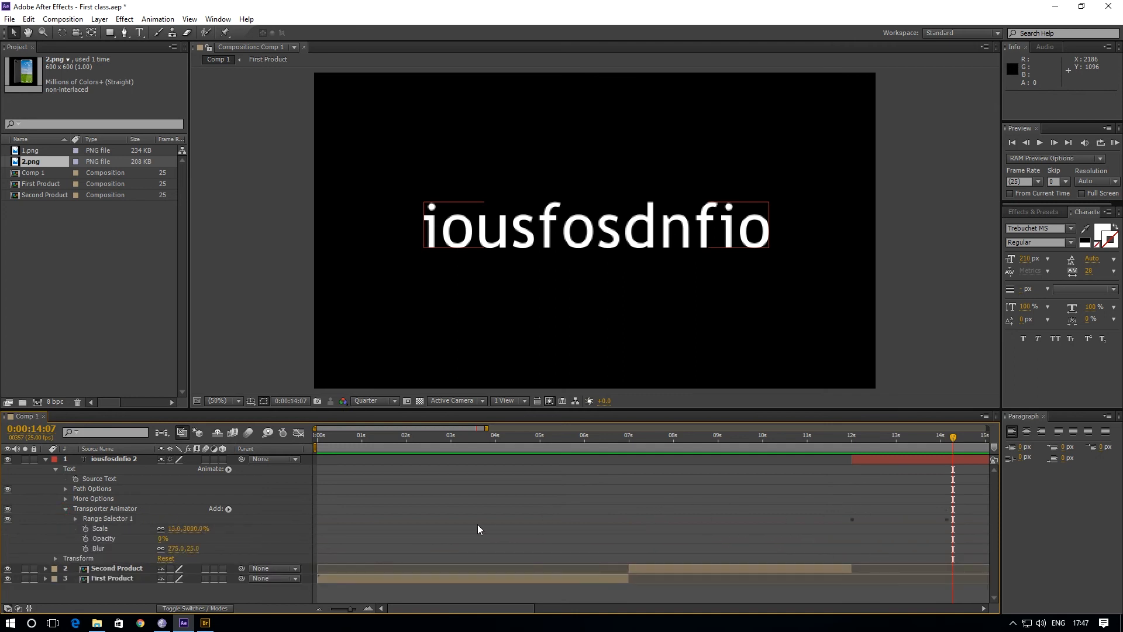
left_click(75, 518)
Move the end Offset keyframe of Range Selector 1 to 0:00:13:00 and preview the text animation.
left_click_drag(924, 527, 956, 561)
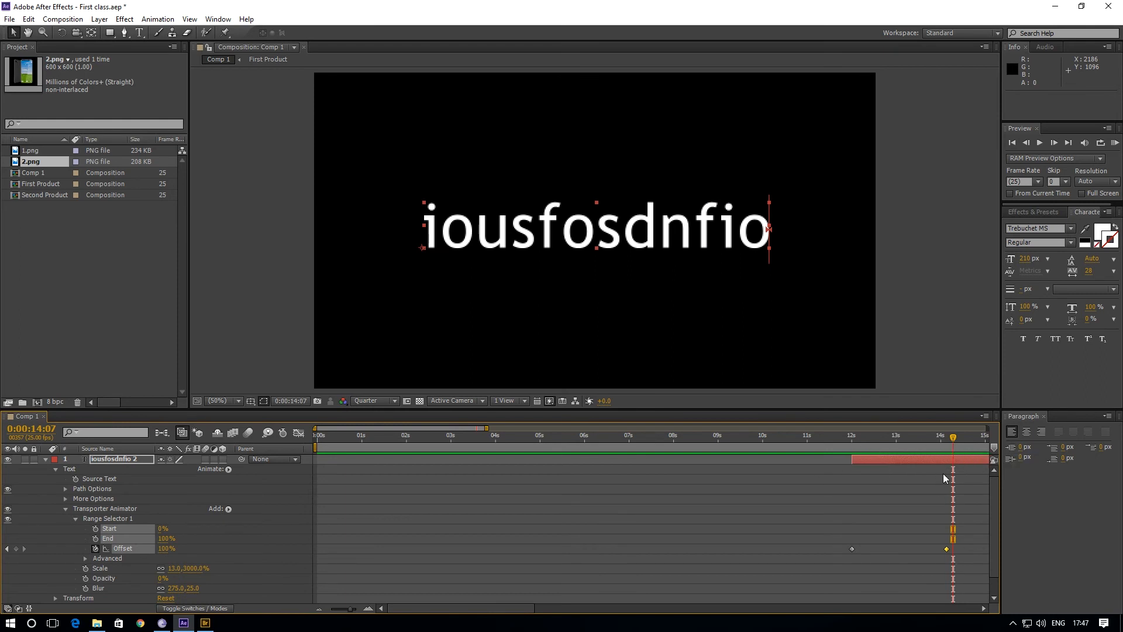
left_click(946, 549)
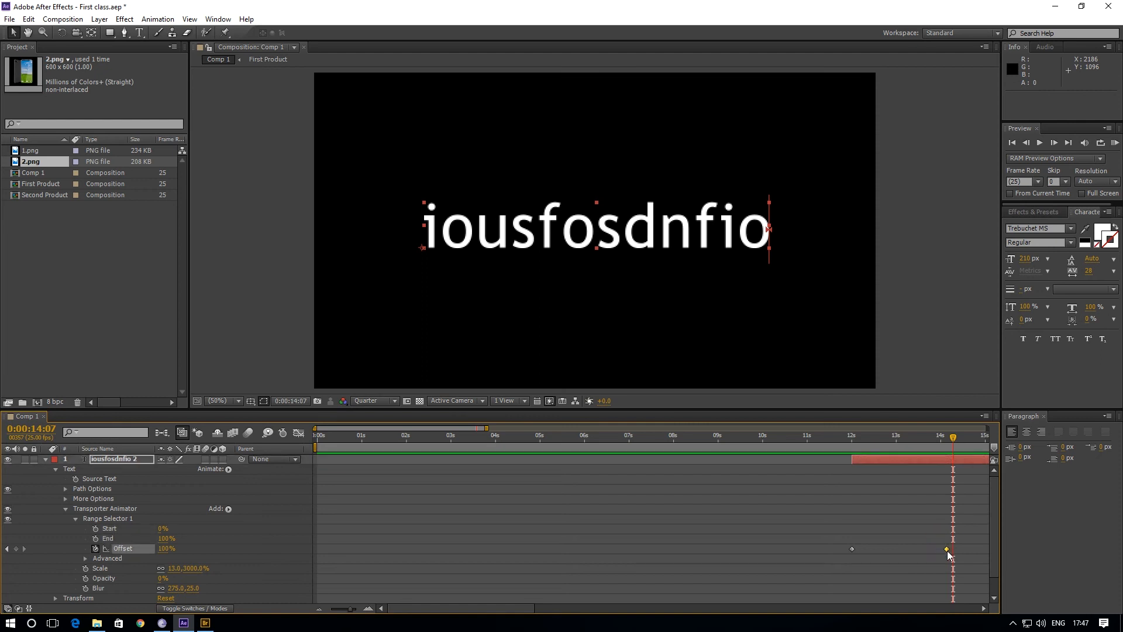
left_click_drag(947, 550, 917, 557)
left_click_drag(953, 438, 847, 478)
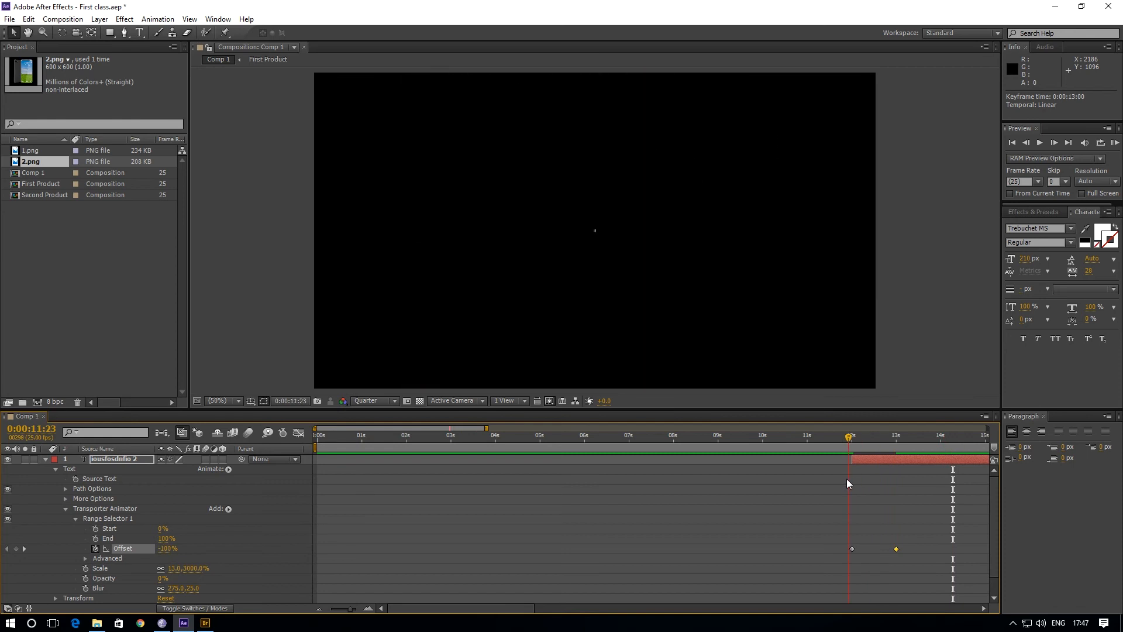
key("space")
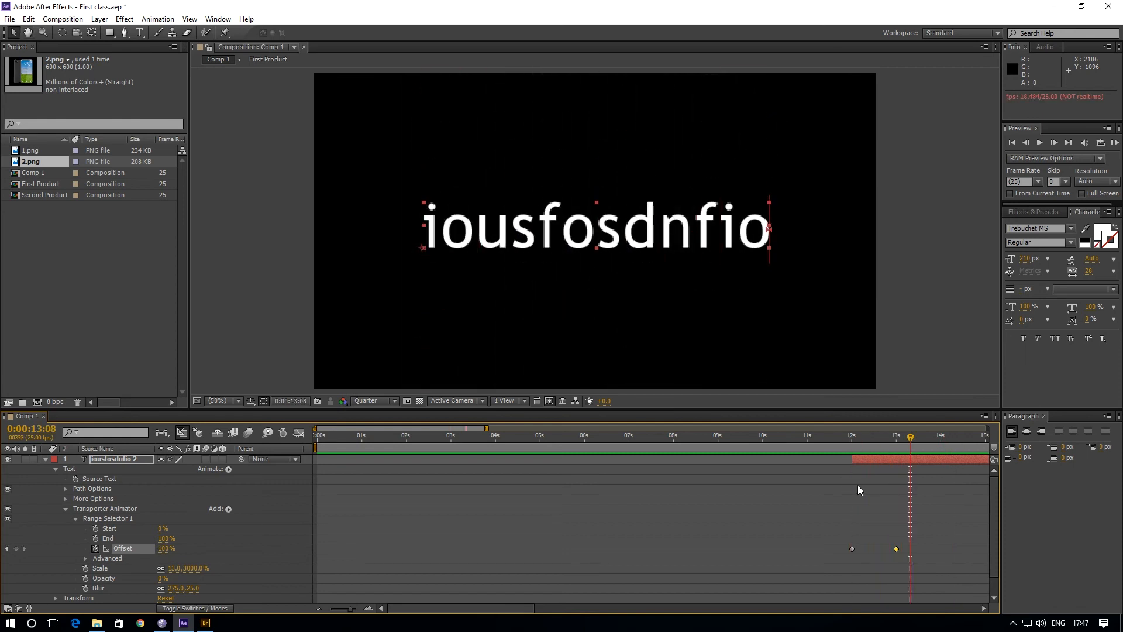
Move the end Offset keyframe to just past 0:00:14:00, preview the text animation and collapse the layer's properties.
left_click_drag(897, 547, 958, 559)
left_click_drag(907, 439, 839, 455)
key("space")
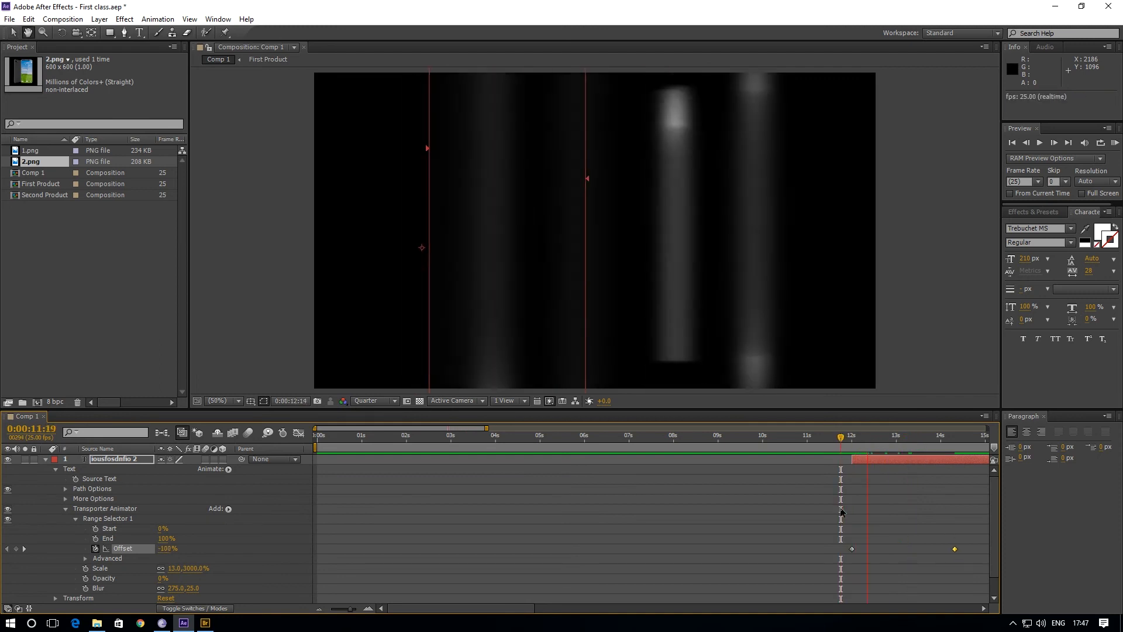
key("space")
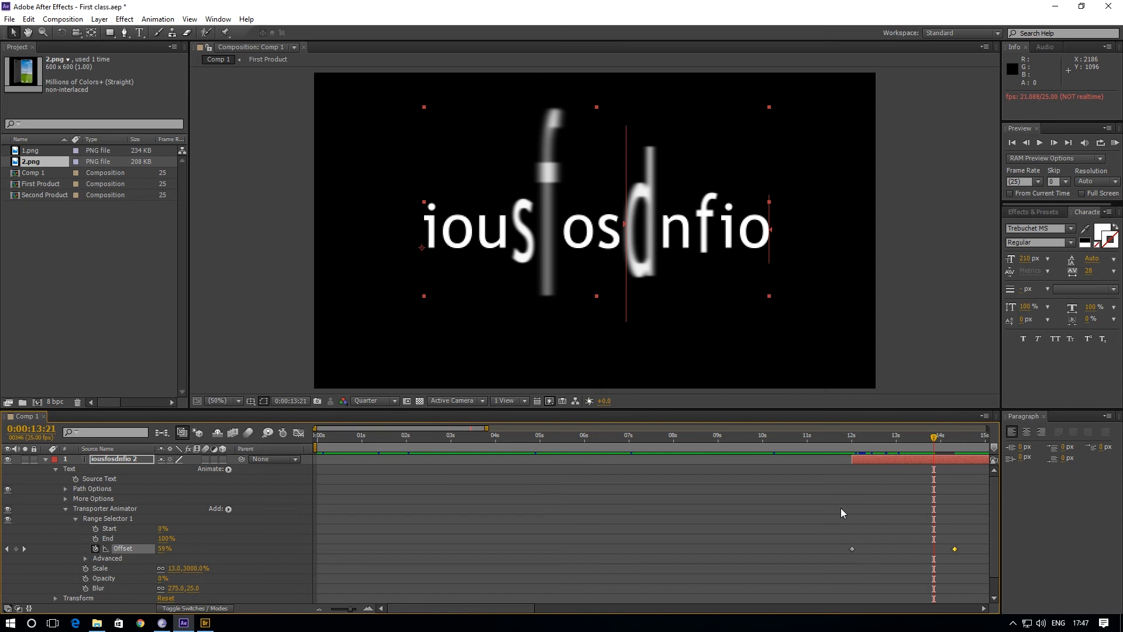
key("space")
key("super")
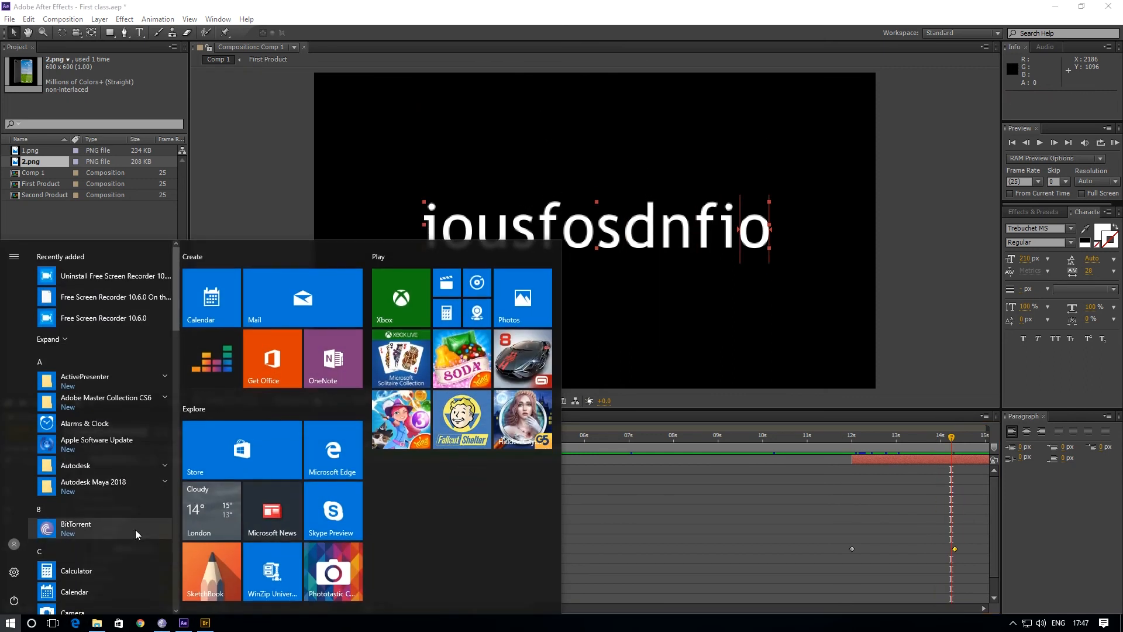
key("super")
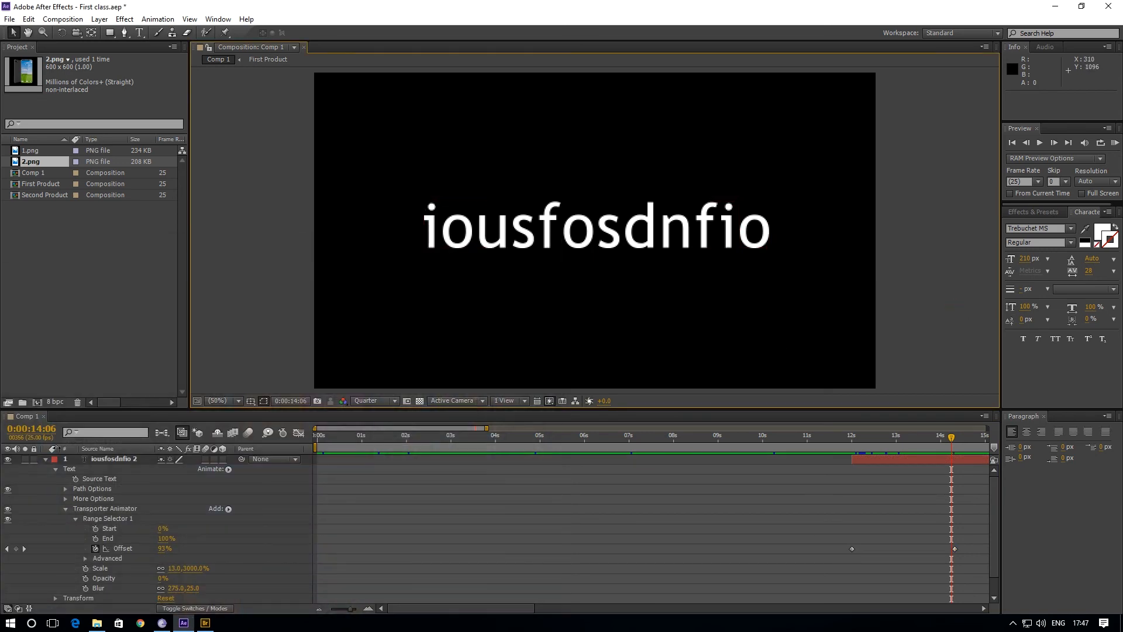
left_click(45, 461)
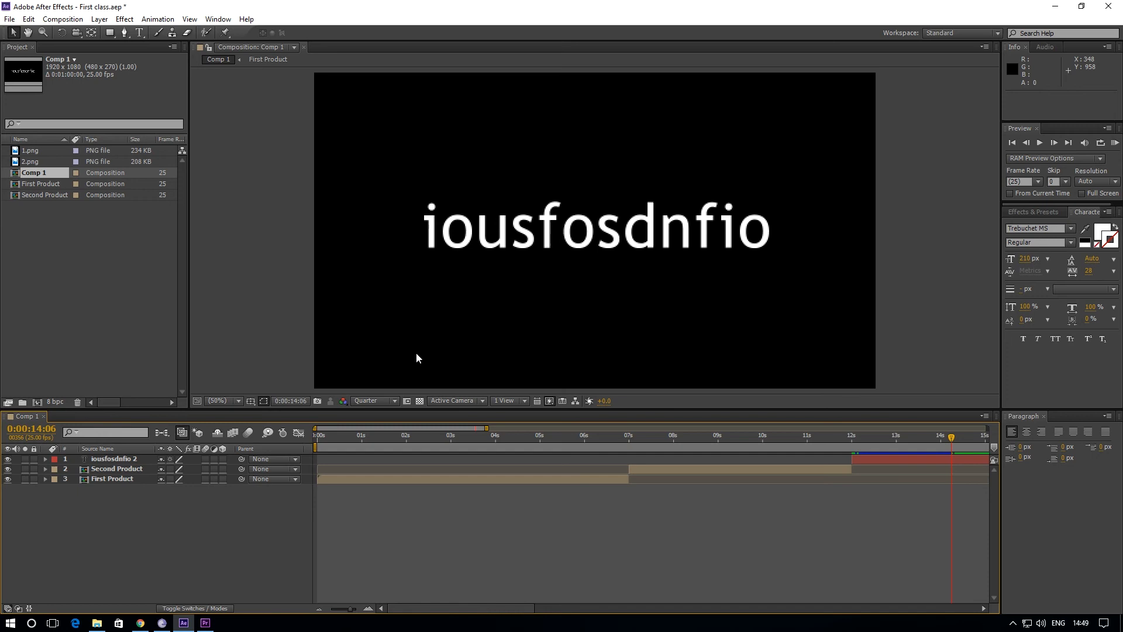
Replace the iousfosdnfio 2 layer with a new text layer reading "Hai", placed near the centre of the composition.
left_click(108, 459)
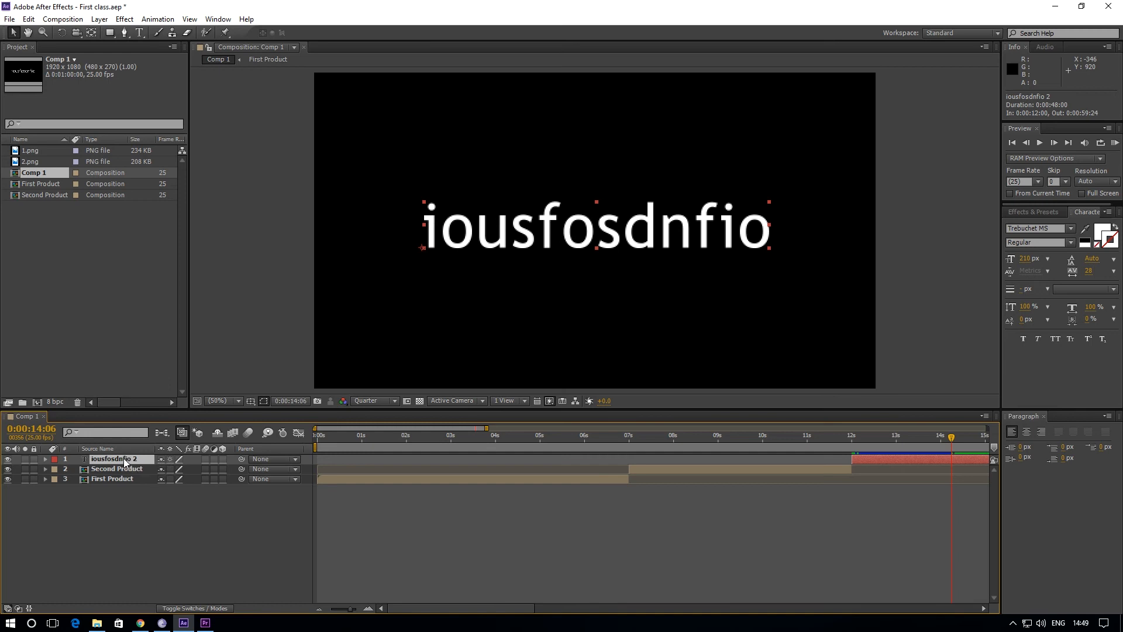
key("Delete")
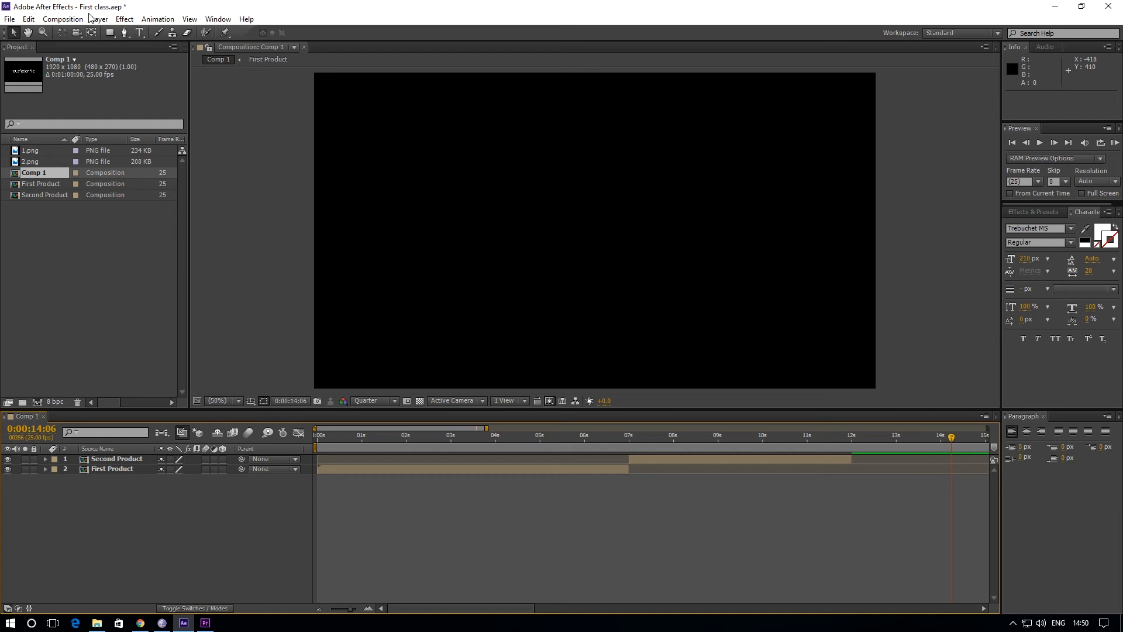
left_click(139, 32)
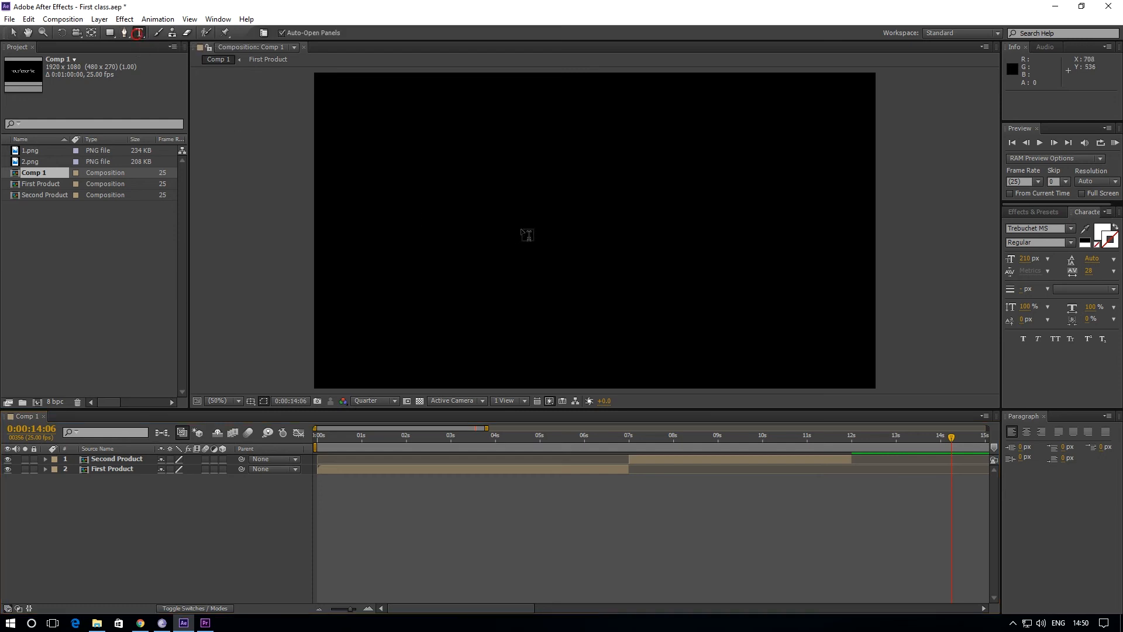
left_click(480, 223)
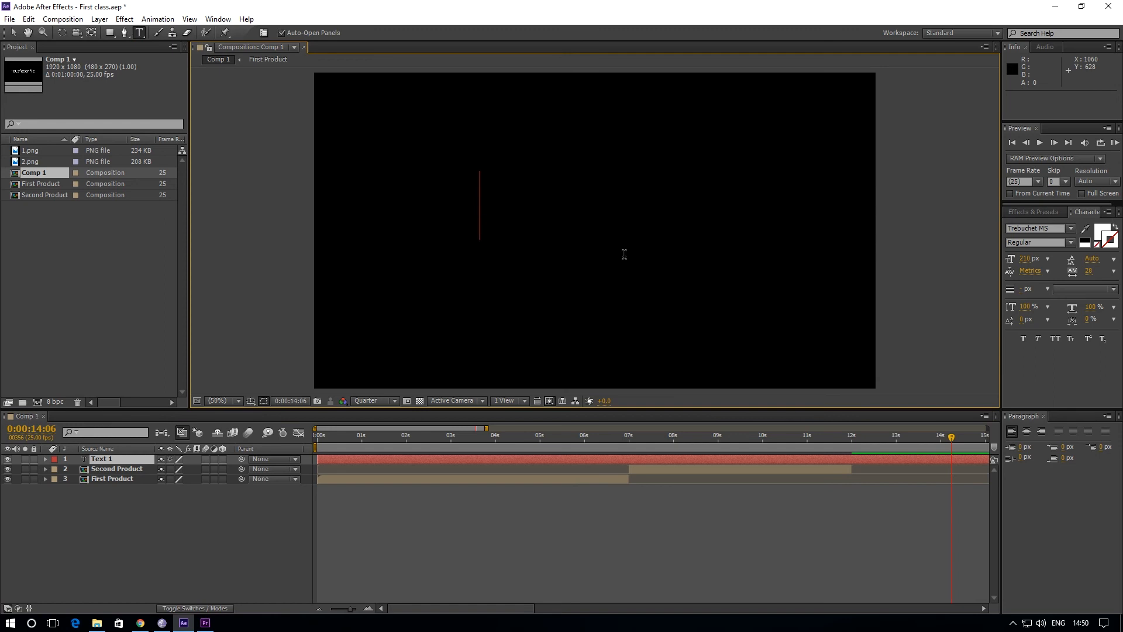
type("Hai")
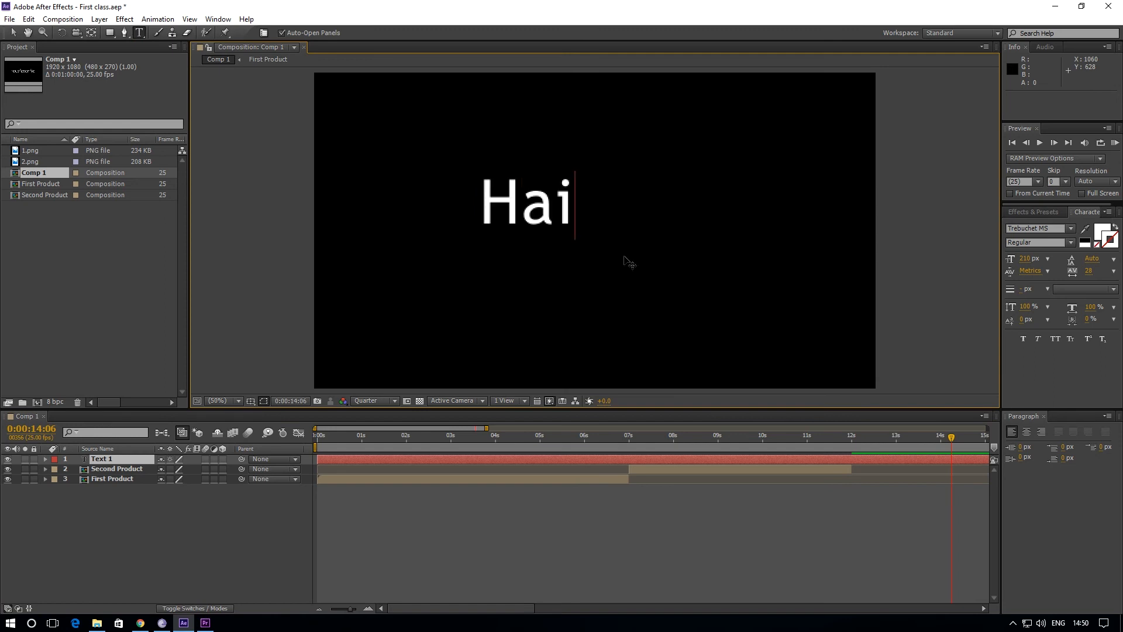
left_click(13, 32)
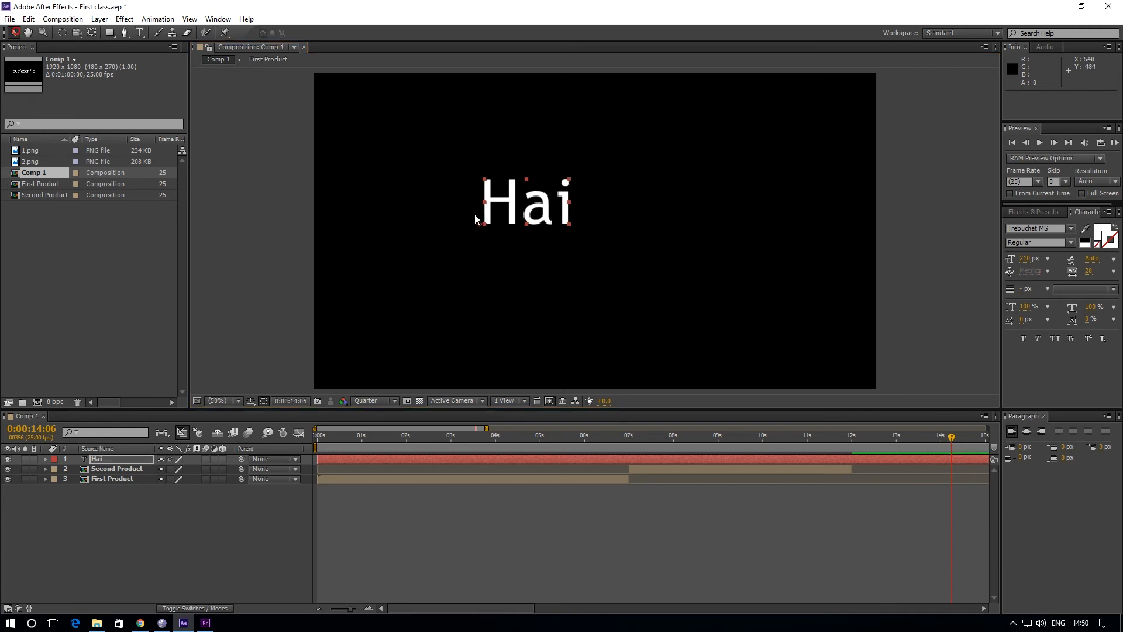
left_click_drag(541, 223, 591, 254)
Try a rectangular mask about 568 by 384 px around the Hai text and undo it.
left_click(112, 462)
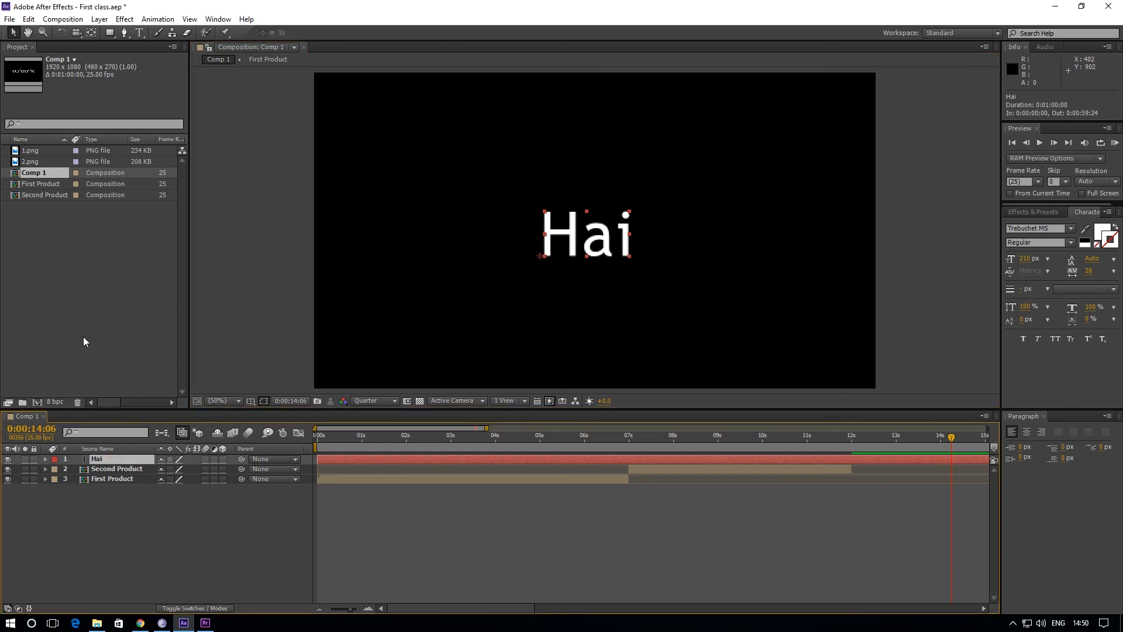
double_click(109, 32)
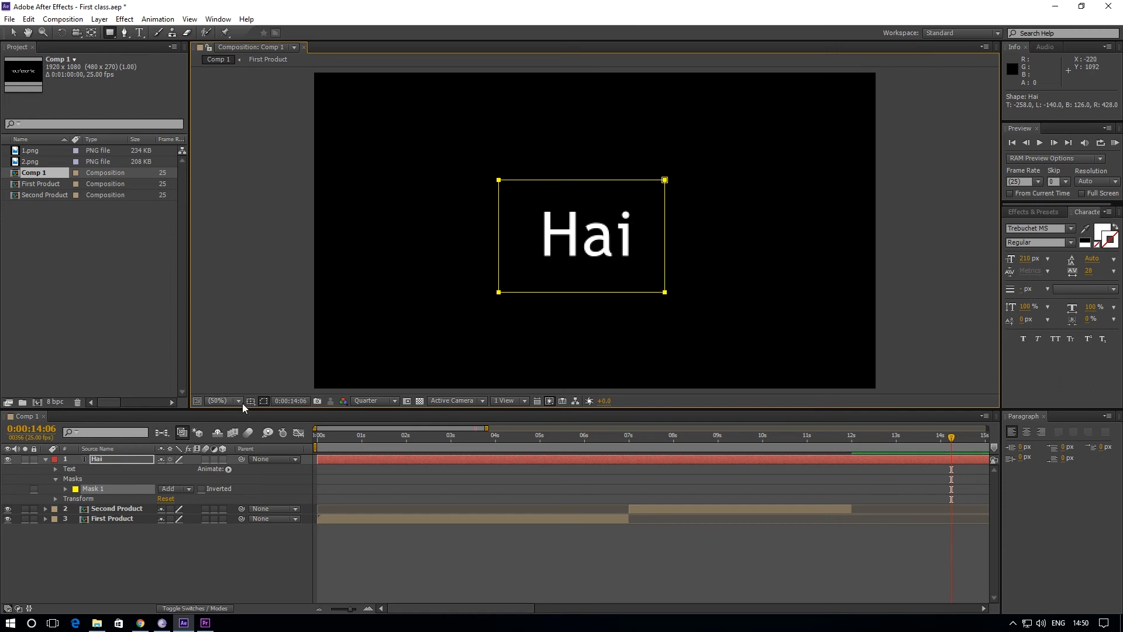
key("ctrl+z")
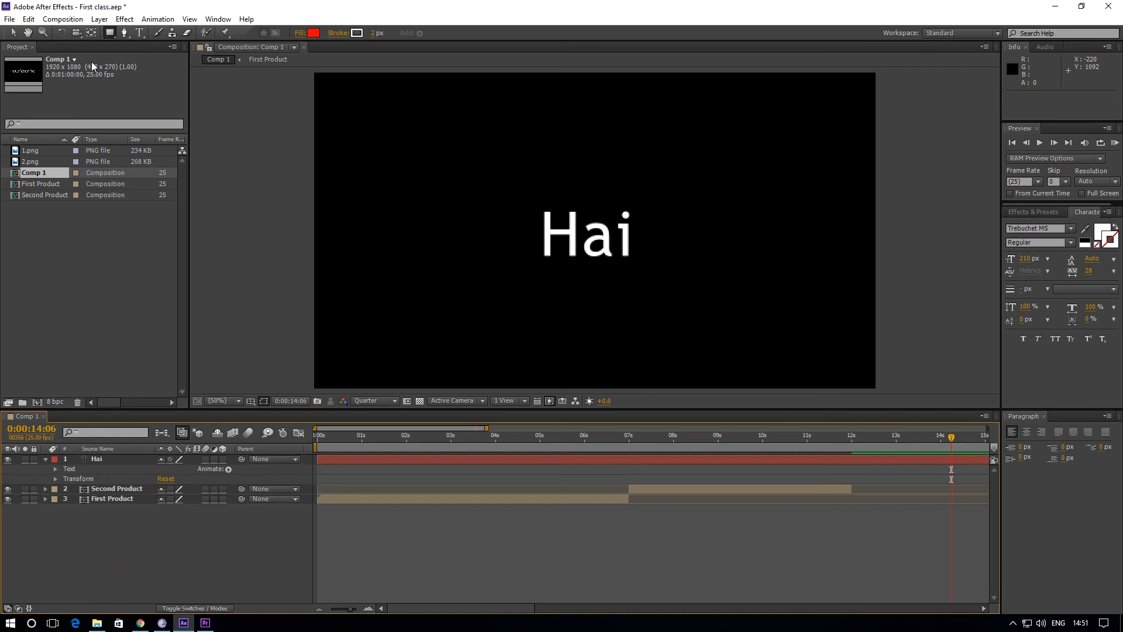
Draw a red rectangle about 566 by 464 px as a separate shape layer over the text and delete that layer.
left_click_drag(472, 163, 637, 299)
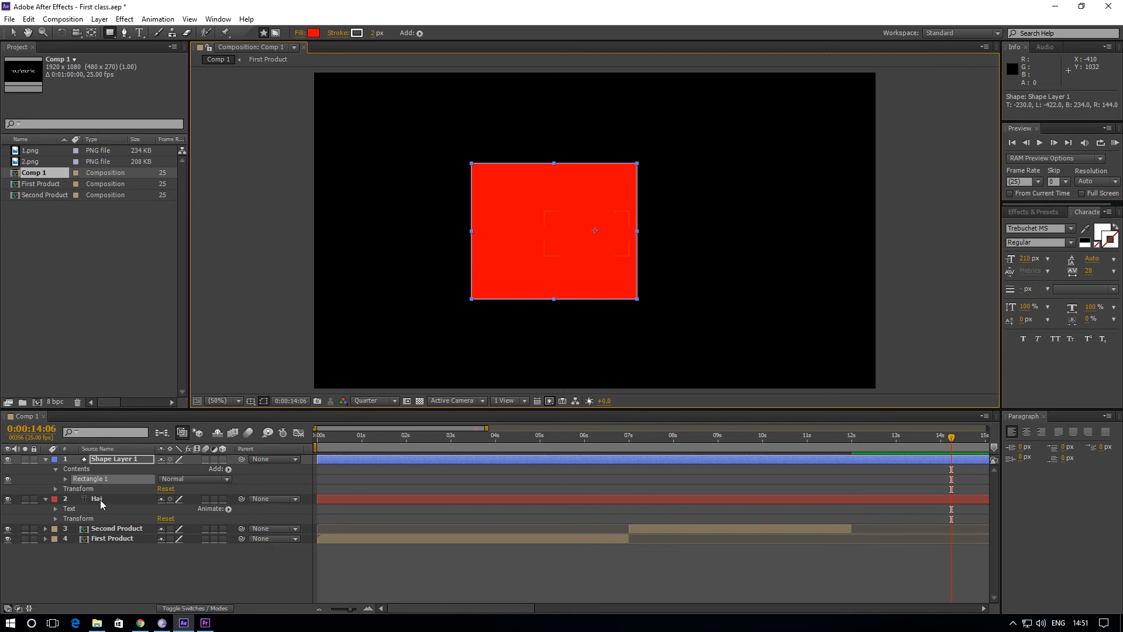
left_click(111, 459)
key("Delete")
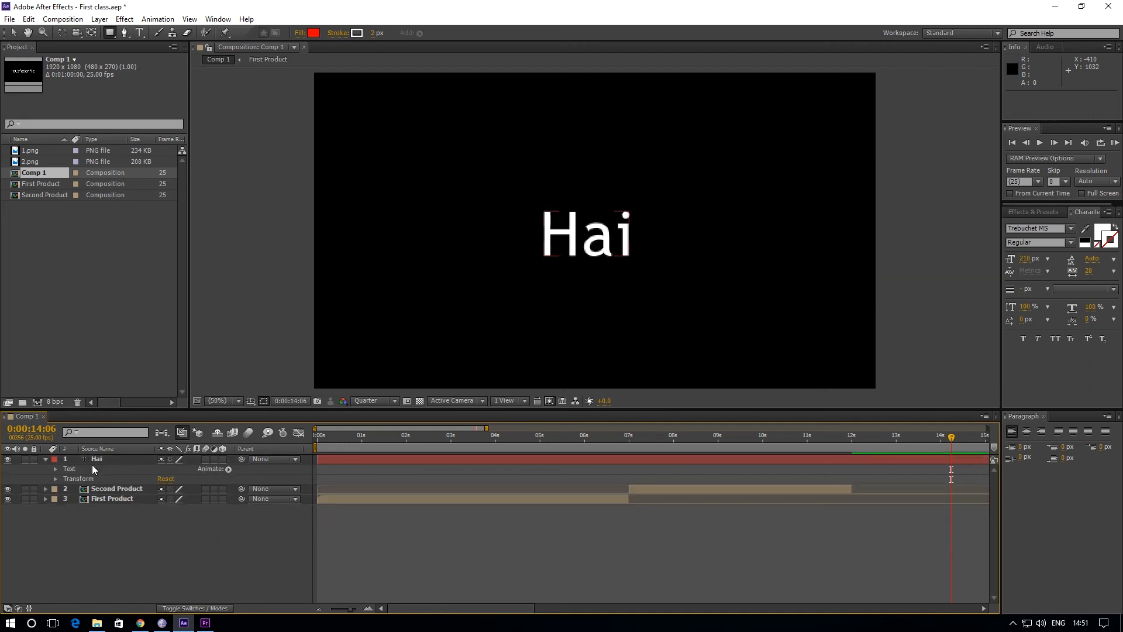
Draw a rectangular mask about 144 by 350 px on the Hai layer, just left of its letters.
left_click(96, 459)
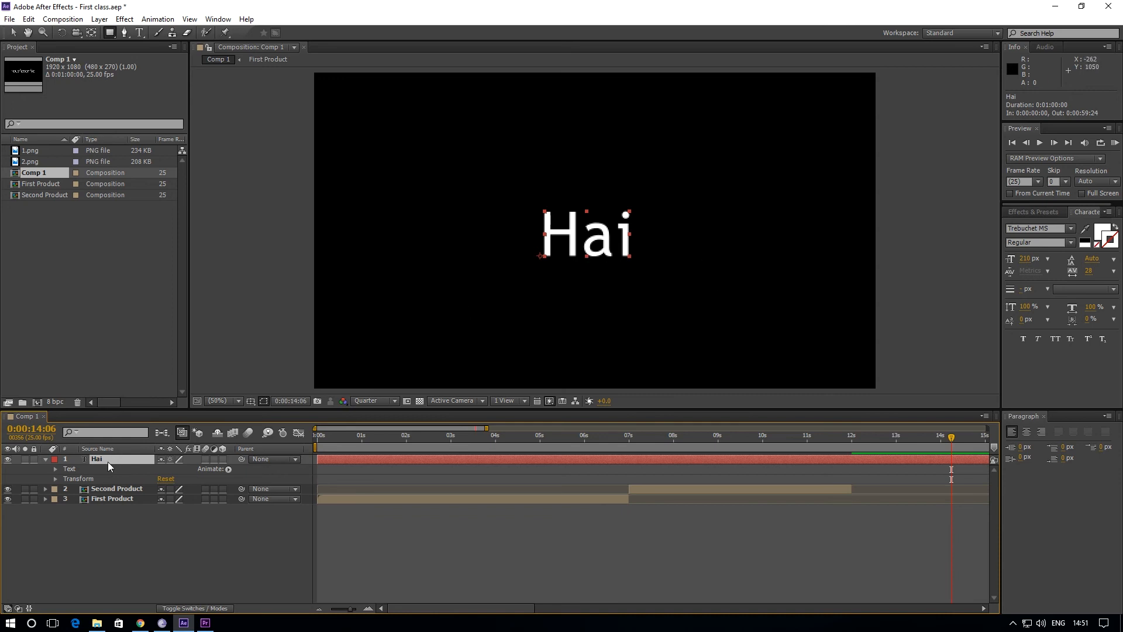
left_click(109, 33)
left_click_drag(464, 189, 507, 291)
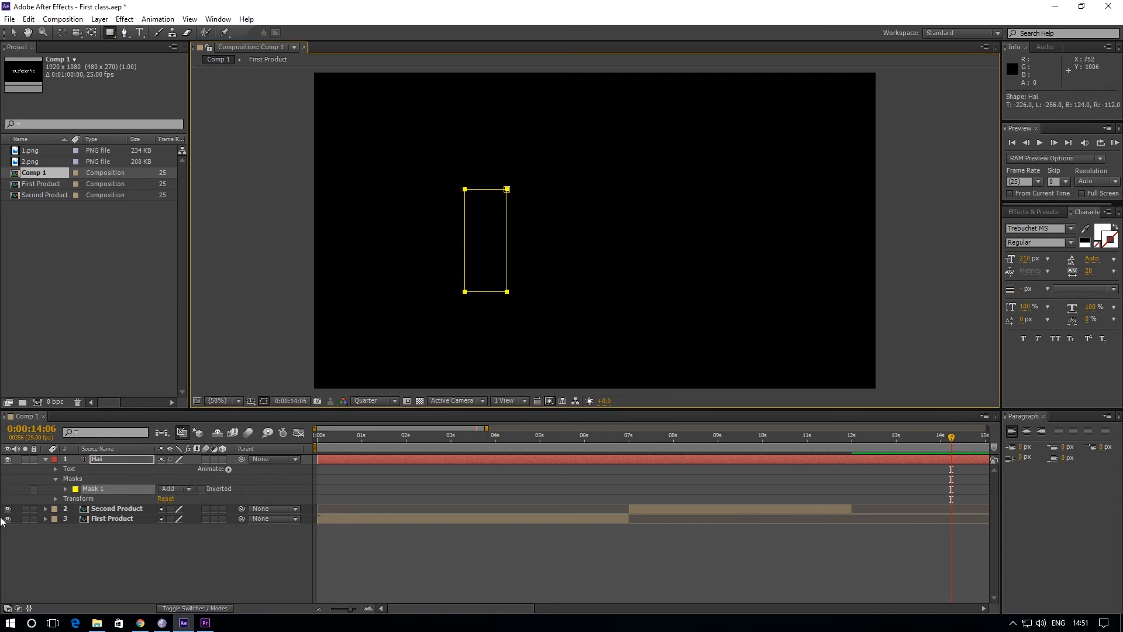
left_click(45, 460)
left_click(45, 460)
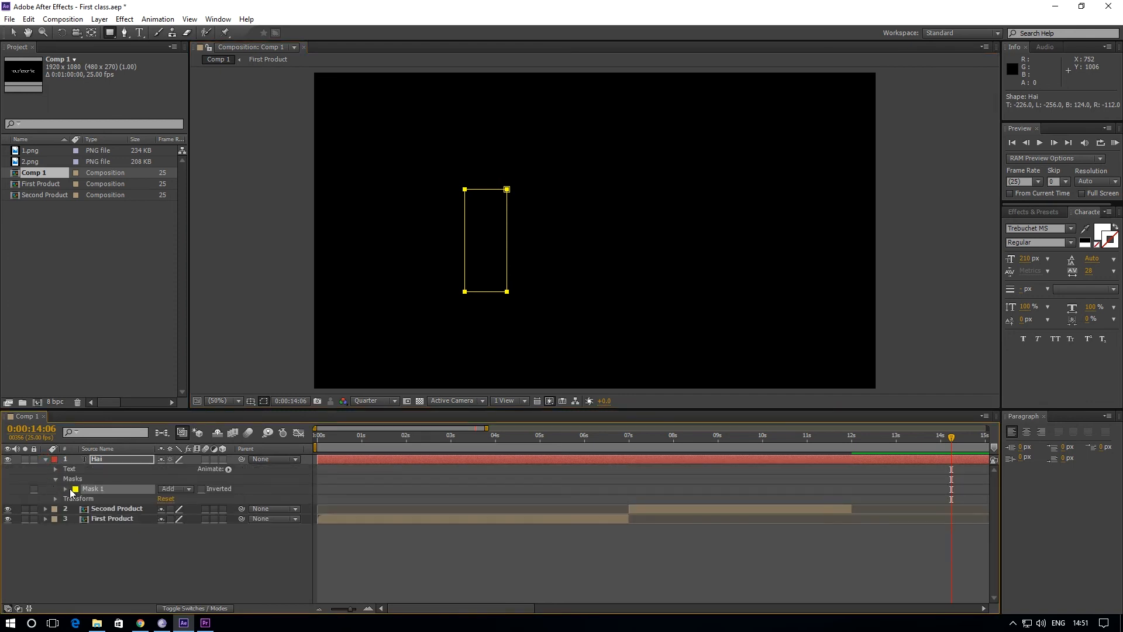
left_click(55, 479)
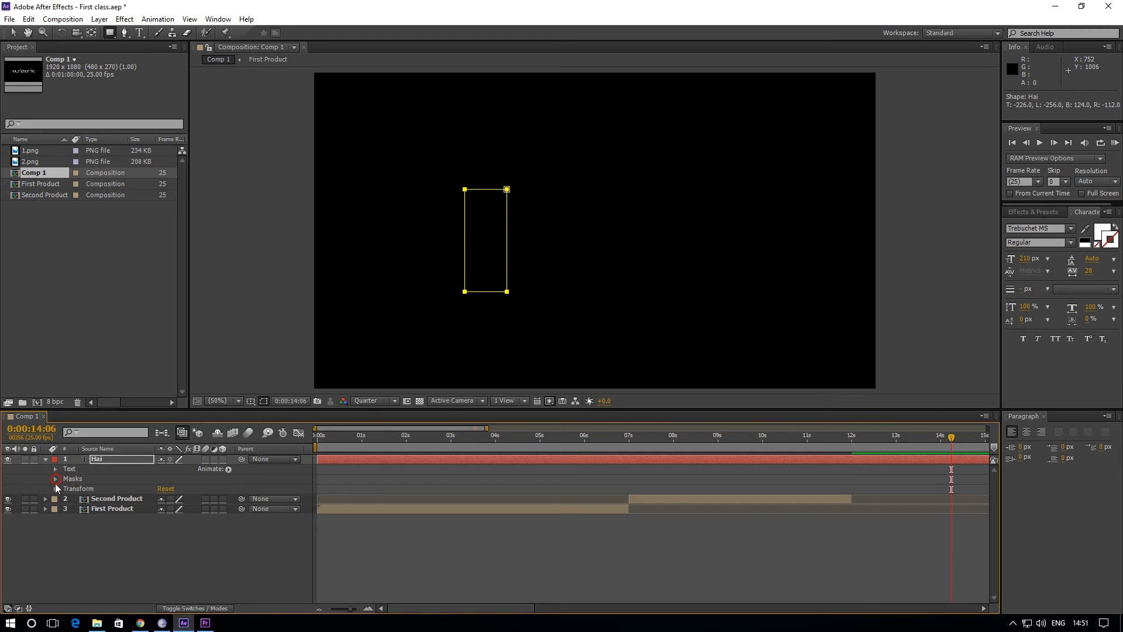
Split the masked Hai text layer at 0:00:12:00 and delete the part before that time.
left_click(54, 479)
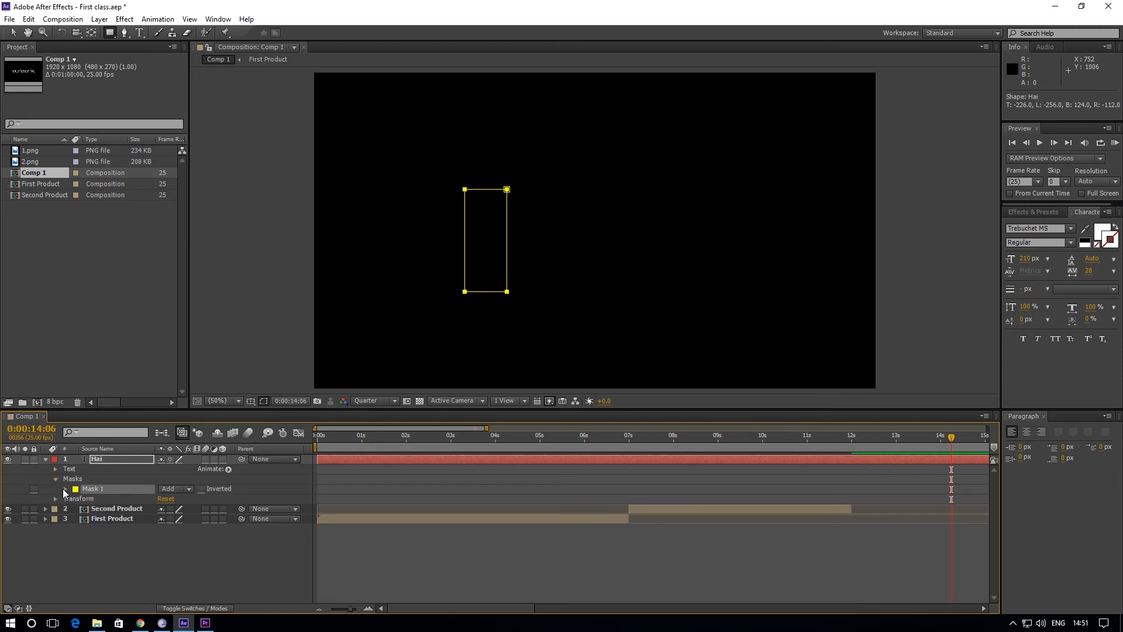
left_click(65, 490)
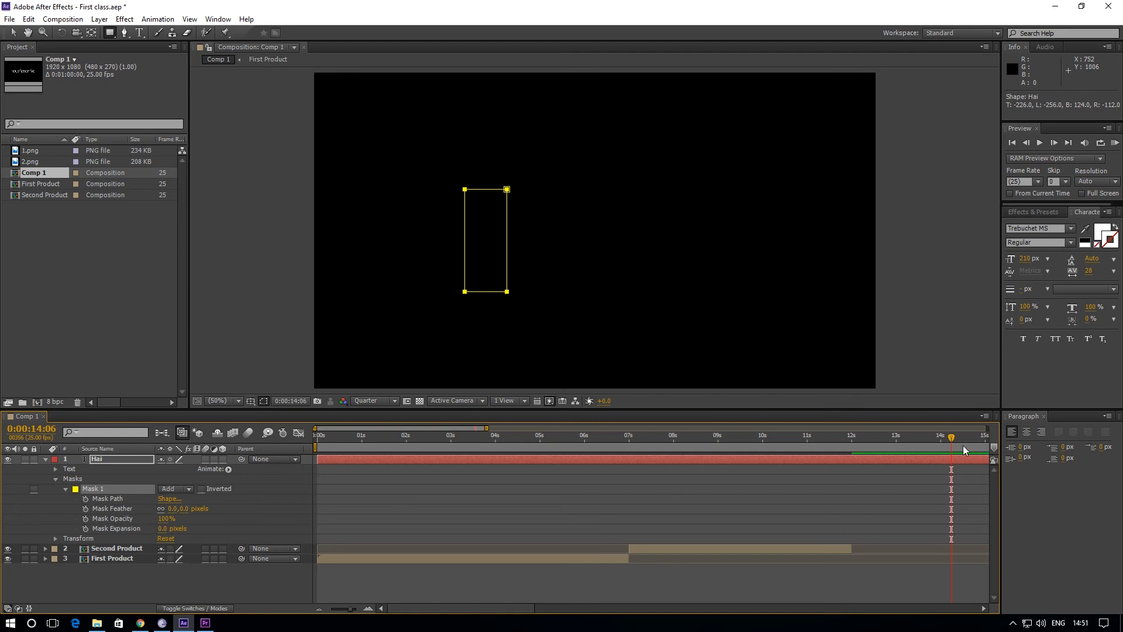
left_click_drag(881, 456, 851, 464)
left_click(849, 464)
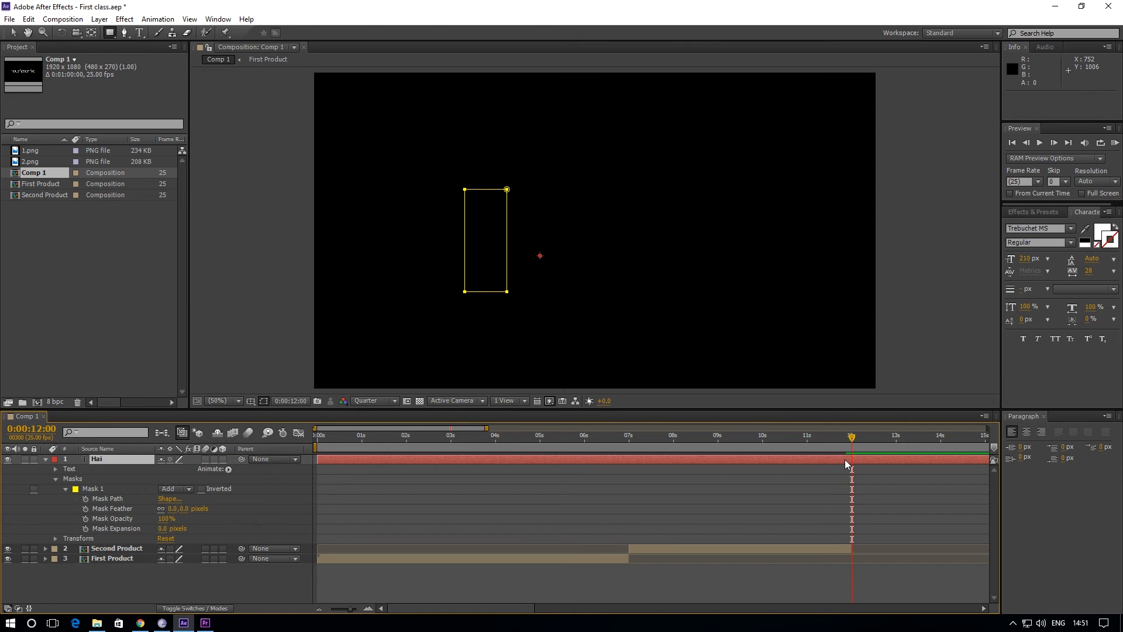
key("ctrl+shift+d")
left_click(831, 470)
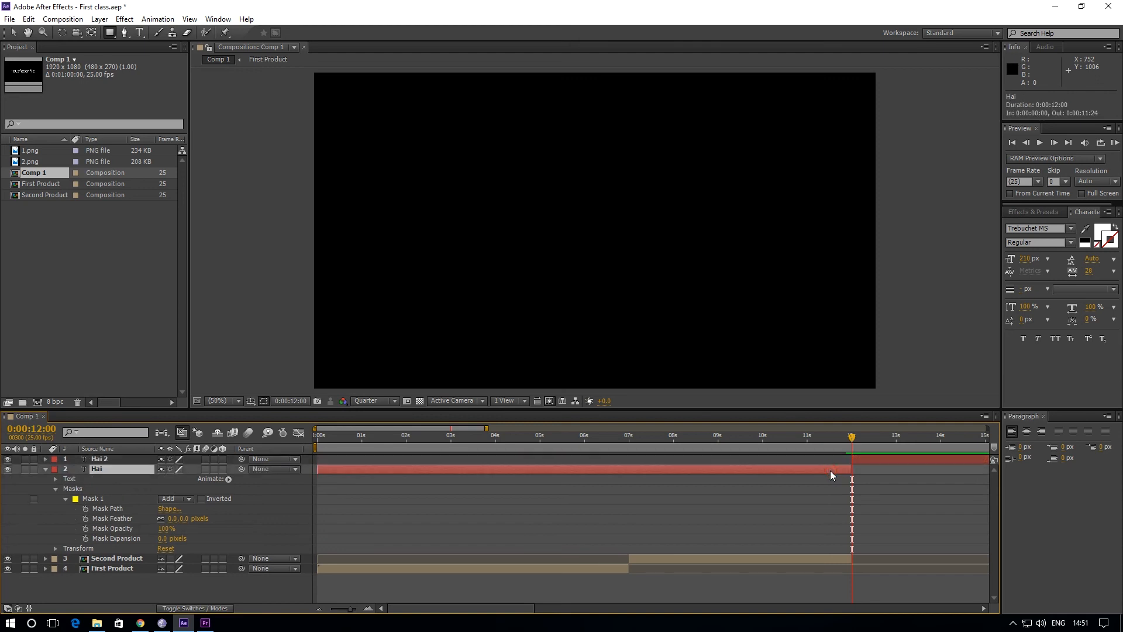
key("Delete")
Set a Mask Path keyframe for Mask 1 on the Hai 2 layer at 0:00:12:00.
left_click(869, 462)
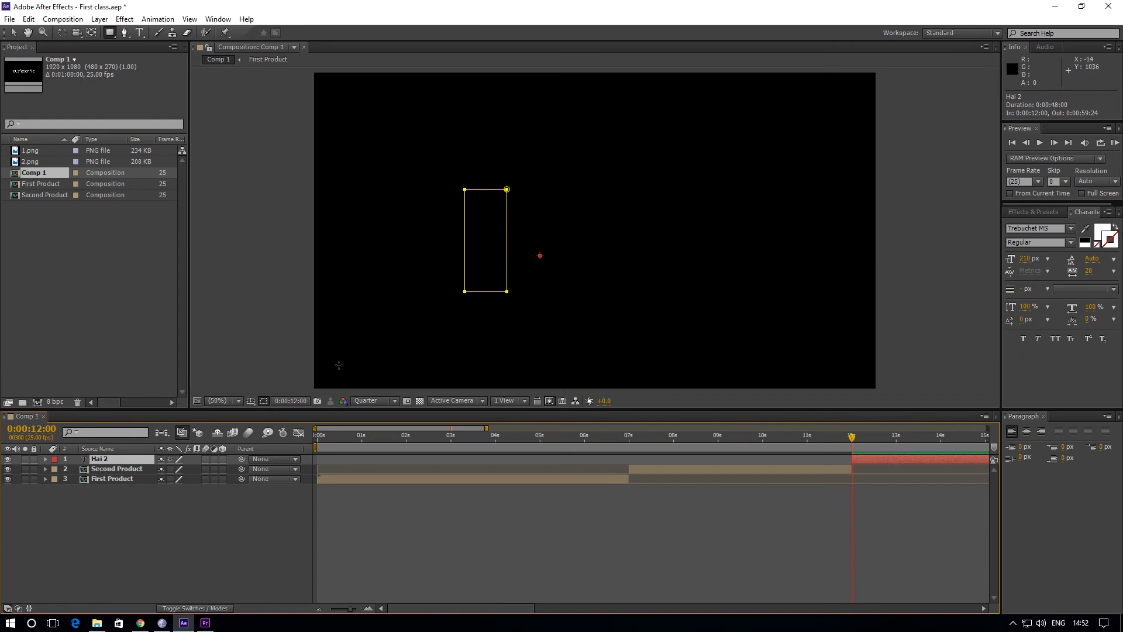
left_click(45, 459)
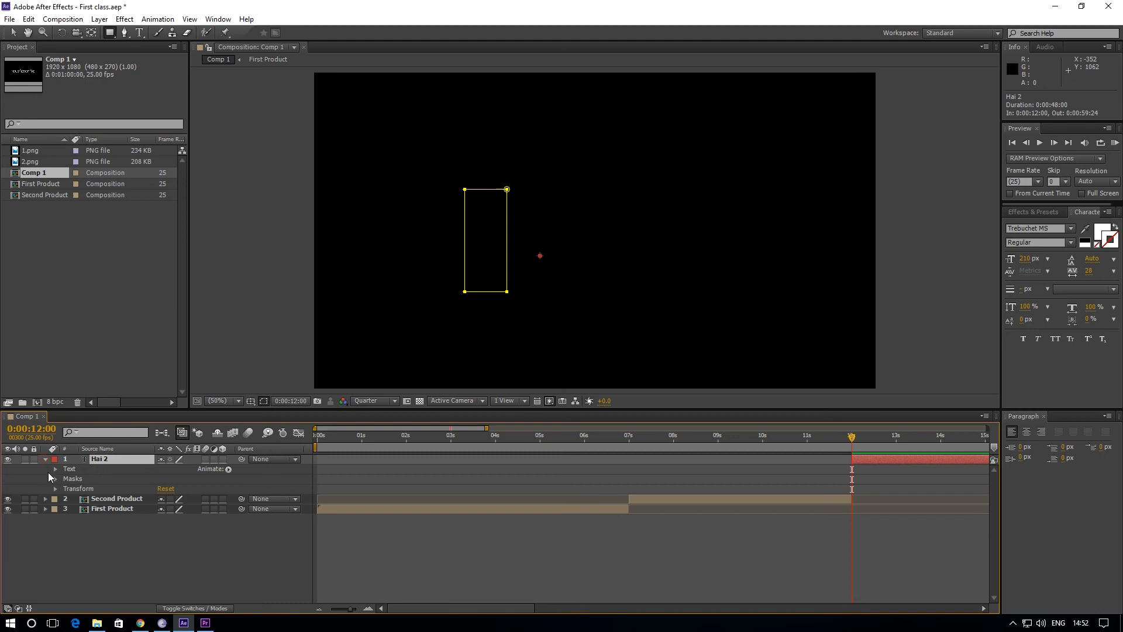
left_click(55, 478)
left_click(65, 489)
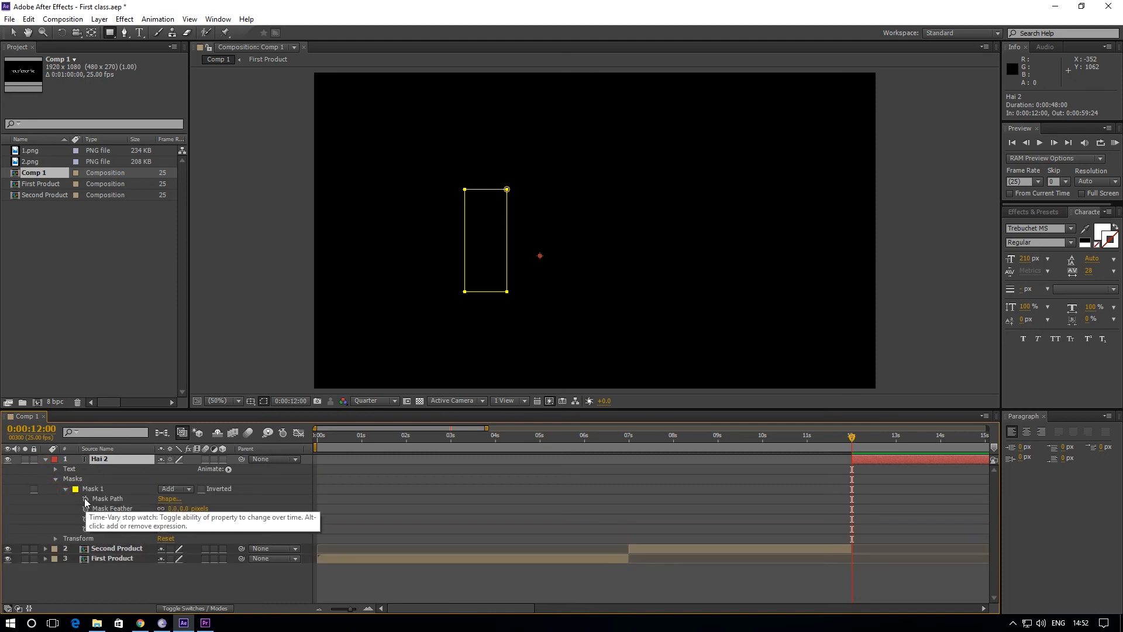
left_click(85, 499)
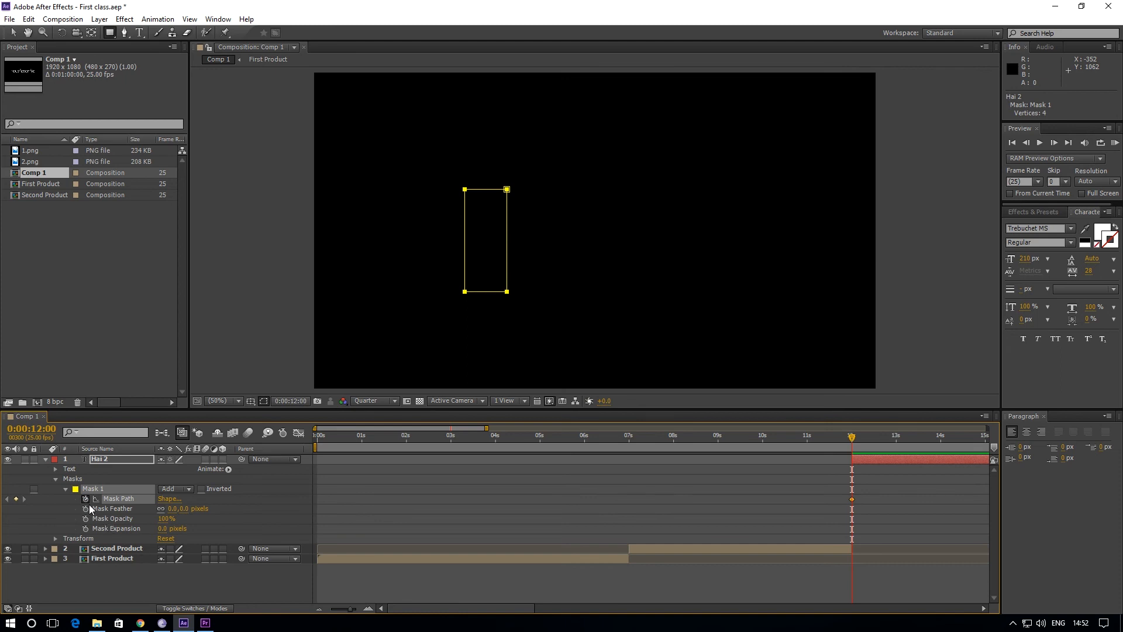
At 0:00:13:00, move the mask's two right-hand corner points straight right, well past the letter i, so the mask encloses the whole word Hai.
left_click_drag(853, 437, 899, 457)
key("v")
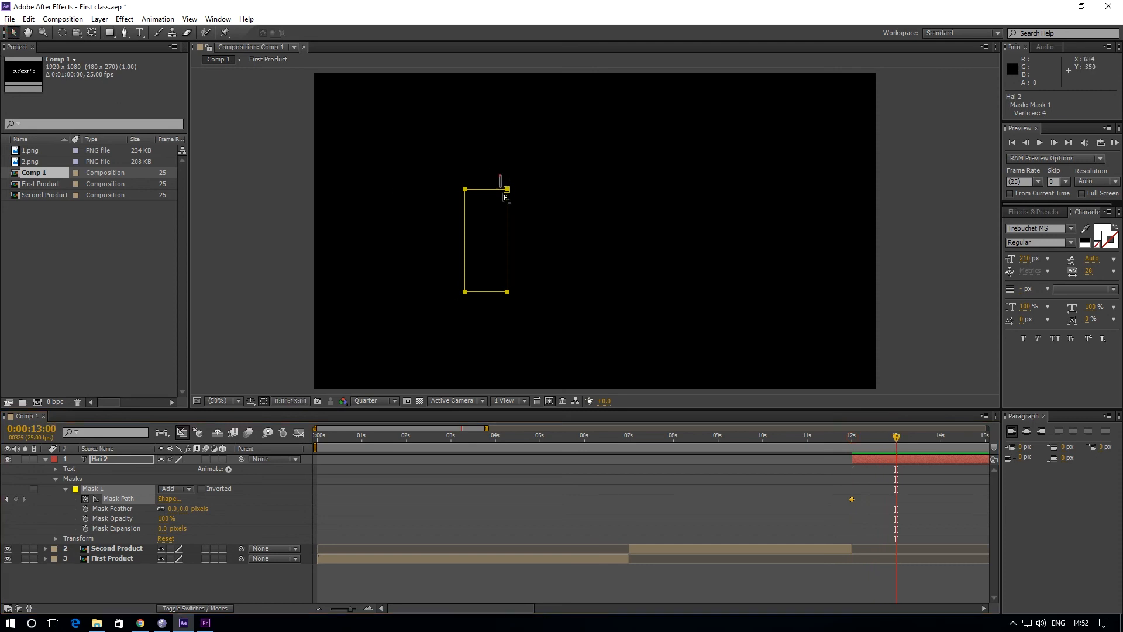
left_click_drag(494, 170, 540, 308)
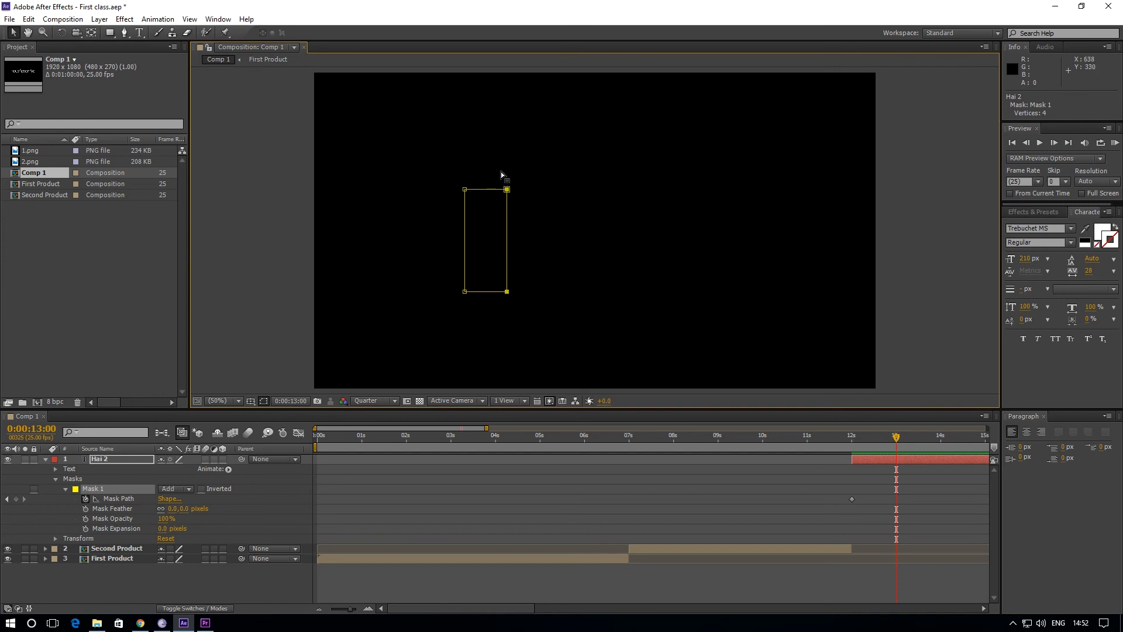
left_click(551, 244)
left_click_drag(479, 229, 544, 320)
left_click_drag(466, 189, 541, 330)
left_click(506, 293)
left_click(545, 312)
left_click(507, 189)
left_click(507, 292, "shift")
left_click_drag(483, 169, 571, 330)
key("shift+Right")
key("shift+Right")
key("shift+Right")
key("shift+Right")
key("shift+Right")
key("shift+Right")
key("shift+Right")
key("shift+Right")
key("shift+Right")
key("shift+Right")
key("shift+Right")
key("shift+Right")
key("shift+Right")
key("shift+Right")
key("shift+Right")
key("shift+Right")
key("shift+Right")
key("shift+Right")
key("shift+Right")
key("shift+Right")
key("shift+Right")
key("shift+Right")
key("shift+Right")
key("shift+Right")
key("shift+Right")
key("shift+Right")
key("shift+Right")
key("shift+Right")
key("shift+Right")
key("shift+Right")
key("shift+Right")
key("shift+Right")
key("shift+Right")
key("shift+Right")
key("shift+Right")
key("shift+Right")
key("shift+Right")
key("shift+Right")
key("shift+Right")
key("shift+Right")
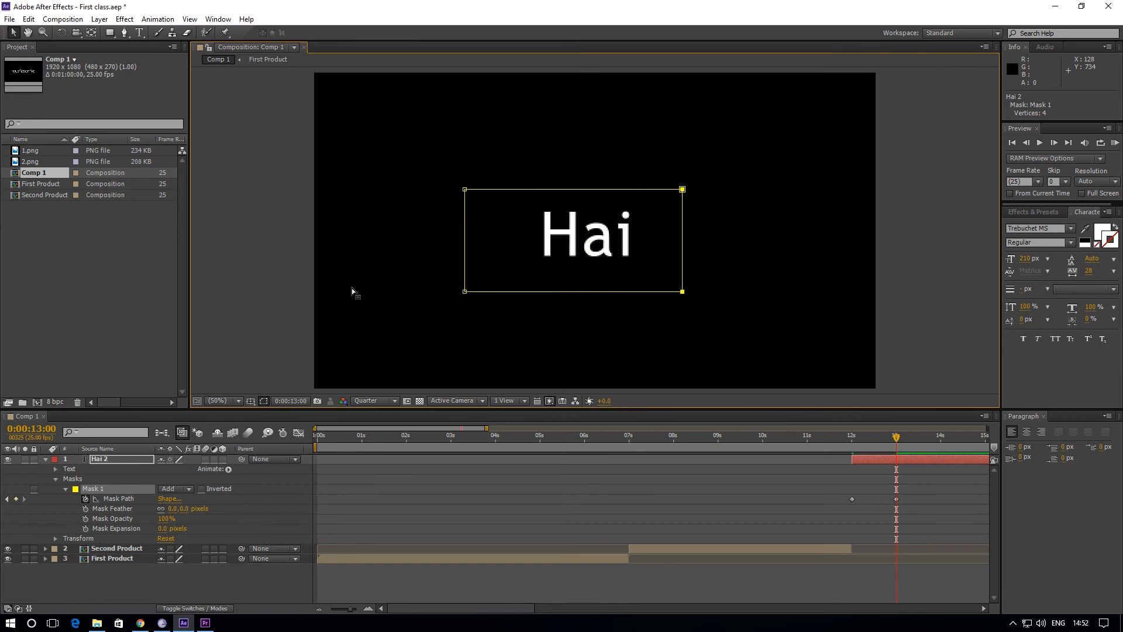
key("shift+Right")
key("shift+Right")
key("shift+Right")
key("shift+Right")
mouse_move(697, 187)
left_mouse_down()
mouse_move(687, 218)
mouse_move(643, 152)
mouse_move(759, 219)
mouse_move(699, 194)
mouse_move(704, 201)
left_mouse_up()
key("ctrl+z")
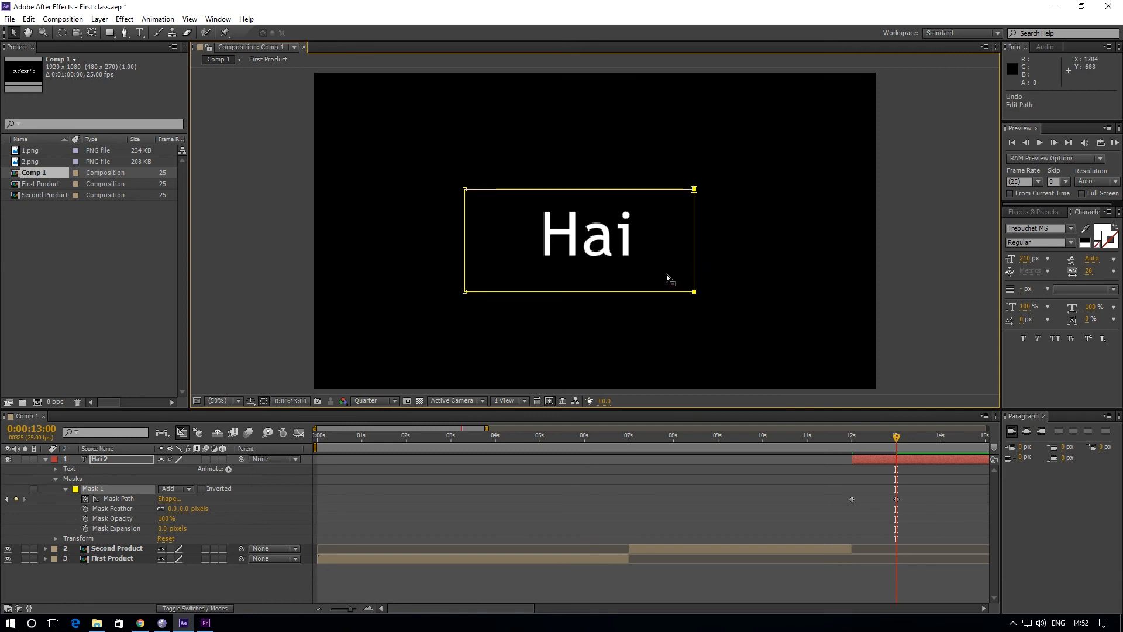
key("shift+Right")
key("shift+Right")
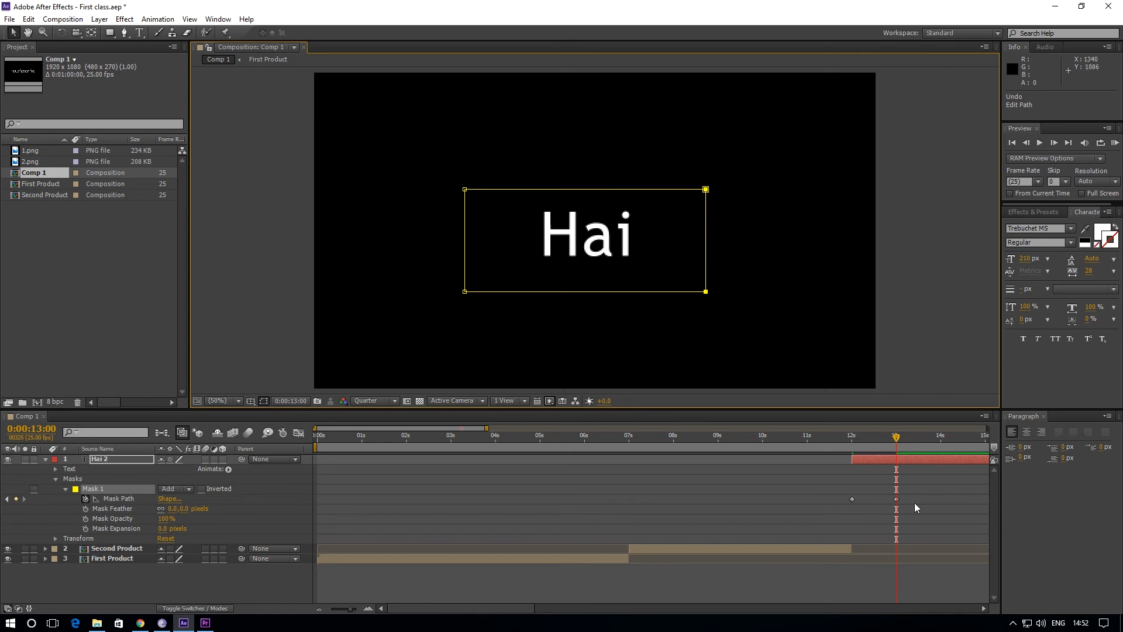
Play back the mask reveal of the Hai text from just before 0:00:12:00.
left_click_drag(894, 445, 845, 448)
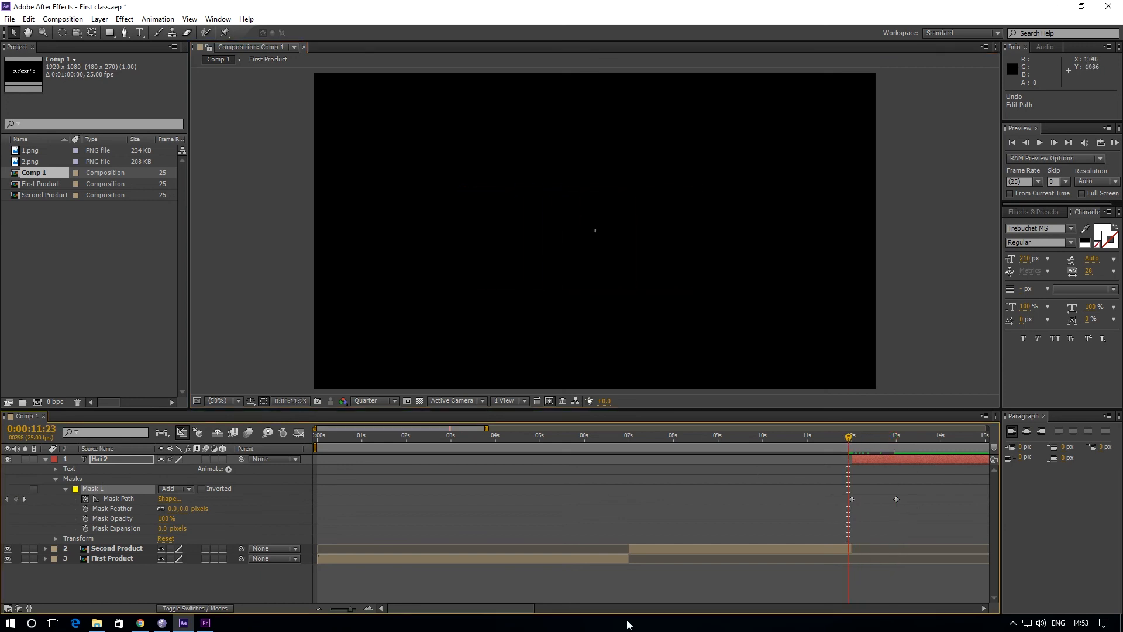
key("space")
key("space")
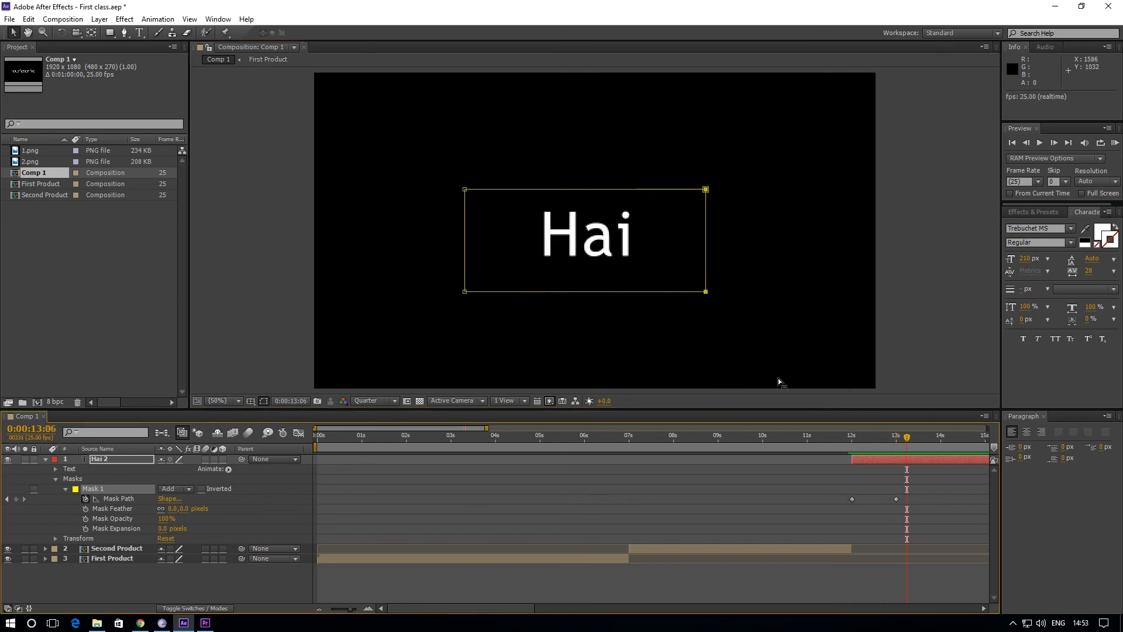
left_click(834, 446)
key("space")
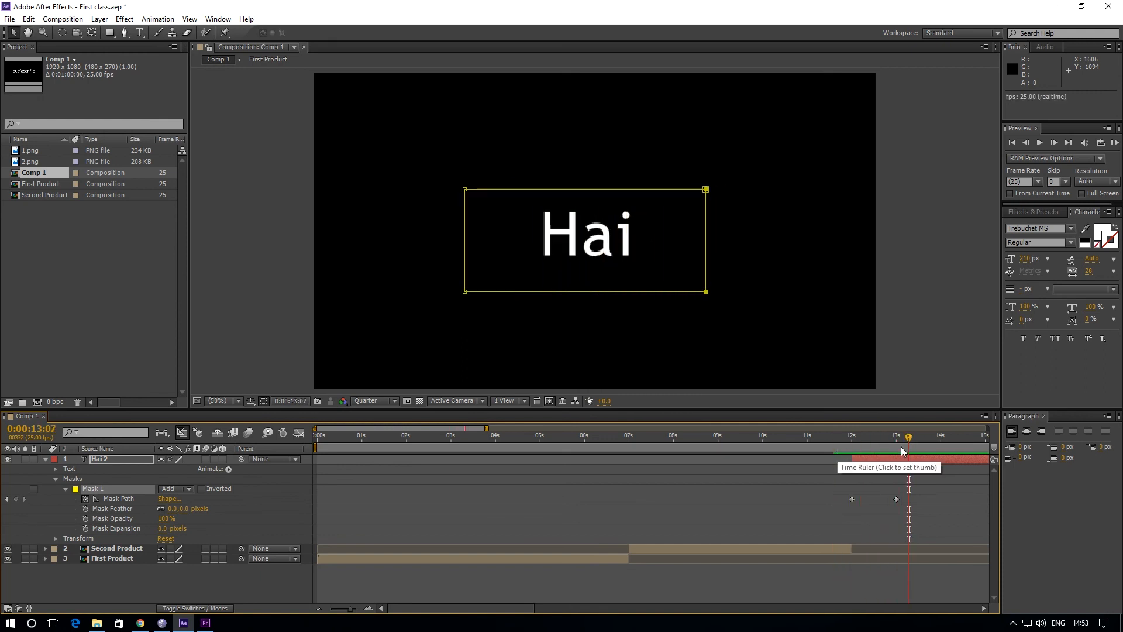
mouse_move(907, 439)
left_mouse_down()
mouse_move(864, 445)
mouse_move(907, 442)
left_mouse_up()
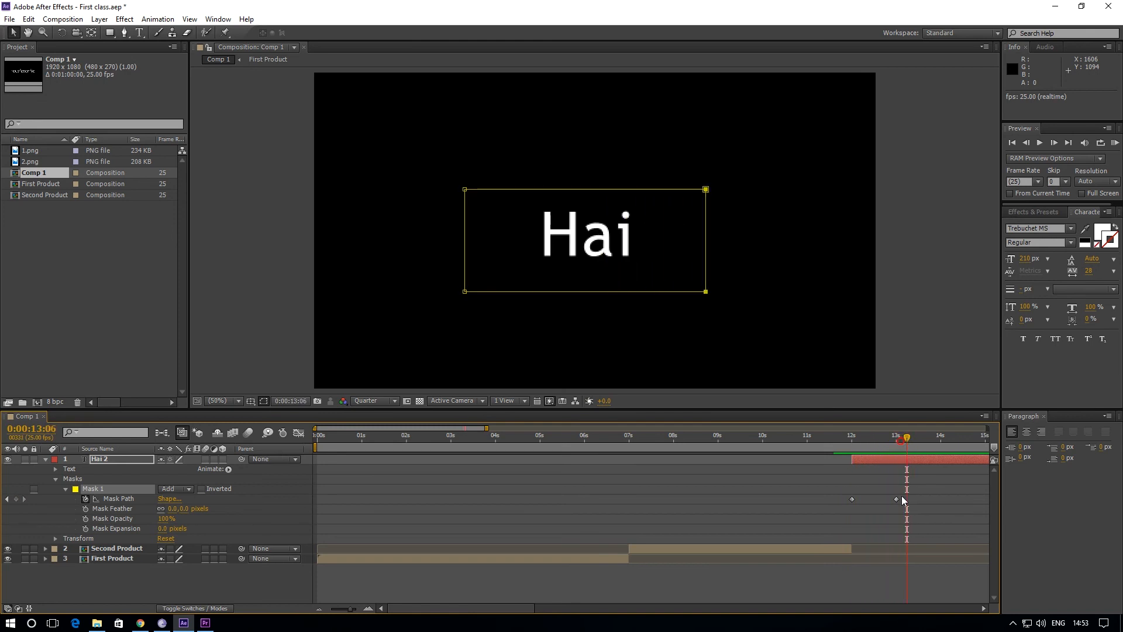
Apply Easy Ease to both Mask Path keyframes of the Hai 2 layer.
left_click_drag(901, 491, 827, 514)
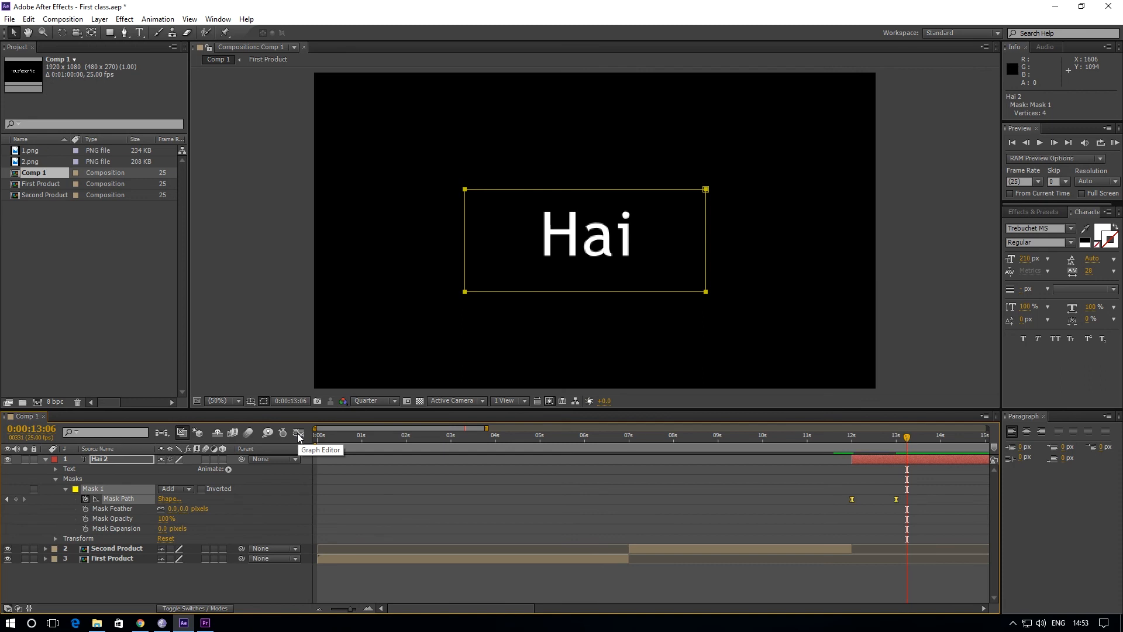
key("ctrl+z")
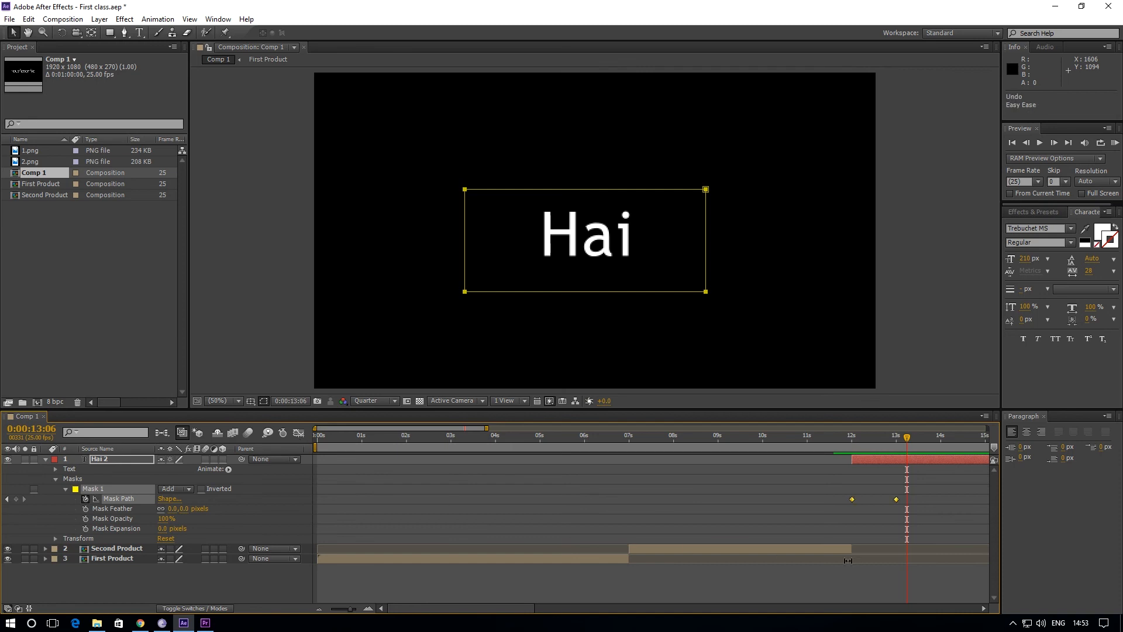
right_click(897, 501)
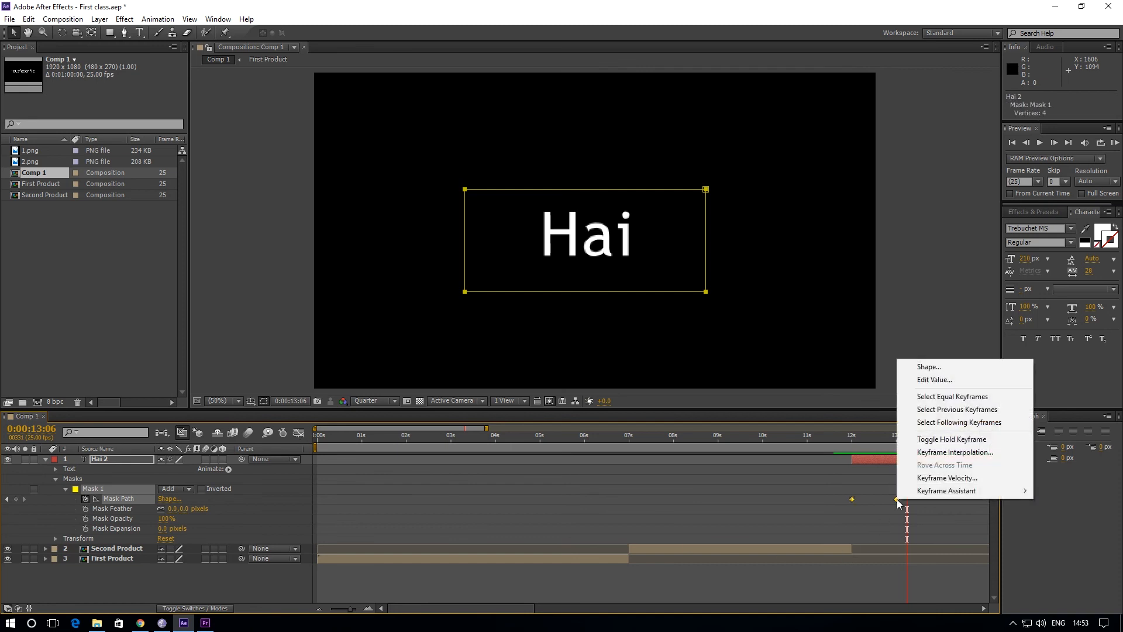
mouse_move(926, 495)
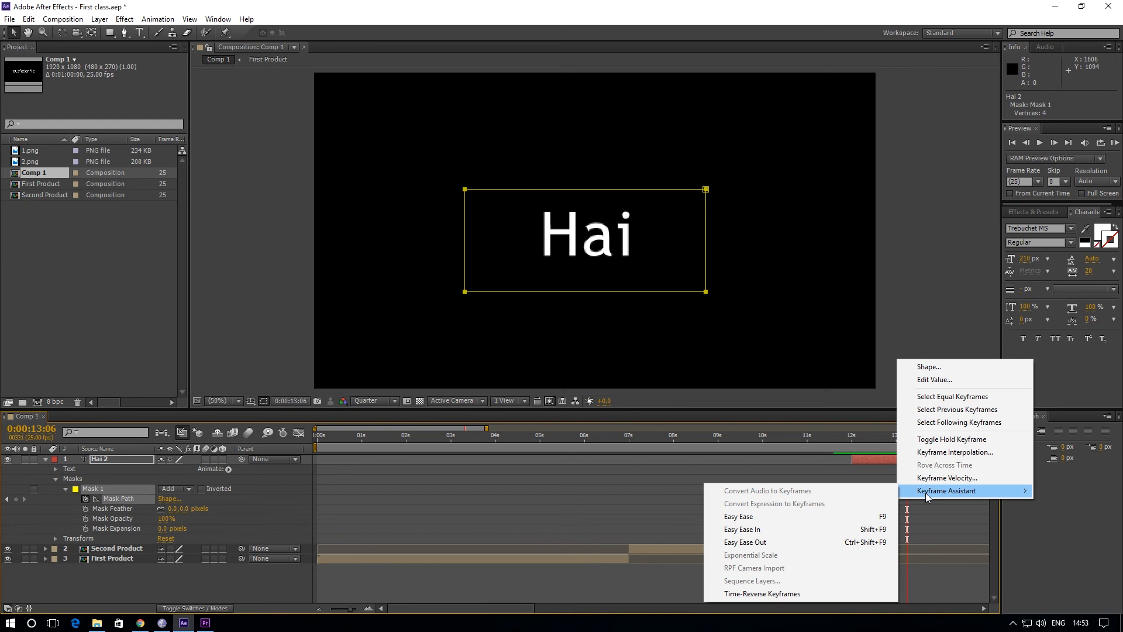
left_click(758, 517)
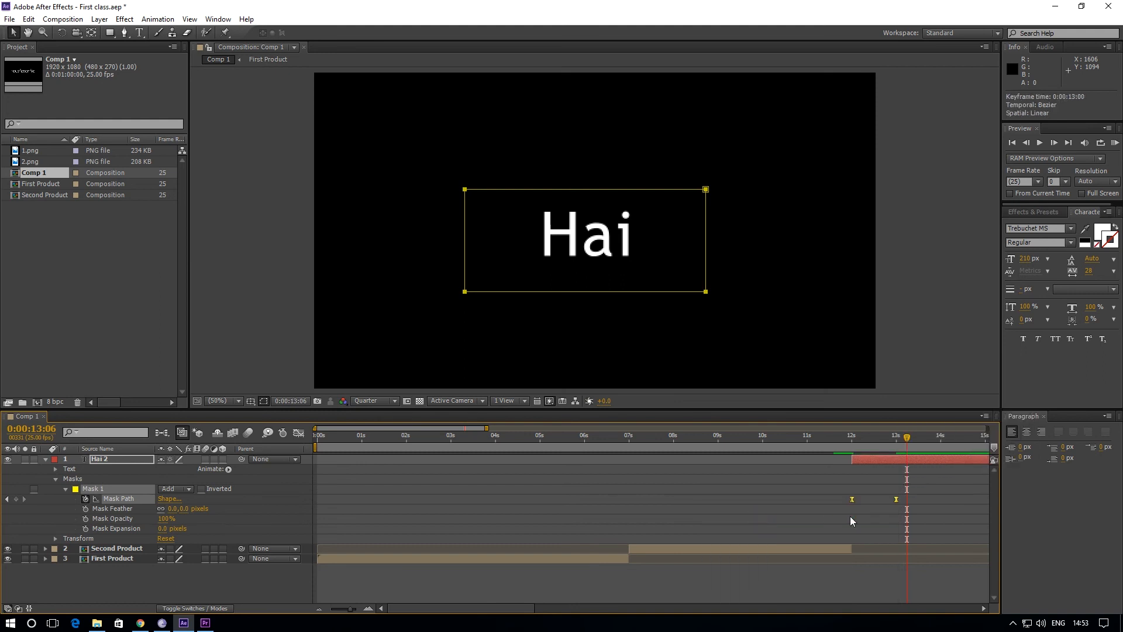
Reshape the Mask Path speed curve in the Graph Editor to peak sharply just after 12 seconds and slow down gradually towards 13 seconds.
left_click(299, 433)
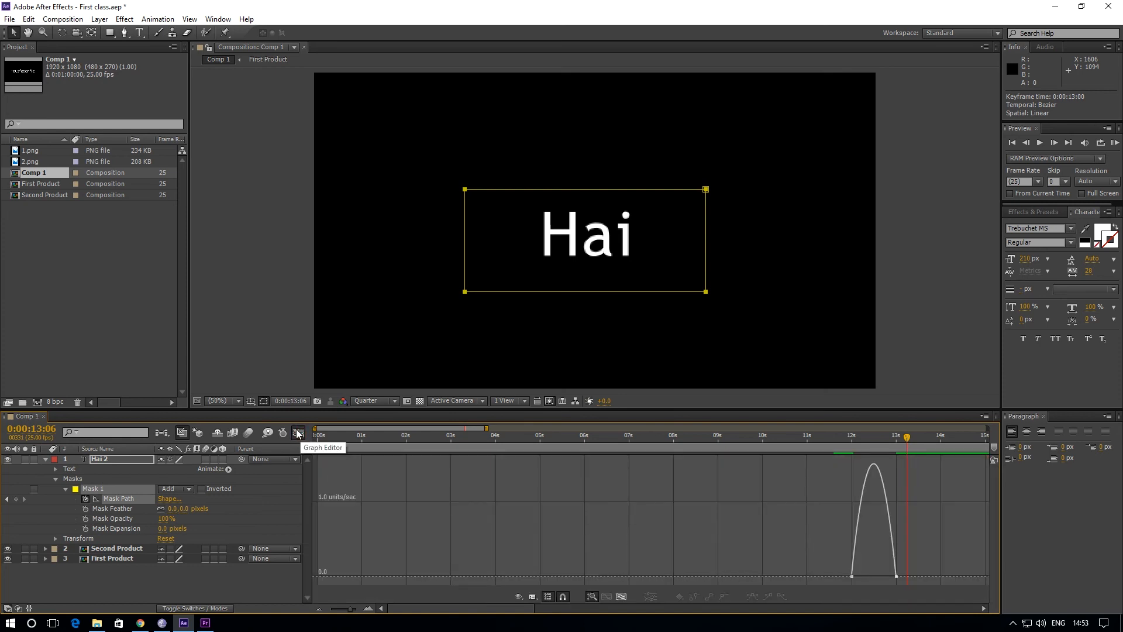
mouse_move(882, 562)
left_mouse_down()
mouse_move(908, 583)
mouse_move(874, 577)
left_mouse_up()
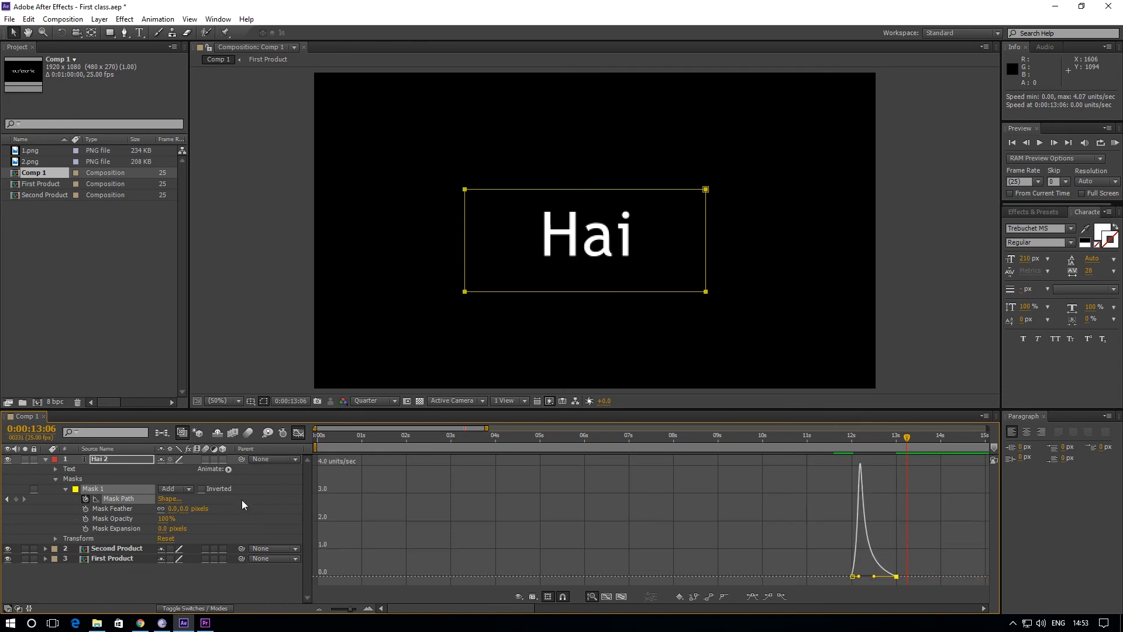
left_click(298, 432)
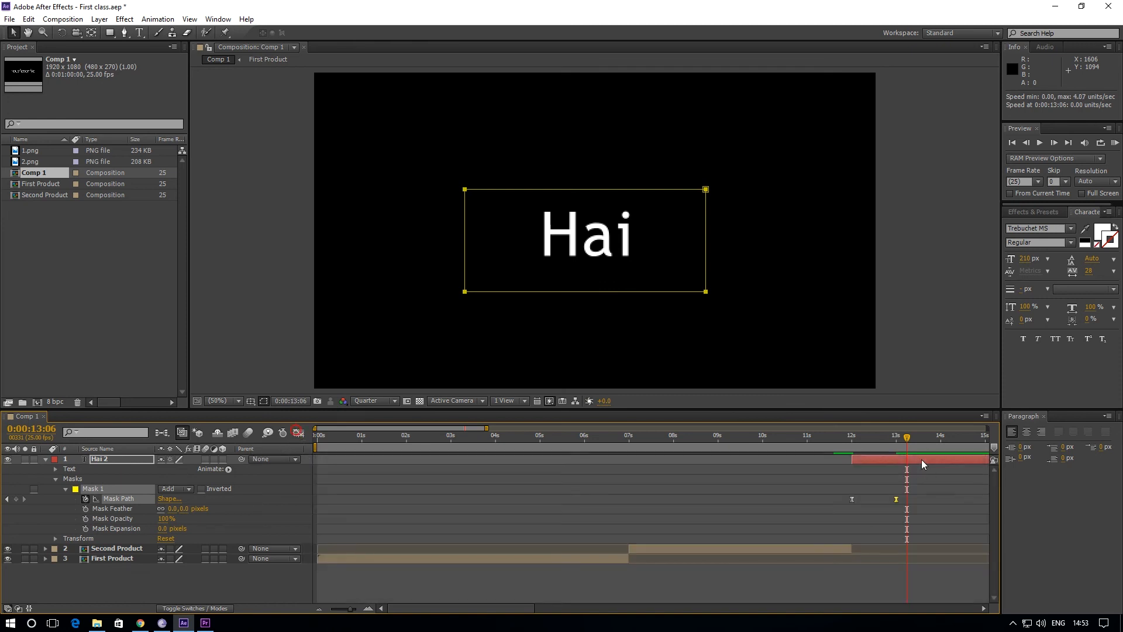
Preview the eased text reveal from shortly before 0:00:12:00.
left_click_drag(907, 445, 837, 455)
key("space")
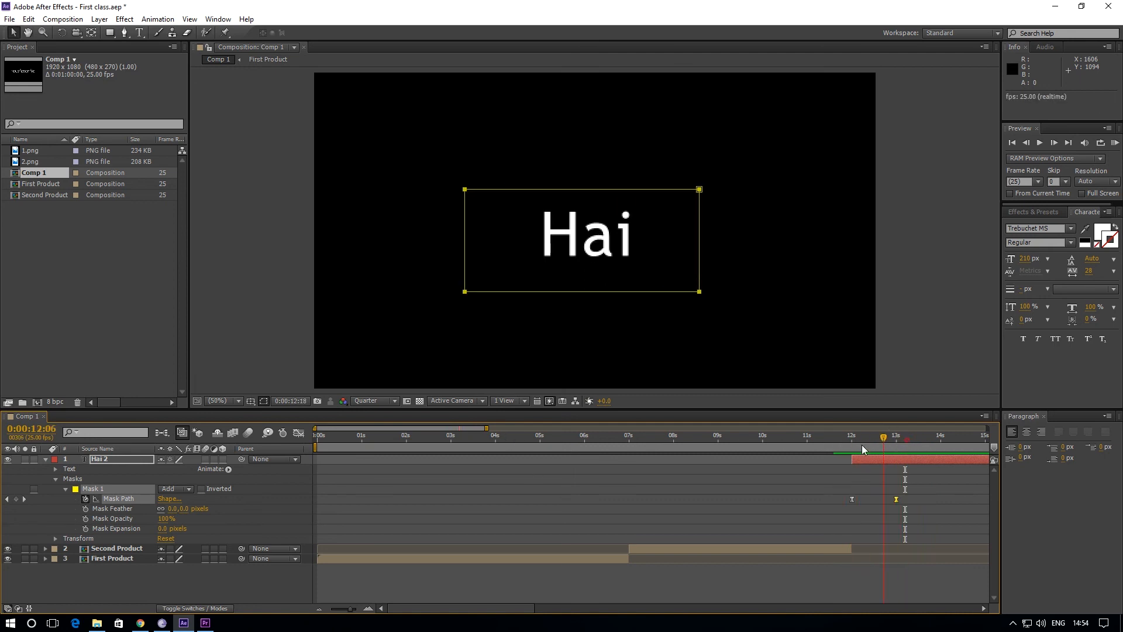
key("space")
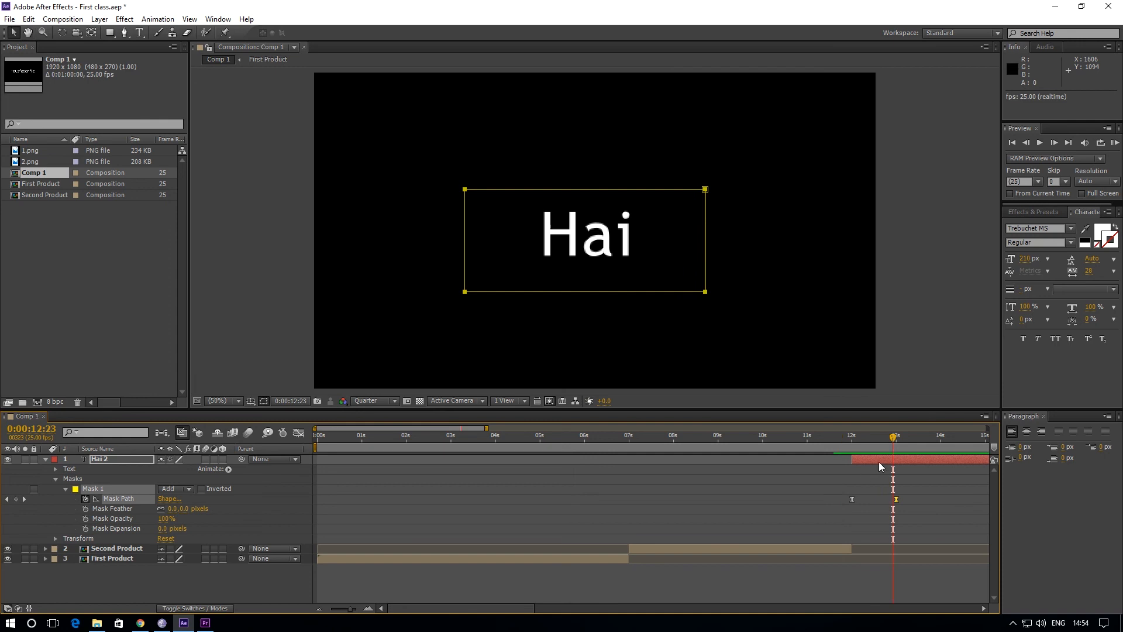
Hide the mask and shape path outlines in the composition view and check the half-revealed Hai text at 0:00:12:06.
mouse_move(893, 441)
left_mouse_down()
mouse_move(850, 445)
mouse_move(897, 451)
left_mouse_up()
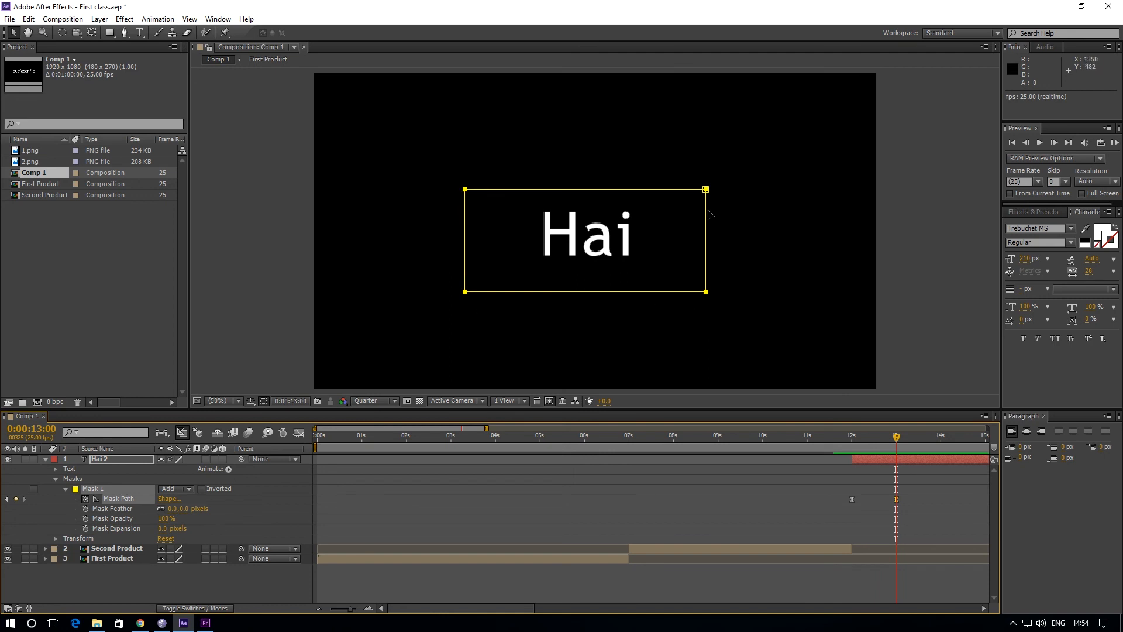
left_click(103, 461)
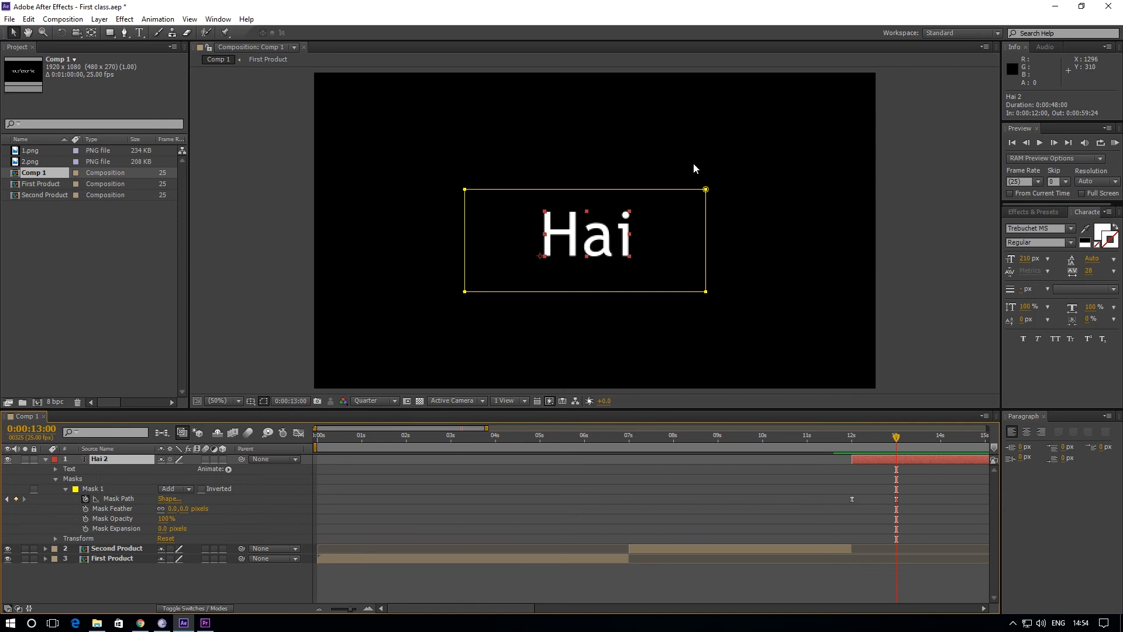
left_click(264, 400)
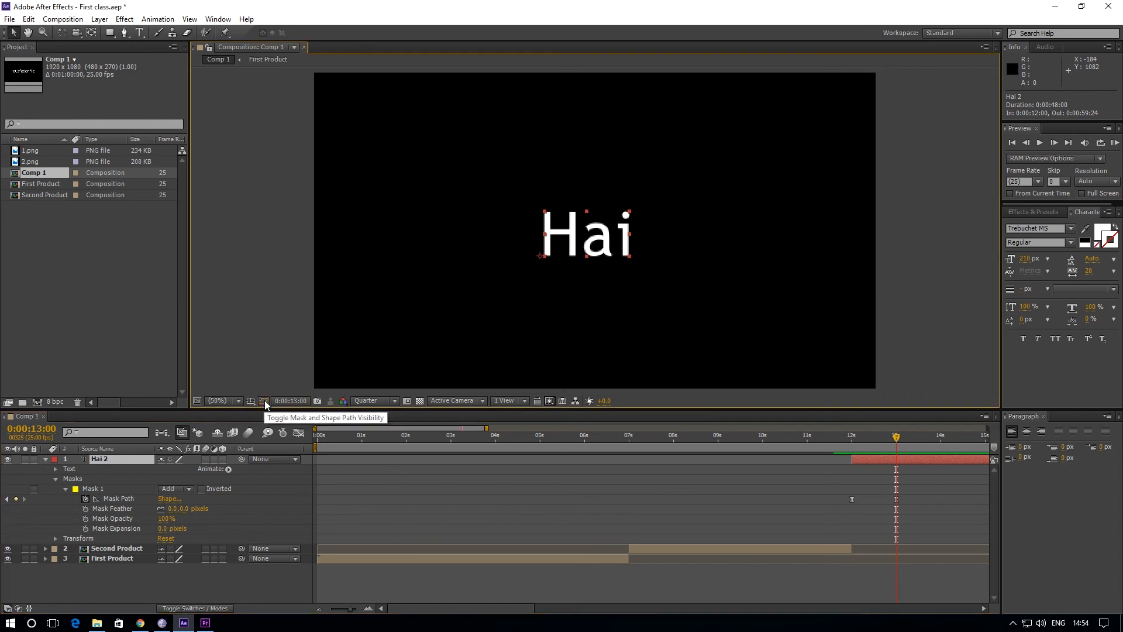
left_click_drag(896, 440, 861, 451)
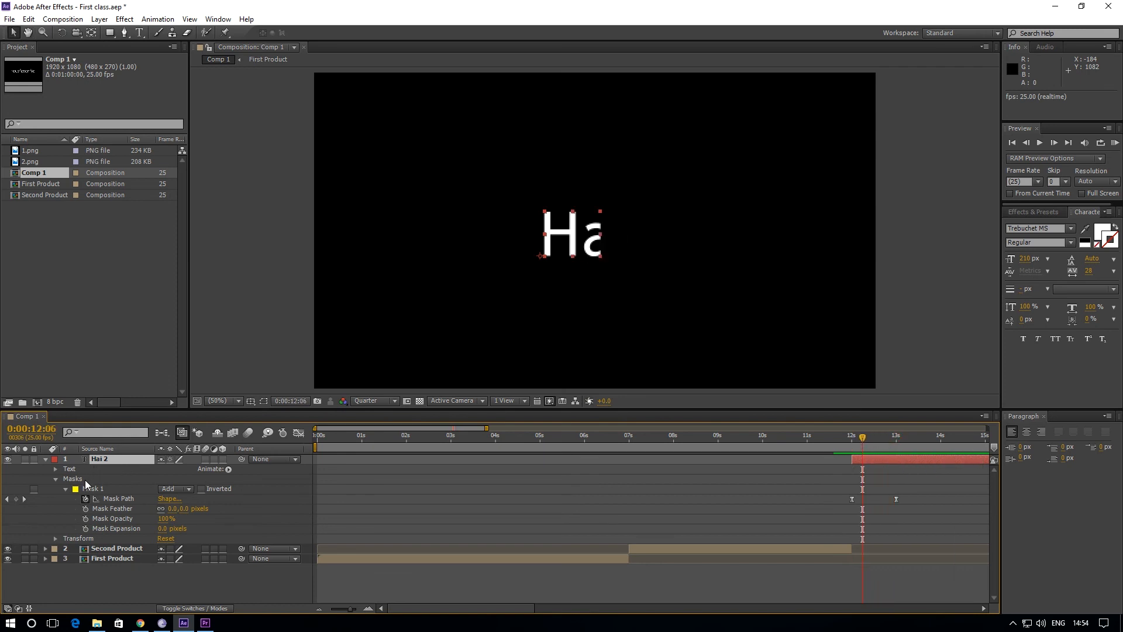
left_click(264, 401)
left_click(264, 402)
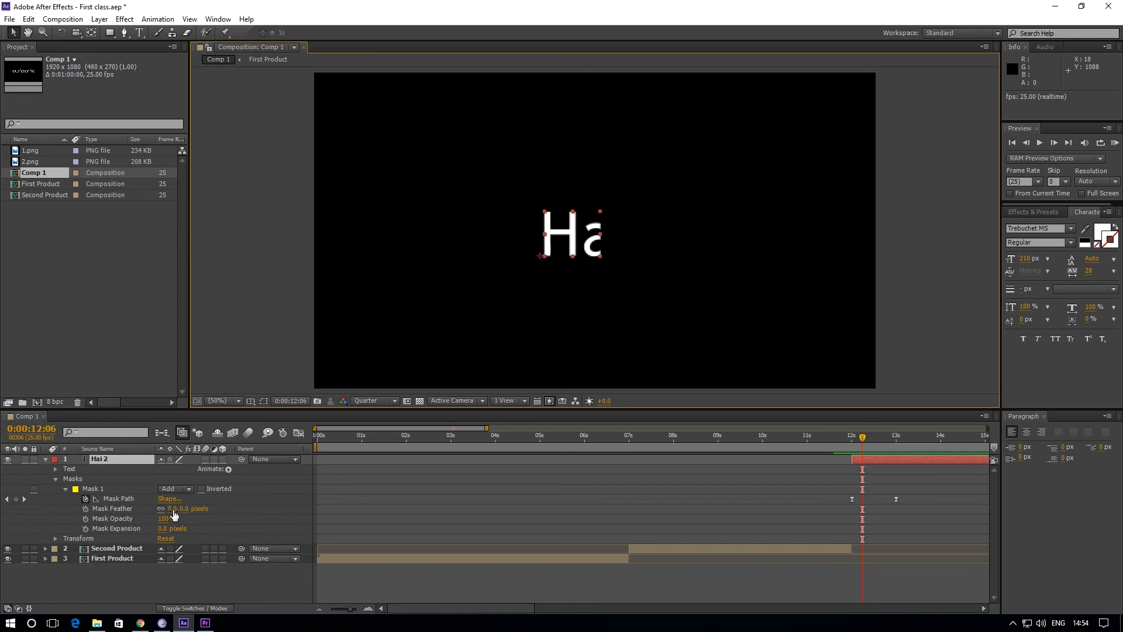
Set the Mask Feather of Mask 1 to 37 pixels and preview the soft-edged reveal.
left_click_drag(170, 509, 198, 511)
mouse_move(853, 444)
left_mouse_down()
mouse_move(830, 442)
mouse_move(865, 450)
mouse_move(850, 451)
left_mouse_up()
key("space")
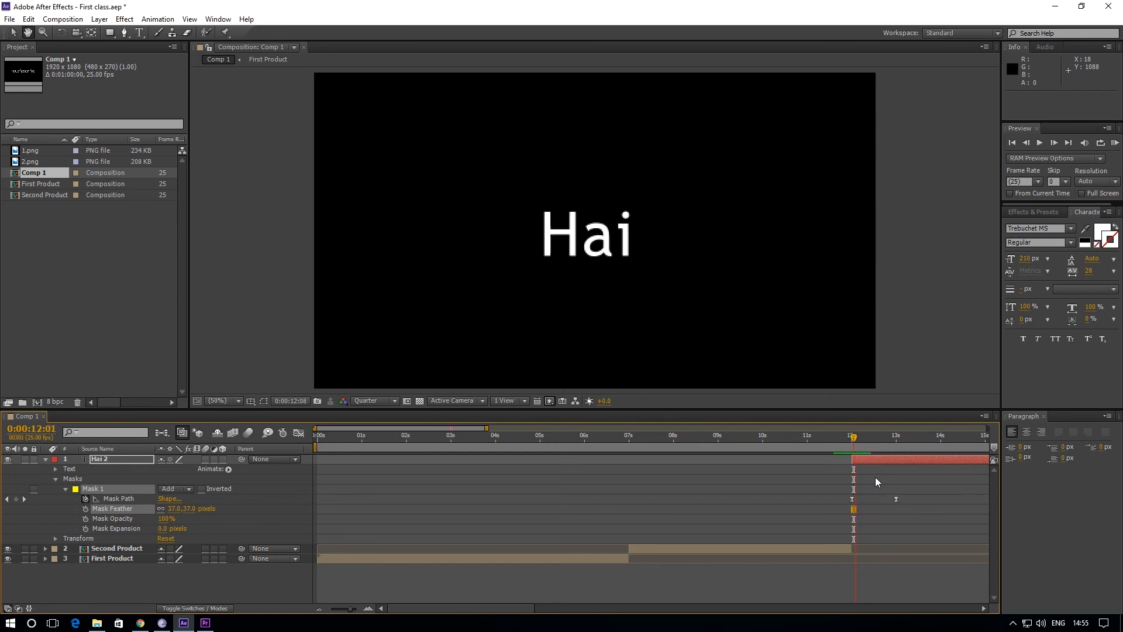
Move the second Mask Path keyframe to 0:00:14:00 and preview the reveal from before the text layer starts.
left_click_drag(907, 487, 943, 499)
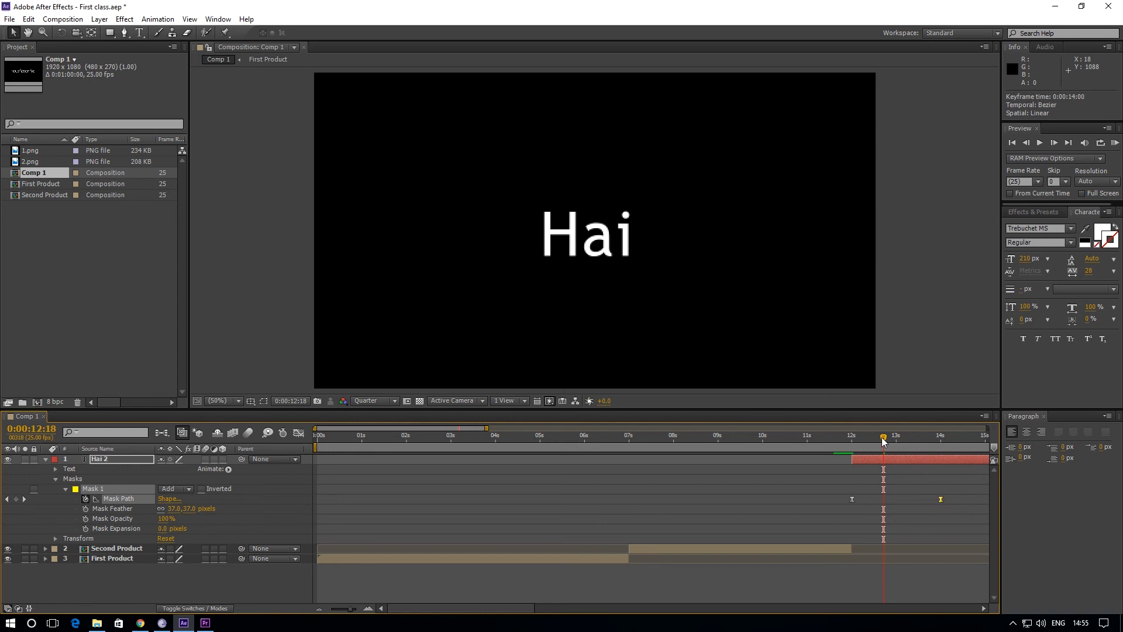
left_click_drag(884, 442, 843, 449)
key("space")
key("space")
left_click_drag(899, 439, 829, 450)
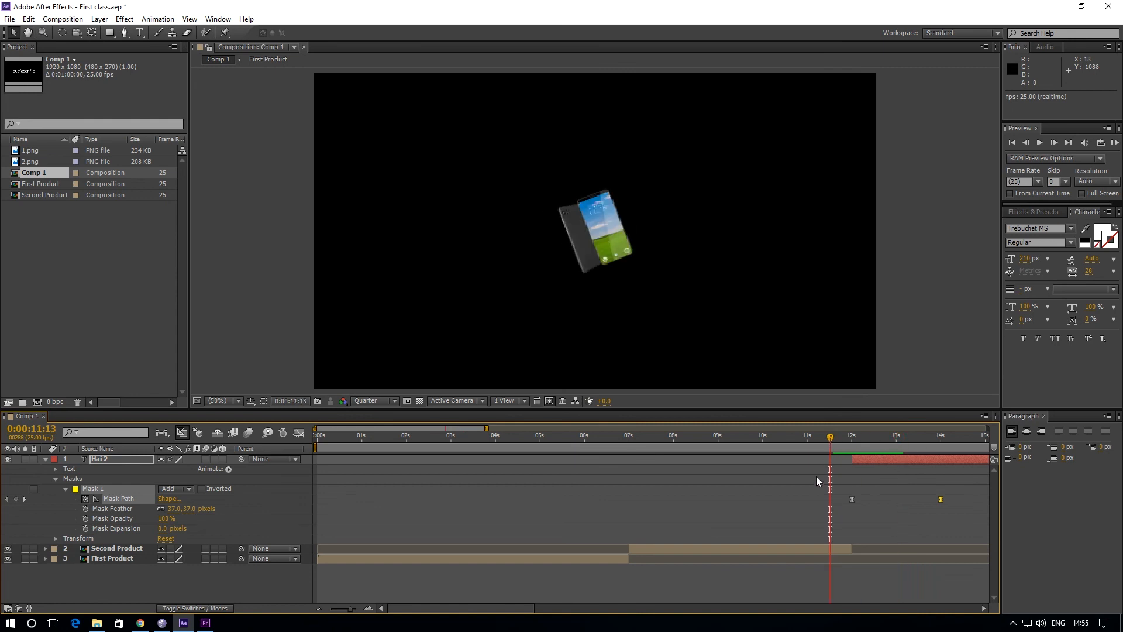
Preview the feathered Hai reveal from 0:00:11:13 and collapse the Hai 2 layer's properties.
key("space")
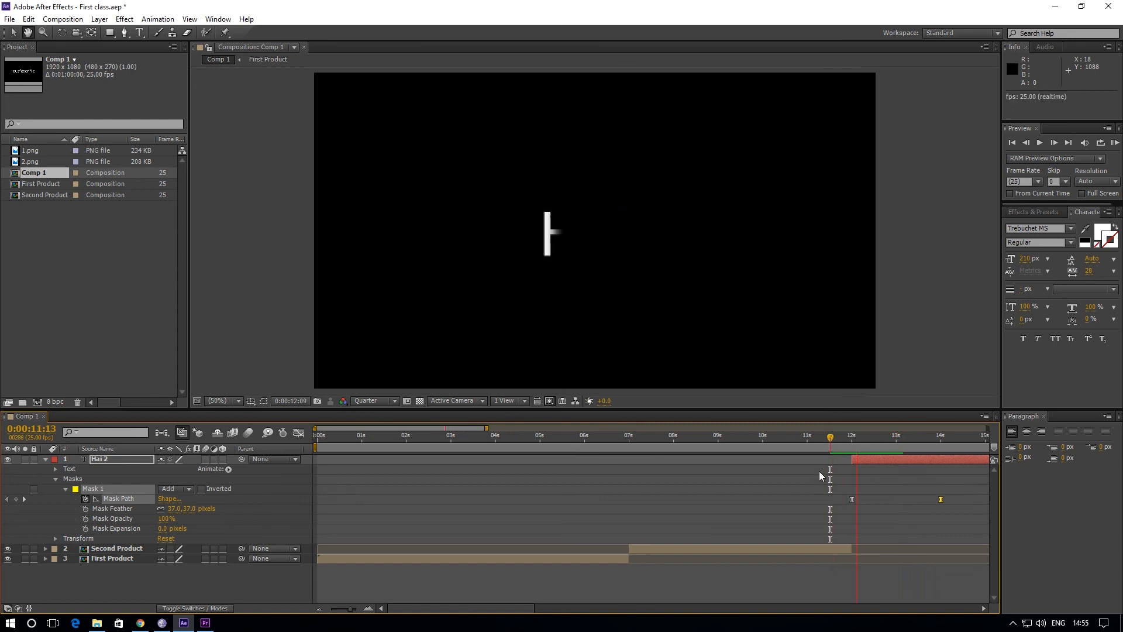
key("space")
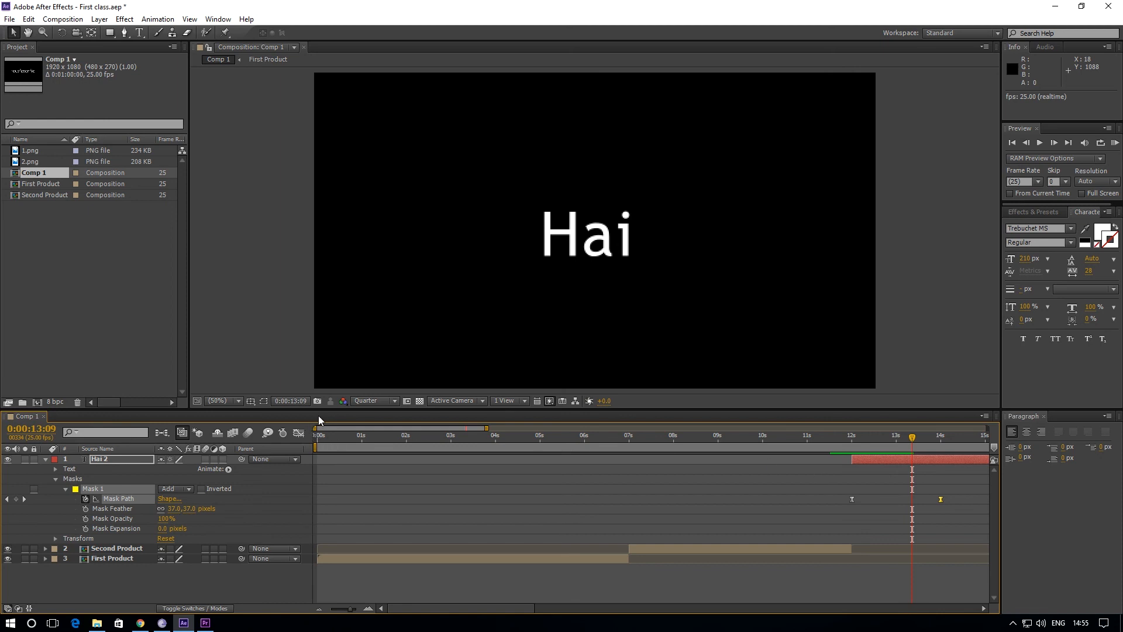
left_click(45, 460)
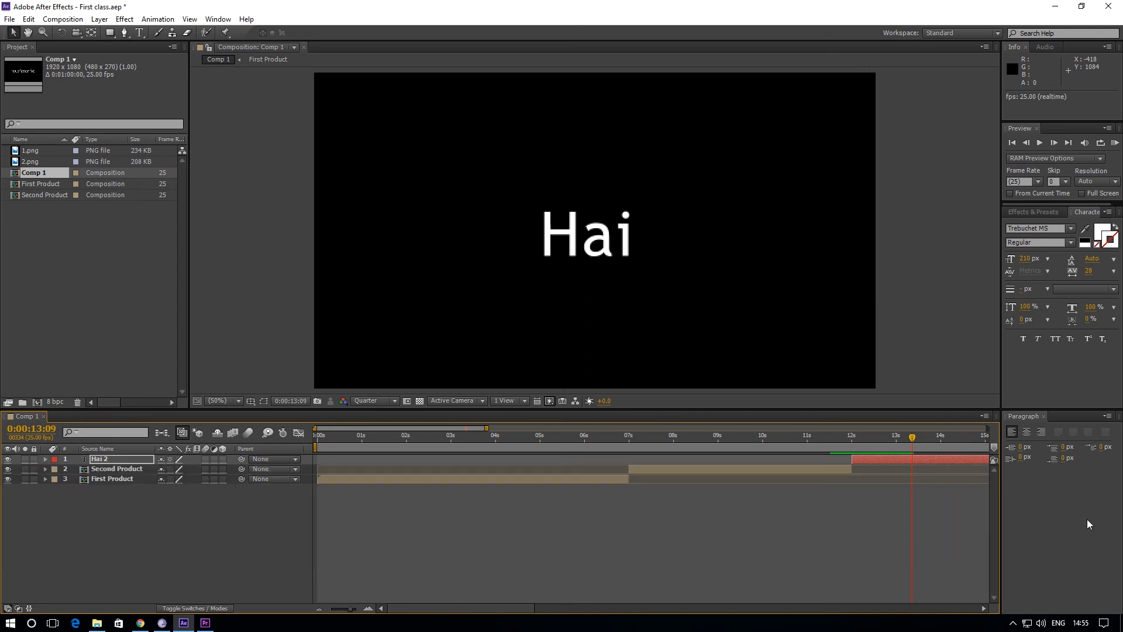
Split the Hai 2 layer at 0:00:16:00 and delete the part after the split.
left_click_drag(913, 437, 753, 499)
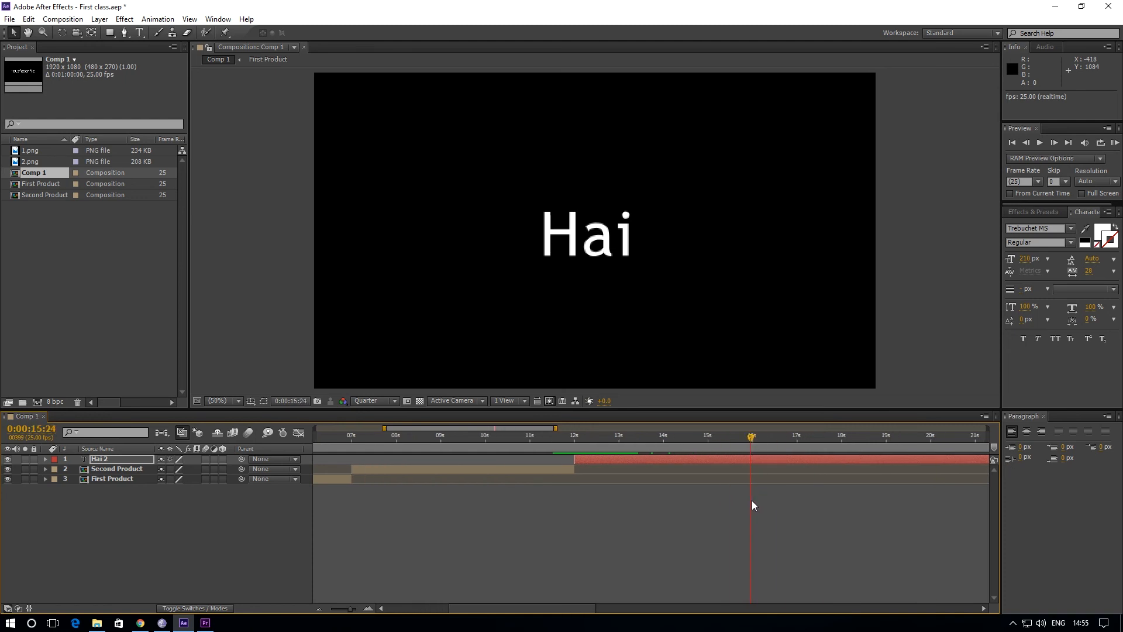
left_click(767, 461)
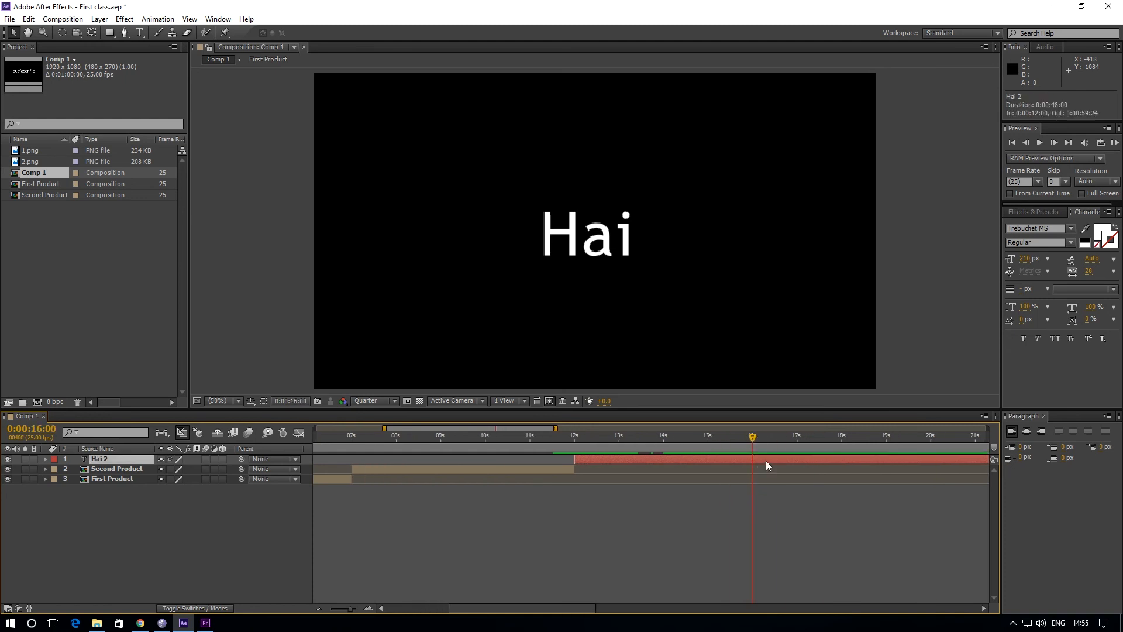
key("ctrl+shift+d")
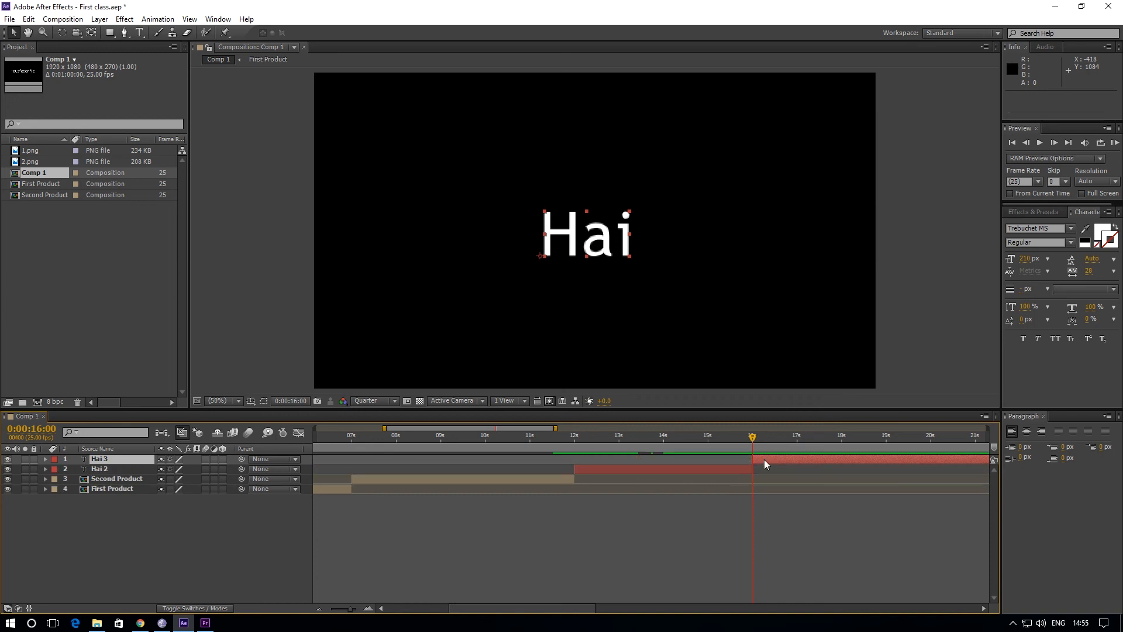
key("Delete")
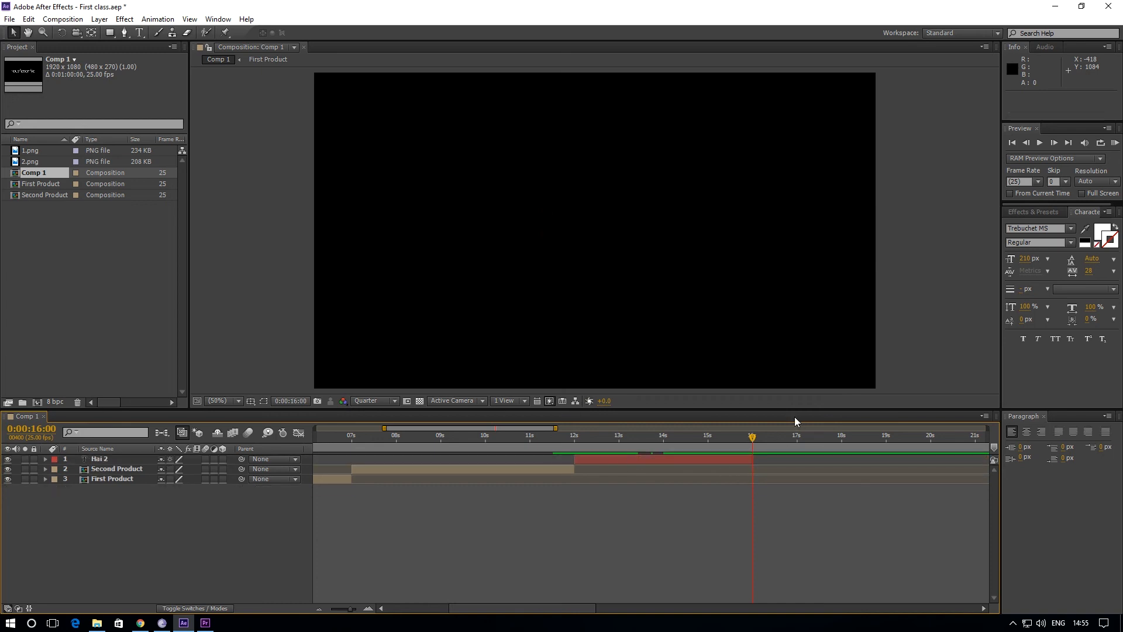
Add a text layer with a person's name at 0:00:16:00 and place it near the frame's center at 700, 644.
left_click_drag(751, 436, 751, 506)
left_click(139, 32)
left_click(584, 254)
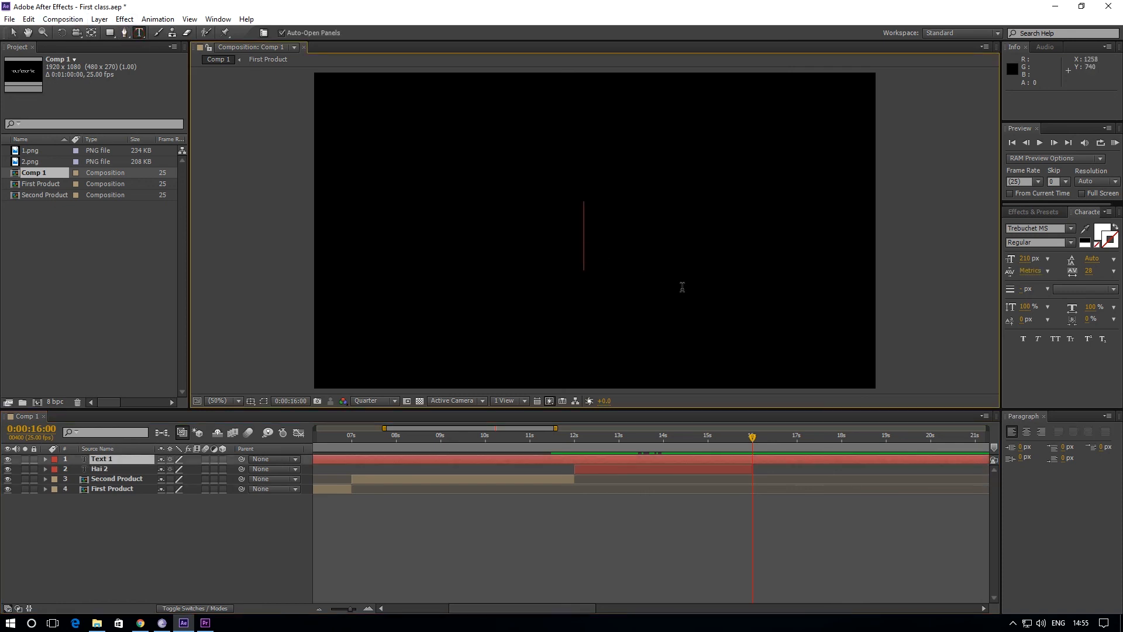
type("Joshi")
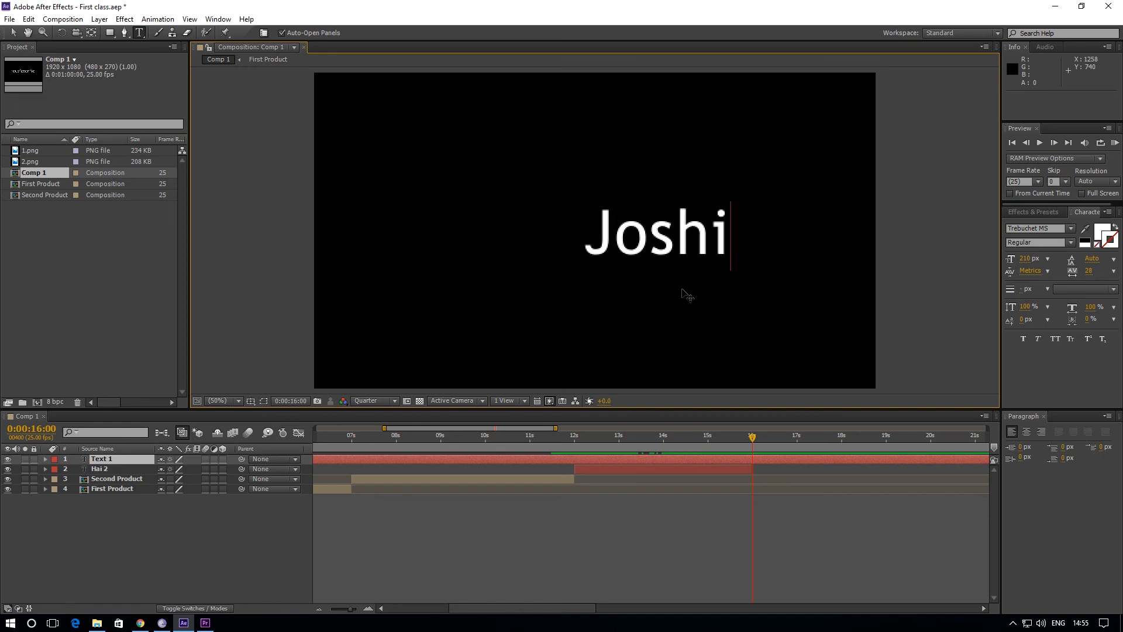
left_click(13, 32)
left_click_drag(665, 247, 610, 255)
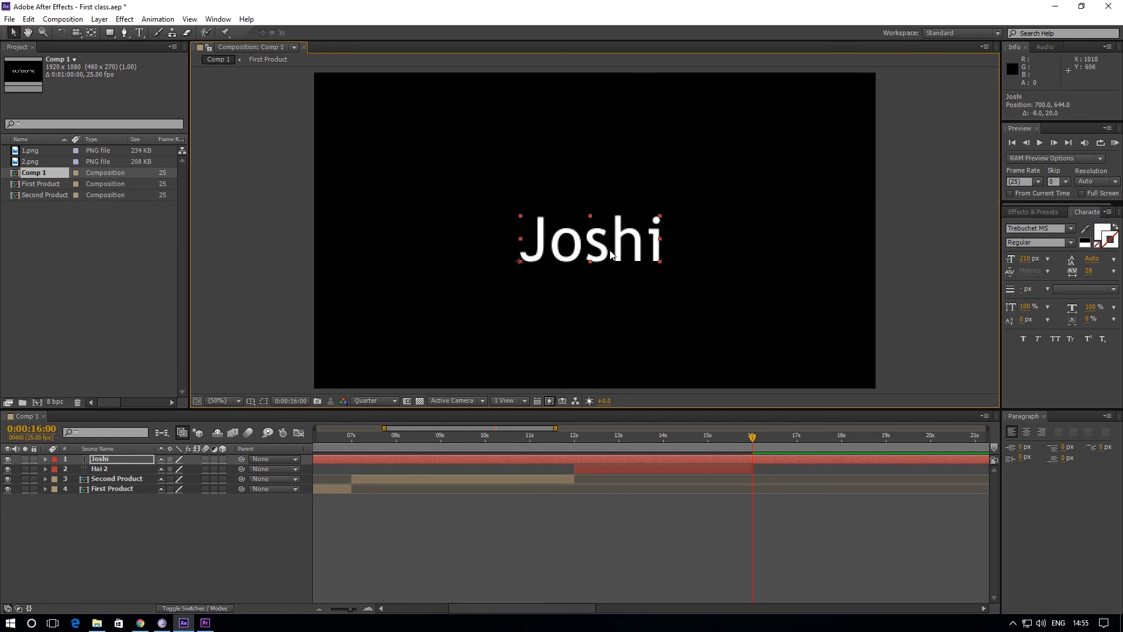
Split the name text layer at 0:00:16:00 and delete the part before the split.
left_click(724, 459)
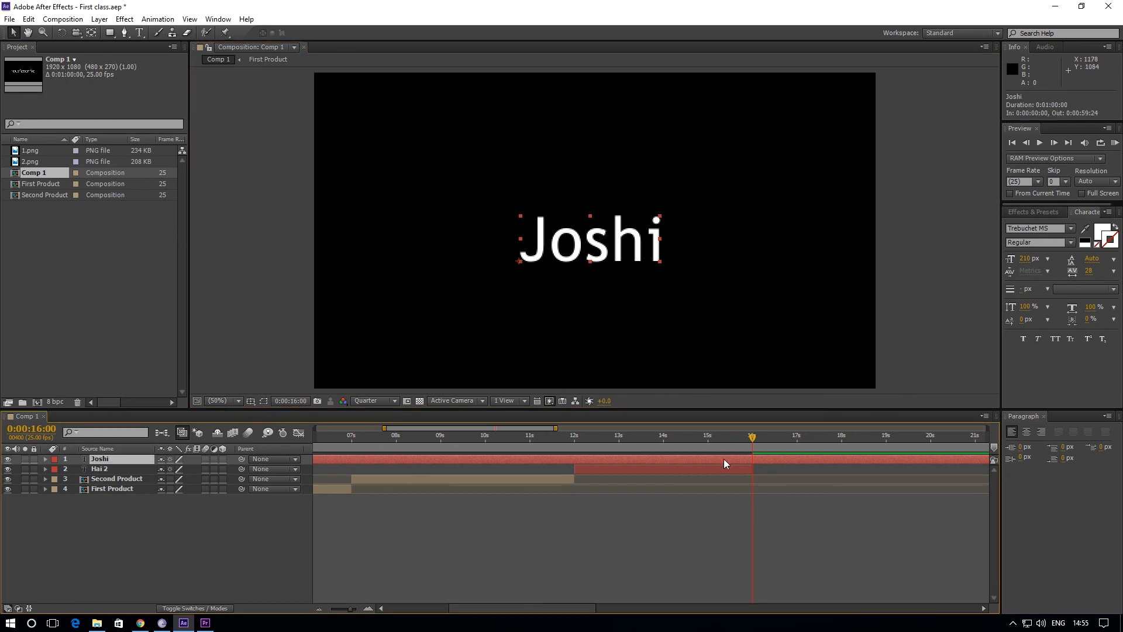
key("ctrl+shift+d")
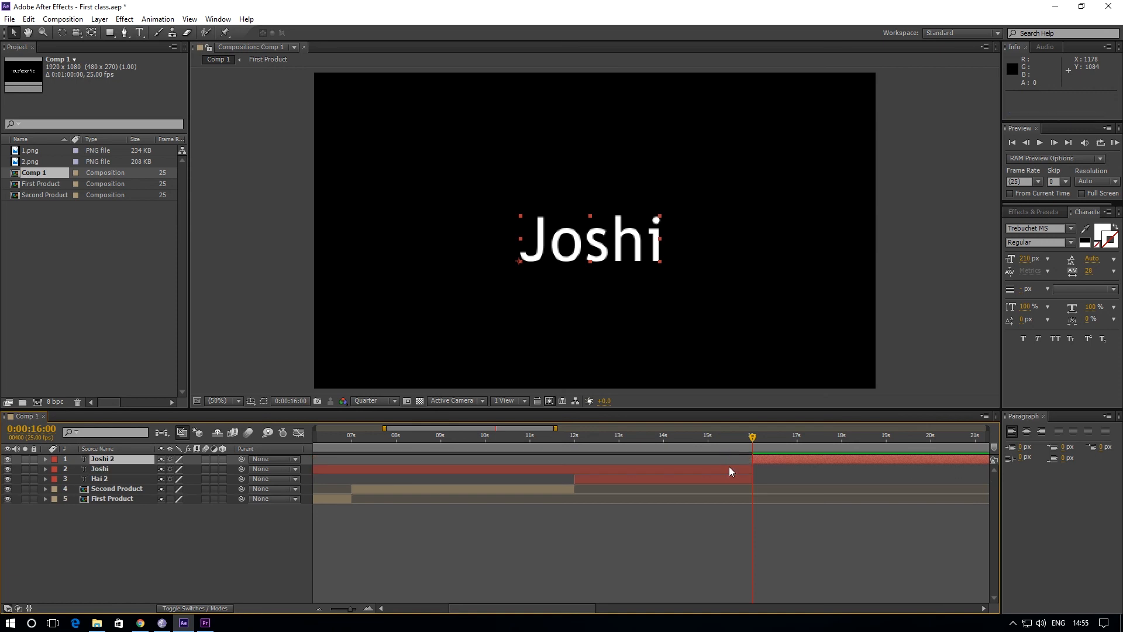
left_click(728, 468)
key("Delete")
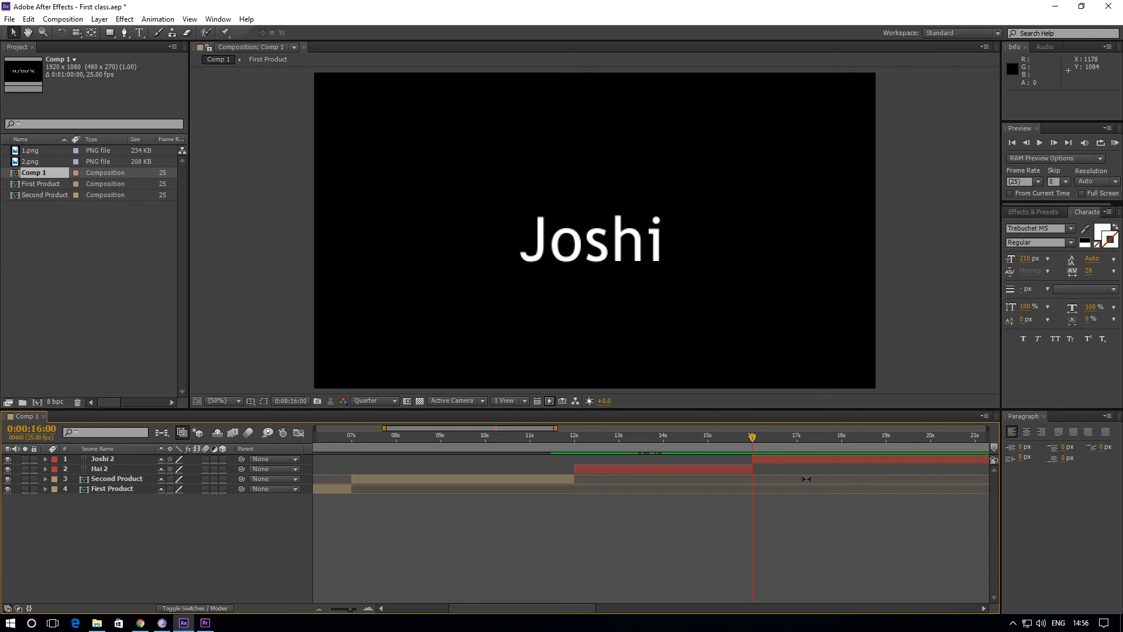
Draw a red rectangle about 722 by 214 px over the name text as a separate shape layer, and collapse its properties.
left_click(763, 459)
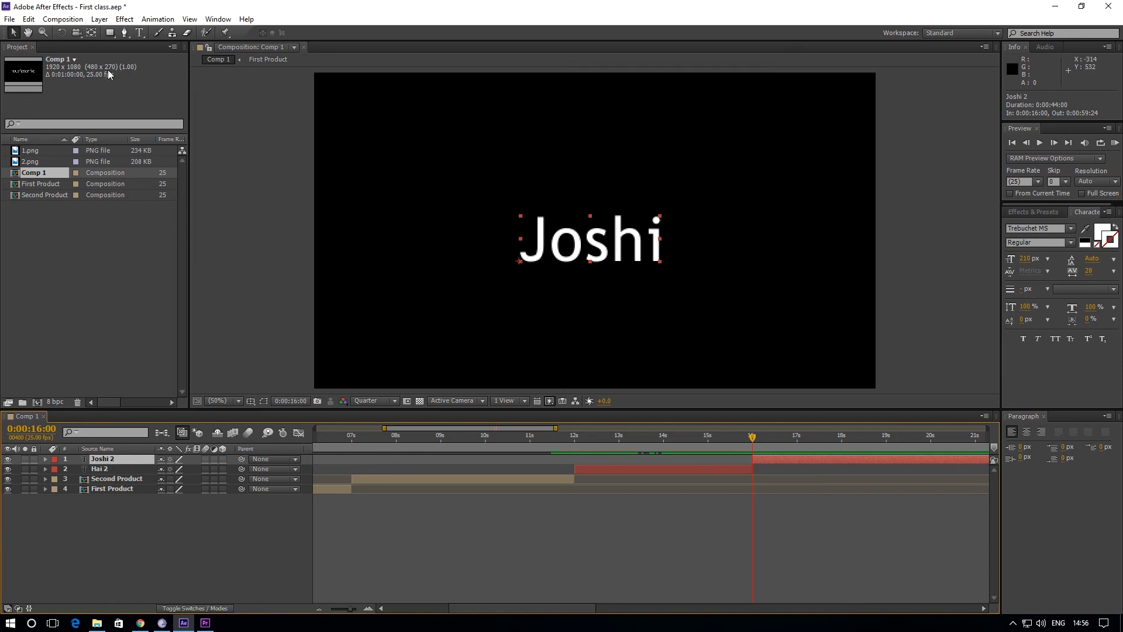
left_click(134, 532)
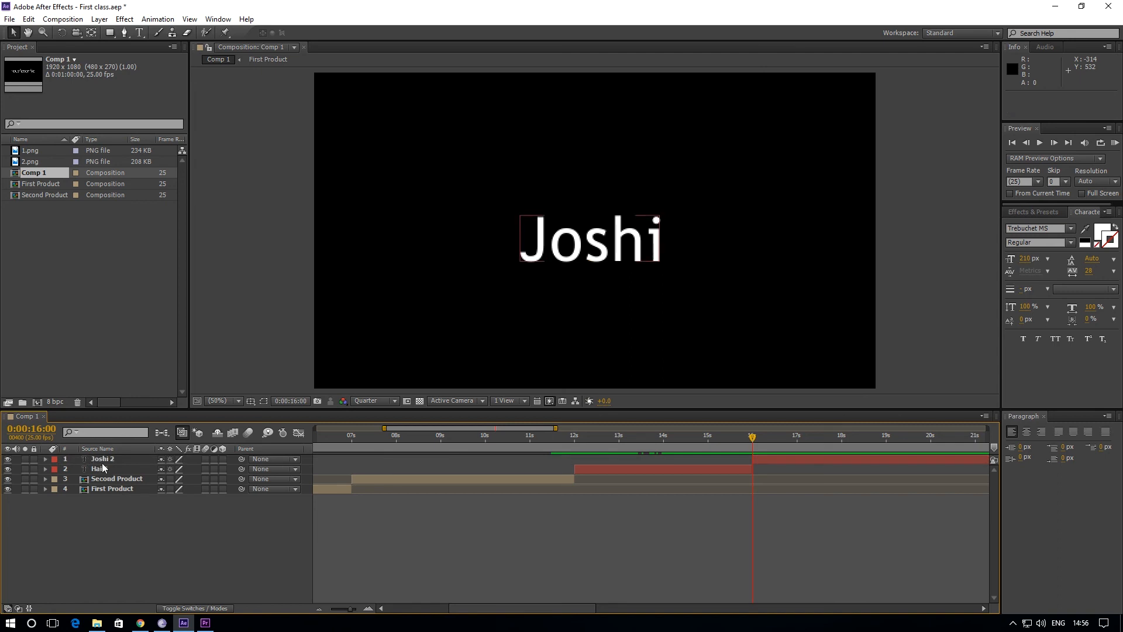
left_click(109, 33)
left_click_drag(494, 209, 706, 272)
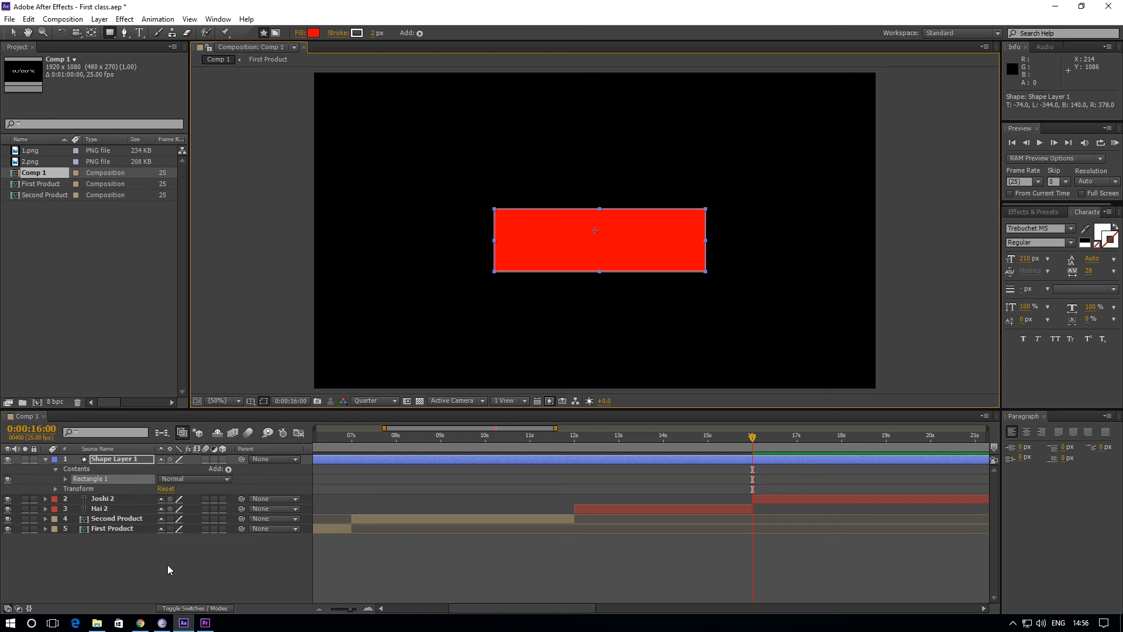
left_click(96, 541)
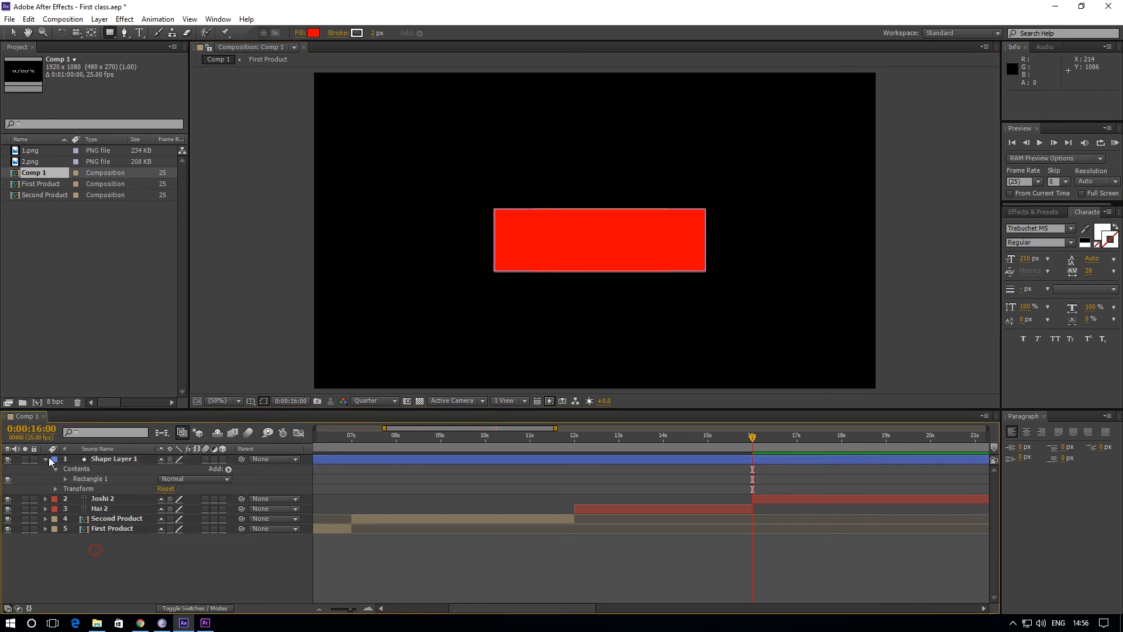
left_click(46, 459)
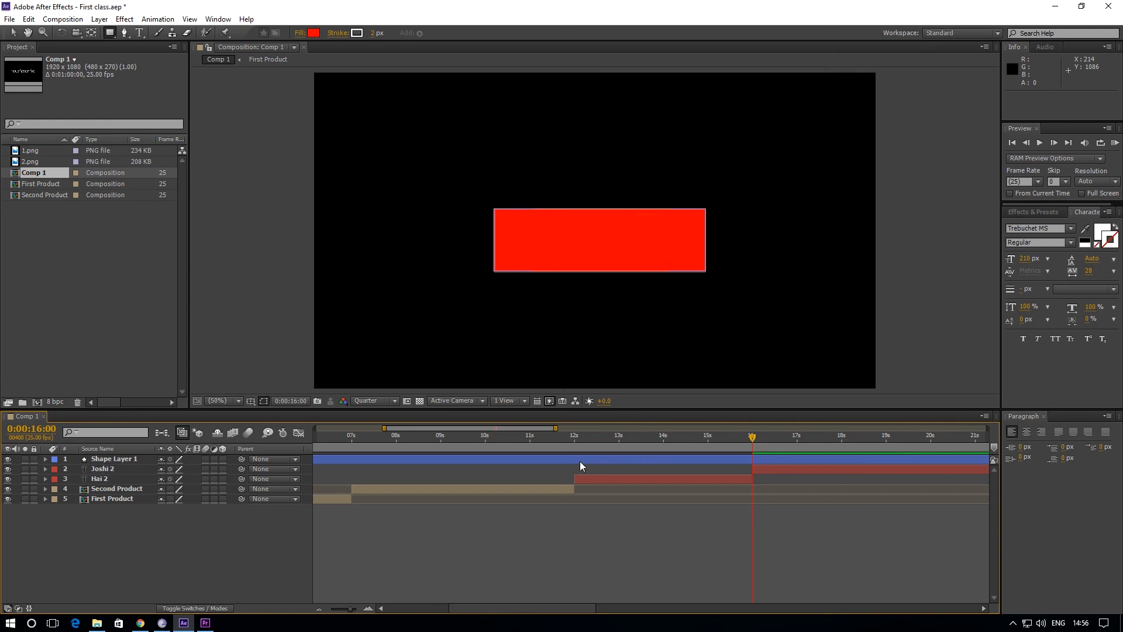
Split the rectangle's shape layer at 0:00:16:00 and delete the part before the split.
left_click(746, 459)
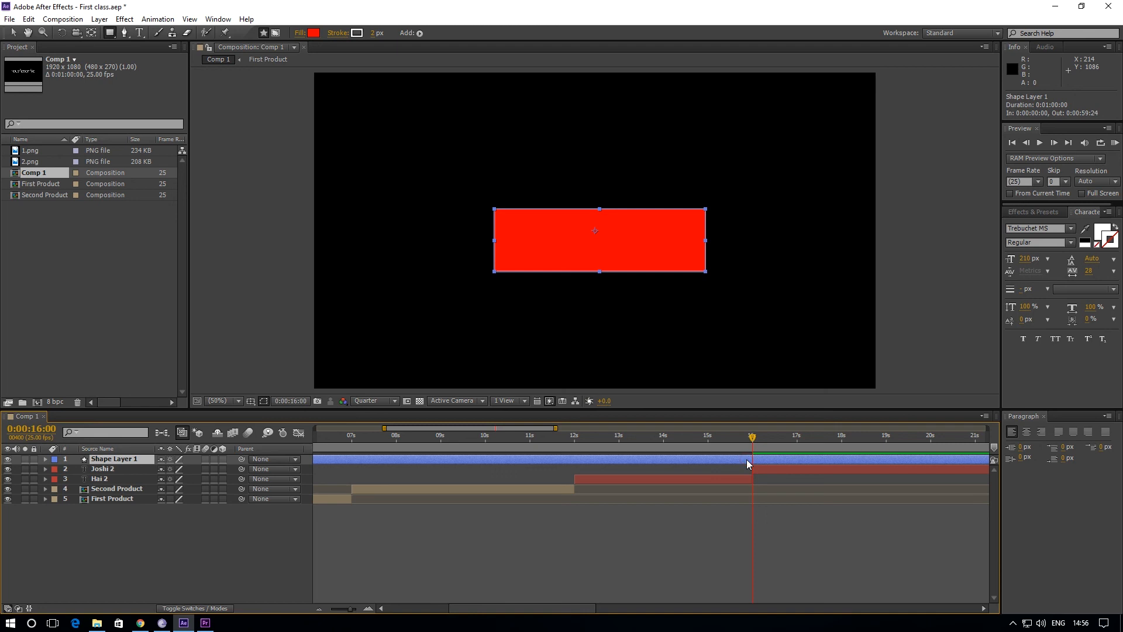
key("ctrl+shift+d")
left_click(719, 471)
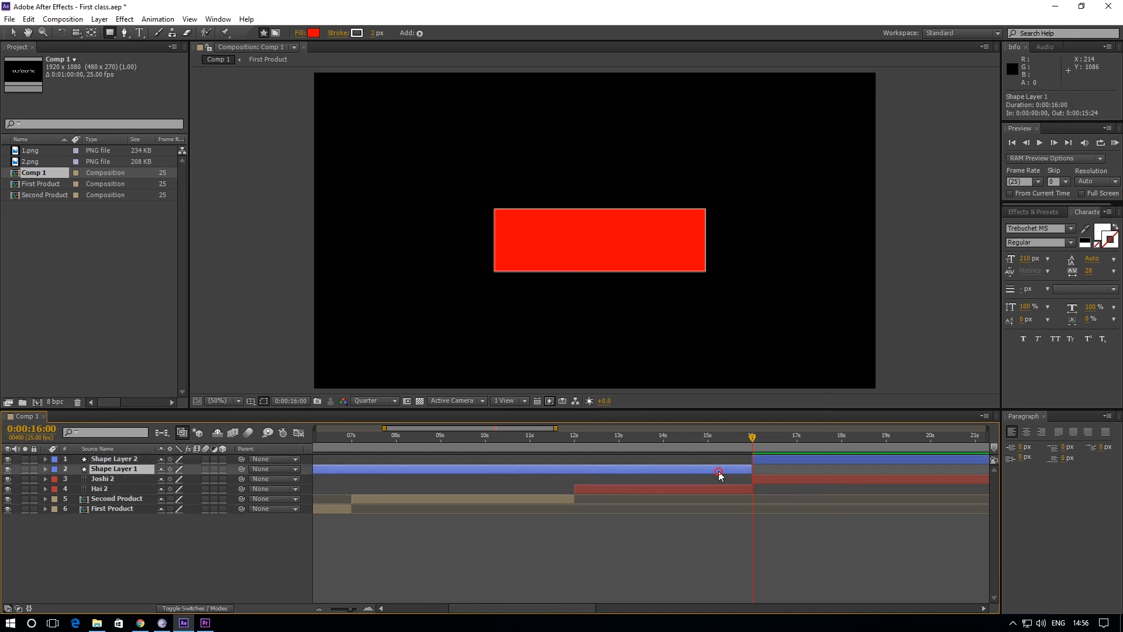
key("Delete")
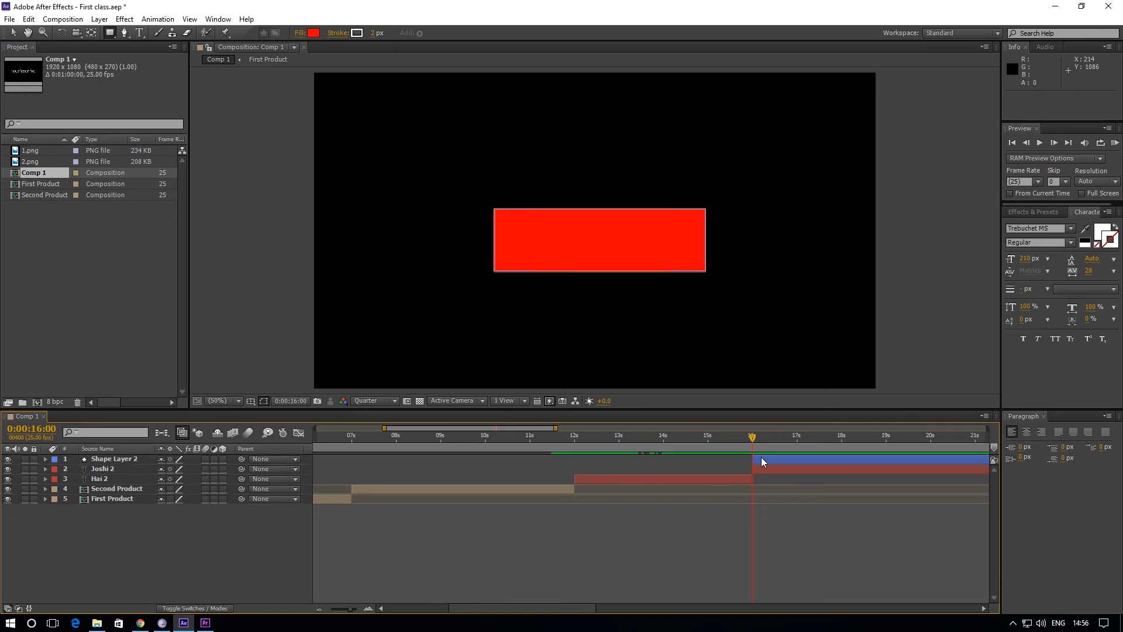
Show the track matte column and set the name text layer's matte to Alpha Matte "Shape Layer 2".
left_click(112, 460)
left_click(109, 468)
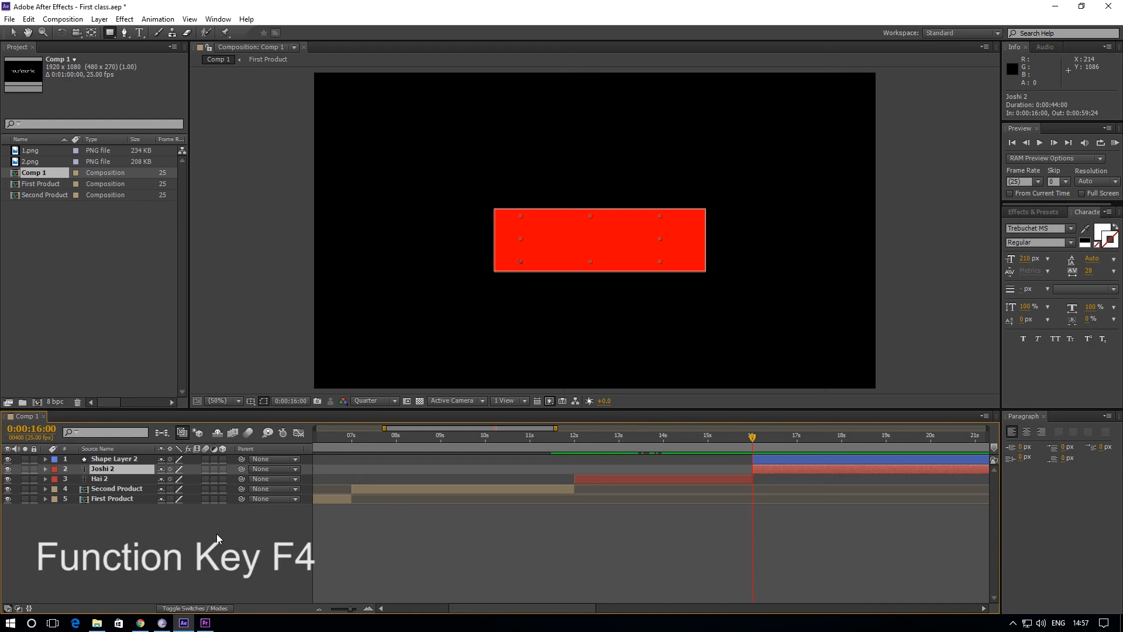
key("F4")
key("F4")
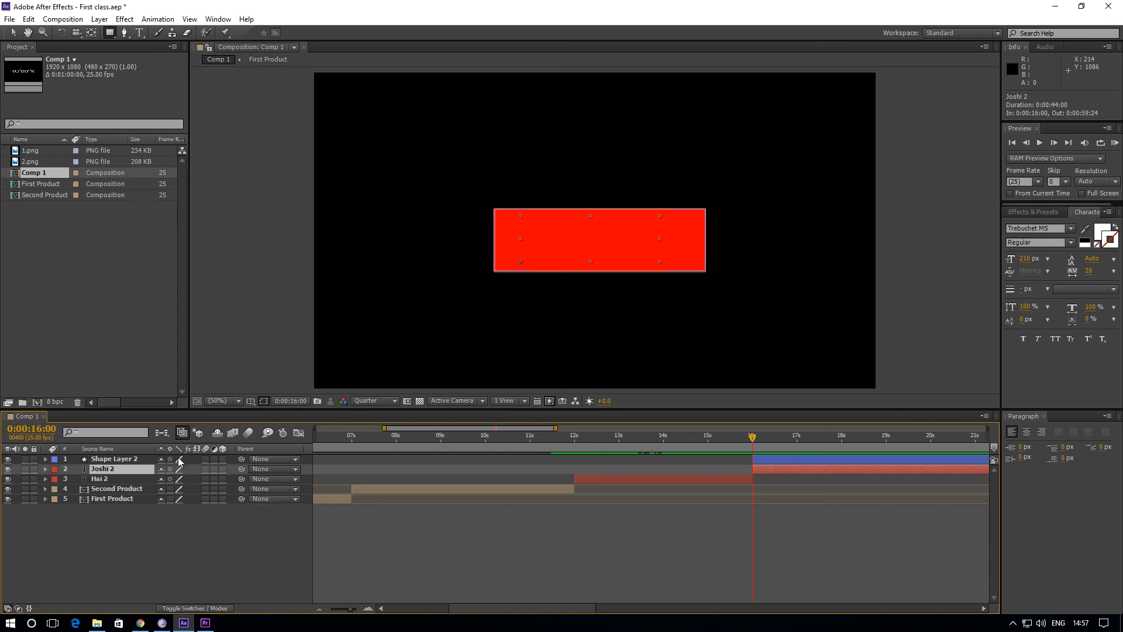
key("F4")
key("F4")
key("F4")
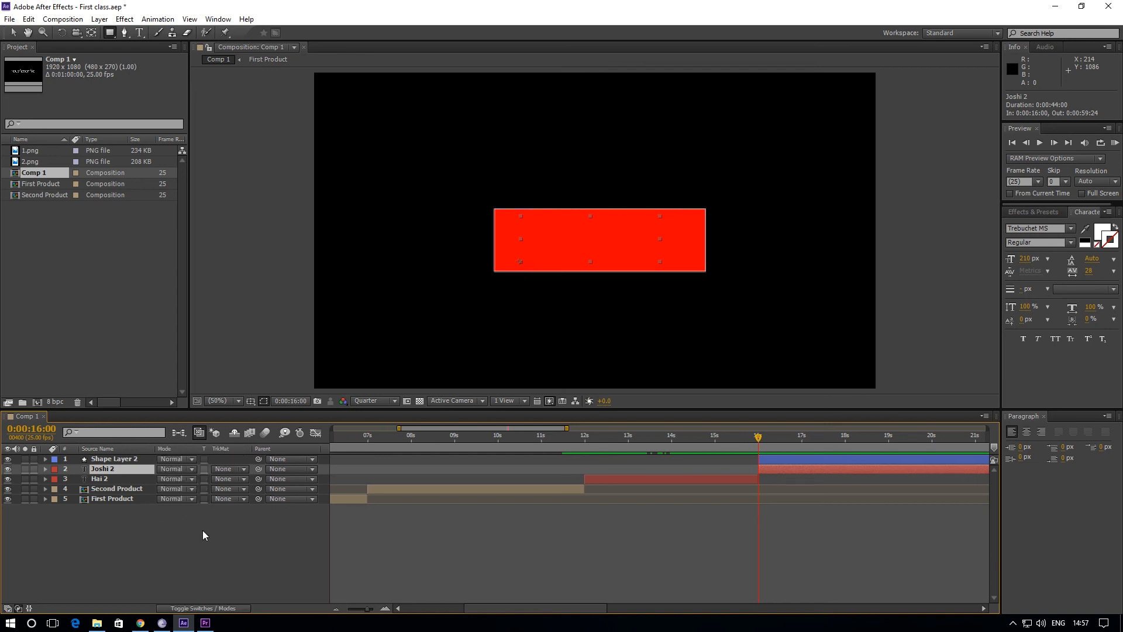
key("F4")
key("F4")
left_click(246, 468)
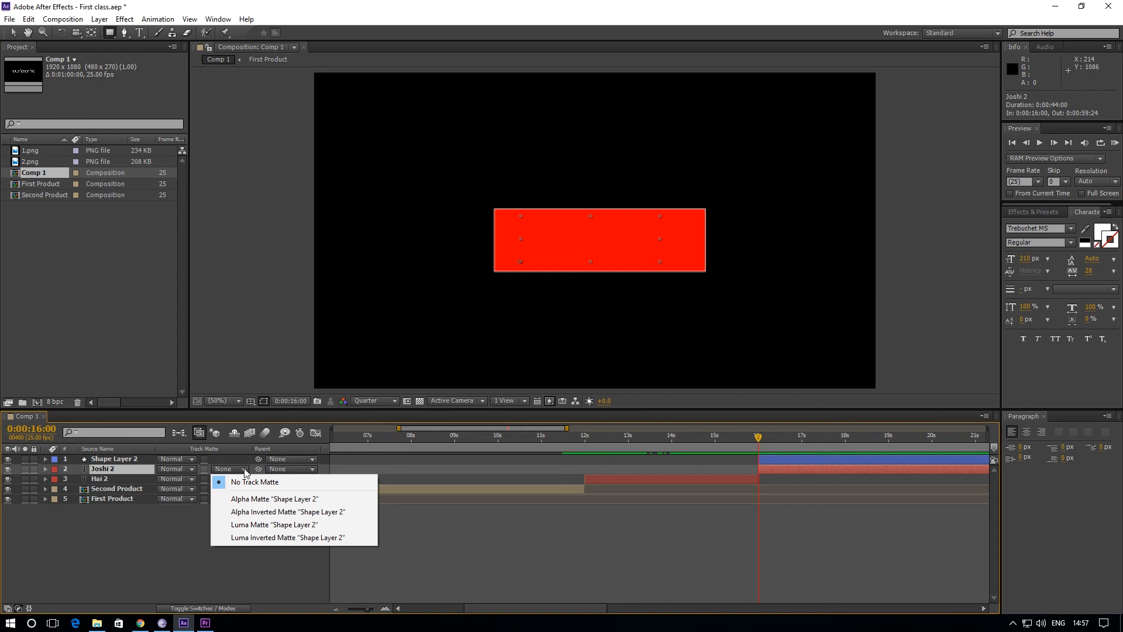
left_click(253, 499)
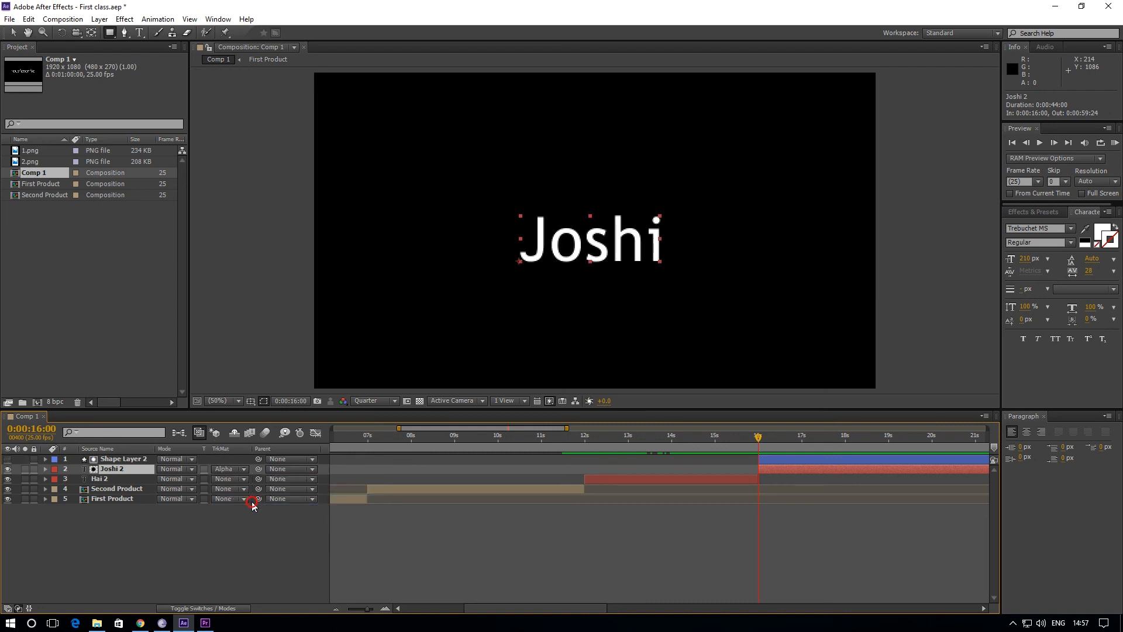
Move the name text down out of the matte to Position 700, 896 and keyframe it at 0:00:16:00.
left_click(121, 468)
left_click(45, 470)
left_click(55, 489)
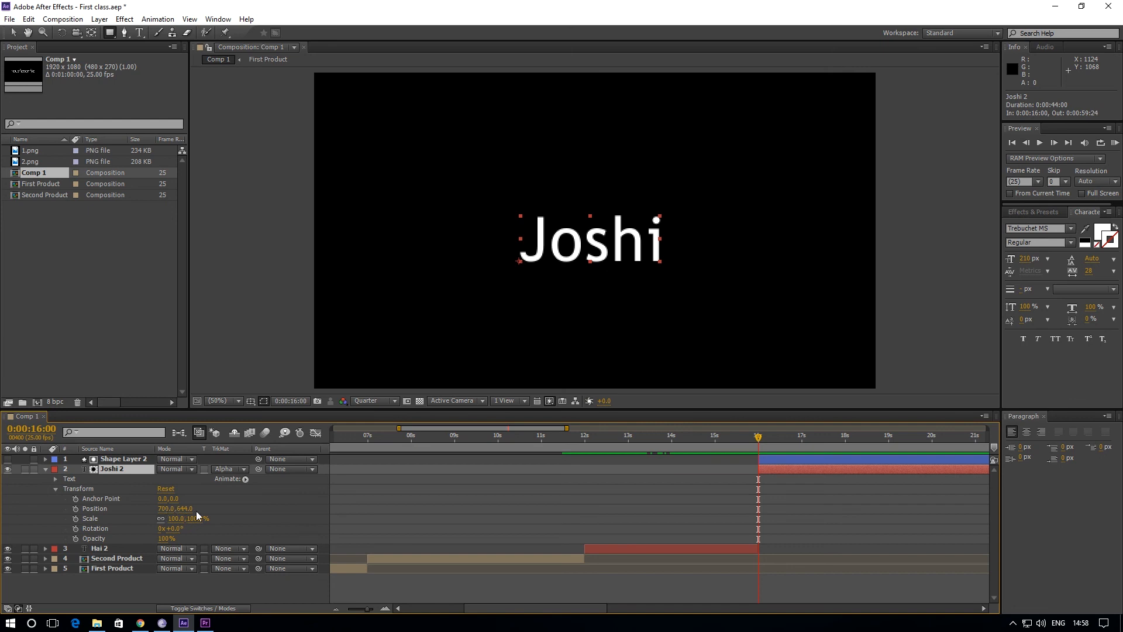
left_click_drag(184, 508, 227, 477)
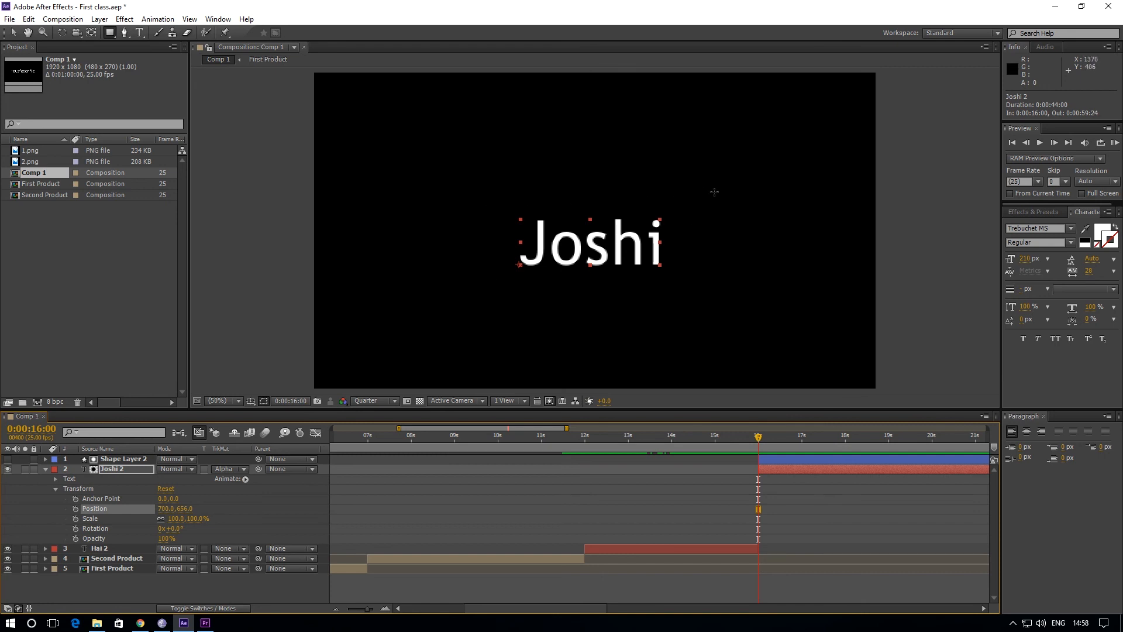
left_click_drag(189, 513, 341, 494)
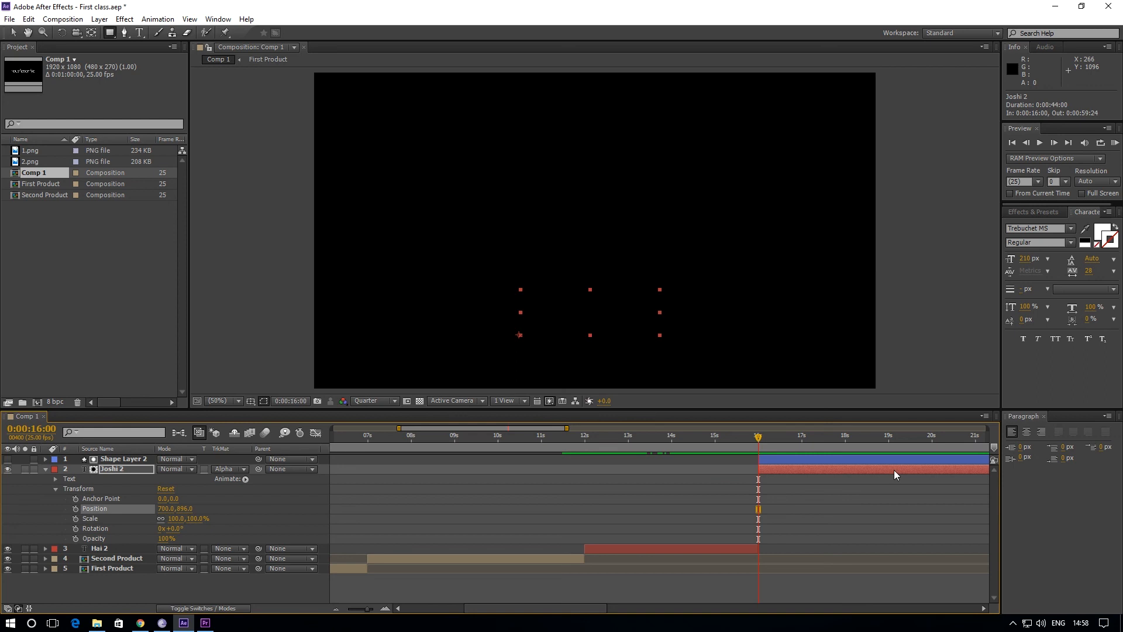
left_click(76, 508)
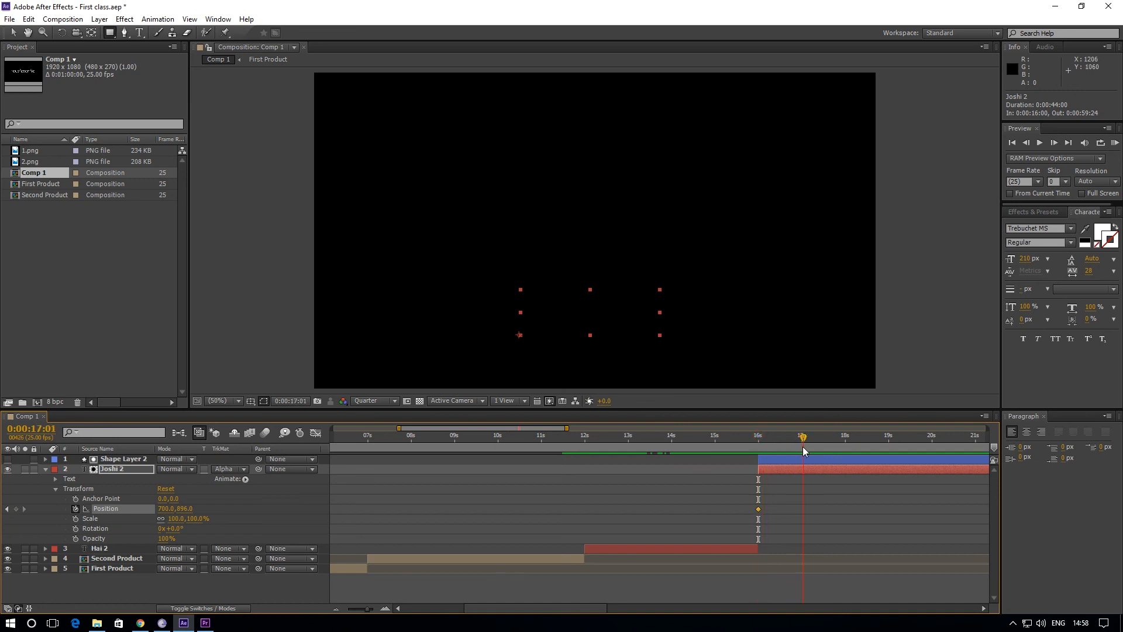
Add a second Position keyframe of 700, 646 at 0:00:17:00 and apply Easy Ease to both of the name text's Position keyframes.
left_click_drag(802, 448, 802, 448)
left_click_drag(180, 509, 204, 509)
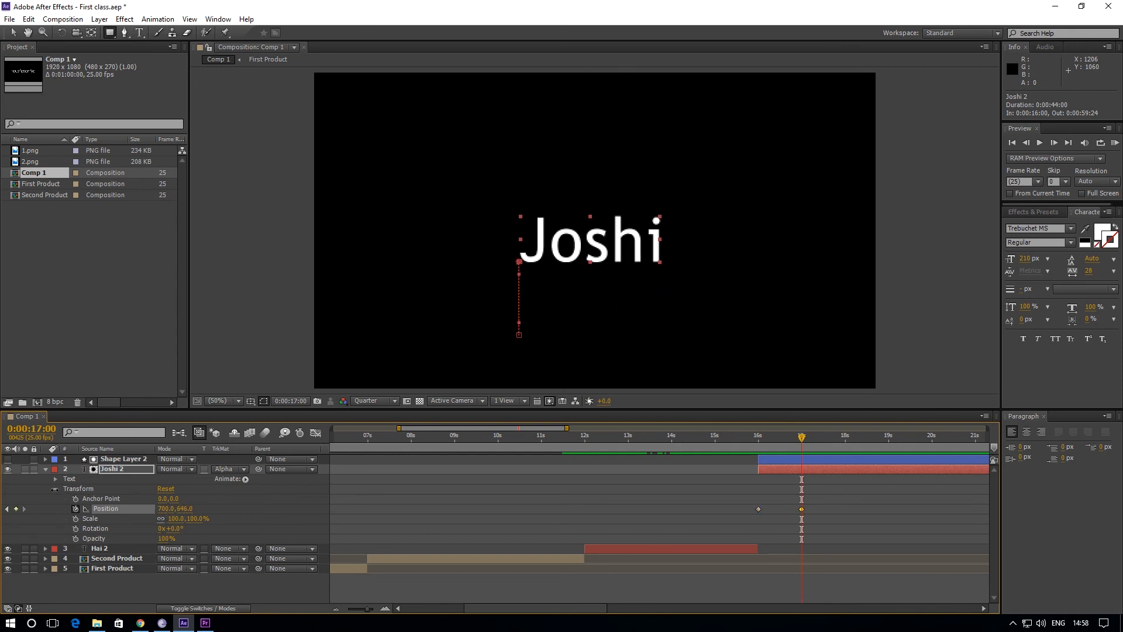
left_click_drag(816, 499, 726, 513)
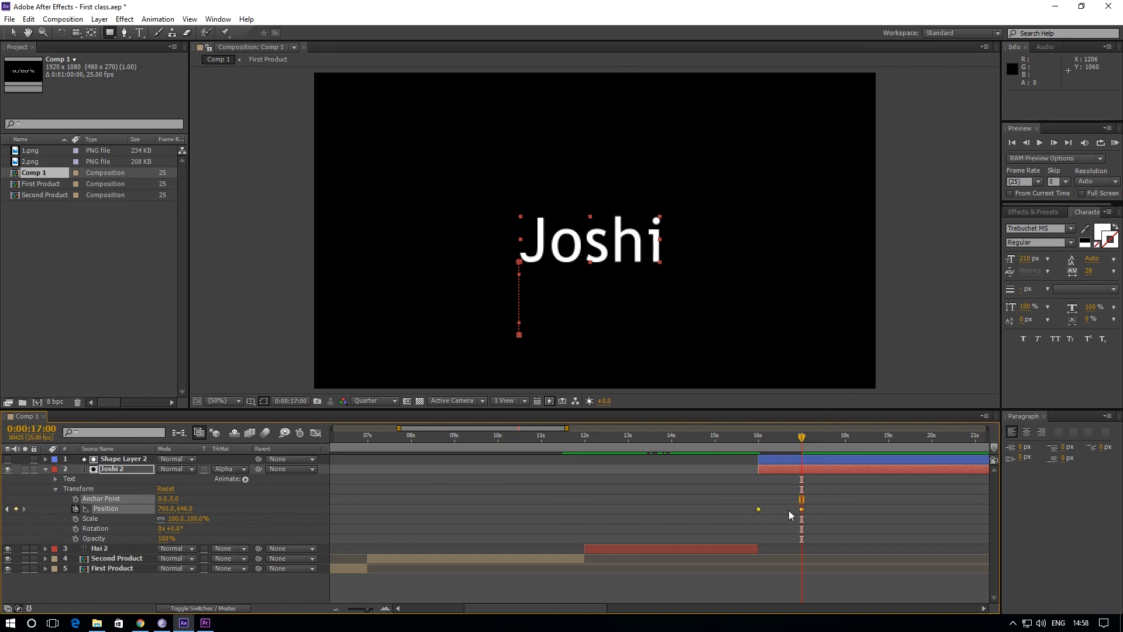
right_click(757, 509)
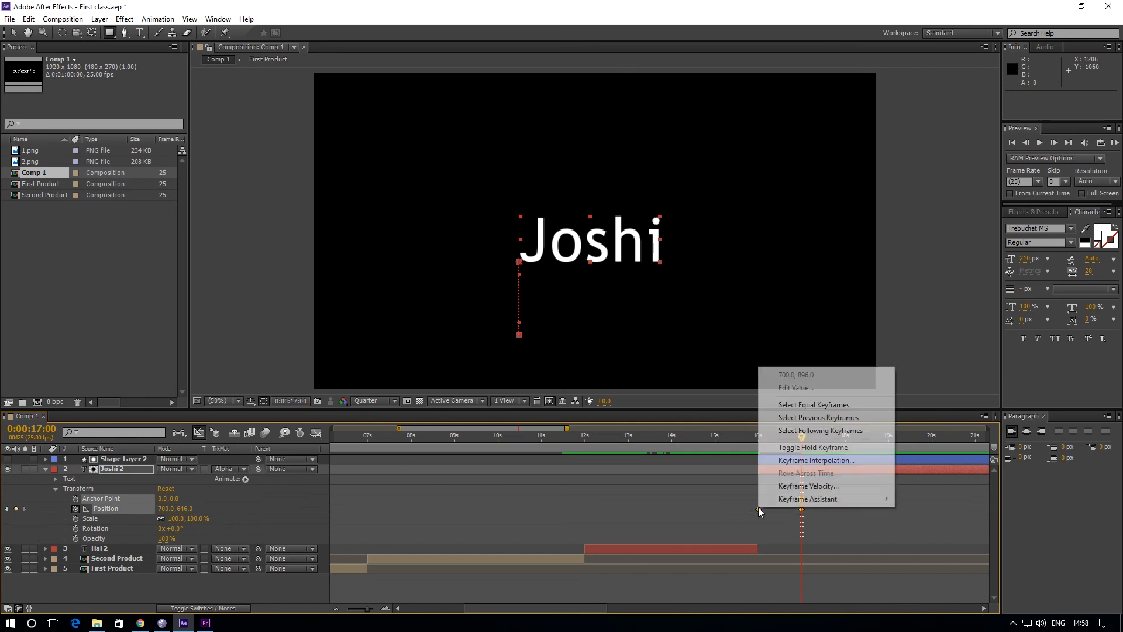
mouse_move(825, 500)
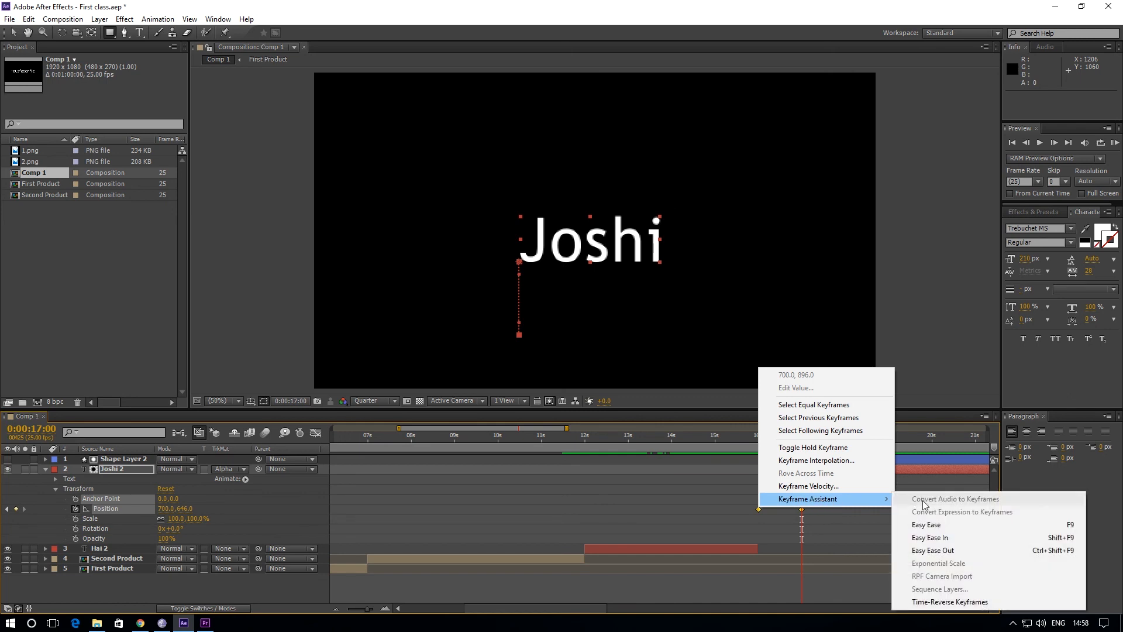
left_click(935, 525)
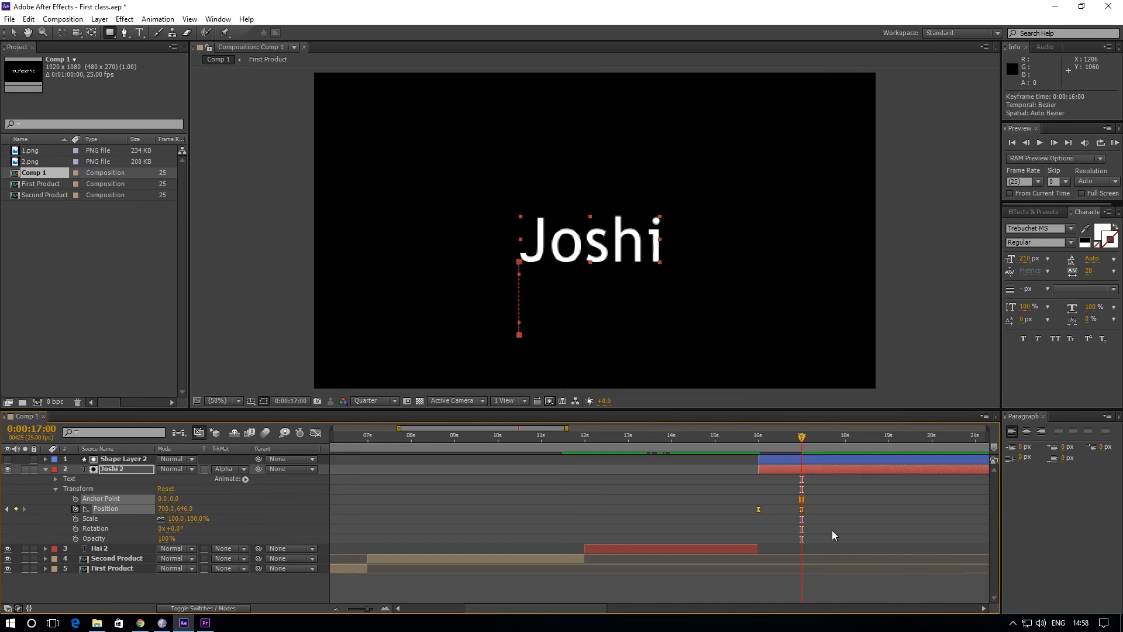
Reshape the name text's Position speed curve in the Graph Editor to peak early and ease out gradually towards 0:00:17:00.
left_click(314, 433)
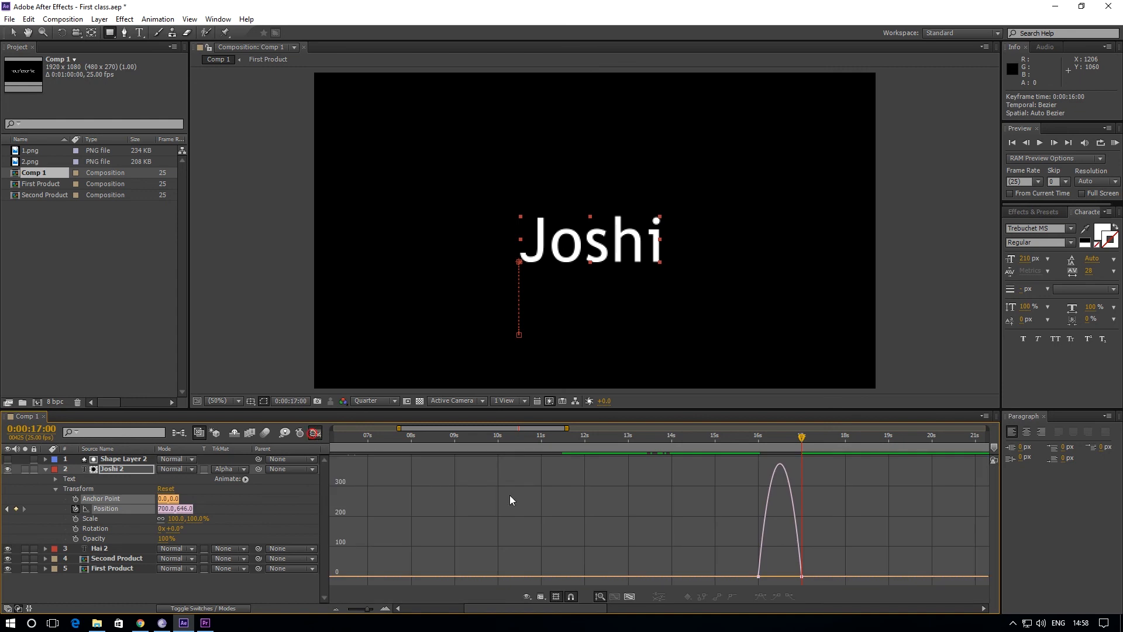
left_click_drag(784, 563, 760, 577)
left_click(315, 434)
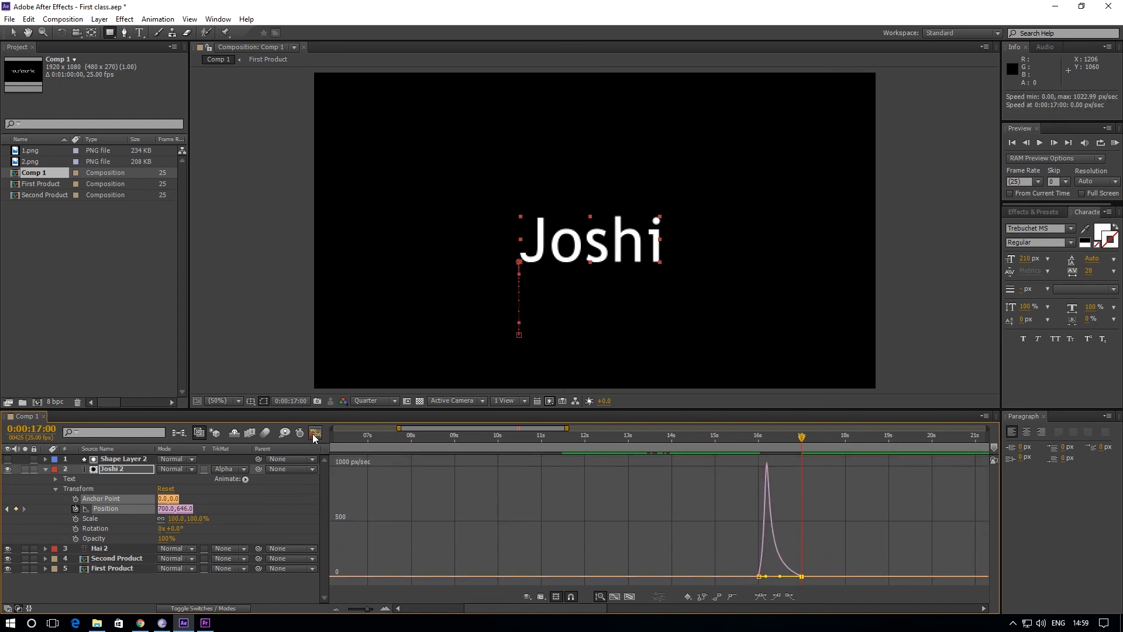
Preview the name text's eased slide-up from just before 0:00:16:00 with nothing selected.
left_click_drag(799, 437, 753, 440)
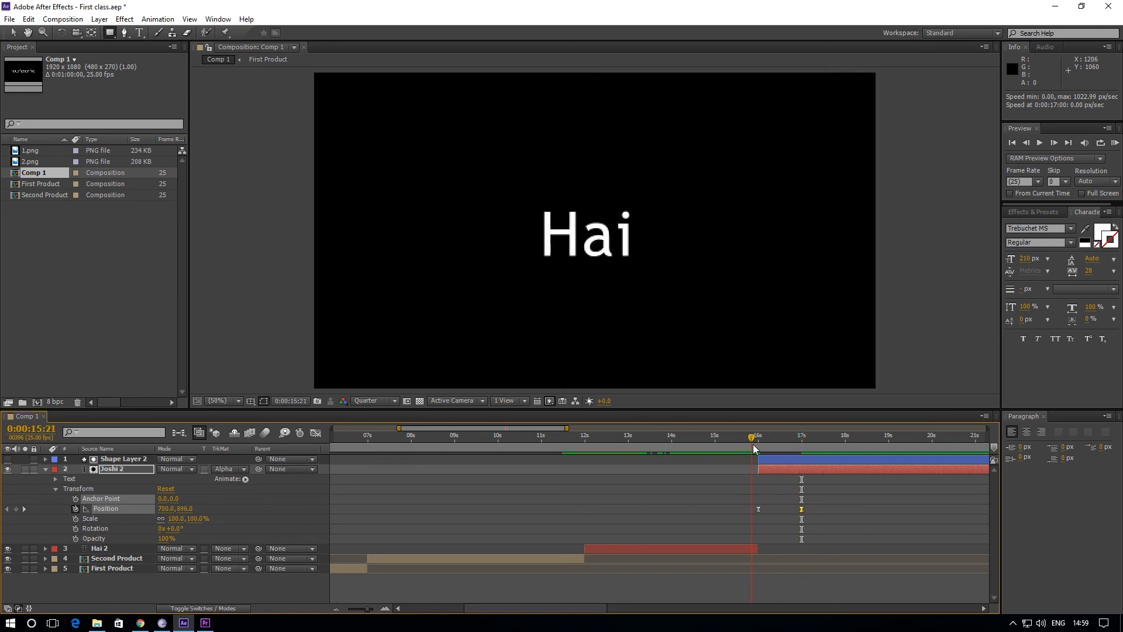
left_click(12, 32)
left_click(124, 585)
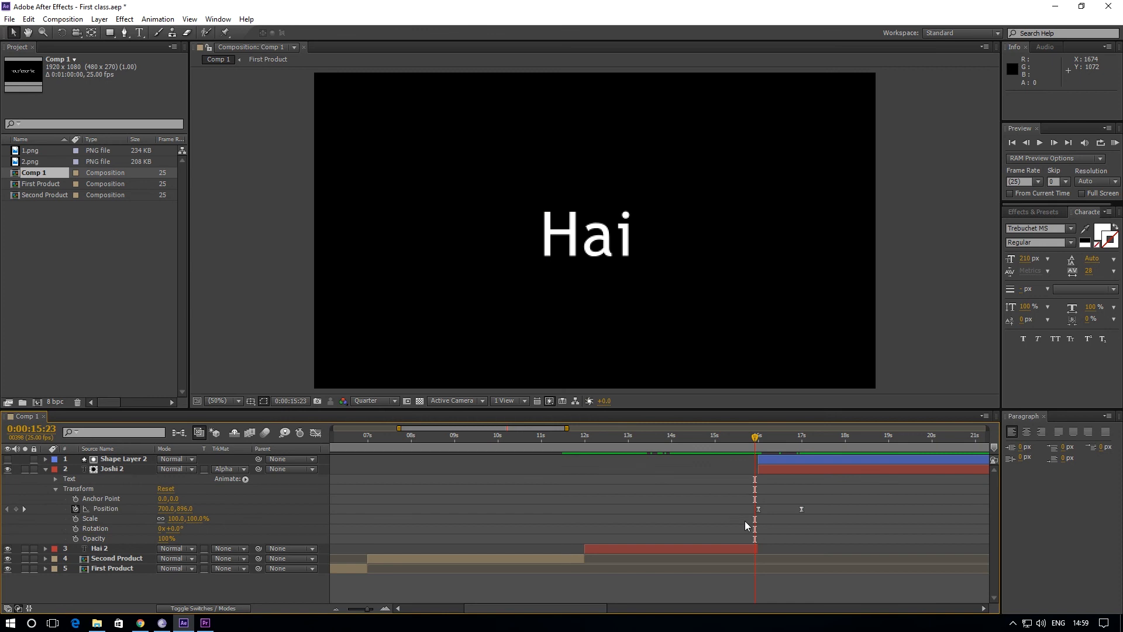
key("space")
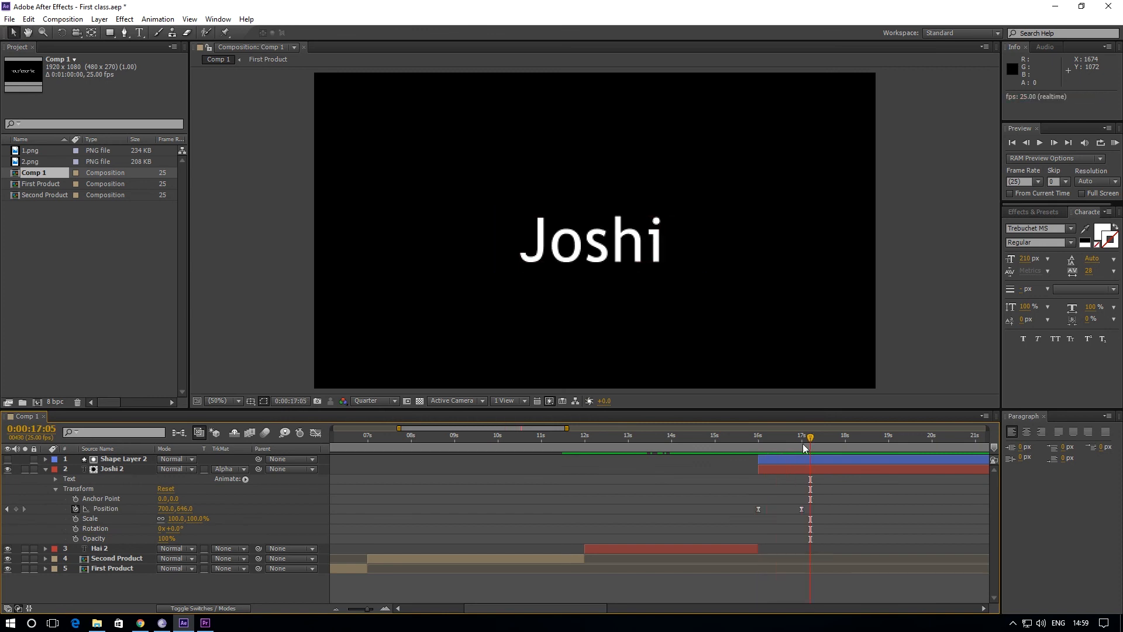
Preview the masked "Hai" reveal from just before 0:00:12:00.
left_click_drag(784, 441, 579, 496)
key("space")
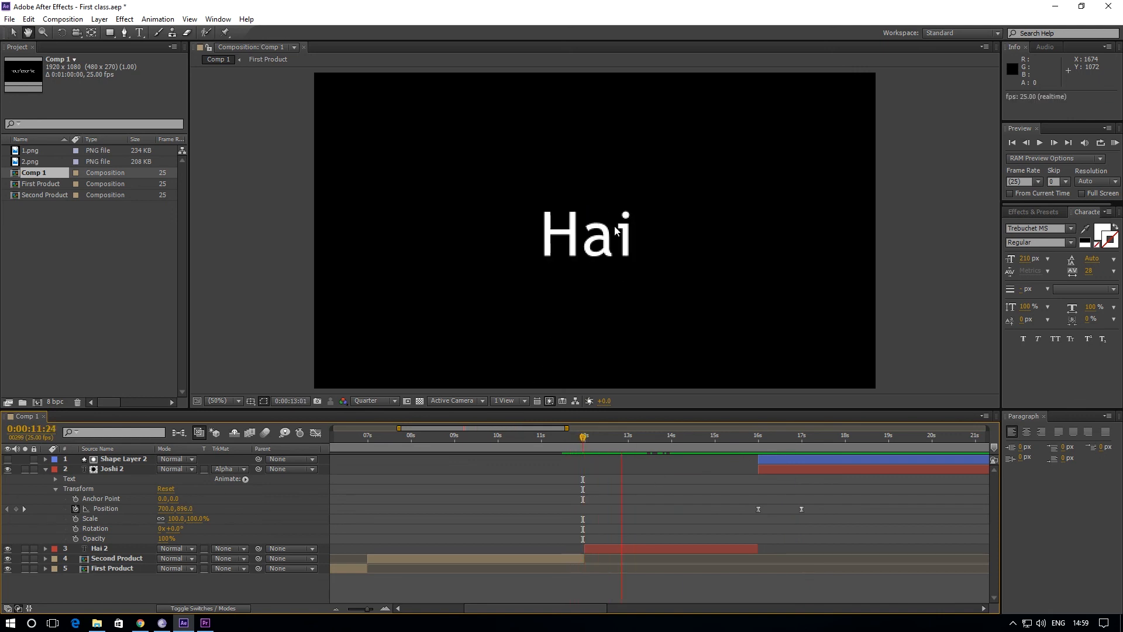
left_click(581, 452)
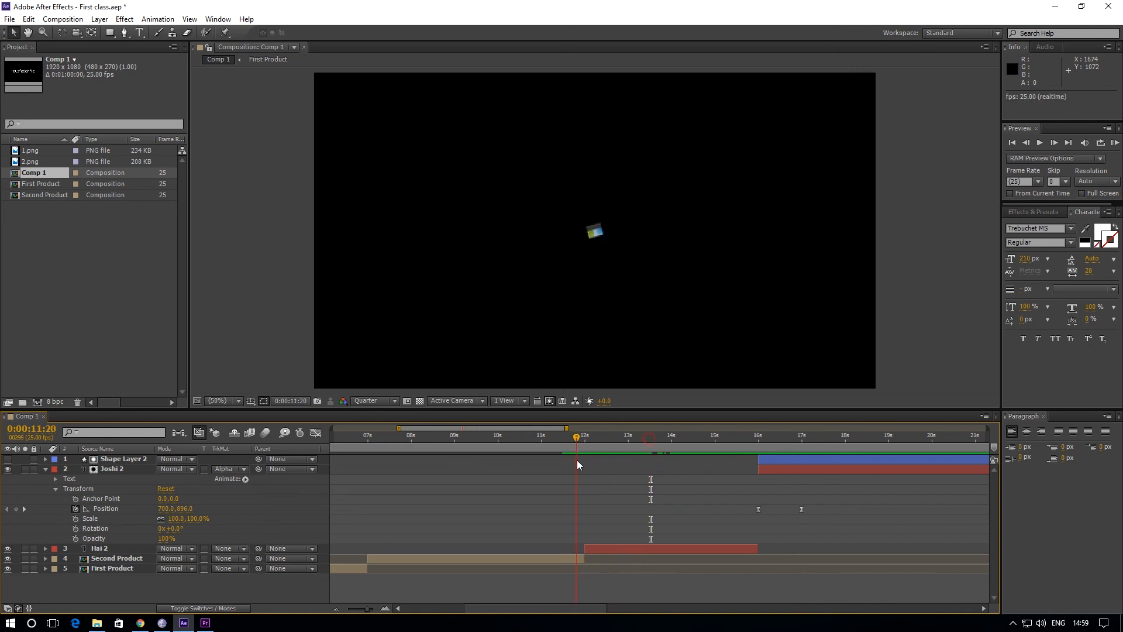
key("space")
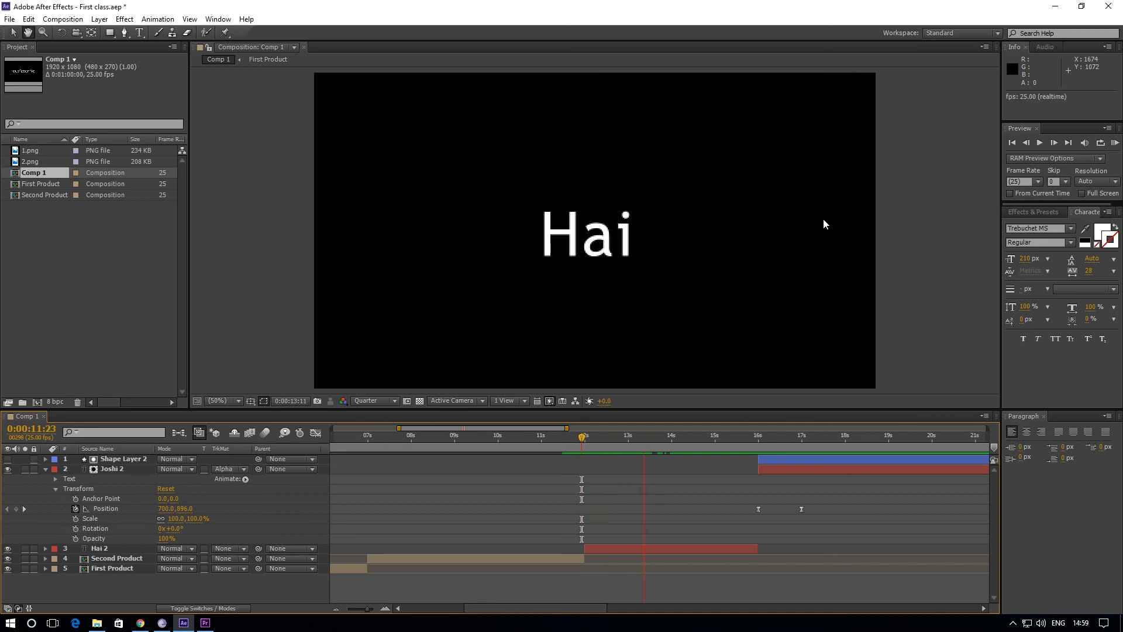
Replay the transition from "Hai" to the name text around 0:00:16:00 several times to check its motion.
left_click(758, 444)
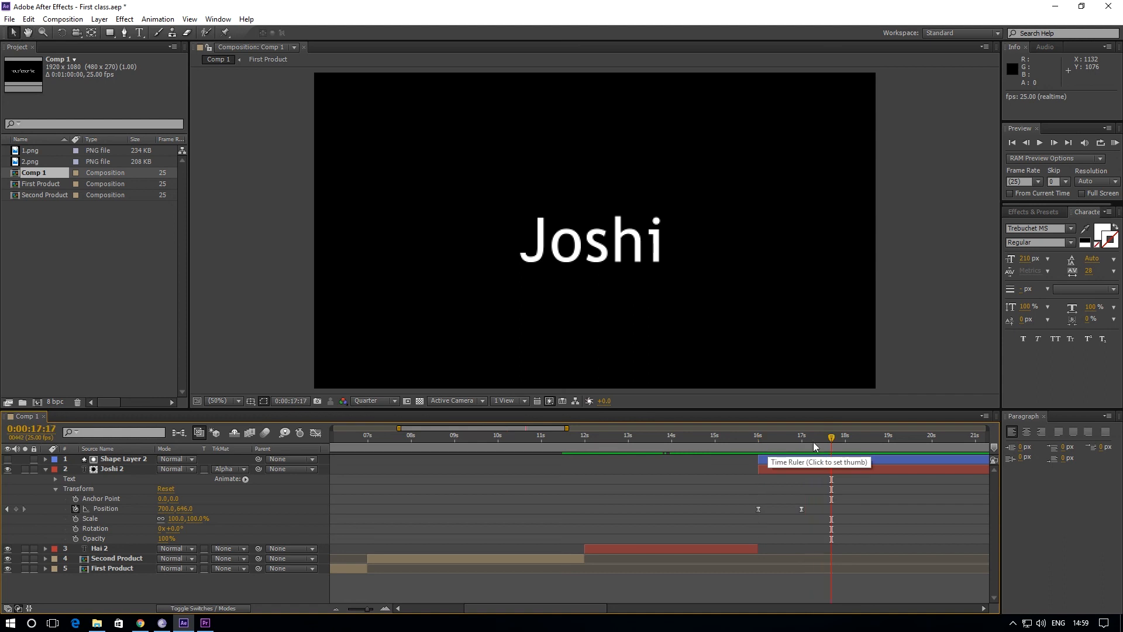
left_click(752, 451)
key("space")
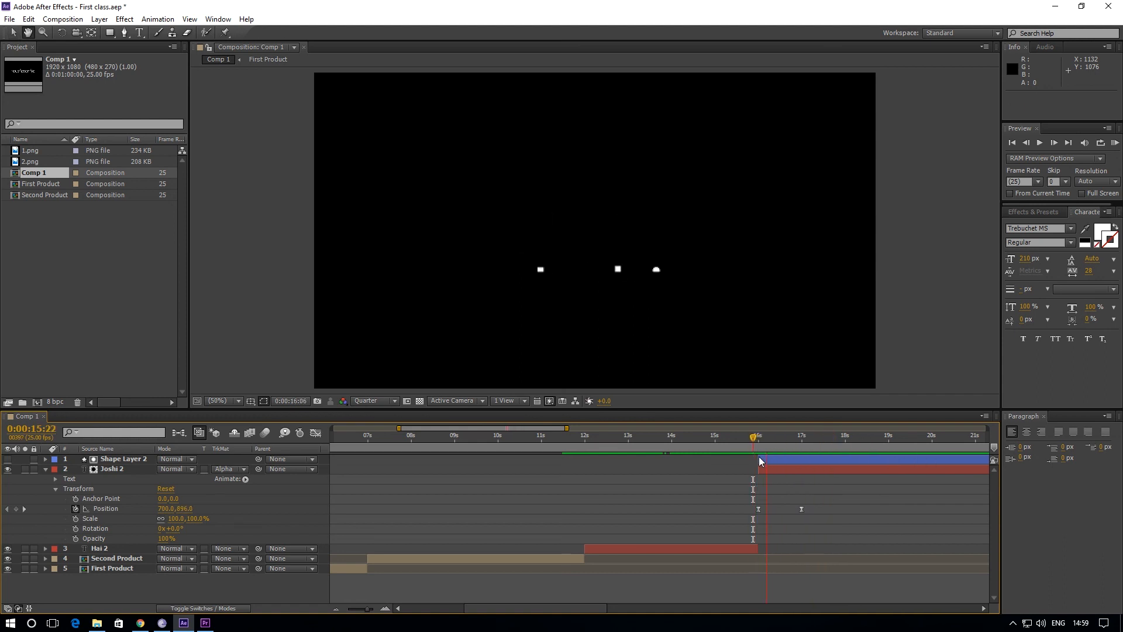
left_click(817, 446)
left_click(755, 449)
key("space")
key("ctrl+s")
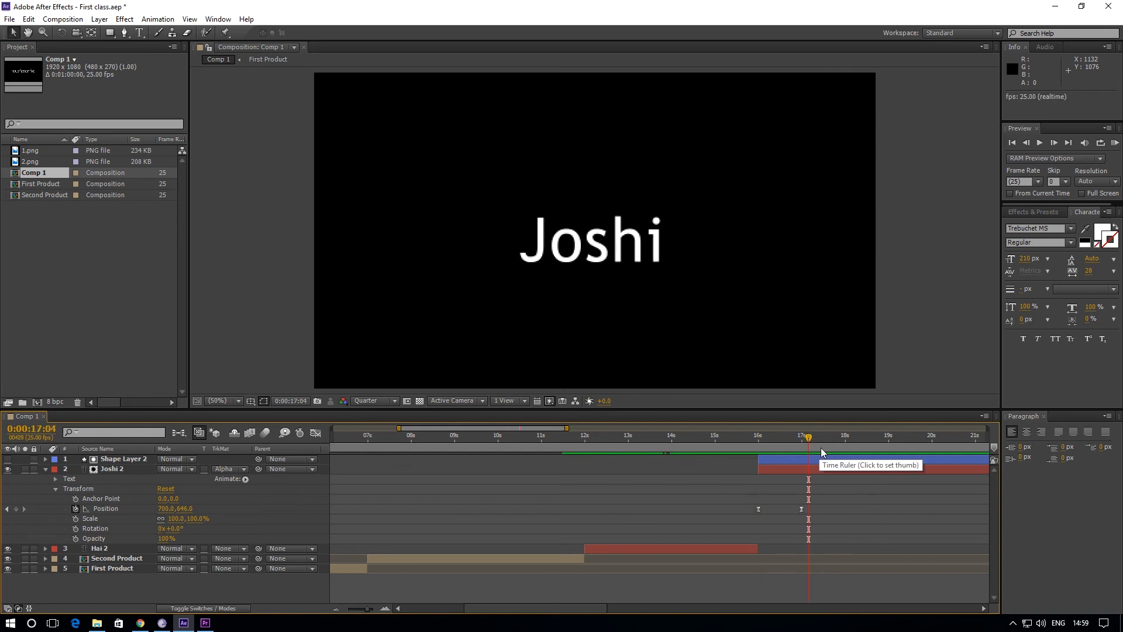
left_click(763, 450)
key("space")
left_click(733, 449)
key("space")
Copy the name text's 0:00:17:00 Position keyframe and paste it at 0:00:18:00.
left_click(805, 448)
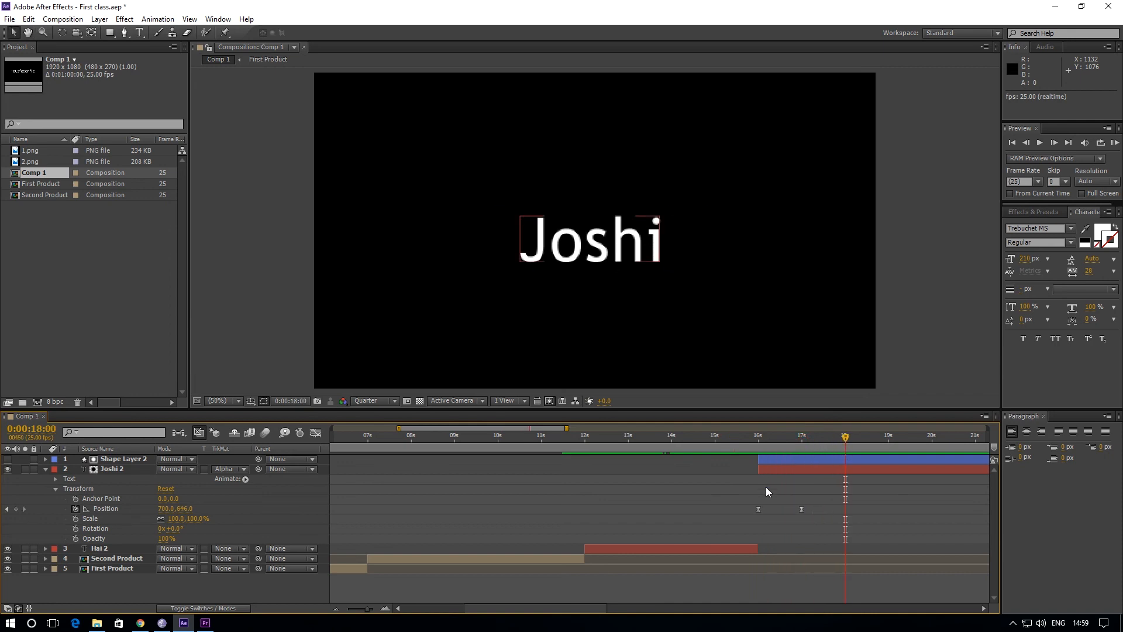
left_click(801, 509)
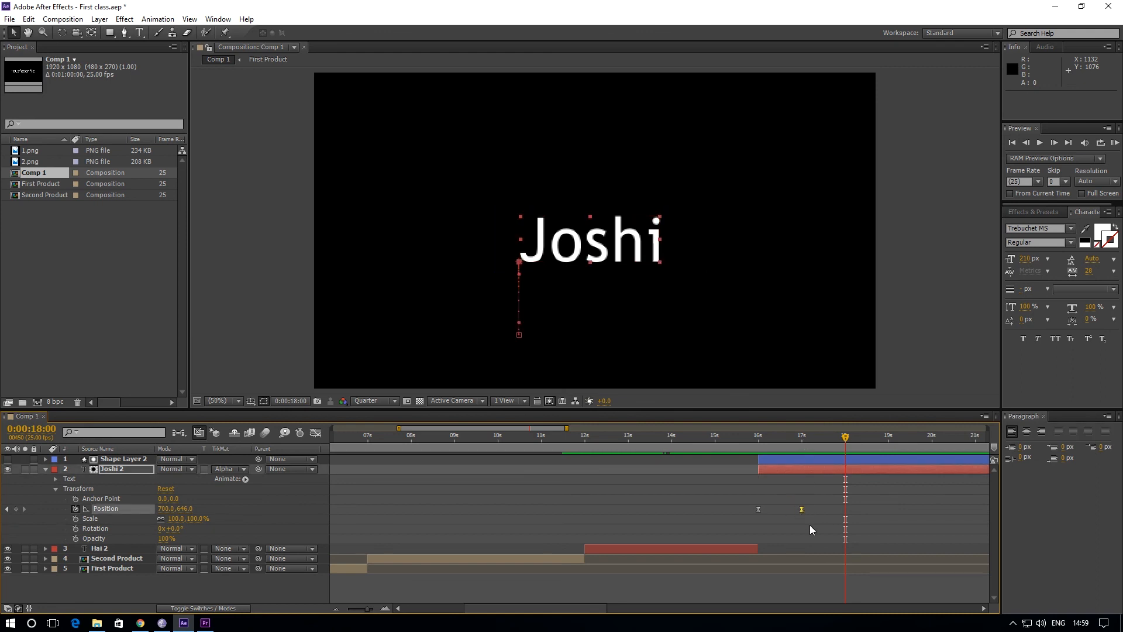
key("ctrl+c")
key("ctrl+v")
Move the name text up out of the matte by keyframing Position 700, 302 at 0:00:19:00.
left_click_drag(848, 444, 829, 441)
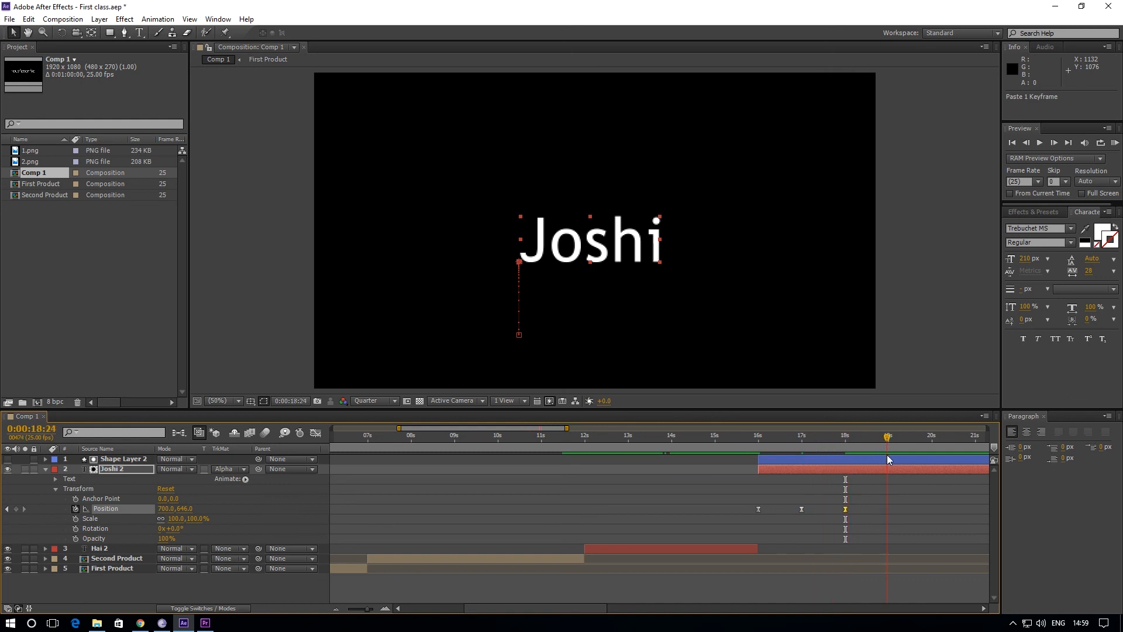
key("Page_Up")
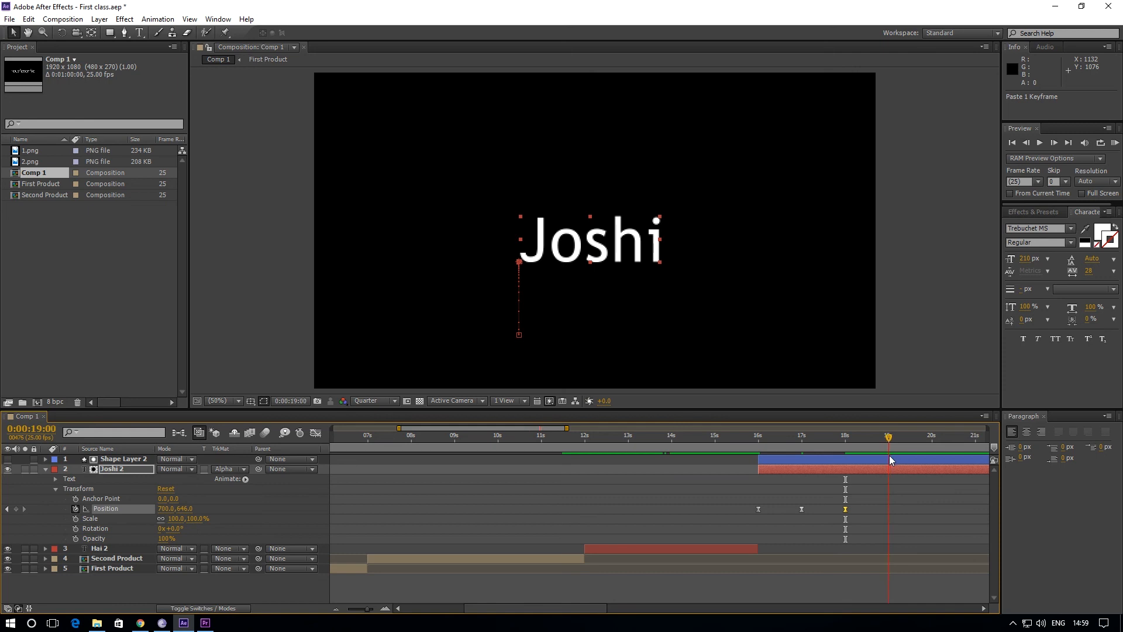
left_click_drag(187, 508, 2, 491)
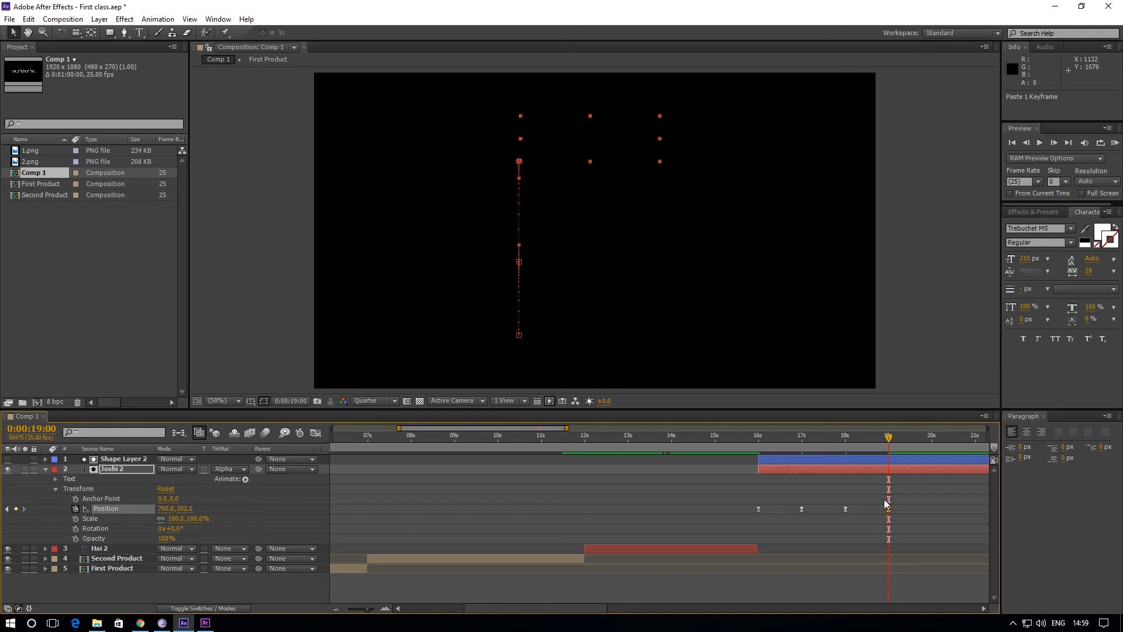
Preview the name text's full slide in and out of the matte from 0:00:16:00.
left_click_drag(888, 437, 756, 476)
key("space")
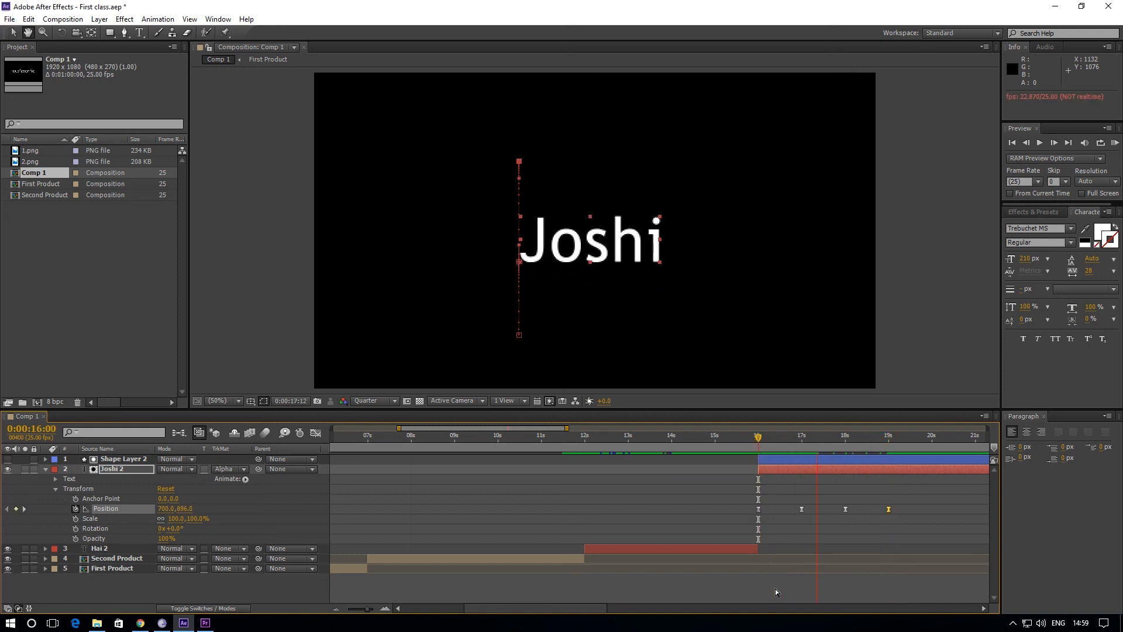
key("space")
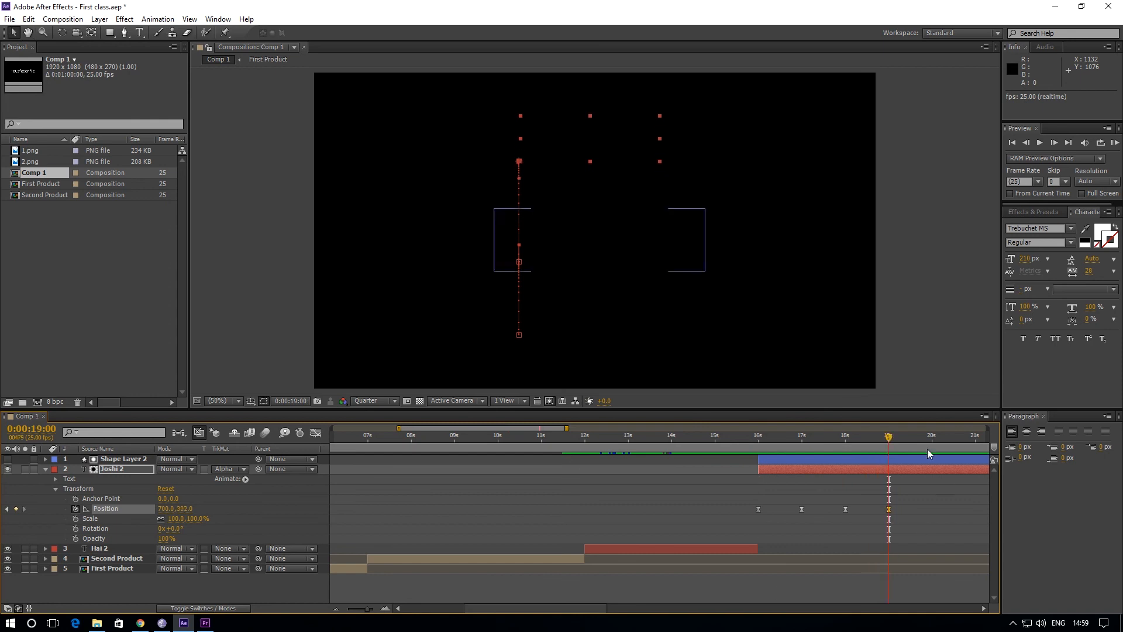
At 0:00:18:00, collapse the first name's layer, create a text layer with a second name, and place it over the first at Position 600, 650.
left_click_drag(889, 439, 847, 509)
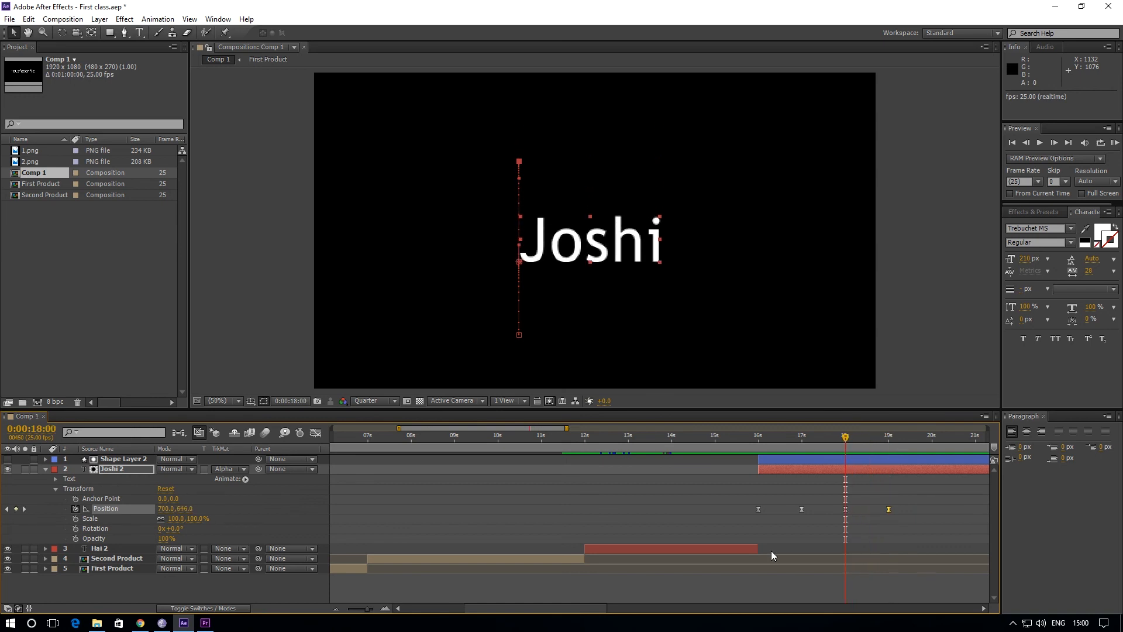
left_click(45, 471)
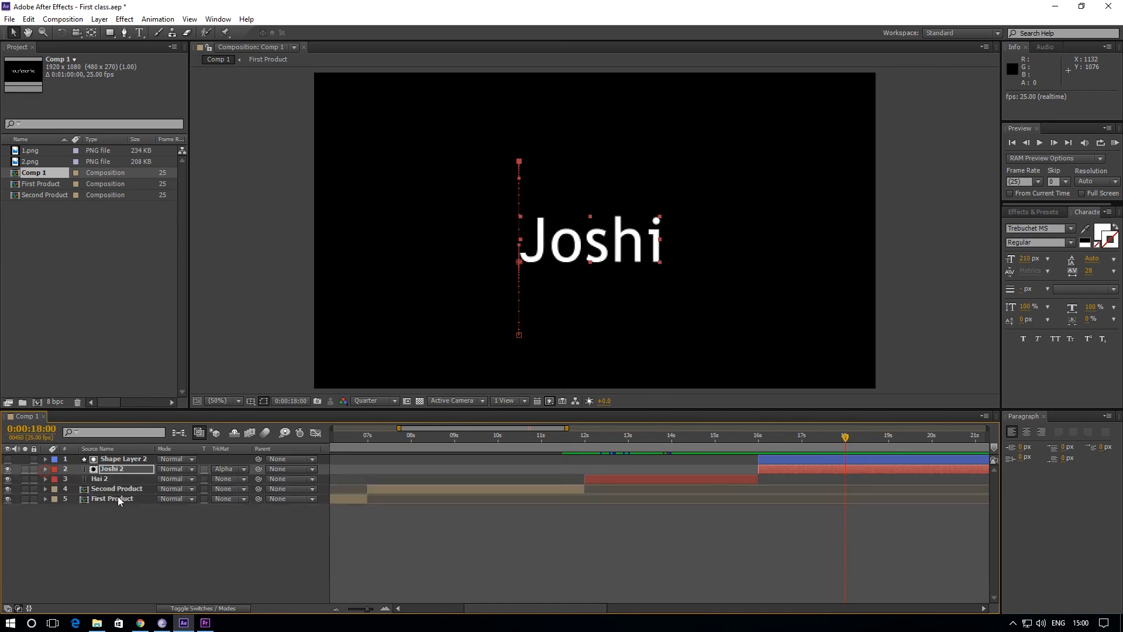
left_click(139, 32)
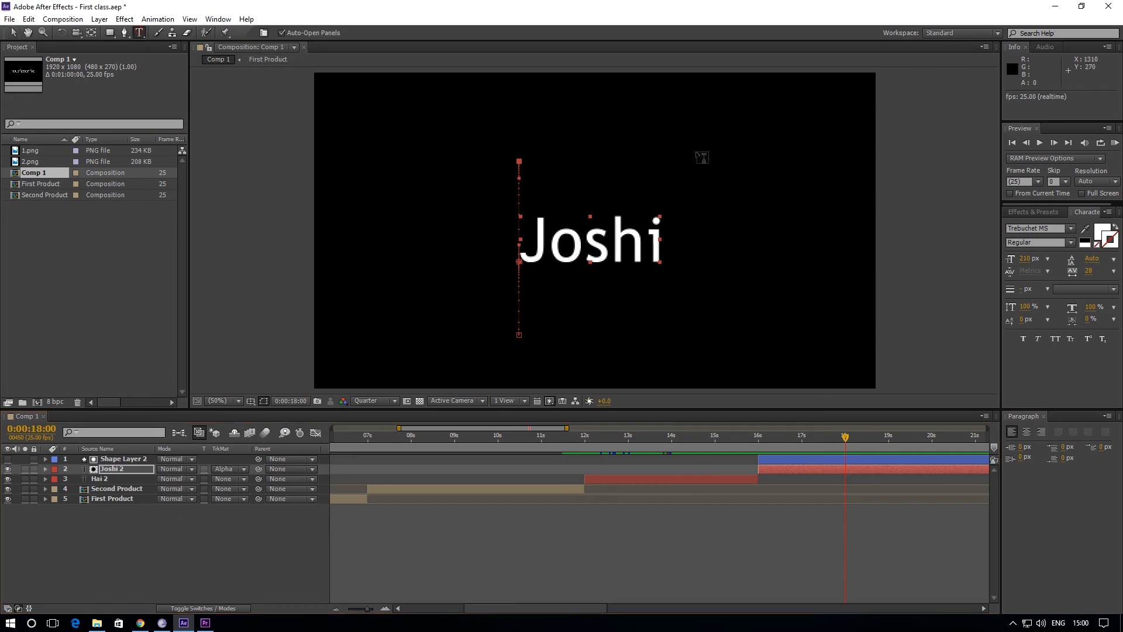
left_click(769, 209)
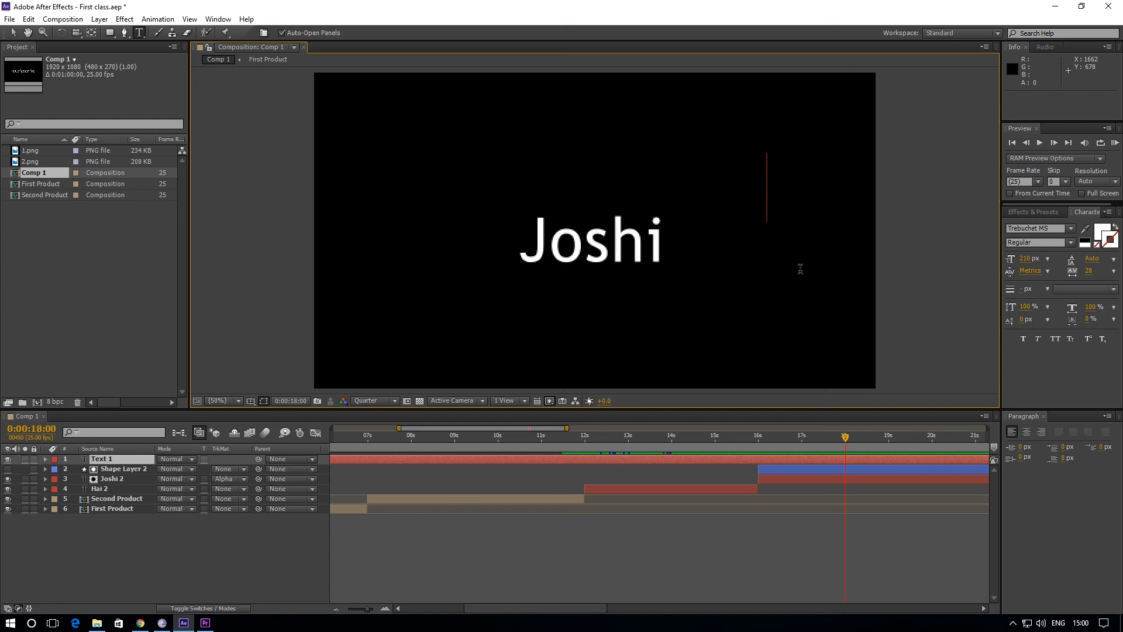
type("V")
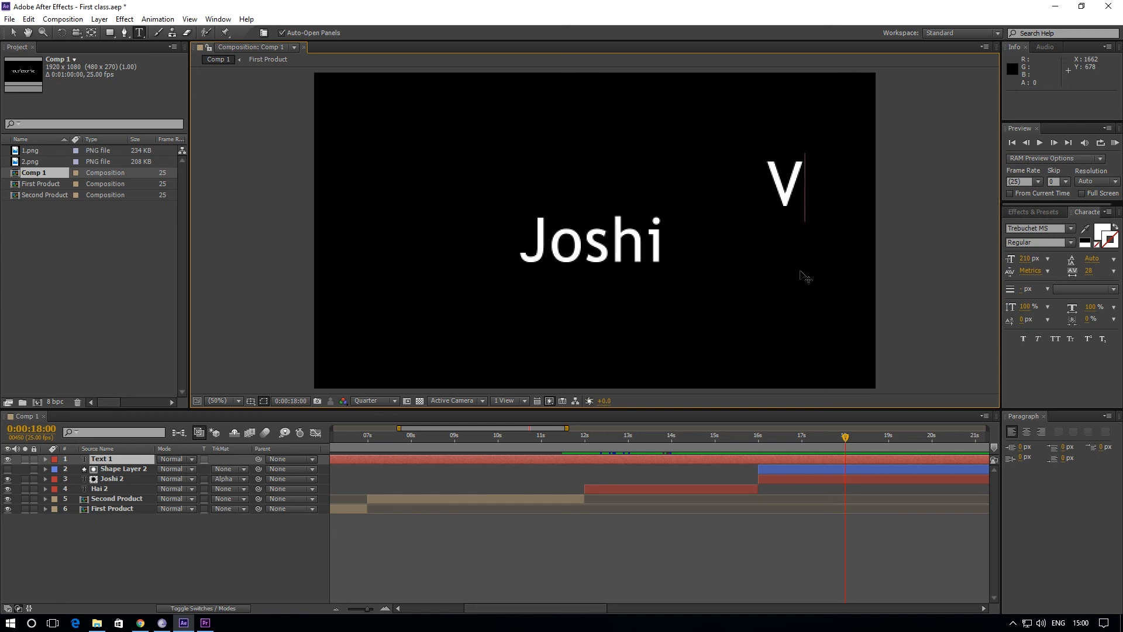
type("ithusa")
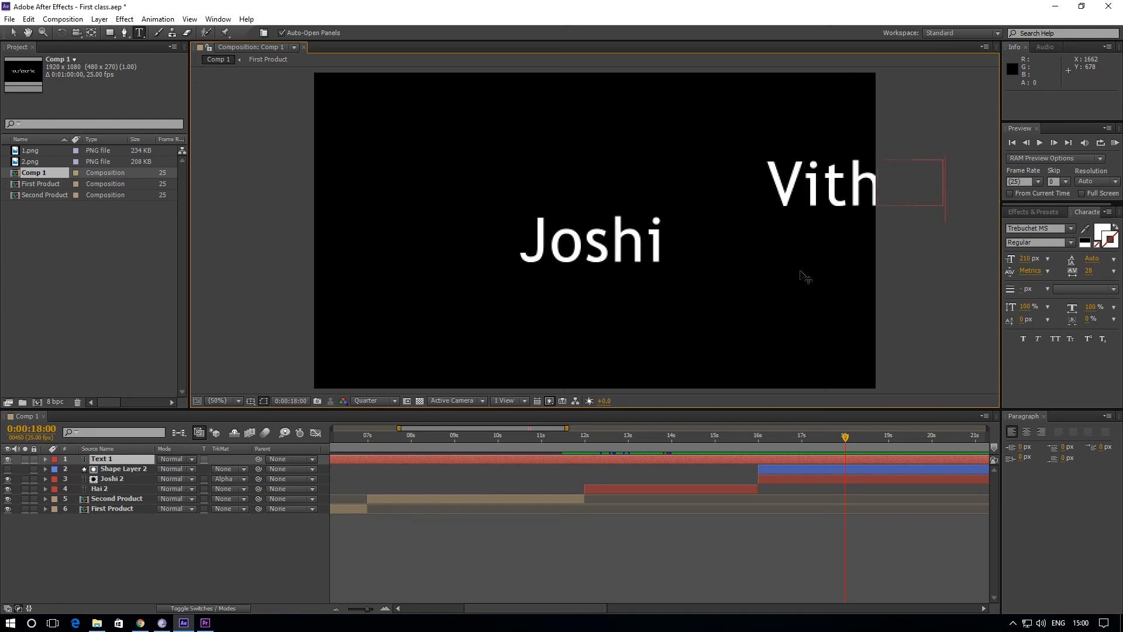
left_click(13, 32)
left_click_drag(820, 175, 551, 246)
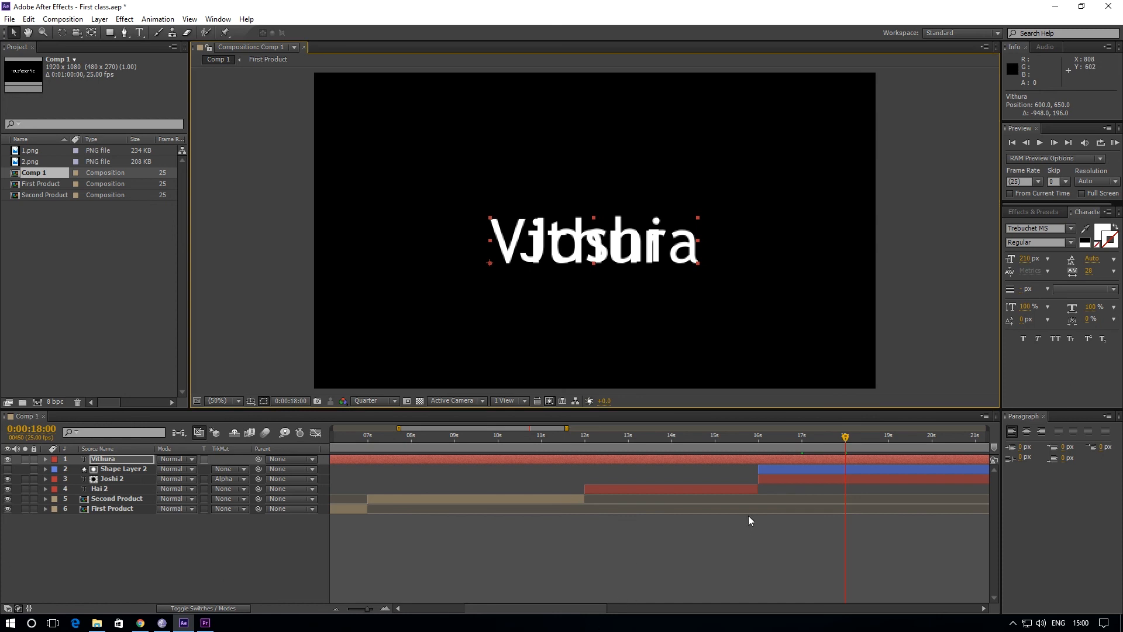
Split the second name's text layer at 0:00:18:00 and delete the part before the split.
left_click(824, 460)
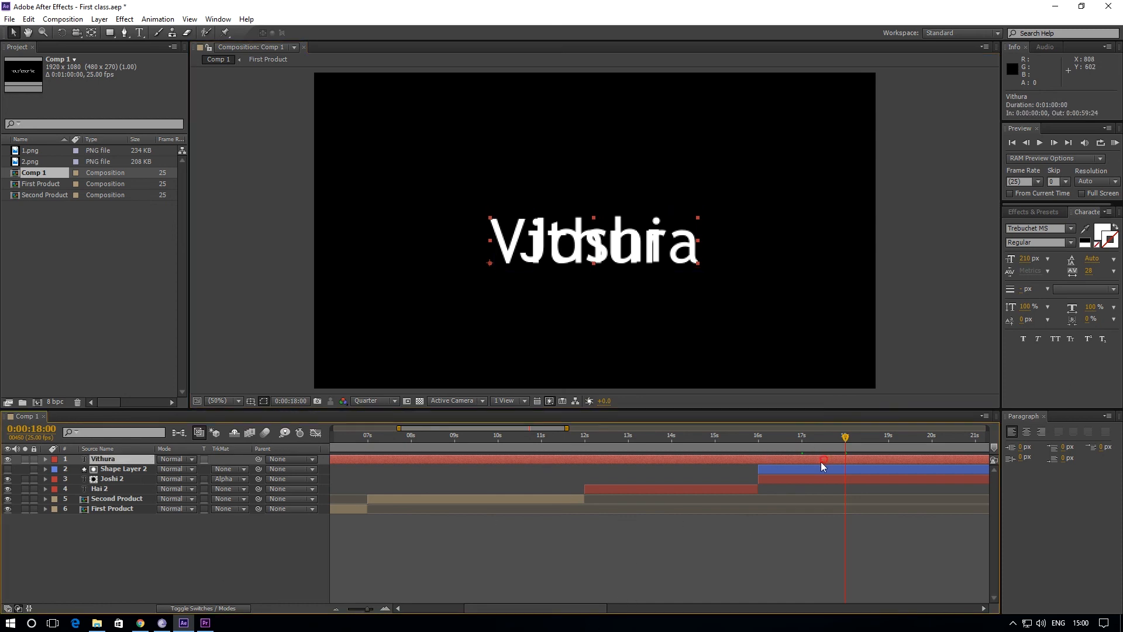
key("ctrl+shift+d")
left_click(800, 468)
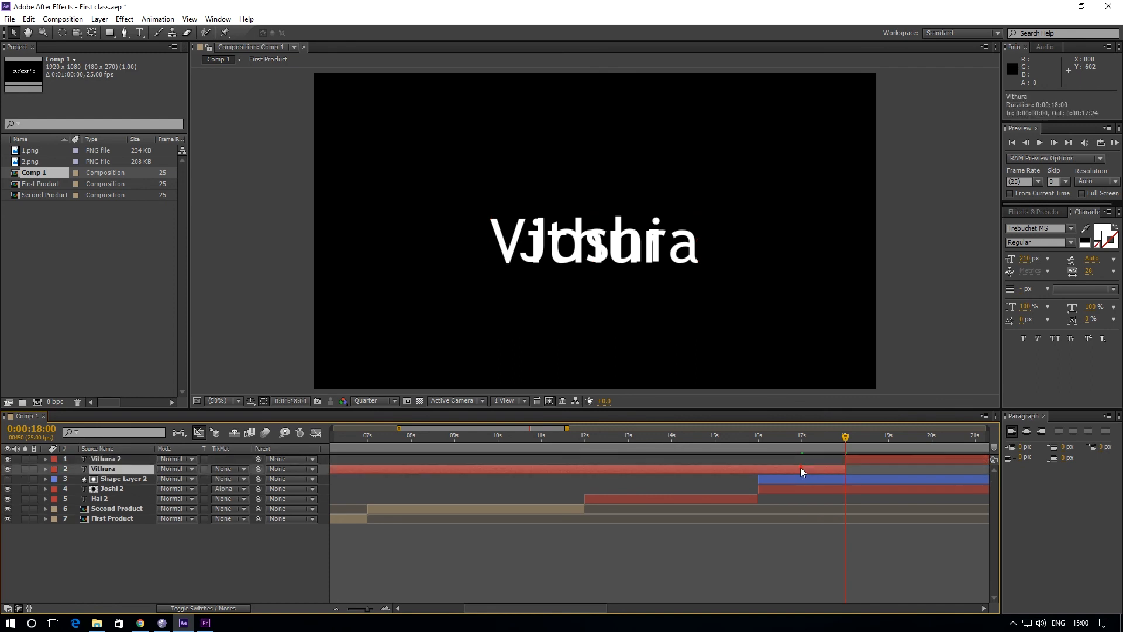
key("Delete")
Draw a red rectangle about 900 by 240 px over the second name on its own shape layer.
mouse_move(847, 439)
left_mouse_down()
mouse_move(866, 442)
mouse_move(847, 447)
left_mouse_up()
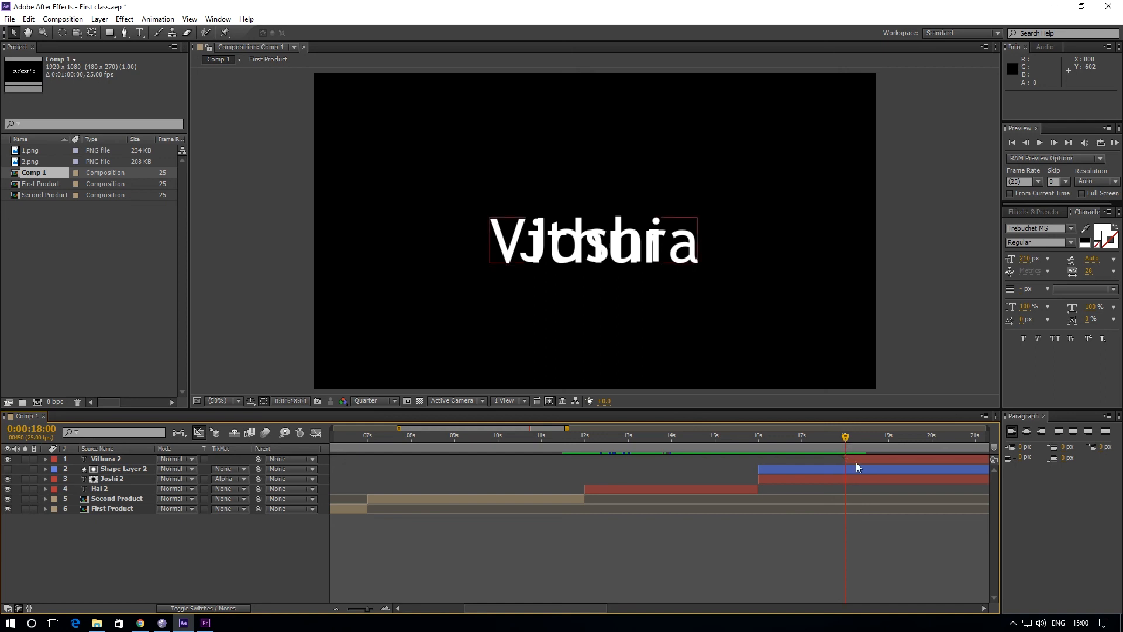
left_click(855, 461)
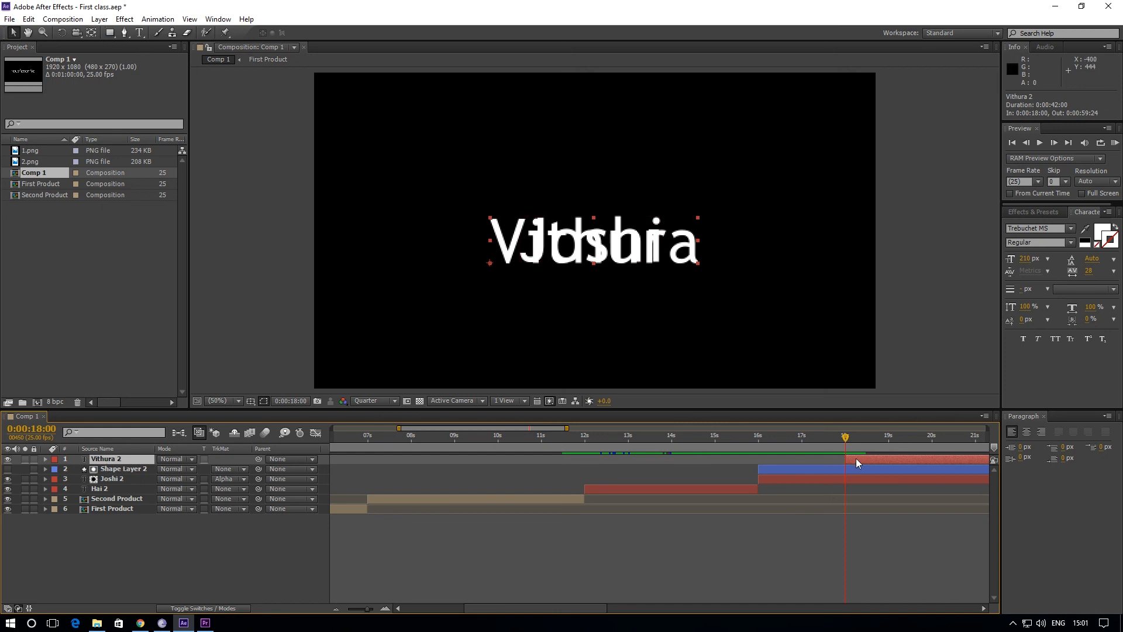
left_click(111, 33)
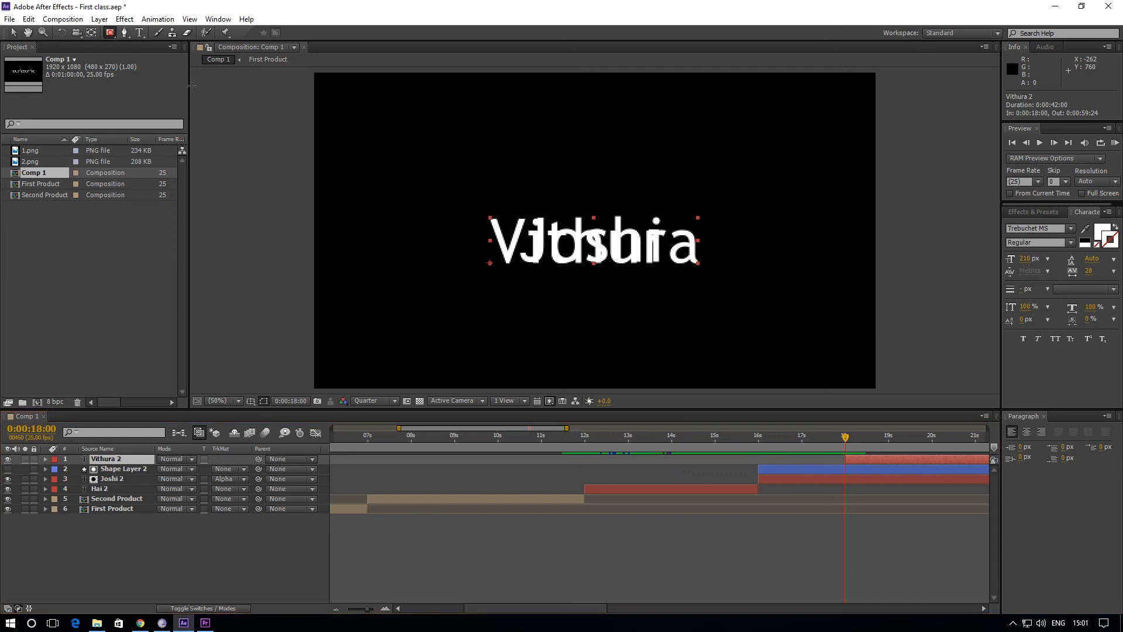
left_click(107, 561)
mouse_move(468, 210)
left_mouse_down()
mouse_move(554, 261)
mouse_move(731, 279)
left_mouse_up()
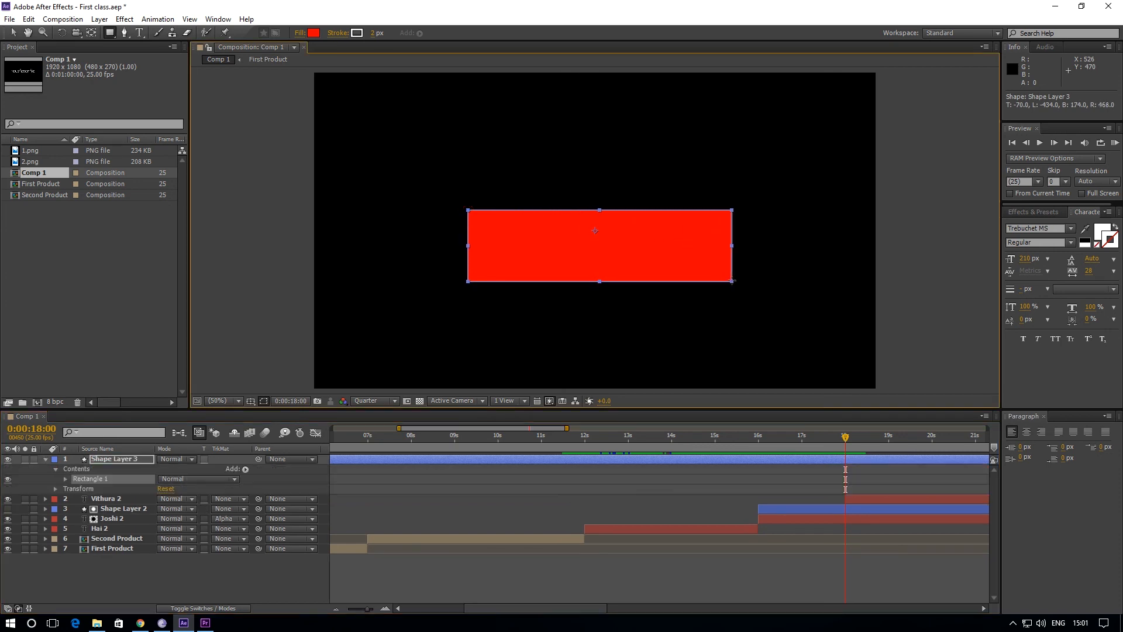
Split the red rectangle's shape layer at 0:00:18:00 and delete the part before the split.
left_click(851, 461)
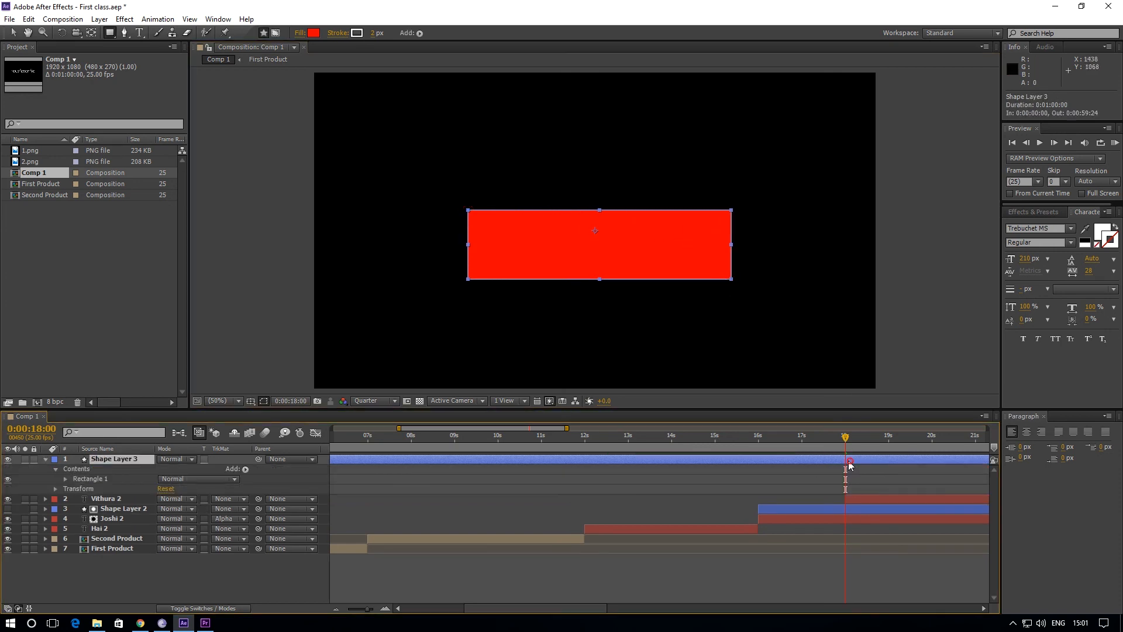
key("ctrl+shift+d")
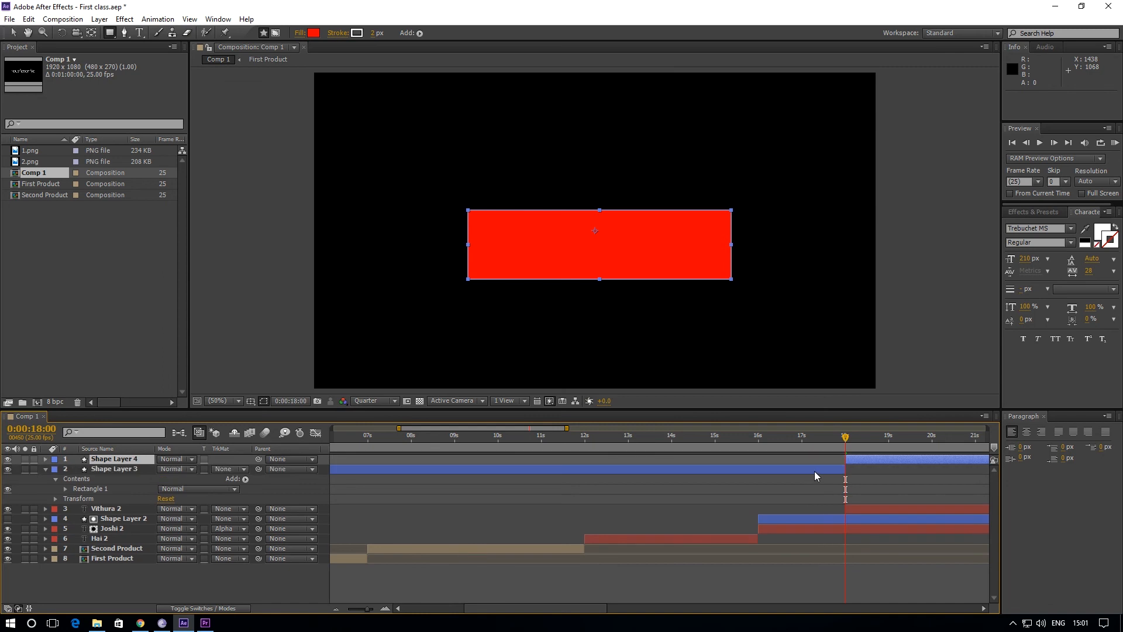
key("Delete")
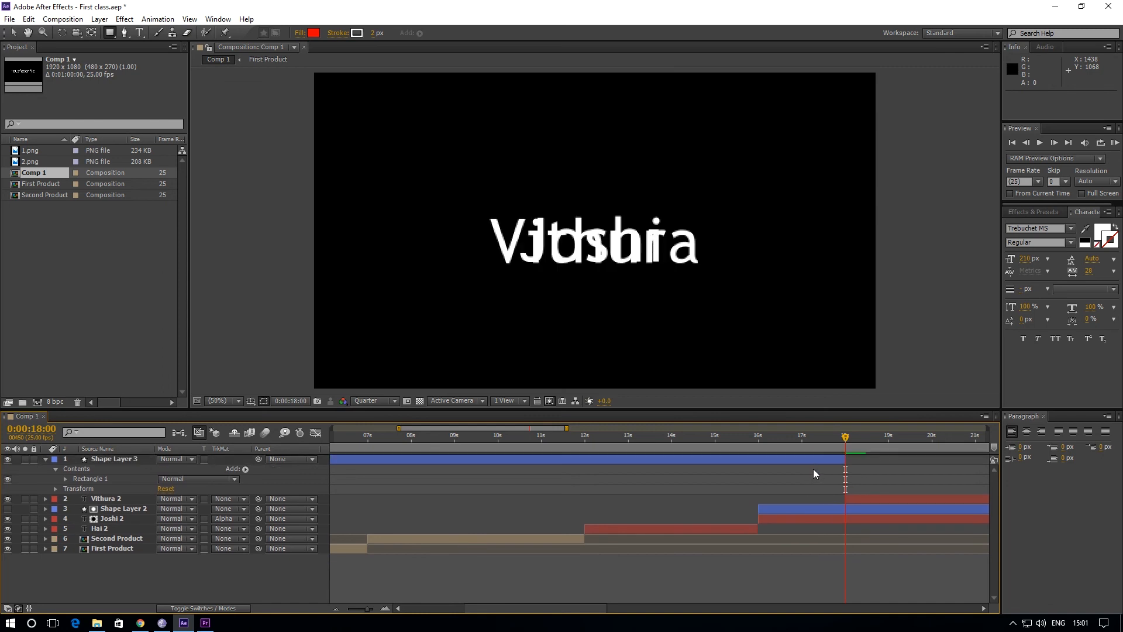
key("ctrl+z")
left_click(809, 465)
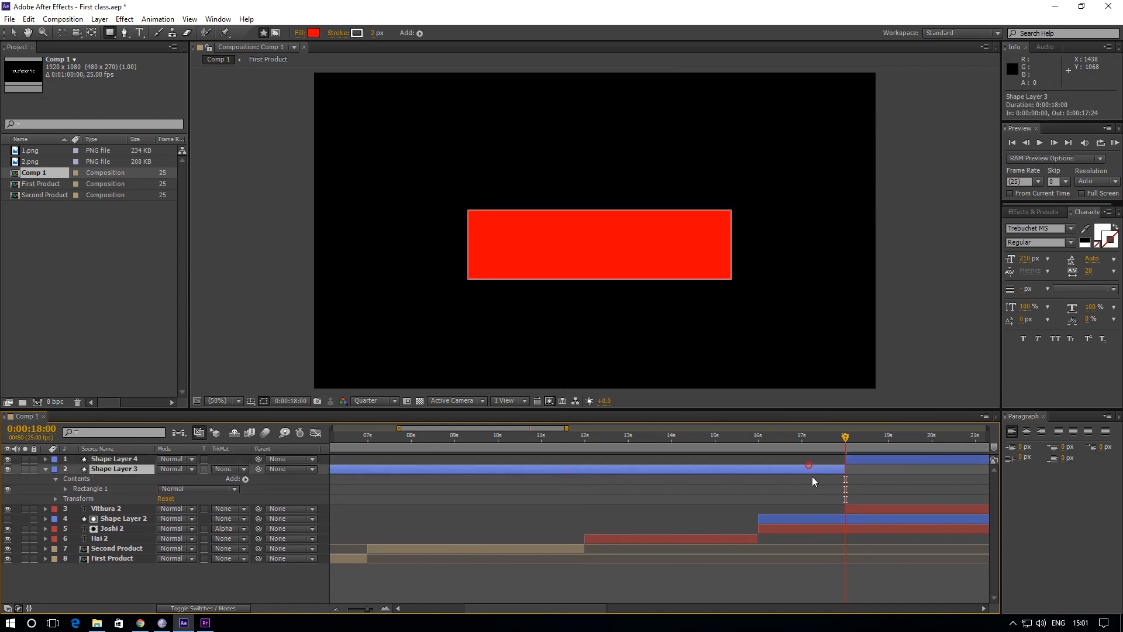
key("Delete")
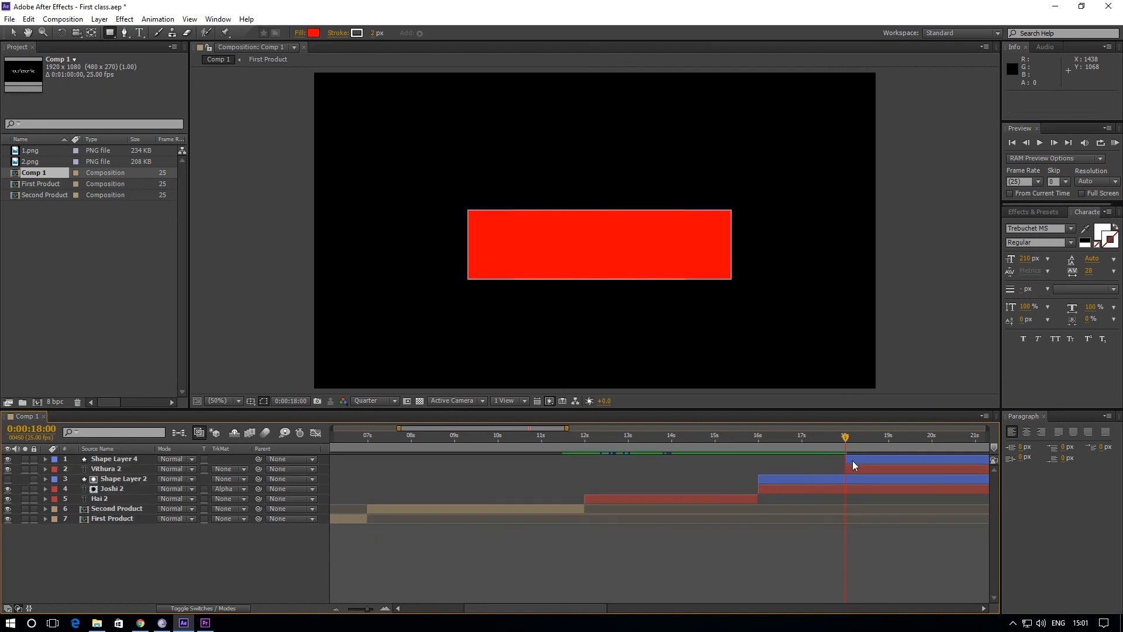
Set the second name's text layer to use the red rectangle above it as an Alpha matte.
left_click(103, 468)
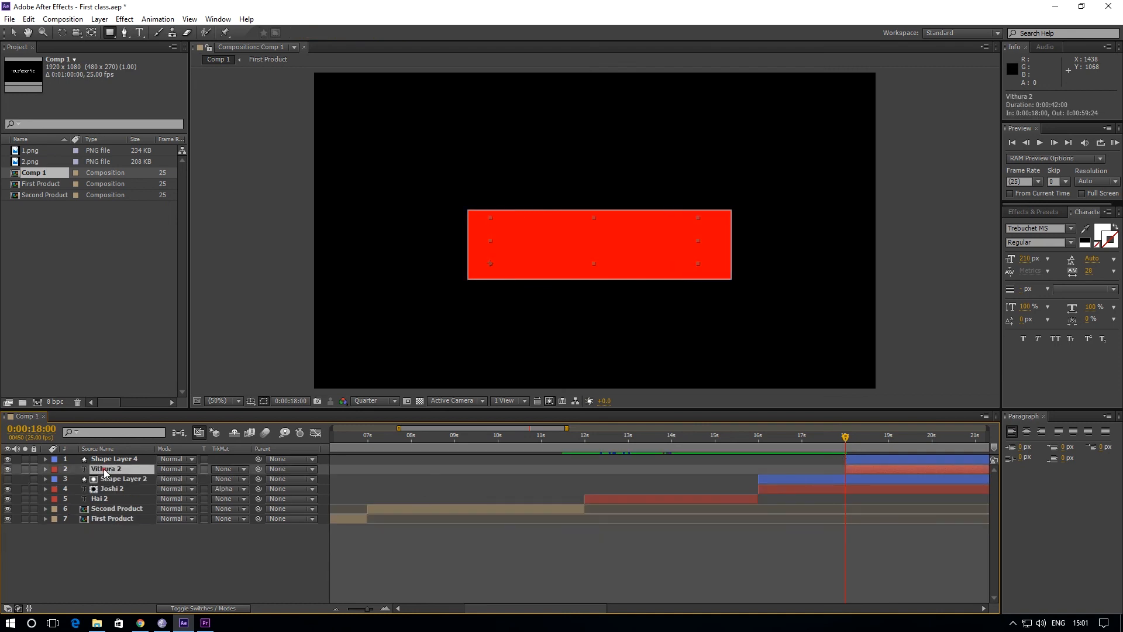
left_click(244, 469)
left_click(249, 498)
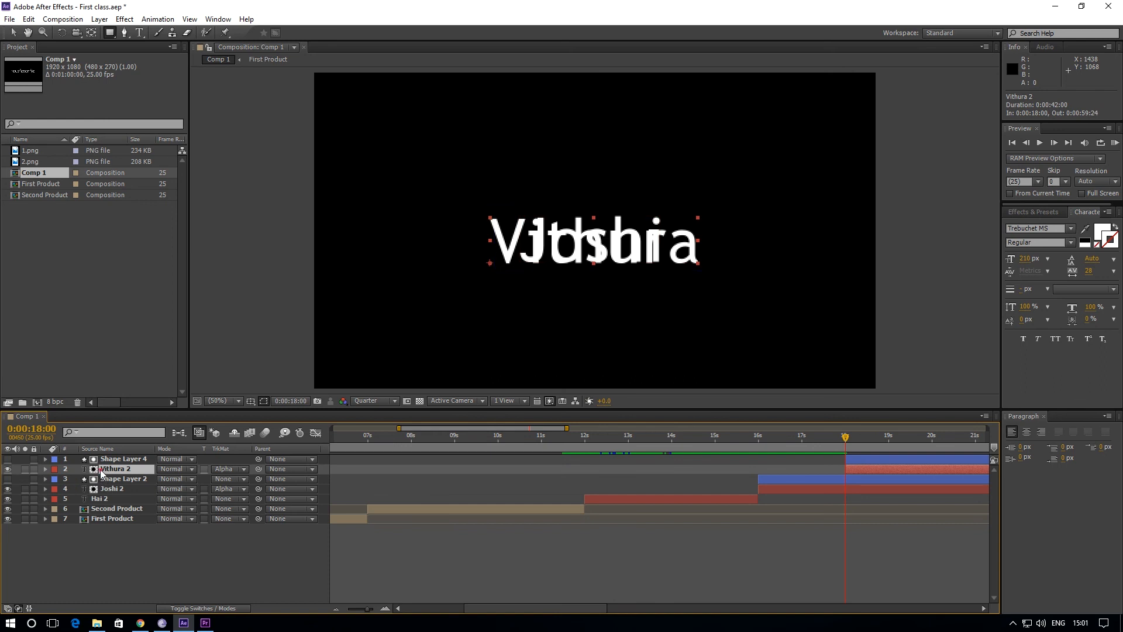
Keyframe the second name's Position at 600, 900 at 0:00:18:00 and at 600, 661 at 0:00:19:00.
left_click(45, 470)
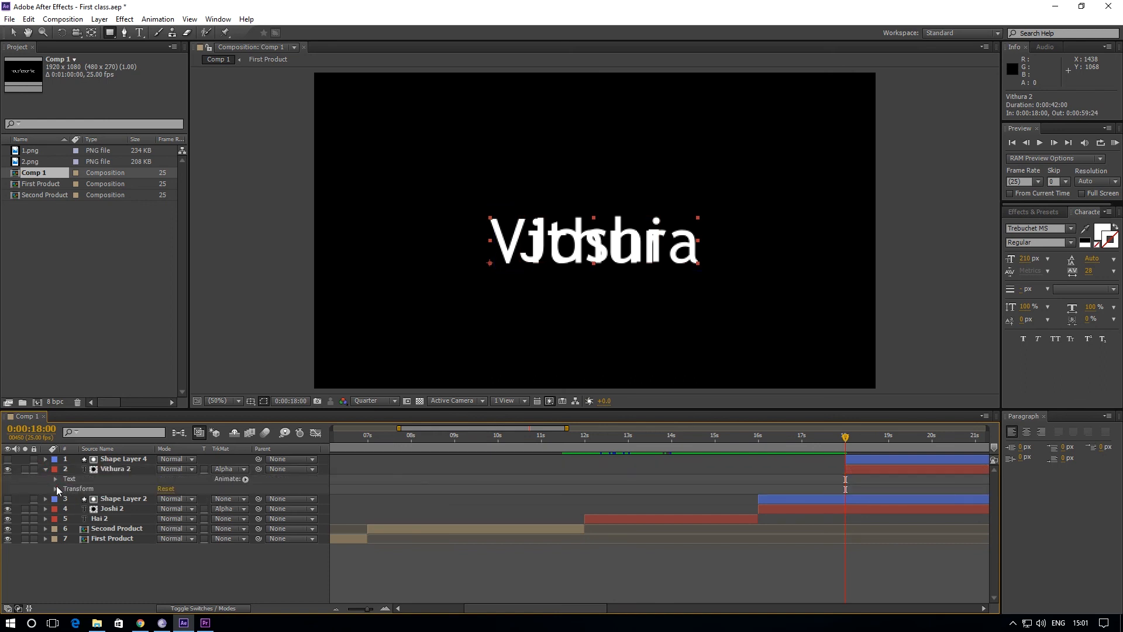
left_click(56, 489)
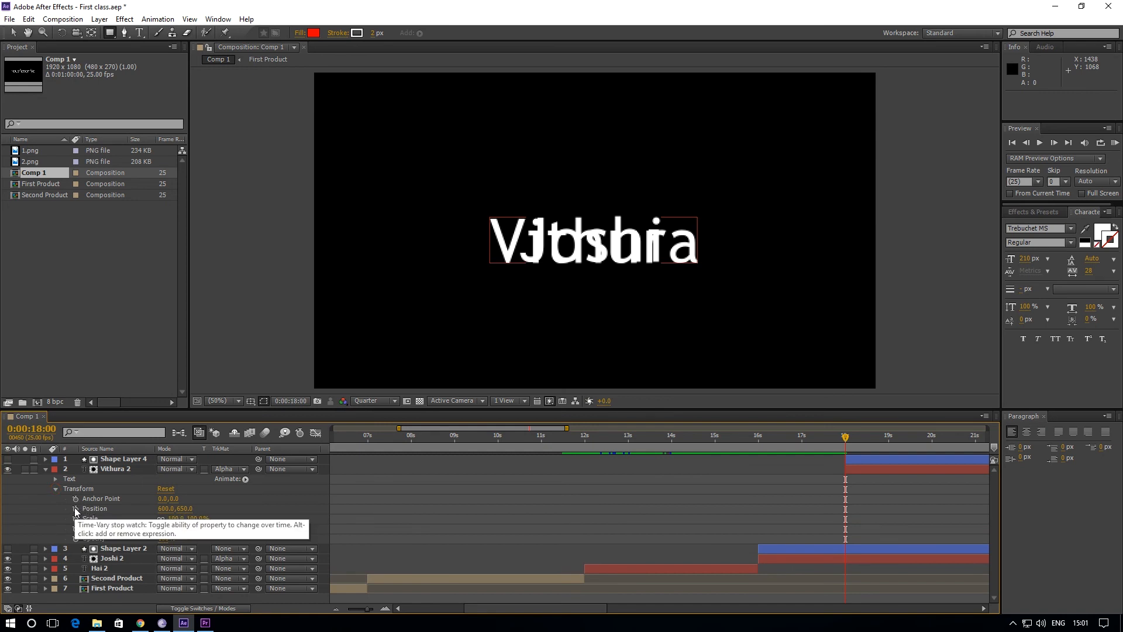
left_click(75, 510)
left_click_drag(184, 508, 350, 491)
left_click(75, 508)
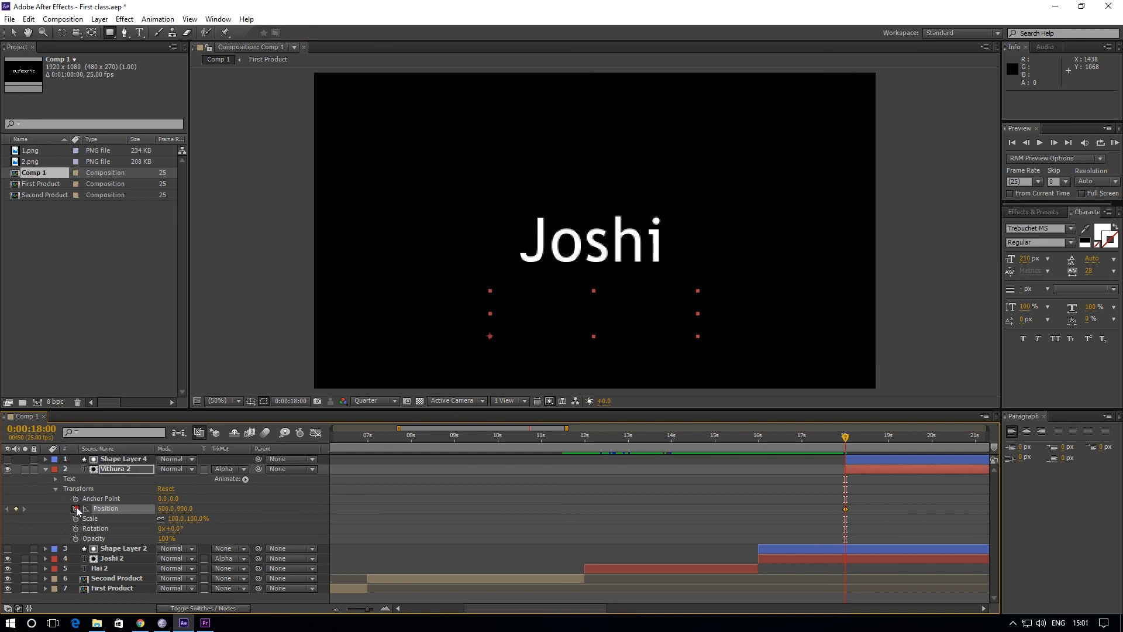
left_click_drag(843, 442, 887, 457)
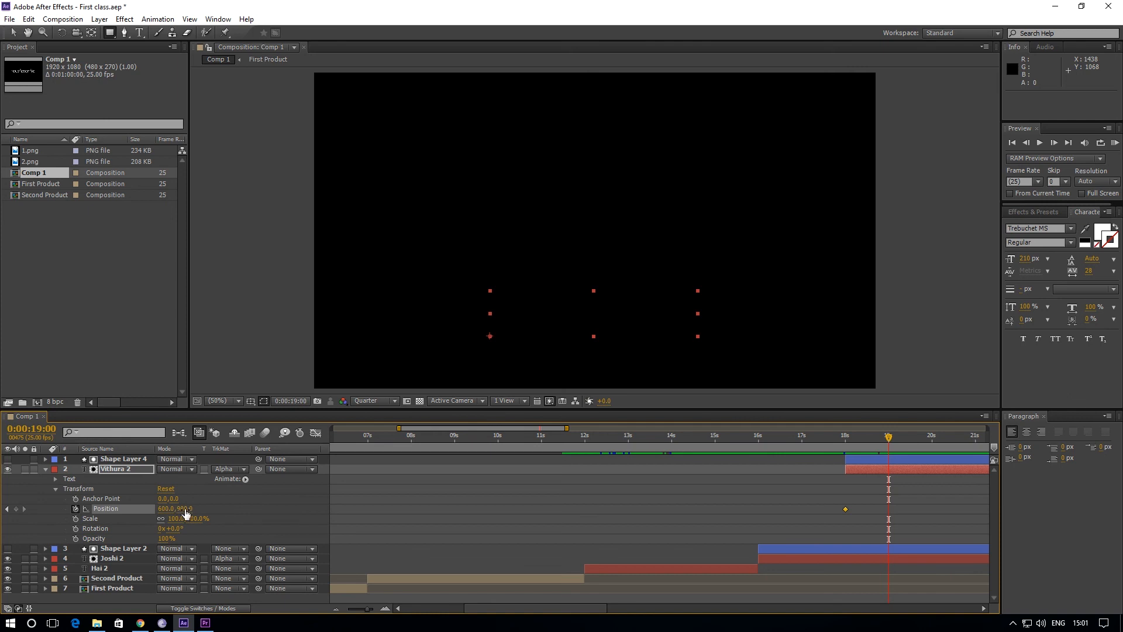
left_click_drag(181, 509, 51, 505)
Ease the second name's two Position keyframes and reshape their speed curve in the Graph Editor.
left_click_drag(897, 508, 800, 519)
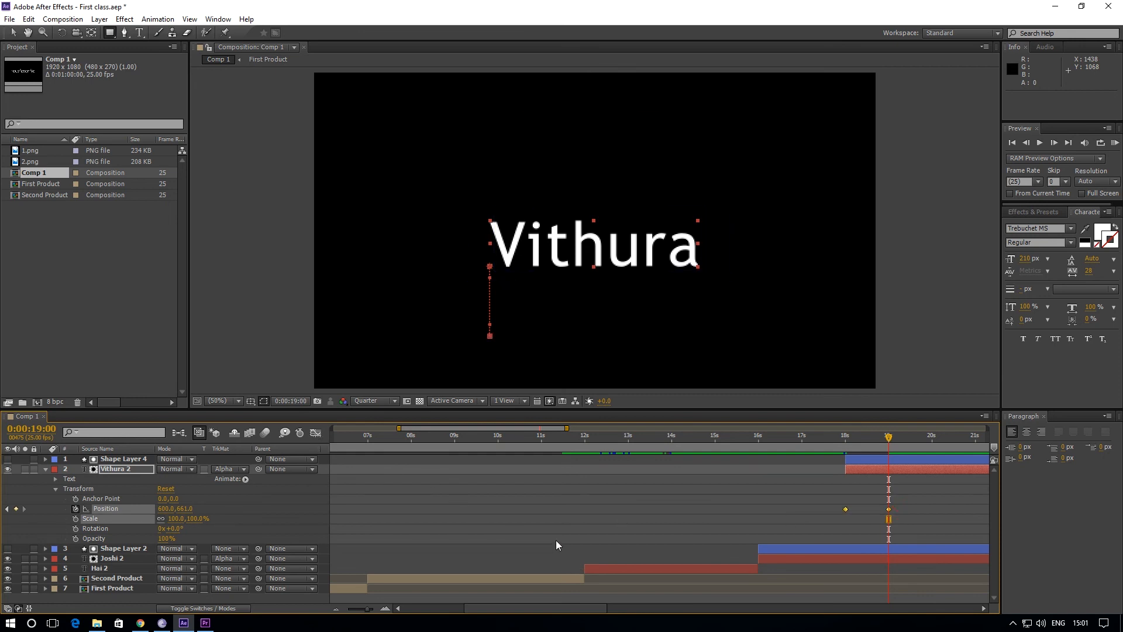
left_click(316, 432)
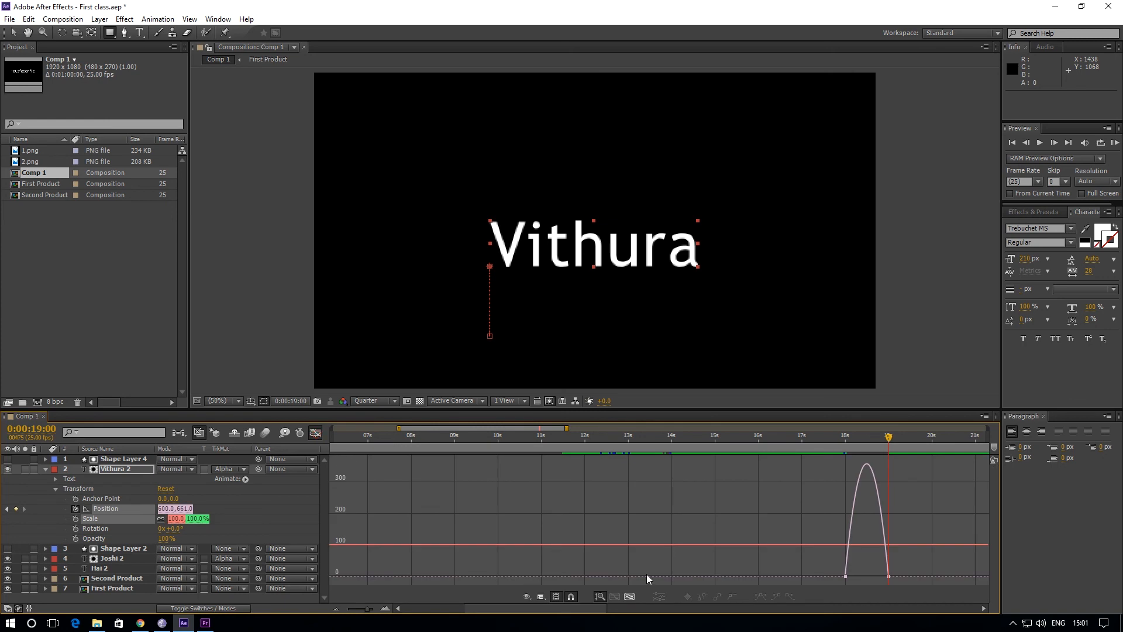
mouse_move(874, 571)
left_mouse_down()
mouse_move(894, 585)
mouse_move(867, 577)
left_mouse_up()
left_click(316, 433)
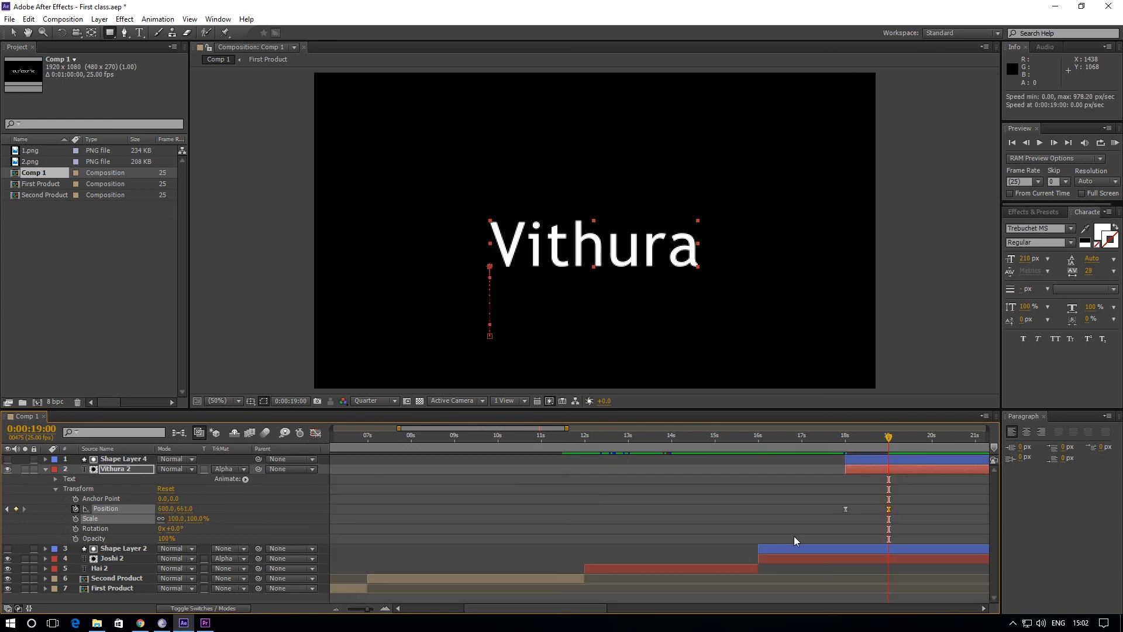
Copy the second name's 0:00:19:00 Position keyframe to 0:00:20:00 and set its Position to 600, 344 at 0:00:21:00.
left_click_drag(581, 609, 614, 608)
left_click_drag(755, 448, 785, 457)
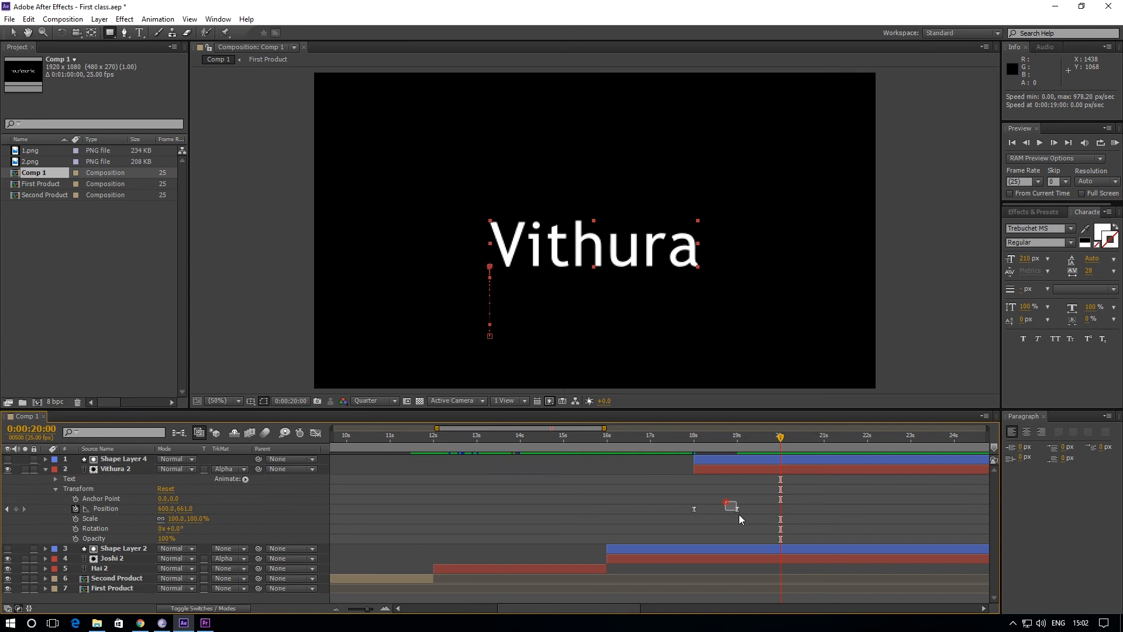
key("ctrl+c")
key("ctrl+v")
left_click_drag(776, 438, 823, 463)
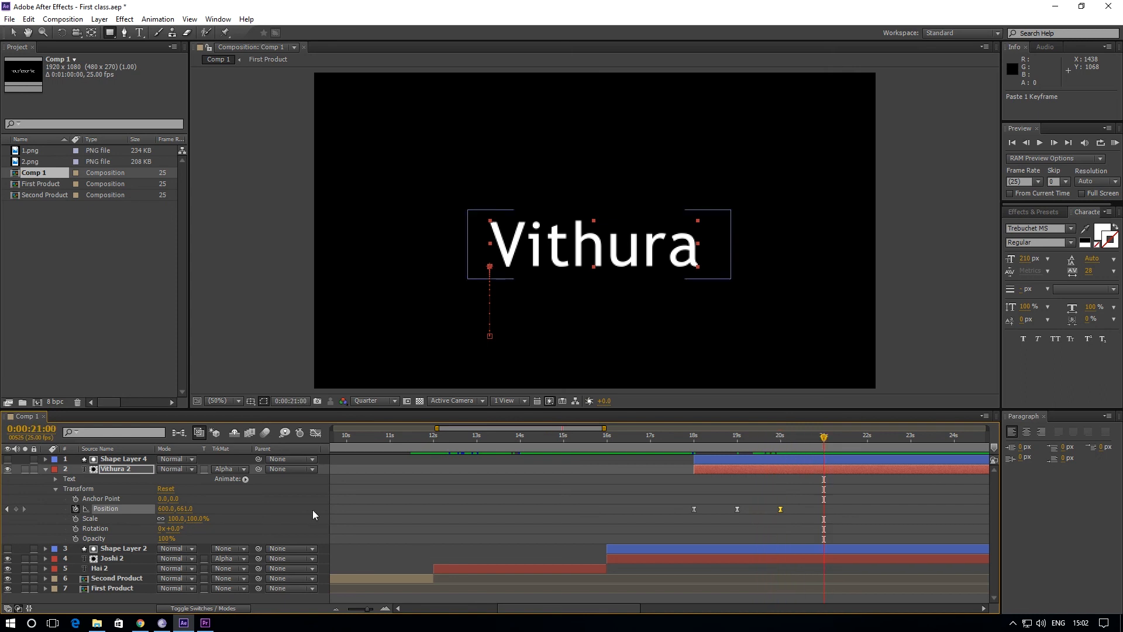
left_click_drag(190, 512, 1, 513)
Split the second name's text layer and its matte shape layer at 0:00:21:00 and delete the parts after the split.
left_click_drag(823, 438, 825, 496)
left_click(840, 461)
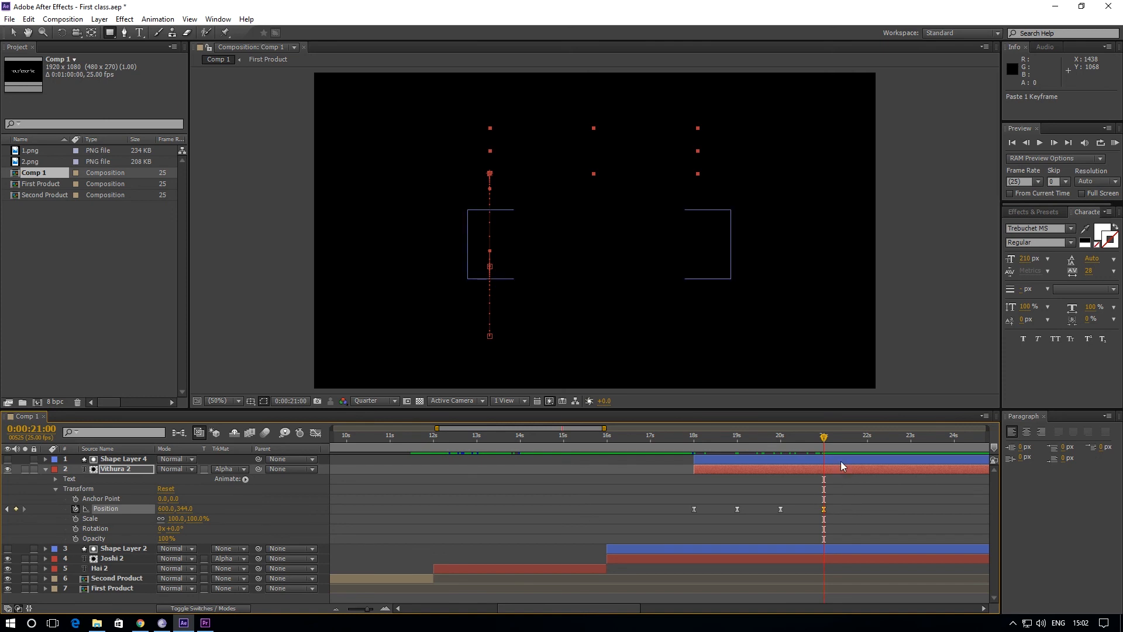
left_click(841, 471, "shift")
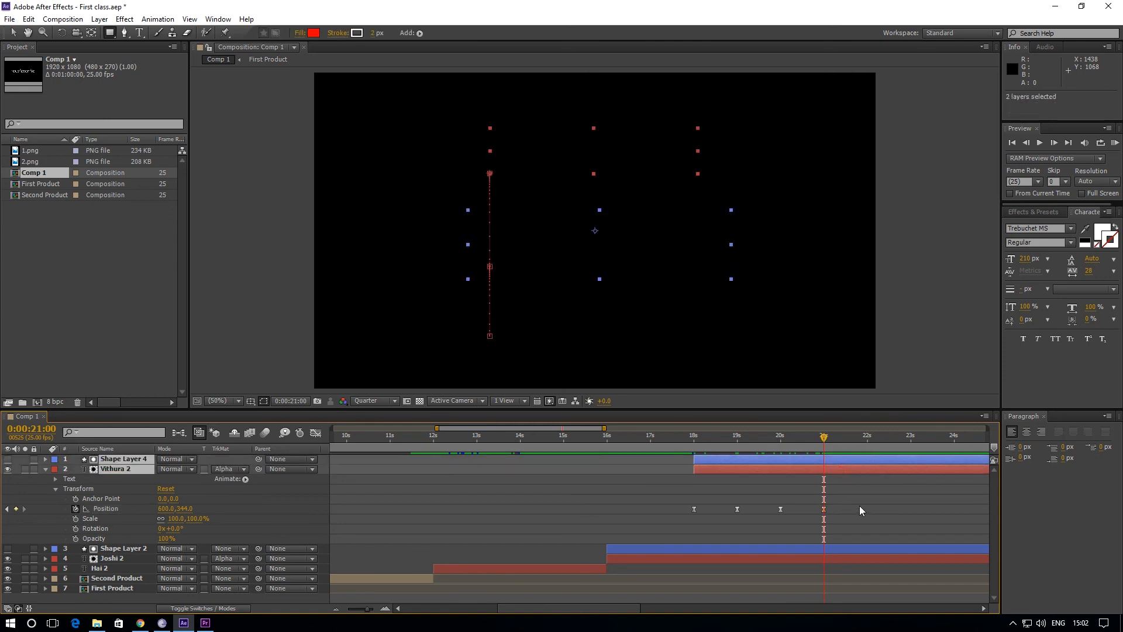
key("ctrl+shift+d")
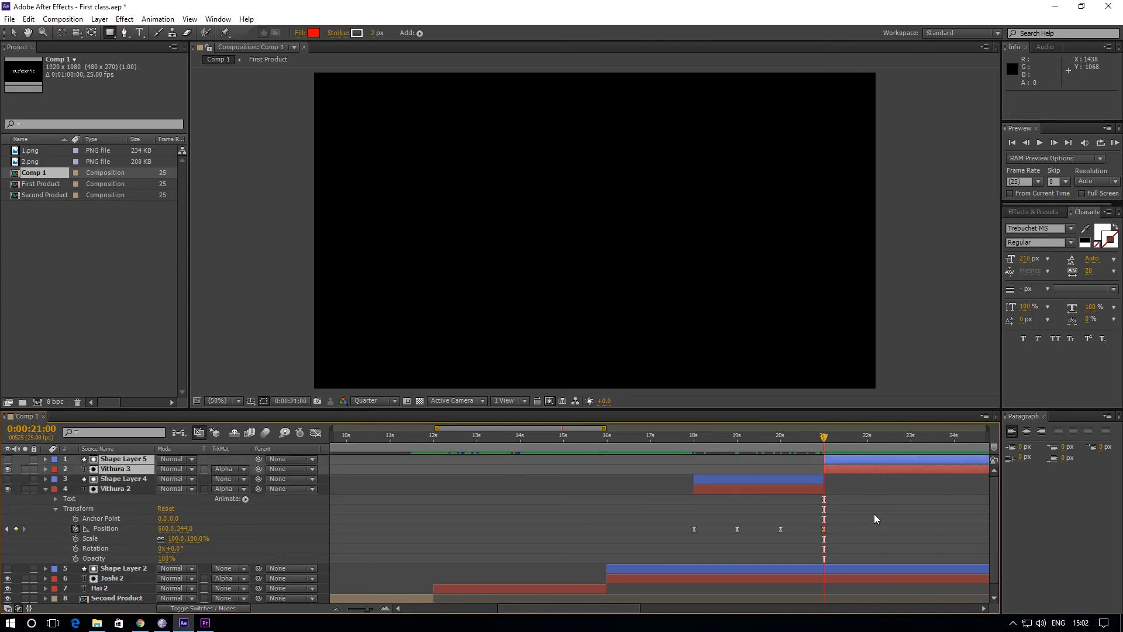
key("Delete")
Split the first name's text layer and its matte shape layer at 0:00:19:00 and delete the parts after the split.
left_click(848, 550)
left_click_drag(823, 438, 736, 487)
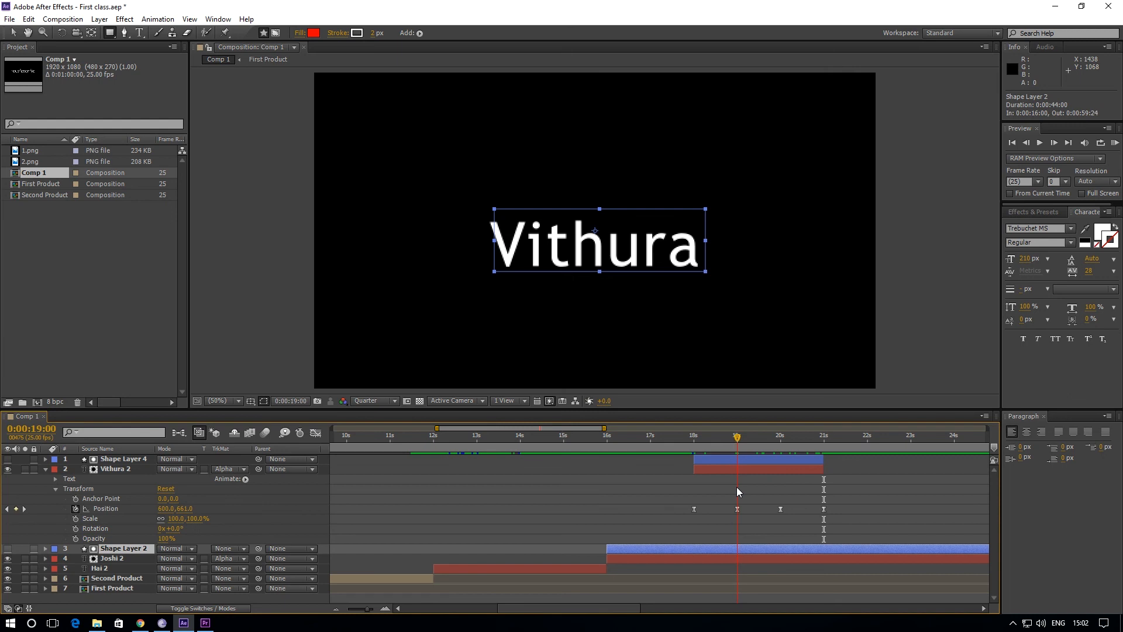
left_click(755, 557, "shift")
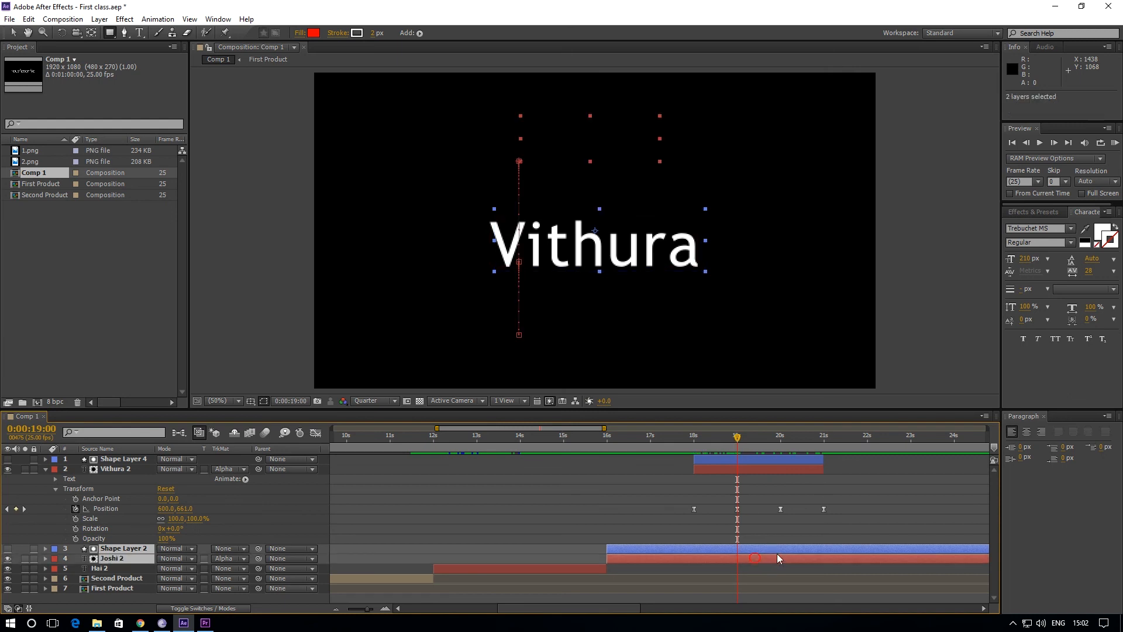
key("ctrl+shift+d")
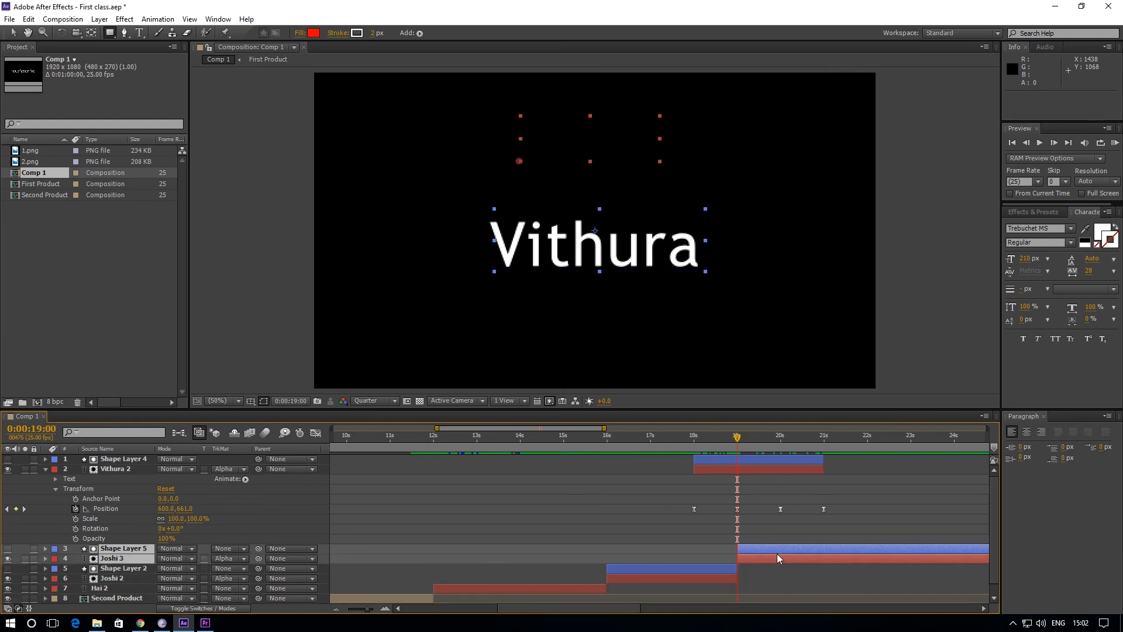
key("Delete")
Preview both name texts sliding through their mattes from 0:00:15:23, and scrub back to the start of the "Hai" text at 0:00:11:24.
left_click_drag(737, 437, 602, 468)
key("space")
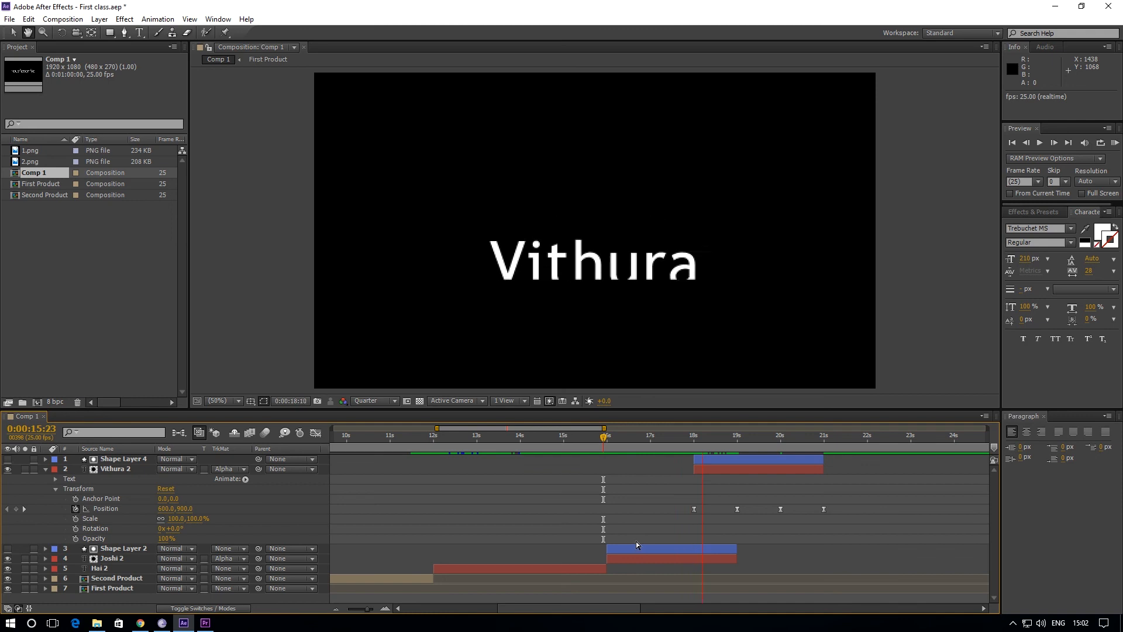
left_click_drag(777, 440, 603, 471)
key("space")
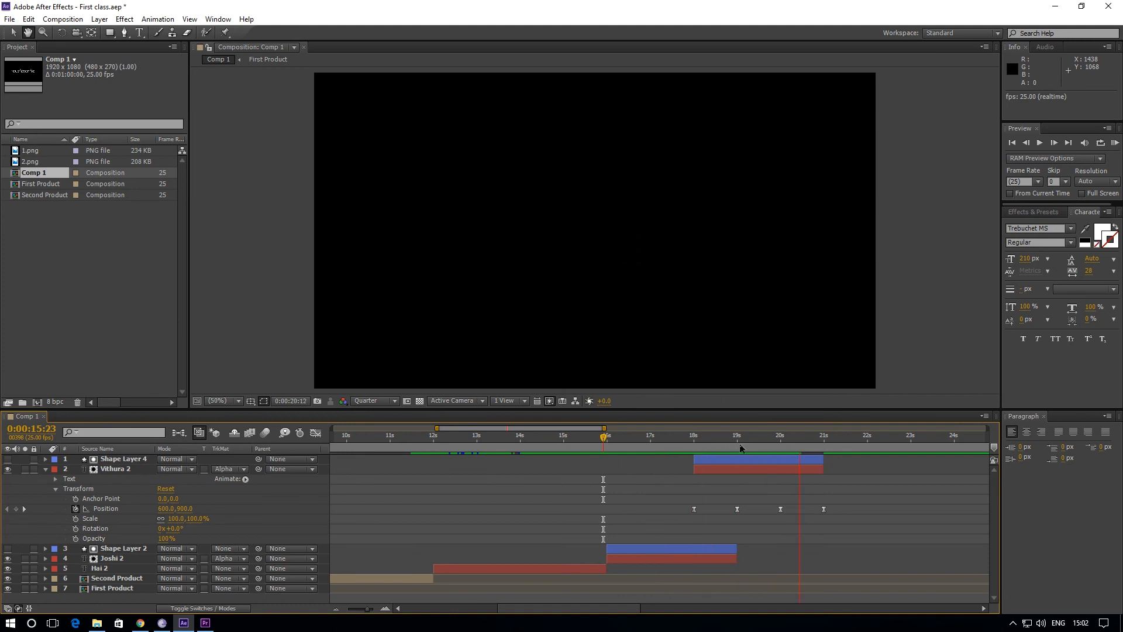
left_click_drag(825, 441, 633, 566)
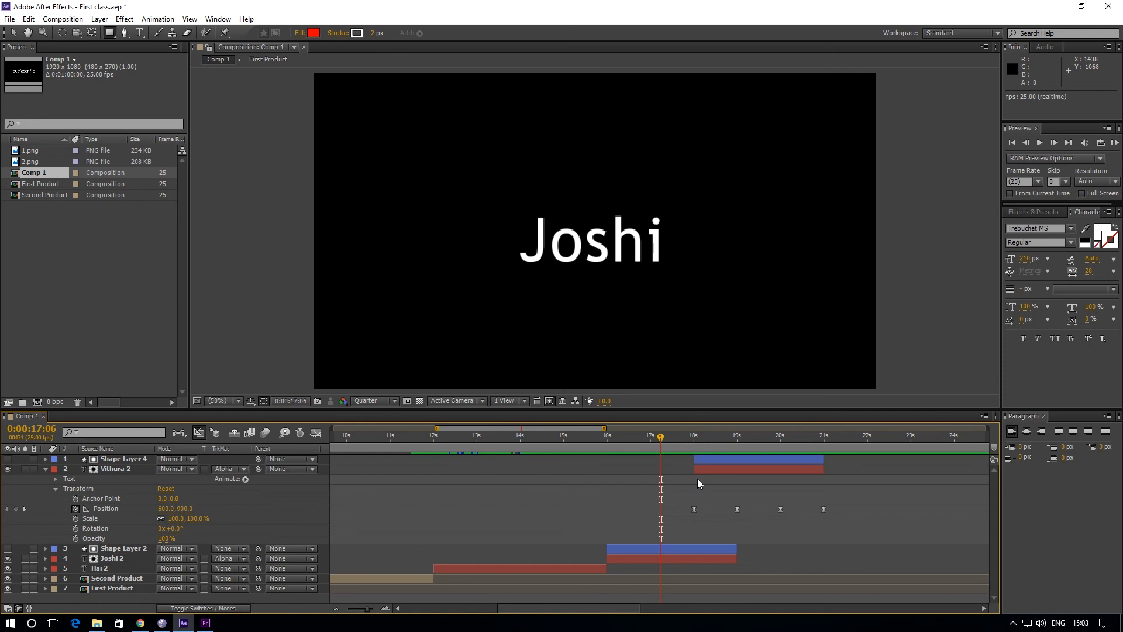
left_click_drag(657, 442, 433, 484)
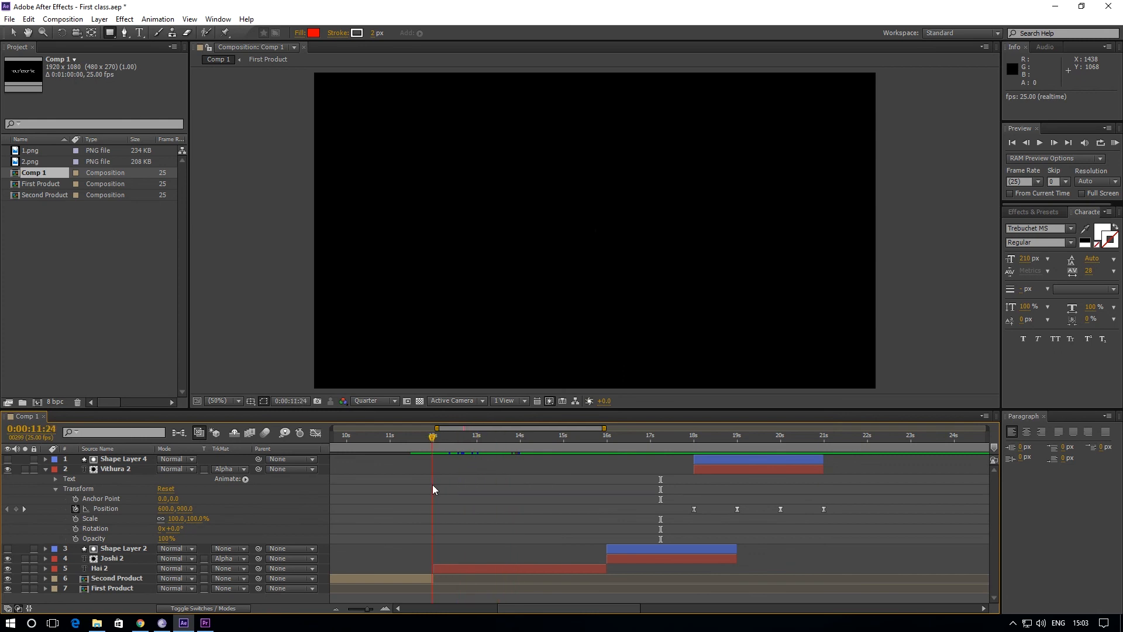
left_click_drag(433, 485, 434, 484)
left_click_drag(433, 484, 433, 484)
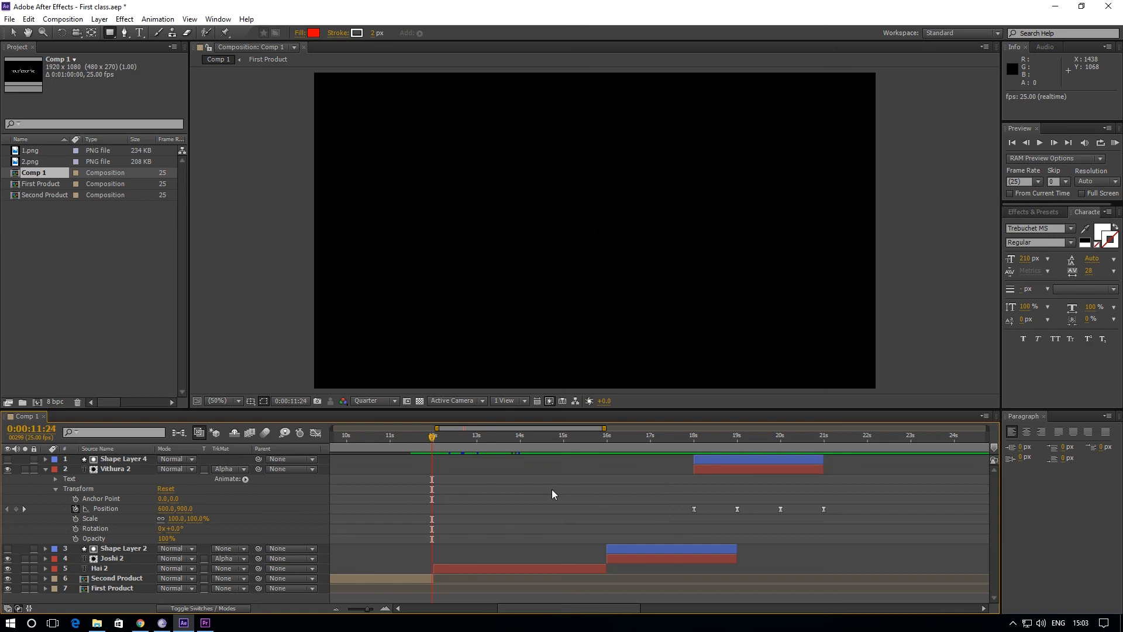